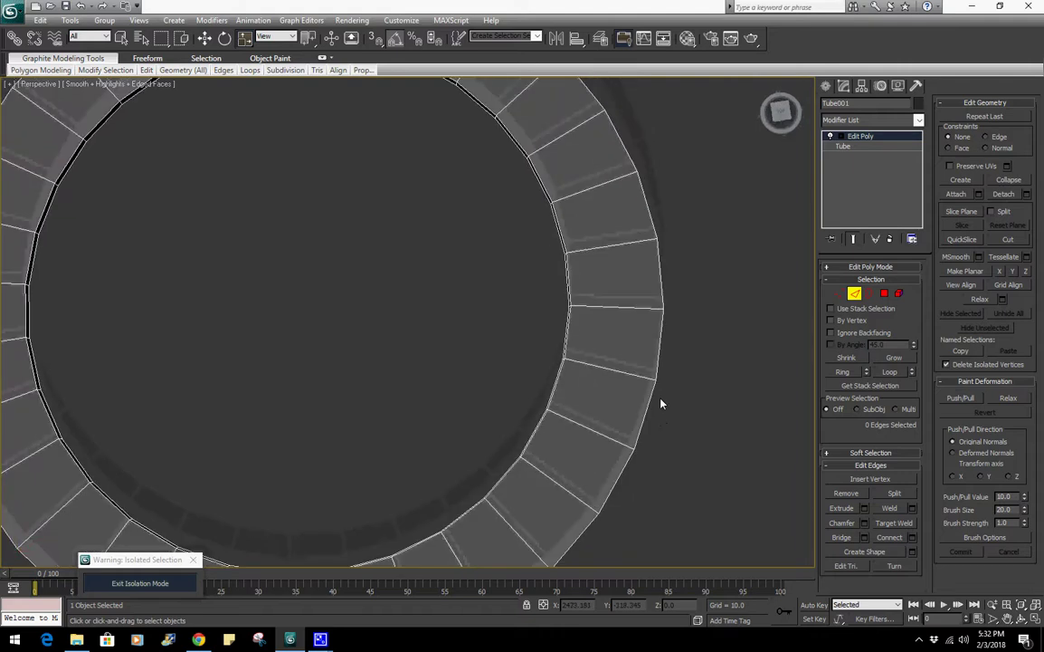
Select one radial edge on the tube's flat face and extend the selection to its whole edge ring
scroll(602, 389, up, 6)
click(495, 375)
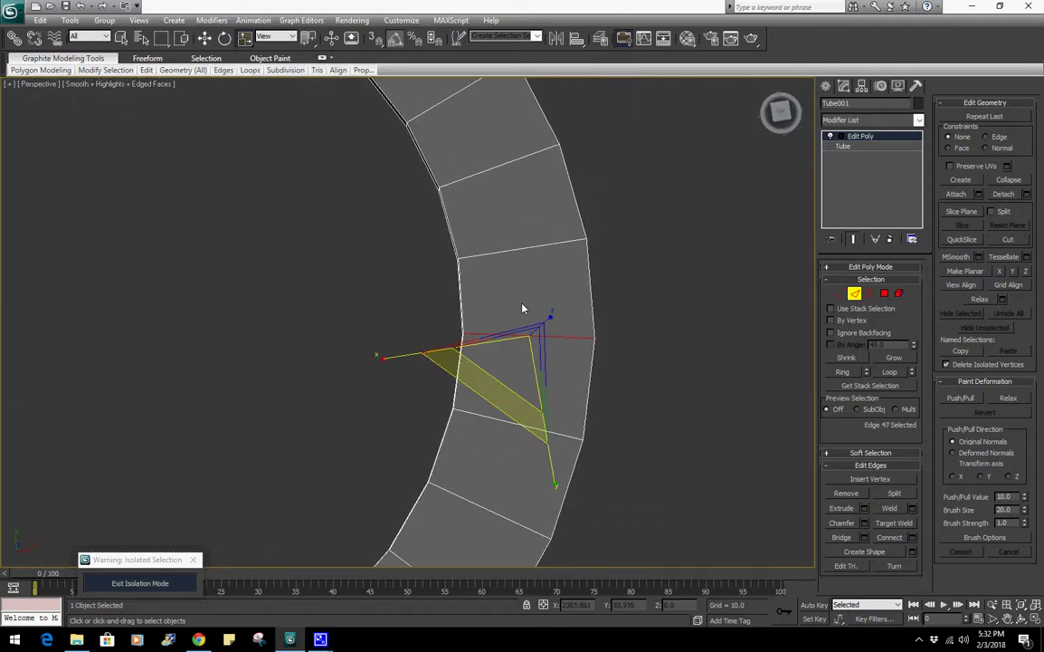
scroll(530, 312, up, 2)
click(842, 372)
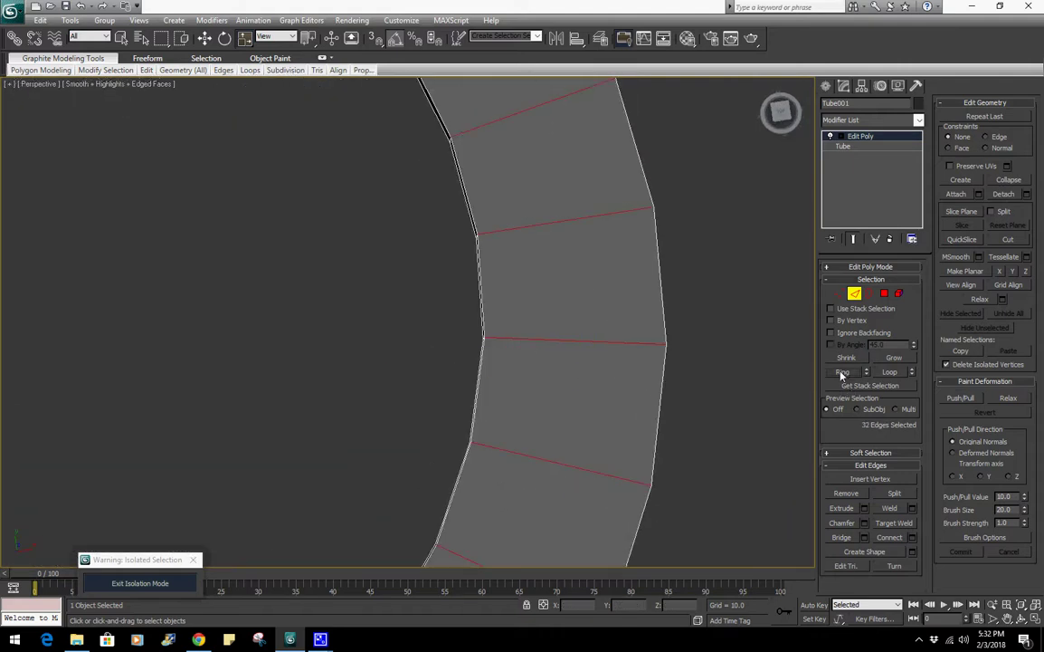
Connect the selected radial edges with 1 segment and a slide of 17 to add an edge loop around the face
scroll(633, 343, down, 4)
scroll(543, 398, up, 4)
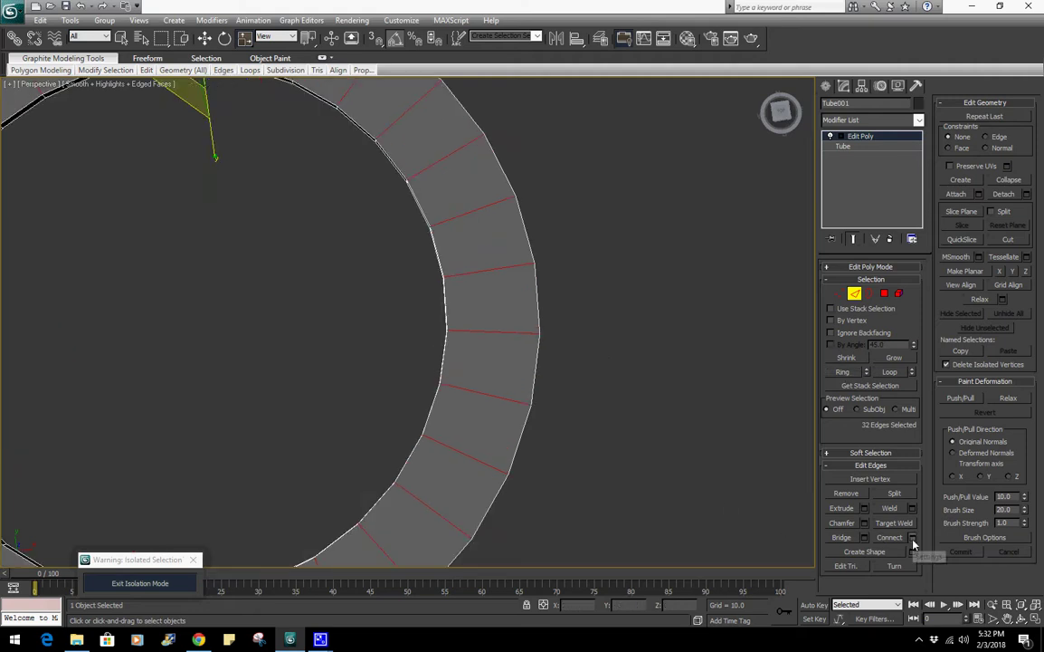
click(912, 538)
alt+middle_drag(398, 344, 380, 299)
middle_drag(453, 389, 564, 379)
scroll(579, 335, up, 3)
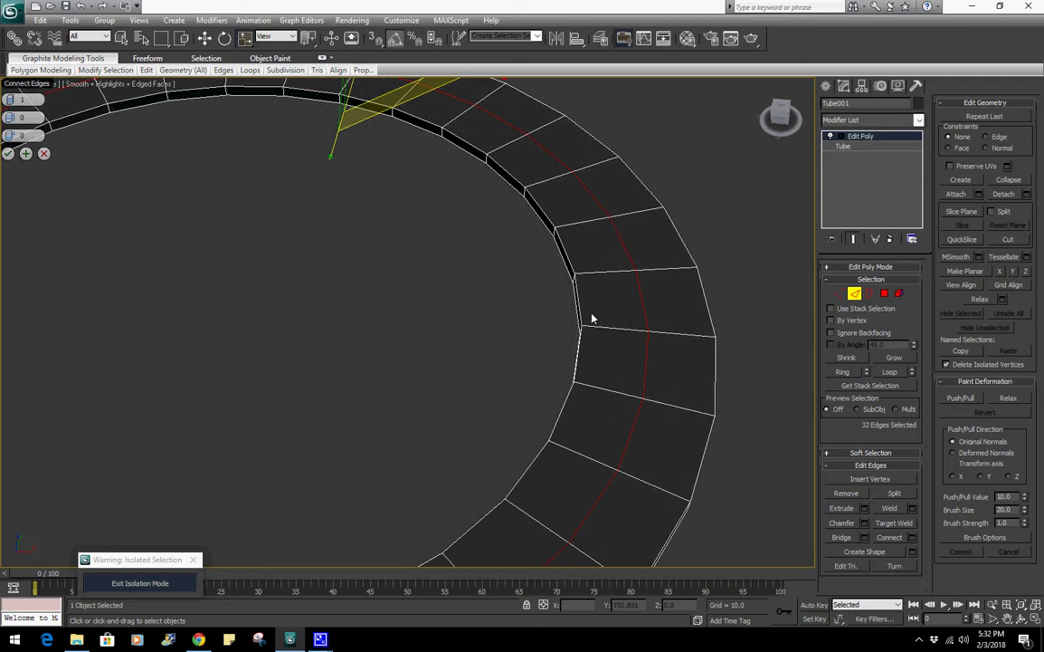
mouse_move(9, 121)
mouse_down()
mouse_move(25, 119)
mouse_move(2, 120)
mouse_up()
right_click(9, 118)
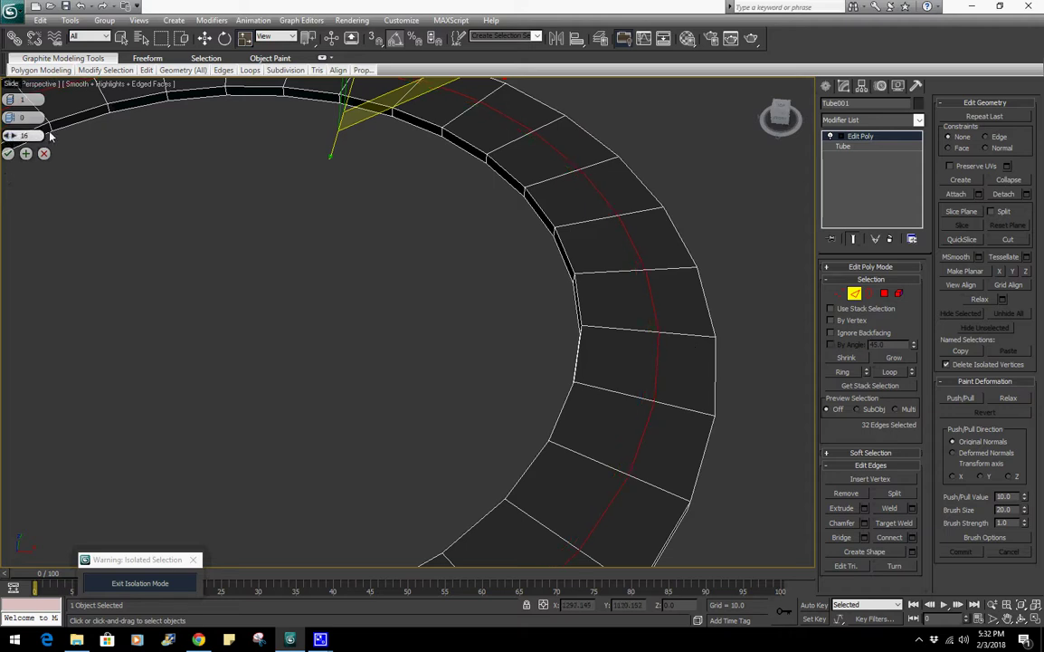
drag(50, 132, 54, 133)
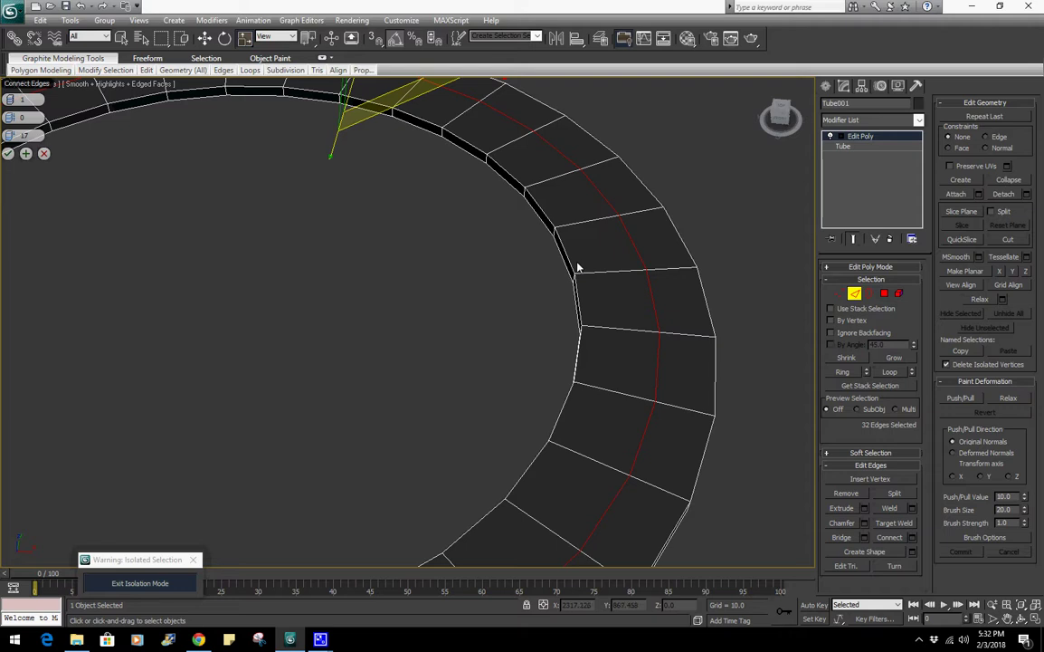
click(8, 152)
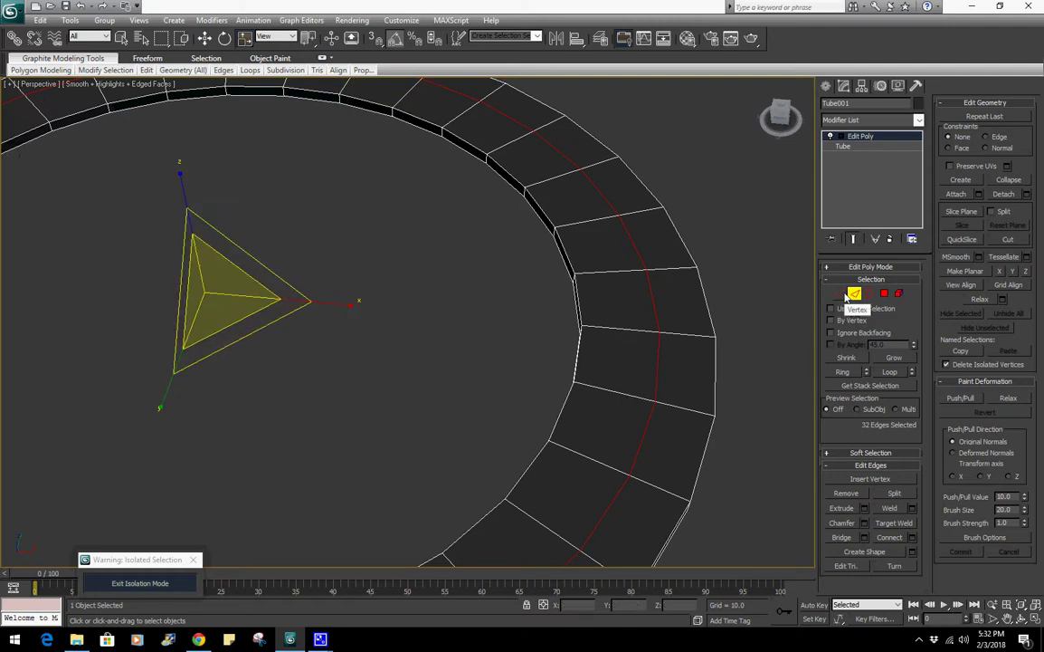
Try deleting a group of outer polygons along the bottom of the tube's ring
alt+middle_drag(706, 271, 637, 408)
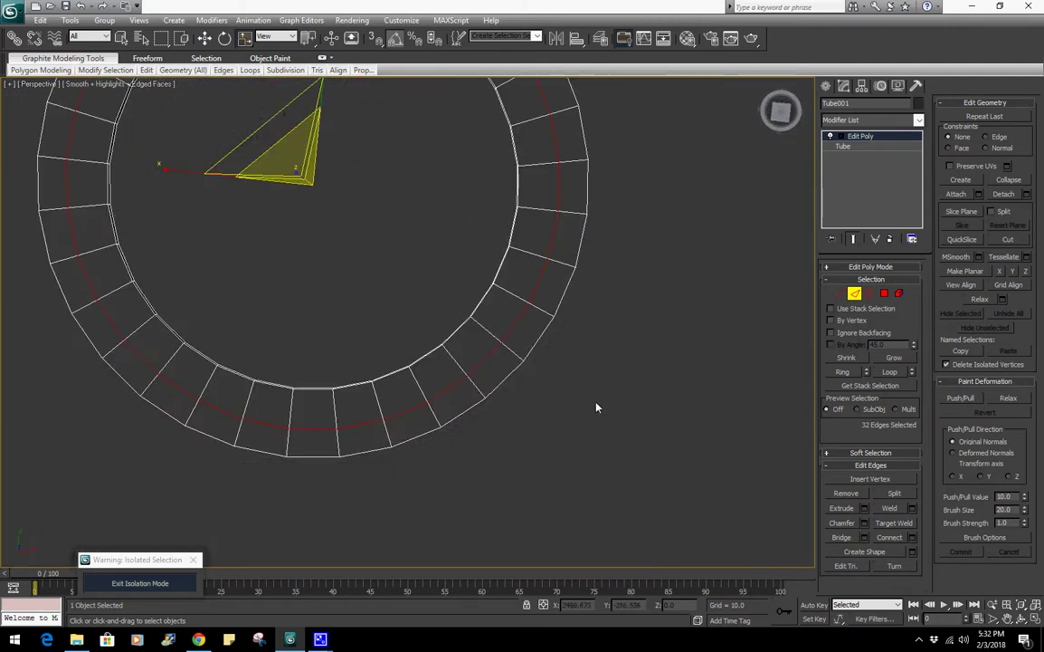
scroll(594, 408, up, 2)
middle_drag(416, 509, 494, 415)
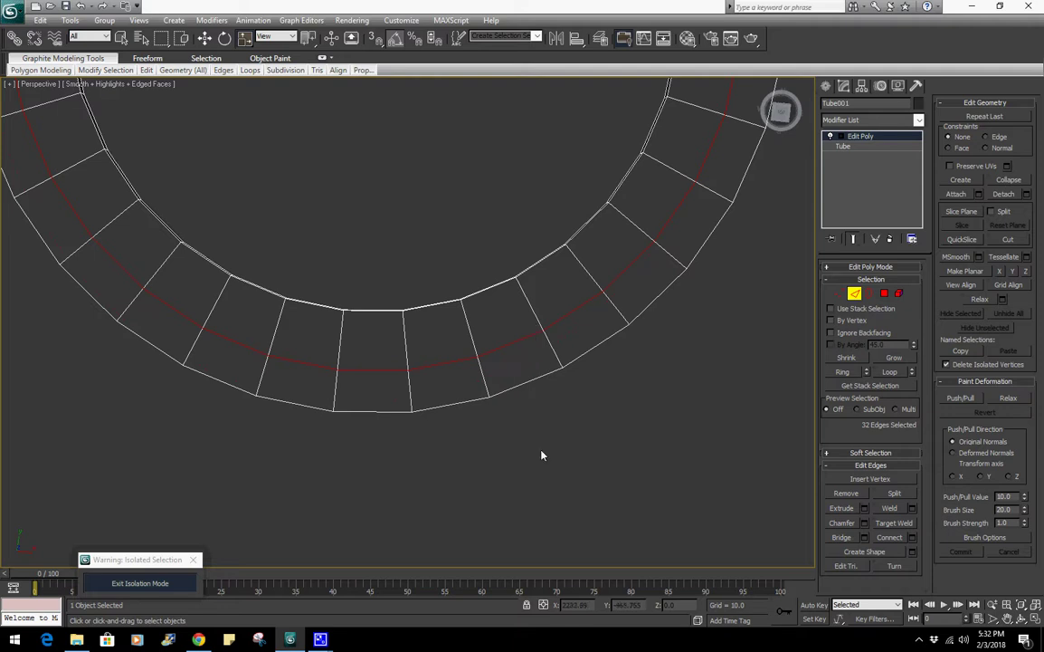
key(4)
drag(363, 445, 511, 396)
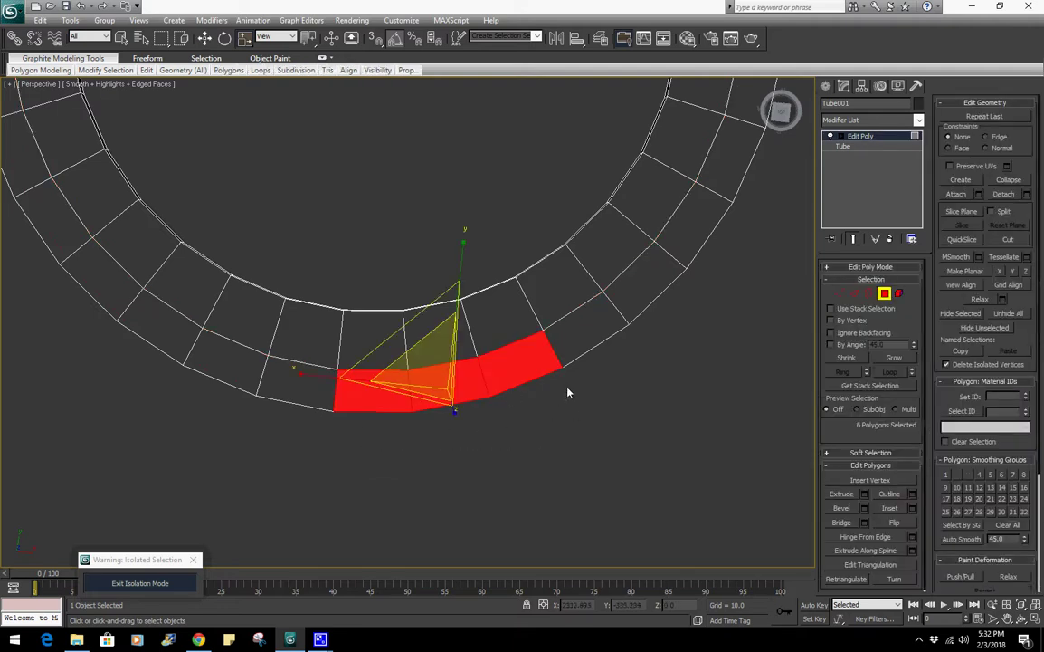
key(Delete)
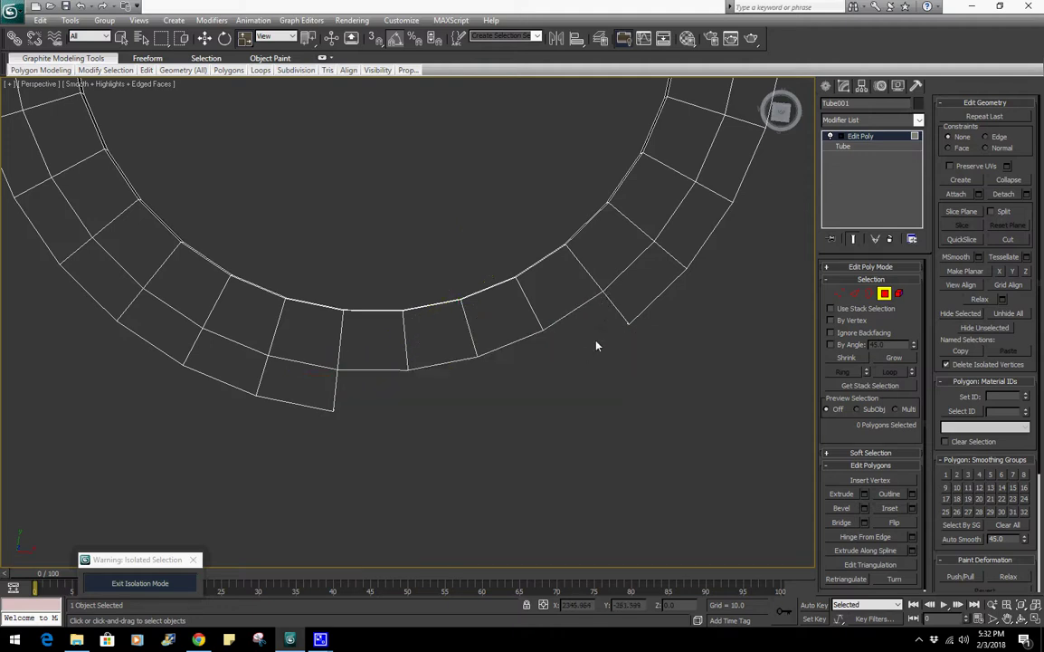
key(ctrl+z)
Select the outer face polygon and its adjoining side polygon at the ring's lower right, and frame them in the Top view
scroll(427, 380, up, 4)
middle_drag(613, 354, 522, 344)
click(840, 293)
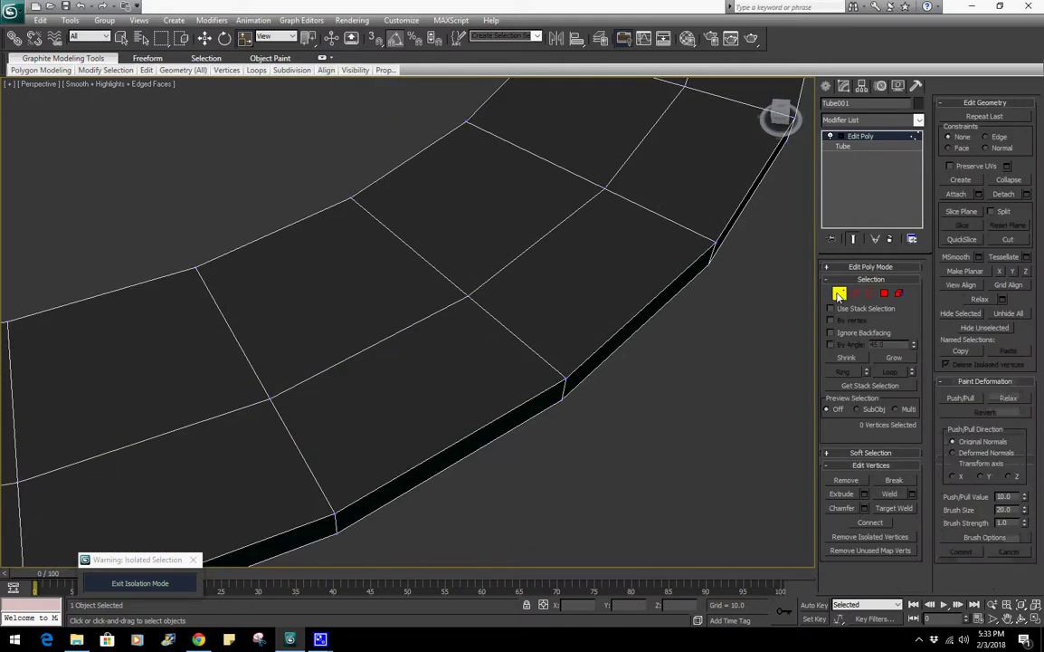
click(885, 293)
drag(499, 512, 453, 403)
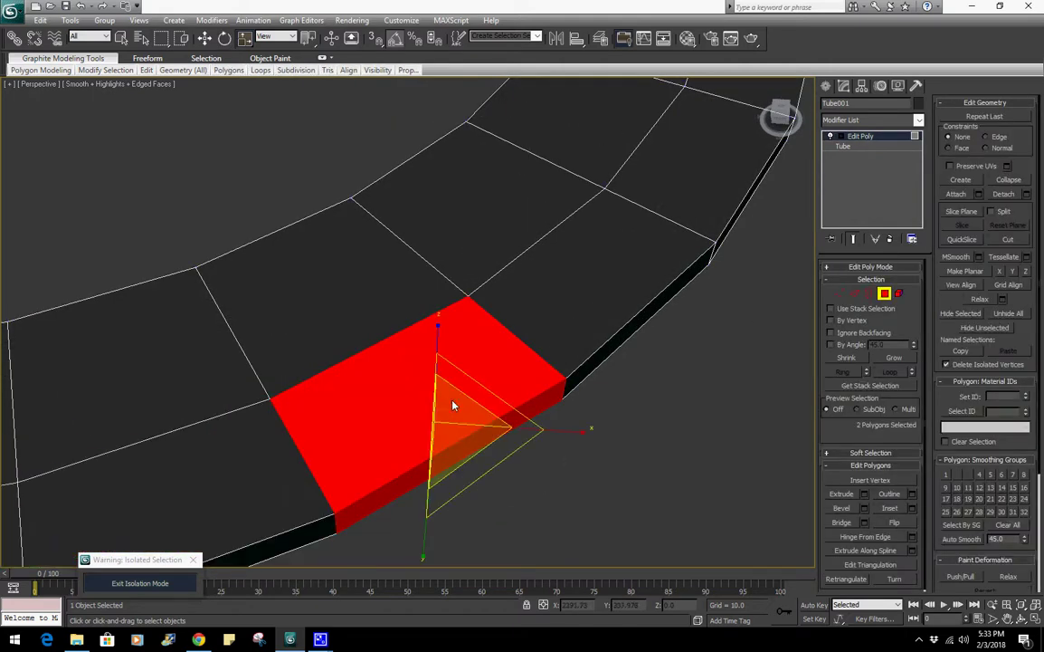
key(t)
key(z)
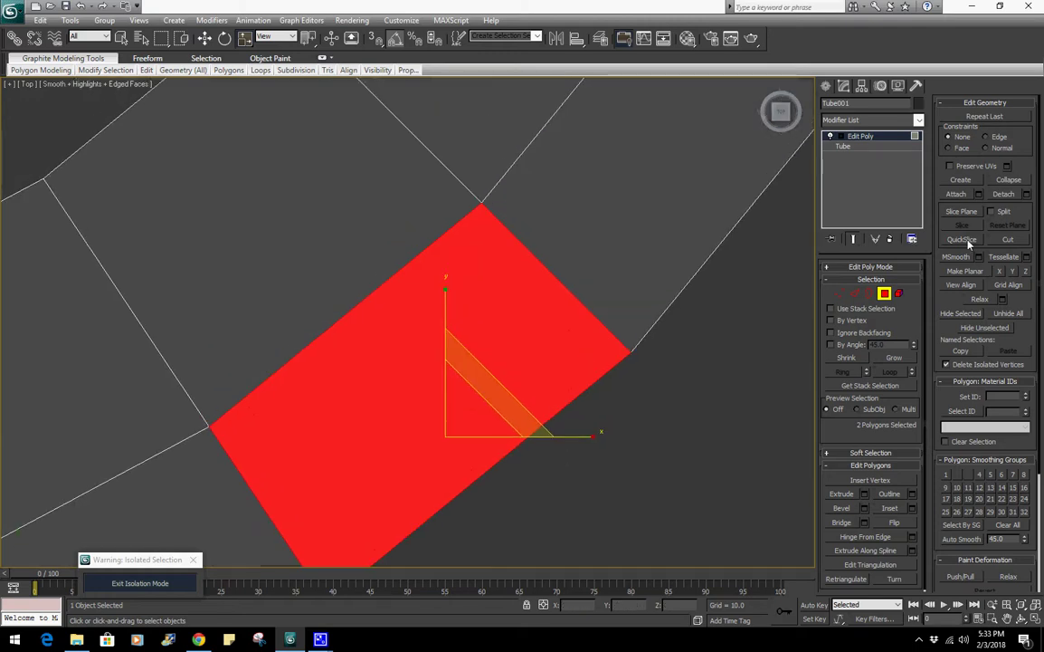
Activate Slice Plane for the selected polygons and move the vertical plane so it crosses them
click(962, 211)
scroll(426, 426, down, 6)
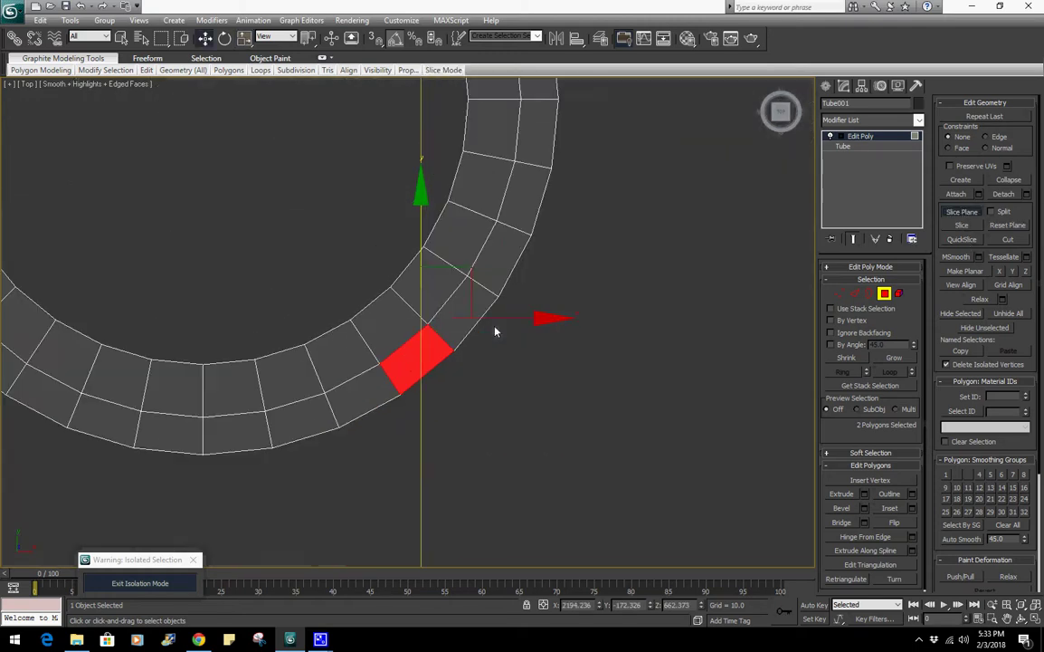
scroll(496, 332, down, 2)
scroll(443, 319, down, 5)
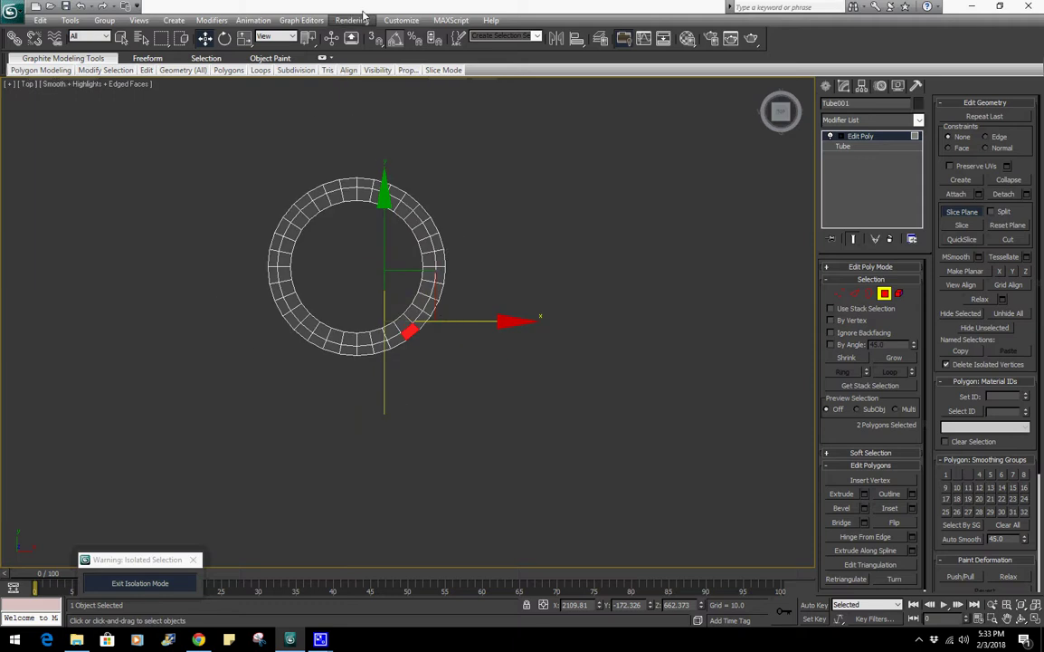
scroll(450, 398, up, 10)
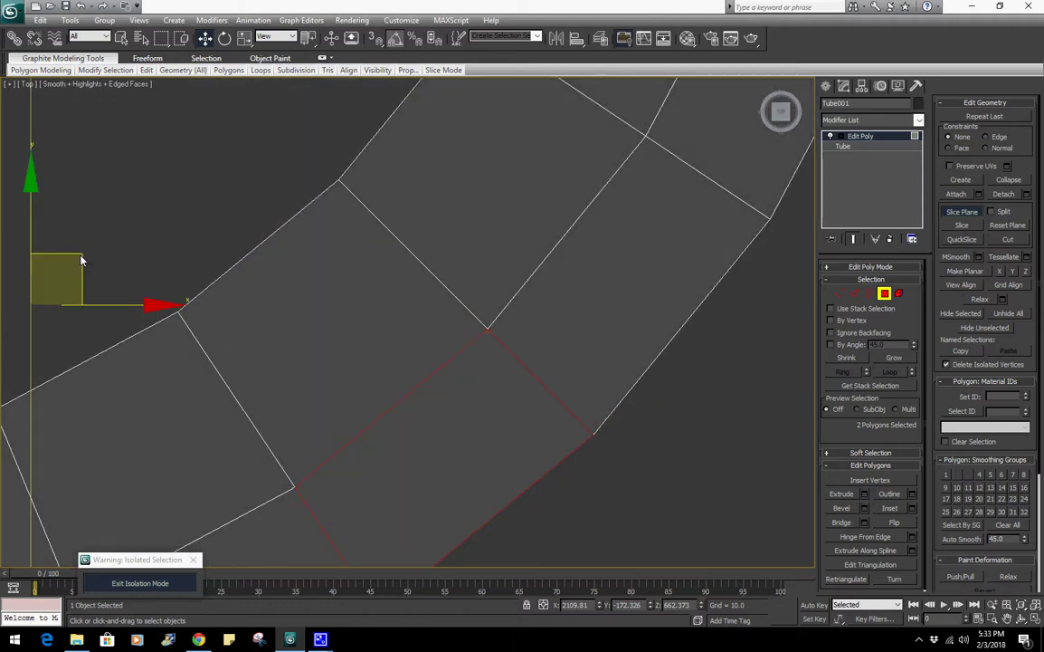
drag(79, 260, 442, 251)
scroll(442, 251, down, 8)
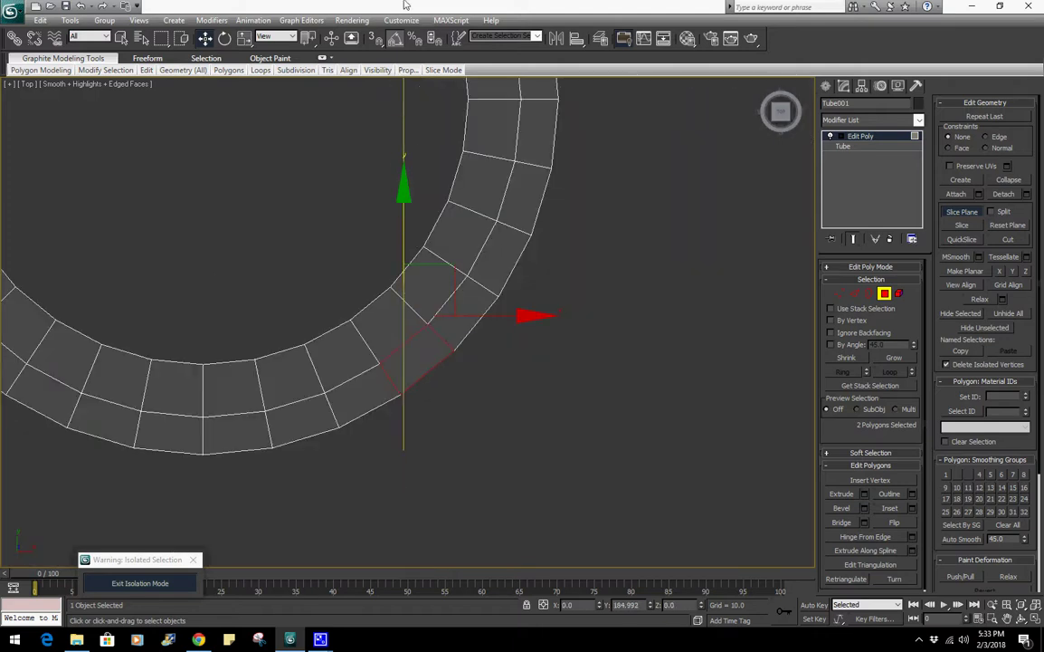
Try moving the slice plane upward along Y and sideways along X, and undo those moves
scroll(378, 307, up, 4)
scroll(378, 308, down, 2)
drag(406, 114, 410, 38)
drag(494, 115, 527, 97)
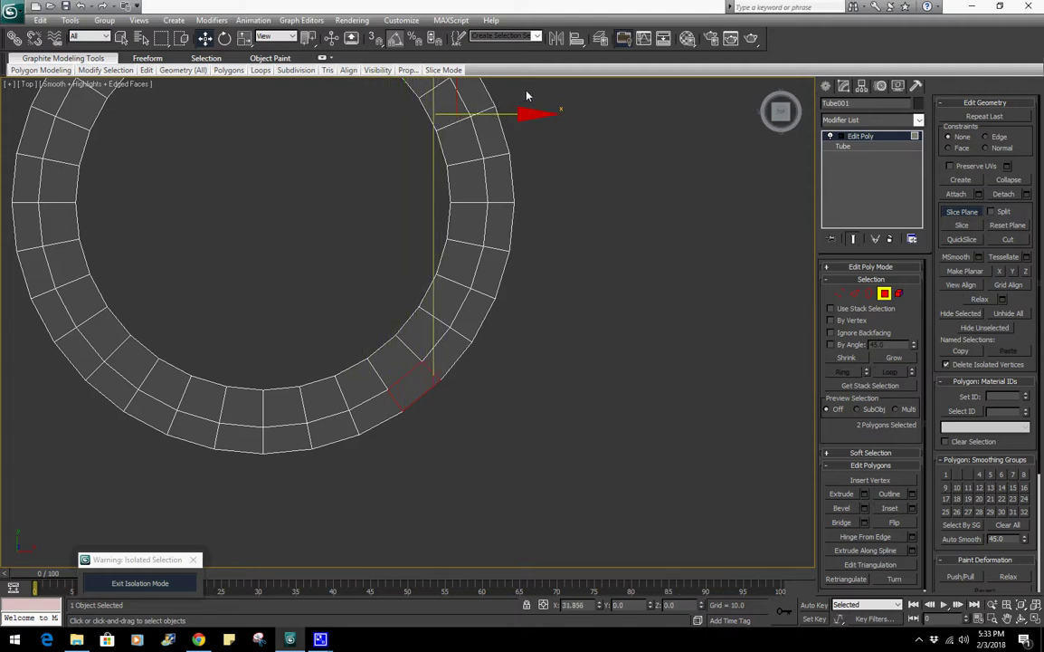
key(ctrl+z)
key(ctrl+z)
key(ctrl+z)
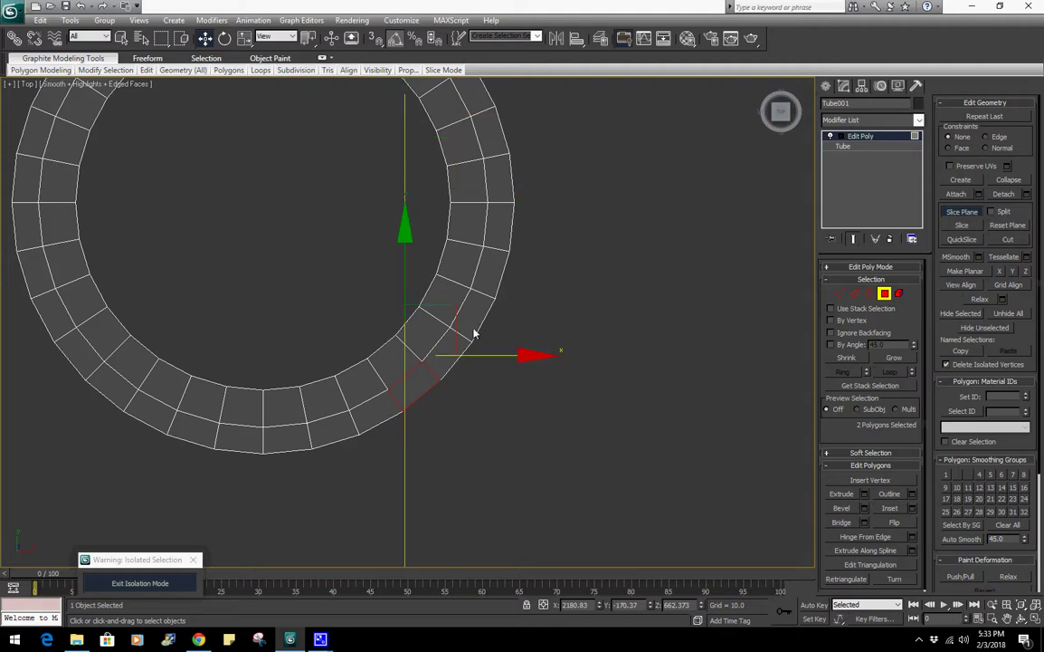
Move the slice plane close to the selected face polygon's uppermost corner on the middle edge loop
scroll(449, 403, up, 6)
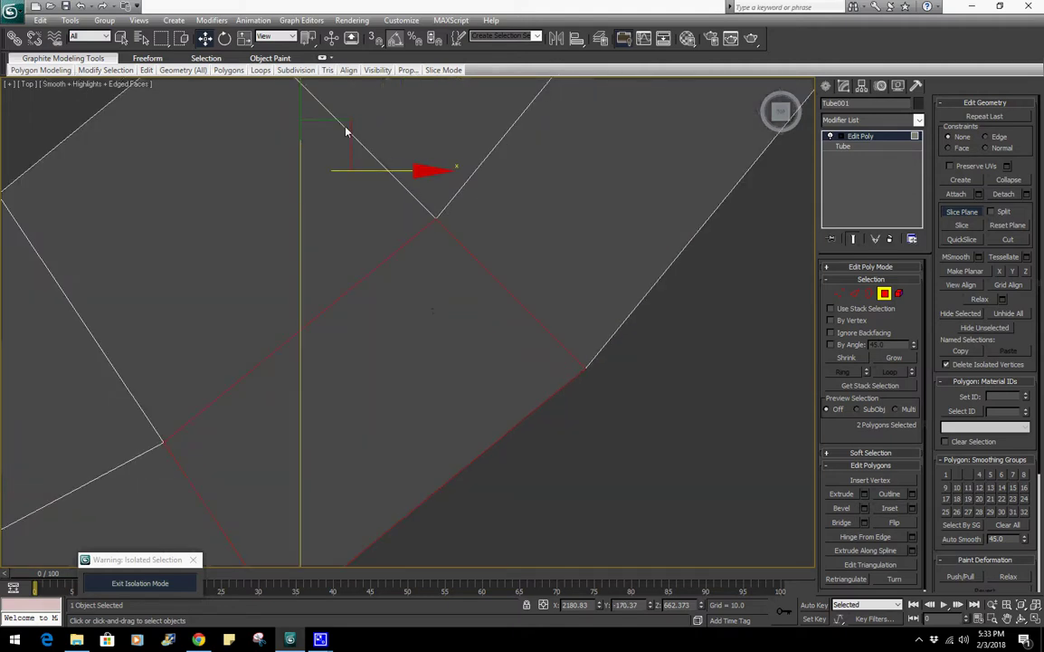
drag(346, 130, 485, 195)
scroll(478, 221, up, 4)
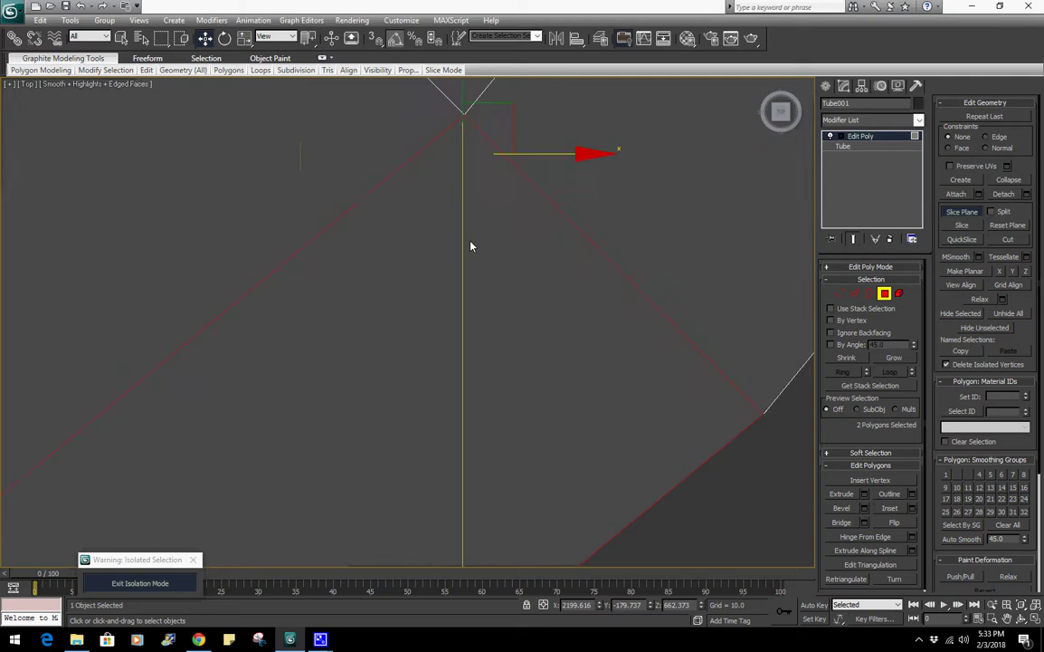
scroll(473, 247, up, 3)
middle_drag(494, 256, 409, 538)
scroll(445, 431, up, 4)
scroll(480, 346, up, 3)
middle_drag(481, 343, 462, 487)
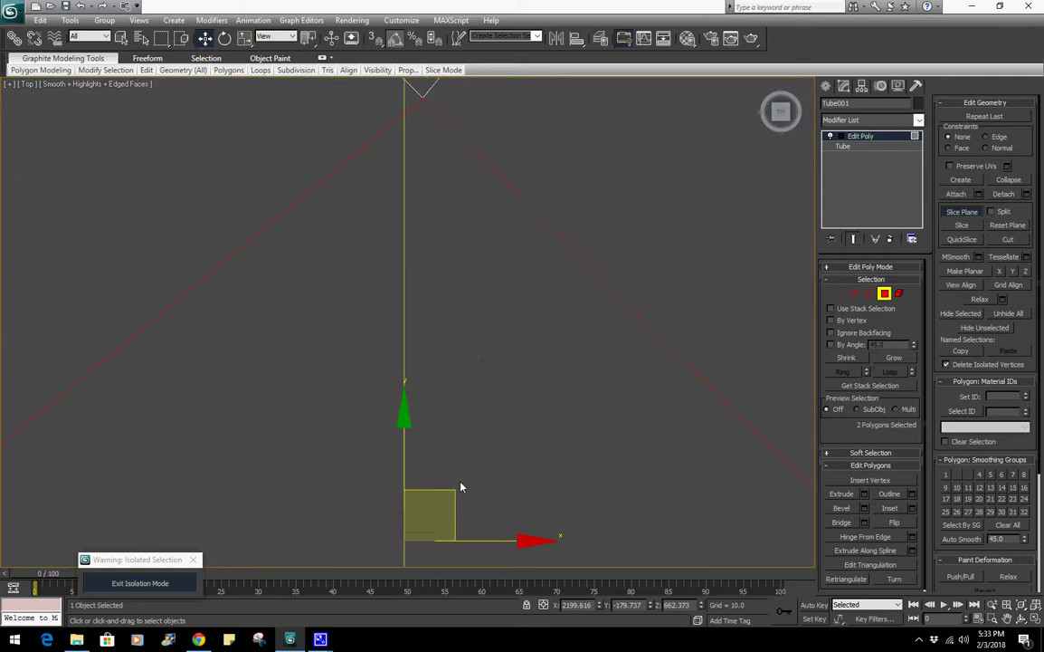
drag(454, 494, 444, 103)
middle_drag(453, 151, 440, 305)
scroll(455, 452, up, 3)
scroll(440, 305, up, 1)
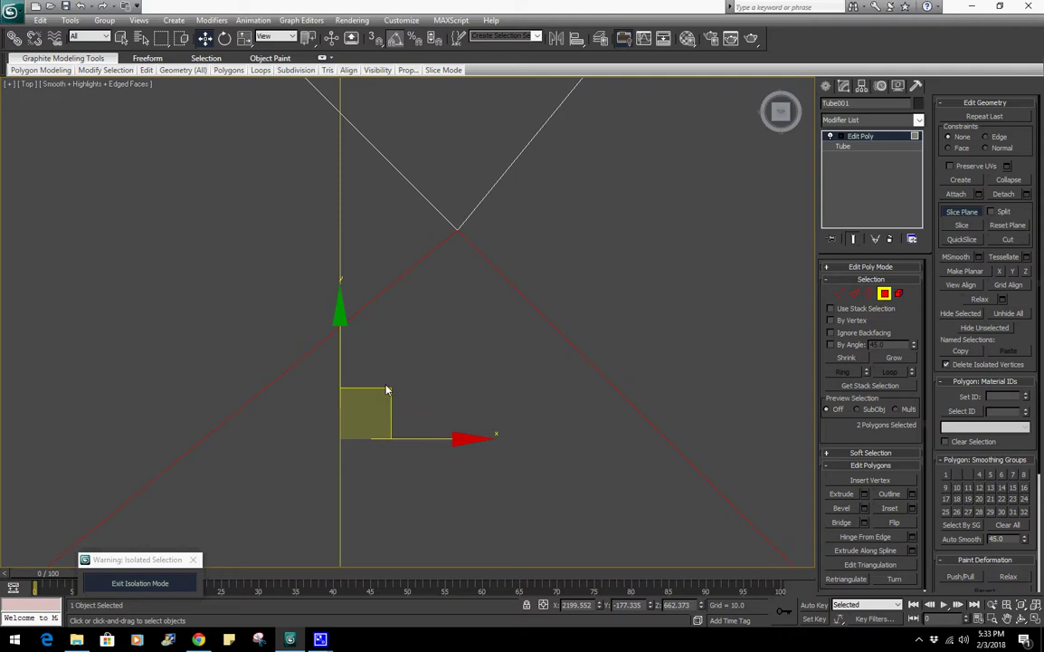
Align the slice plane exactly with that corner vertex and finish the slice, cutting the selected polygons vertically
drag(387, 388, 502, 157)
scroll(546, 200, up, 3)
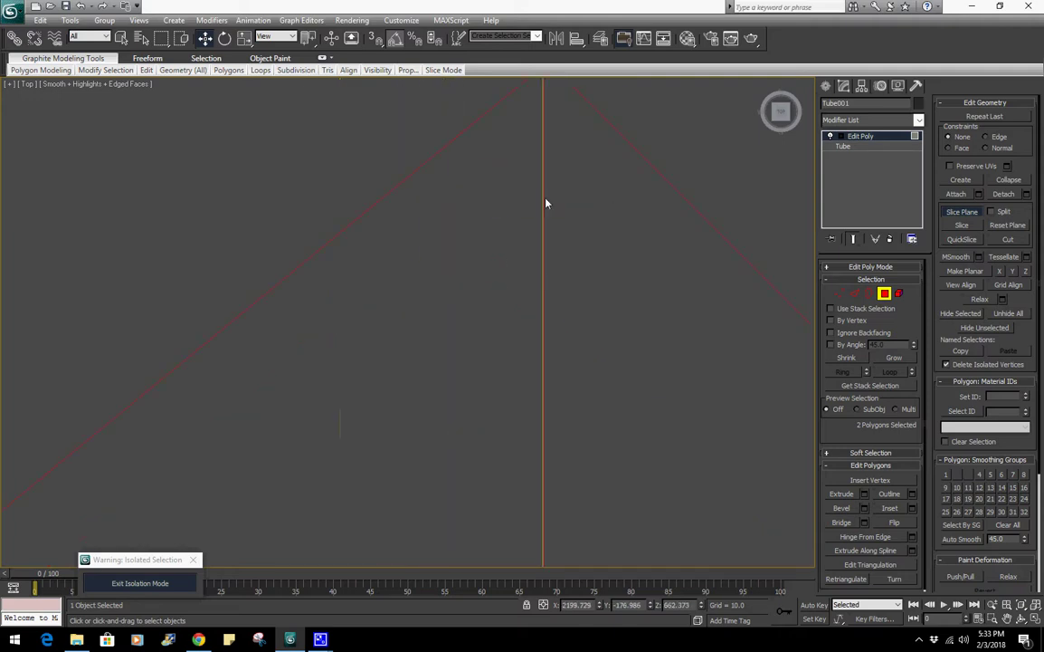
middle_drag(545, 200, 431, 493)
scroll(433, 492, up, 2)
middle_drag(485, 411, 464, 310)
scroll(485, 208, up, 3)
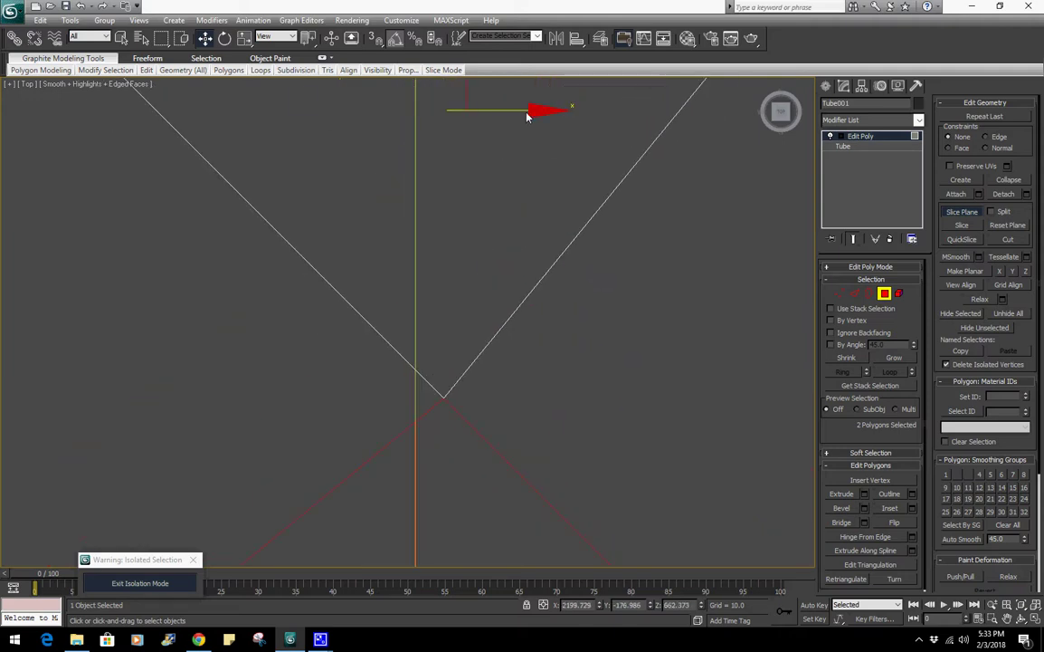
drag(527, 116, 555, 106)
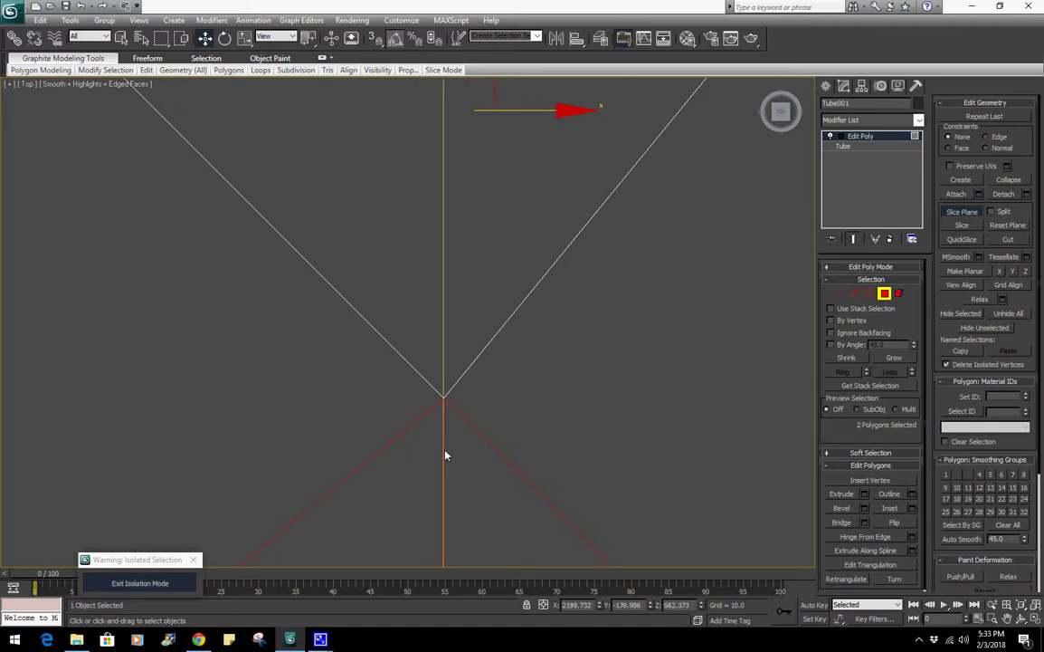
click(962, 212)
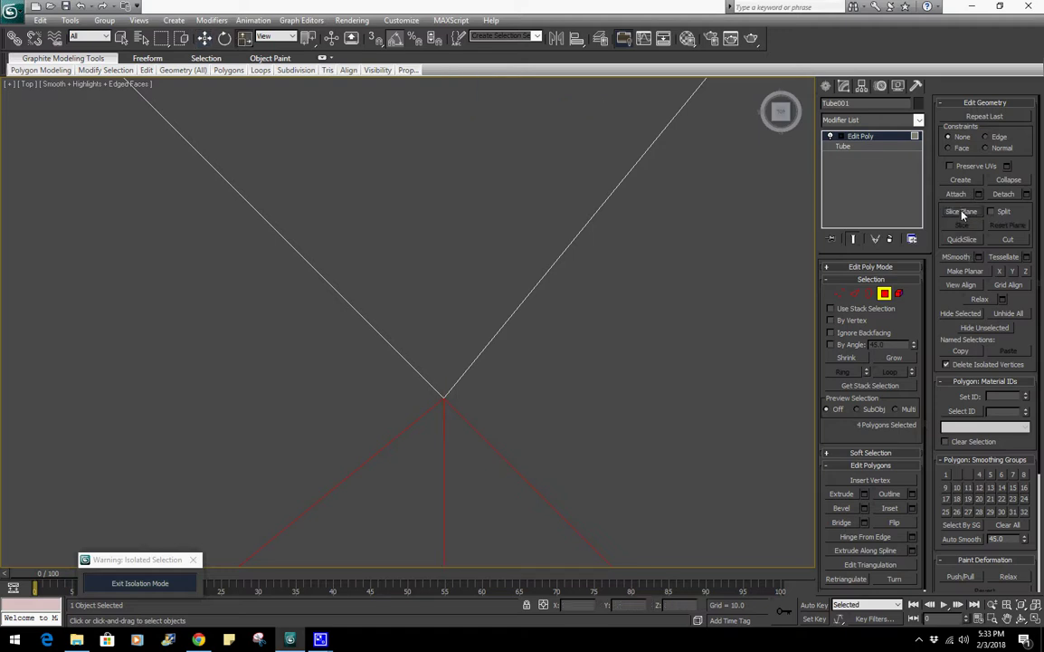
Try moving the vertex where the new slice meets the middle edge loop, and clear the vertex selection
scroll(534, 407, down, 4)
scroll(558, 394, up, 4)
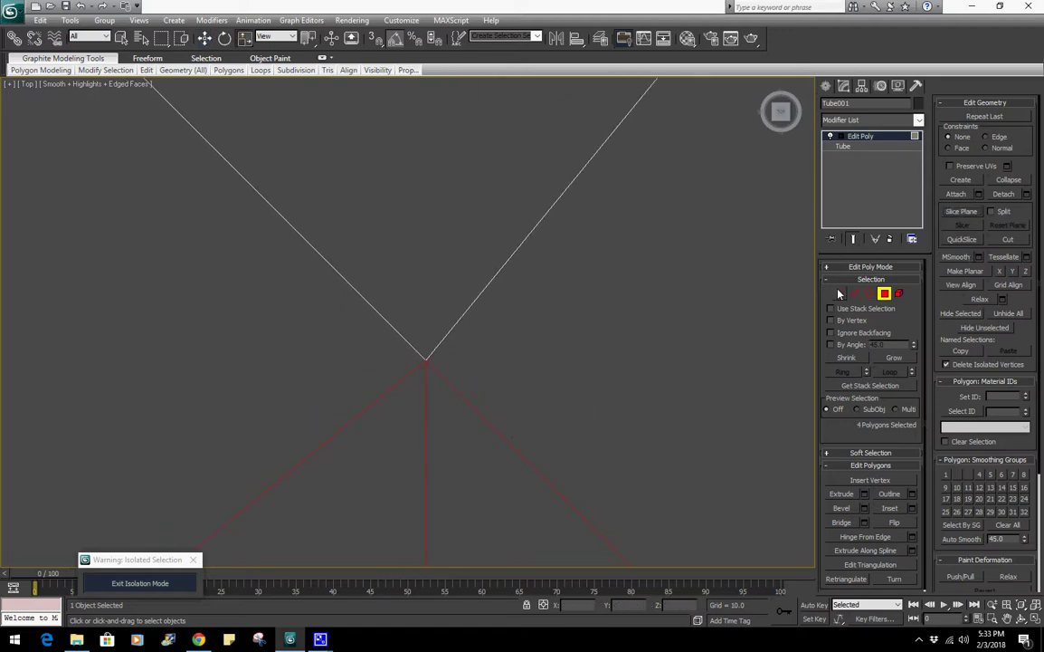
click(839, 294)
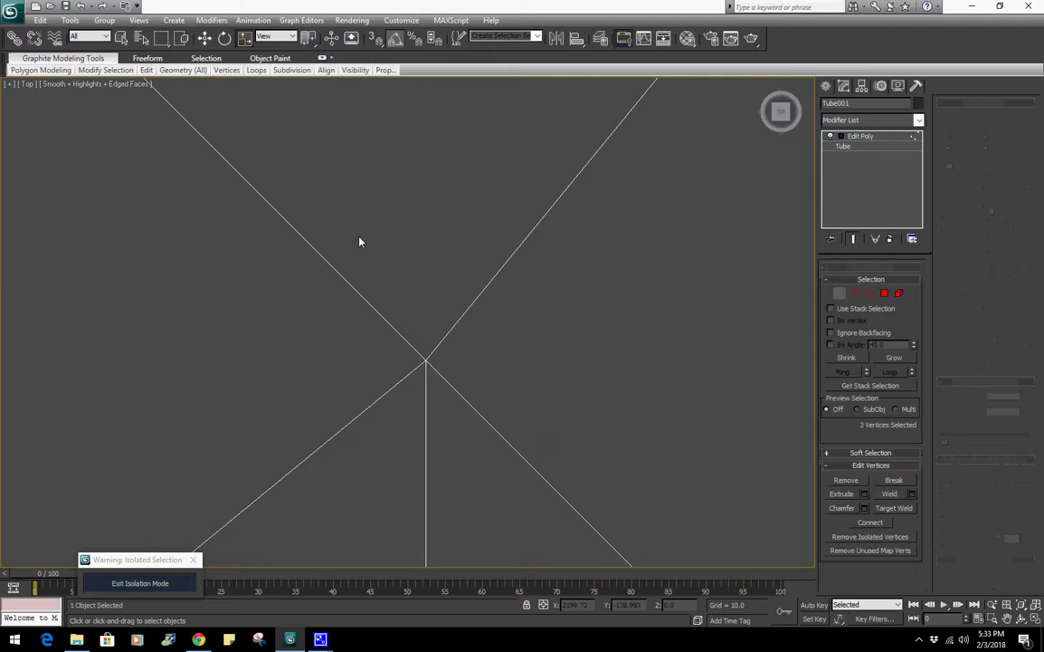
click(427, 362)
key(w)
drag(468, 314, 413, 244)
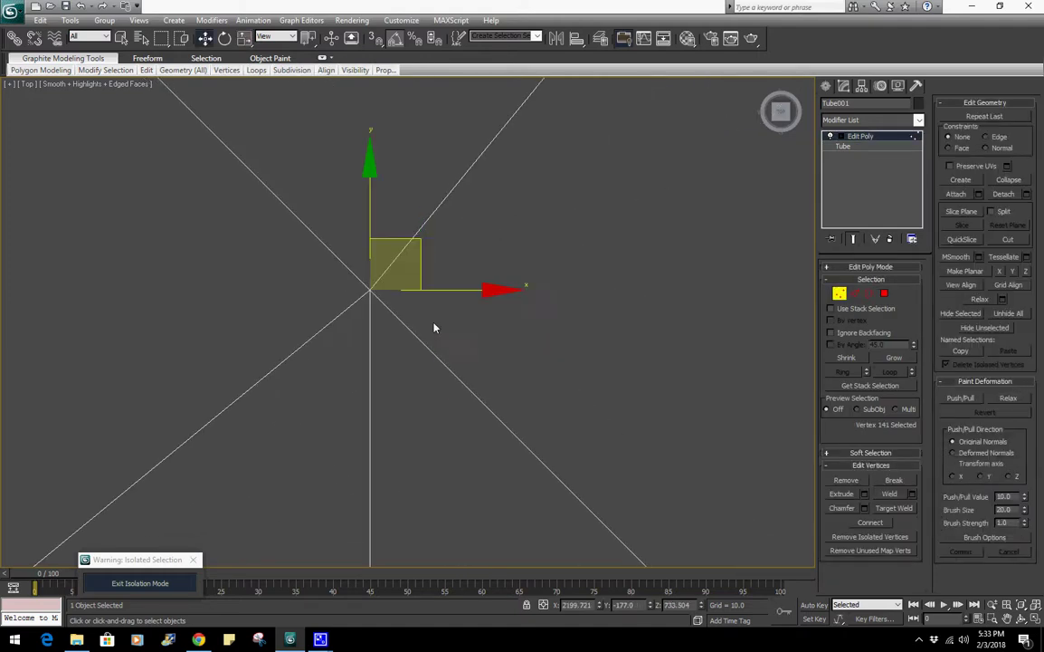
middle_drag(434, 328, 491, 398)
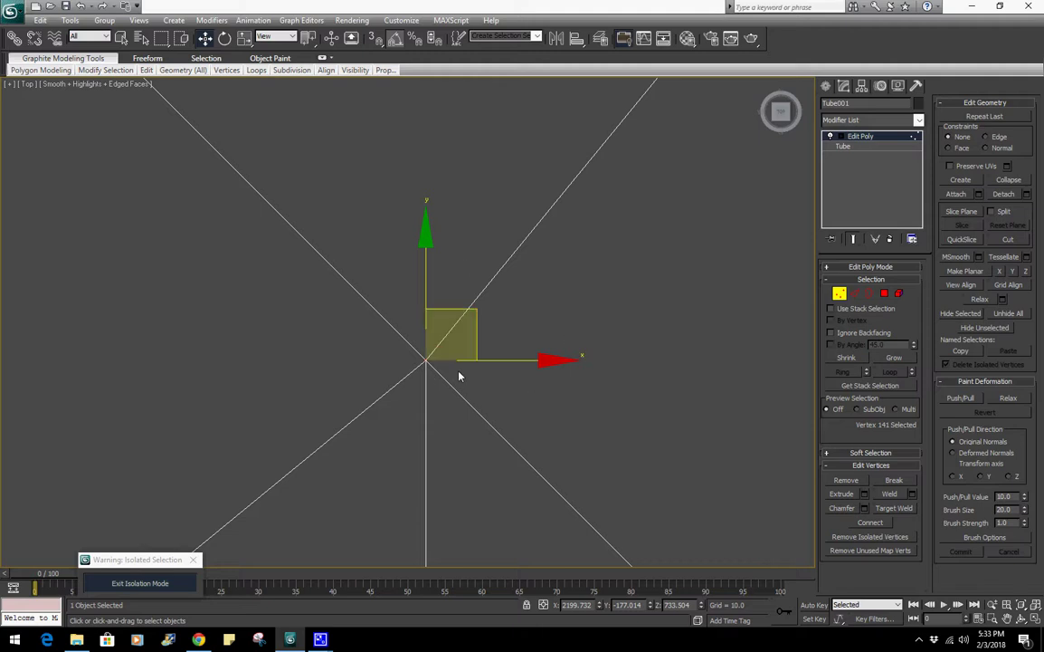
scroll(459, 376, down, 12)
scroll(427, 359, down, 3)
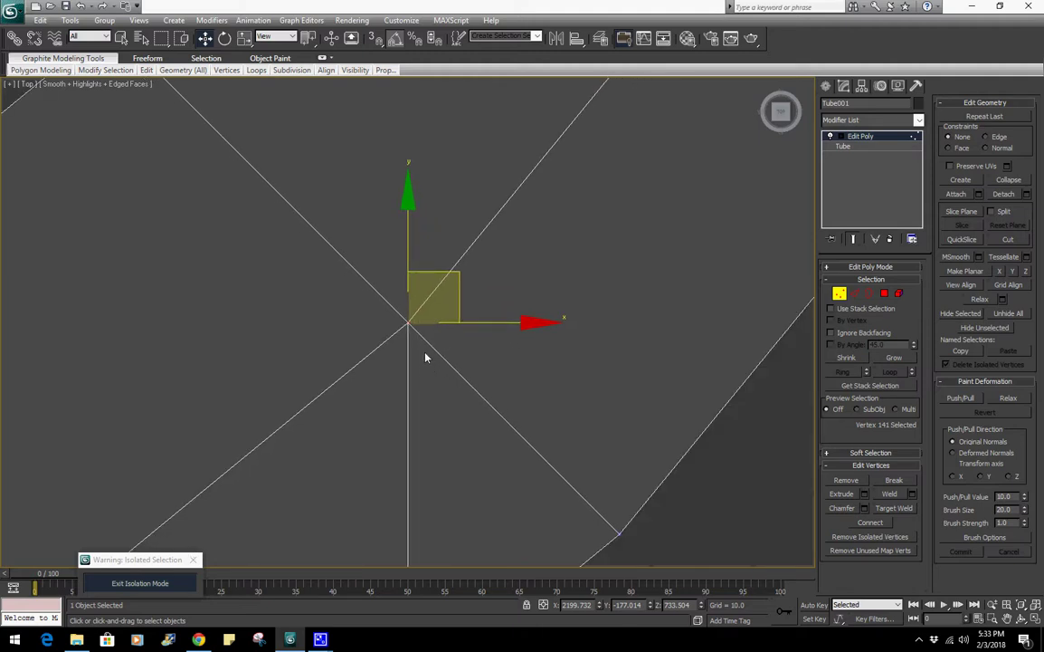
scroll(429, 355, up, 3)
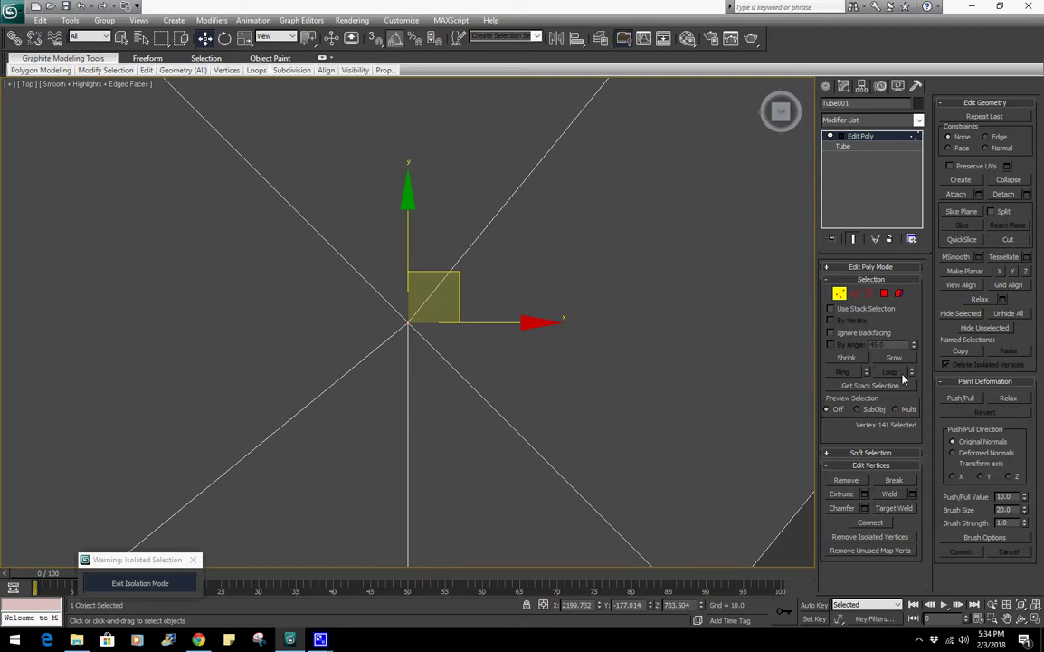
click(492, 398)
scroll(429, 398, down, 8)
middle_drag(429, 398, 604, 315)
scroll(519, 346, down, 6)
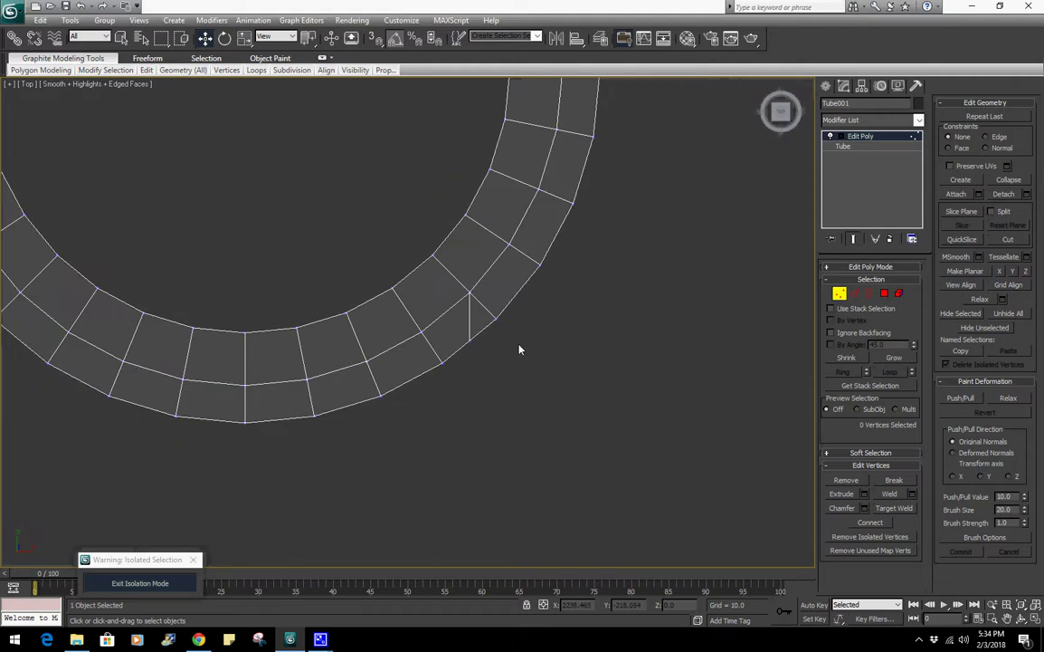
Delete the ring's left half and upper half in polygon mode, keeping only the lower-right quarter with the slice
scroll(506, 364, down, 2)
scroll(493, 356, up, 6)
click(885, 295)
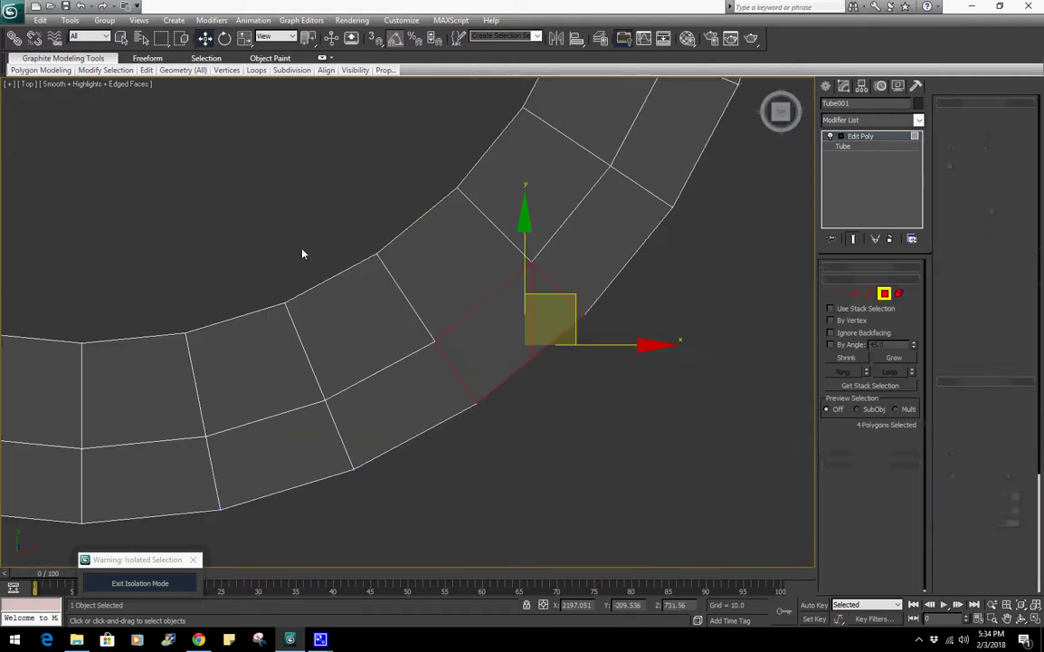
scroll(515, 413, down, 6)
drag(255, 135, 401, 485)
key(Delete)
drag(272, 179, 707, 332)
key(Delete)
scroll(608, 355, up, 6)
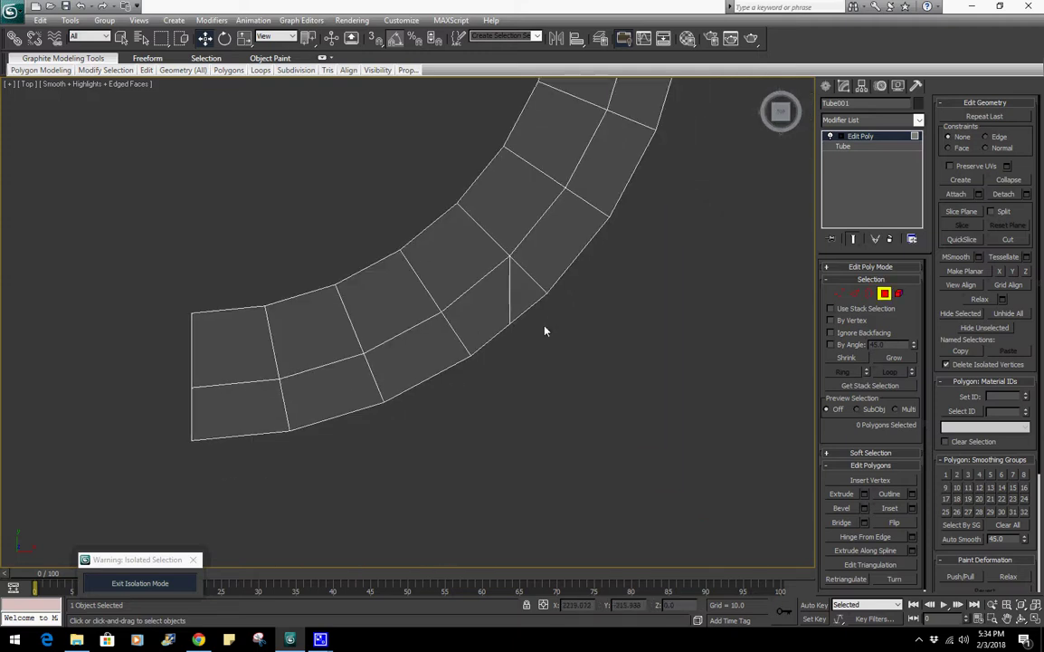
scroll(543, 337, up, 2)
scroll(624, 299, down, 4)
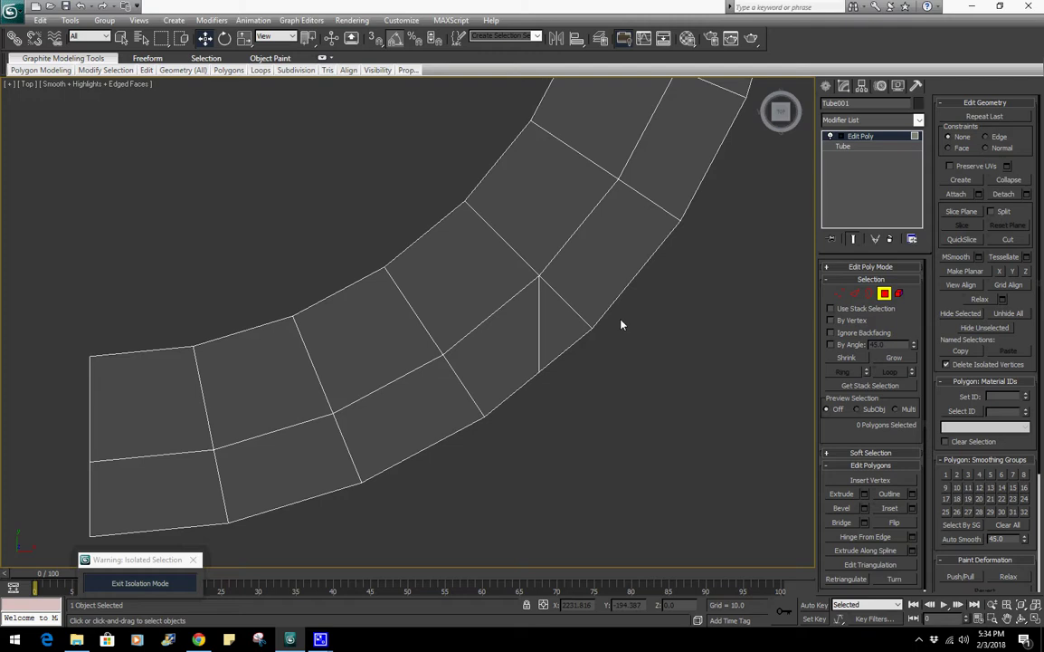
Select all top polygons of the quarter ring's inner strip by converting a ring of its crosswise edges
key(p)
alt+middle_drag(585, 379, 507, 271)
alt+middle_drag(489, 425, 482, 210)
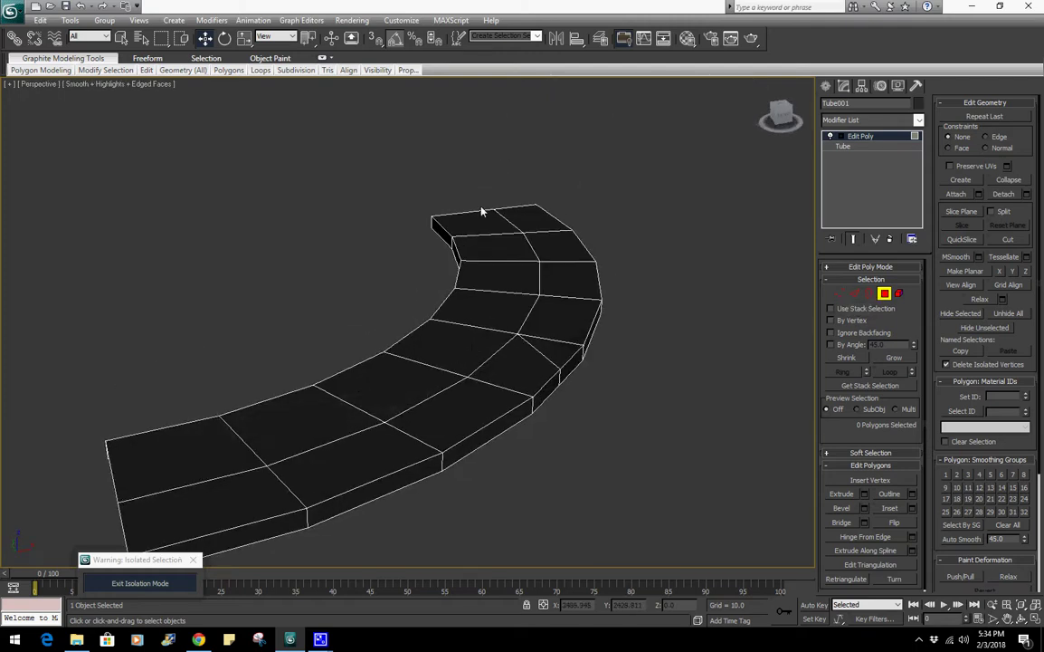
click(856, 294)
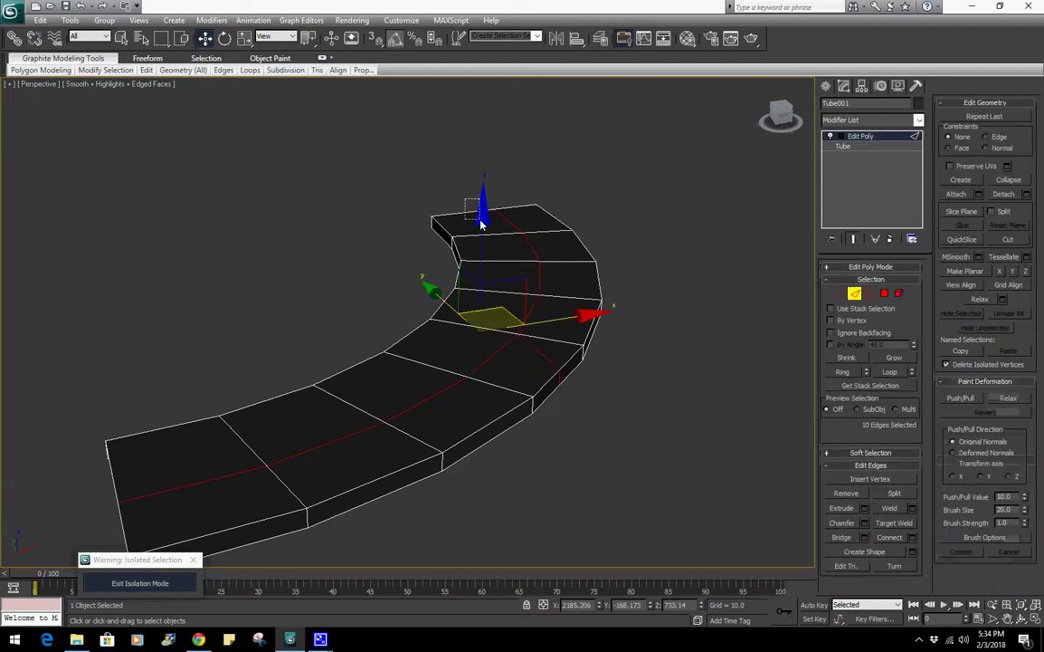
click(463, 213)
click(843, 372)
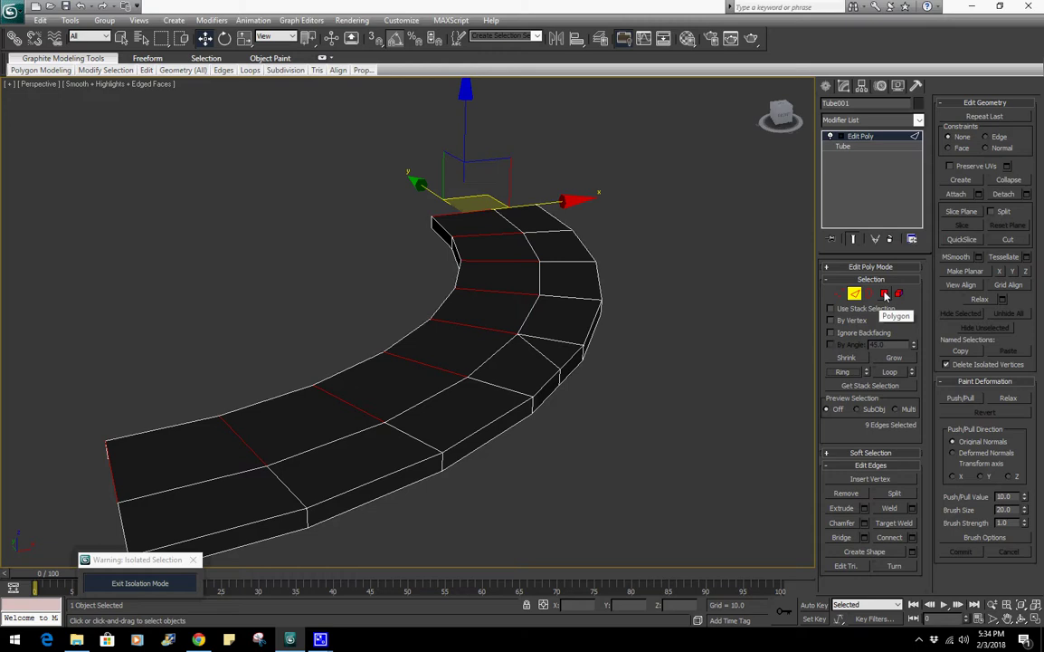
click(885, 295)
middle_drag(475, 391, 505, 382)
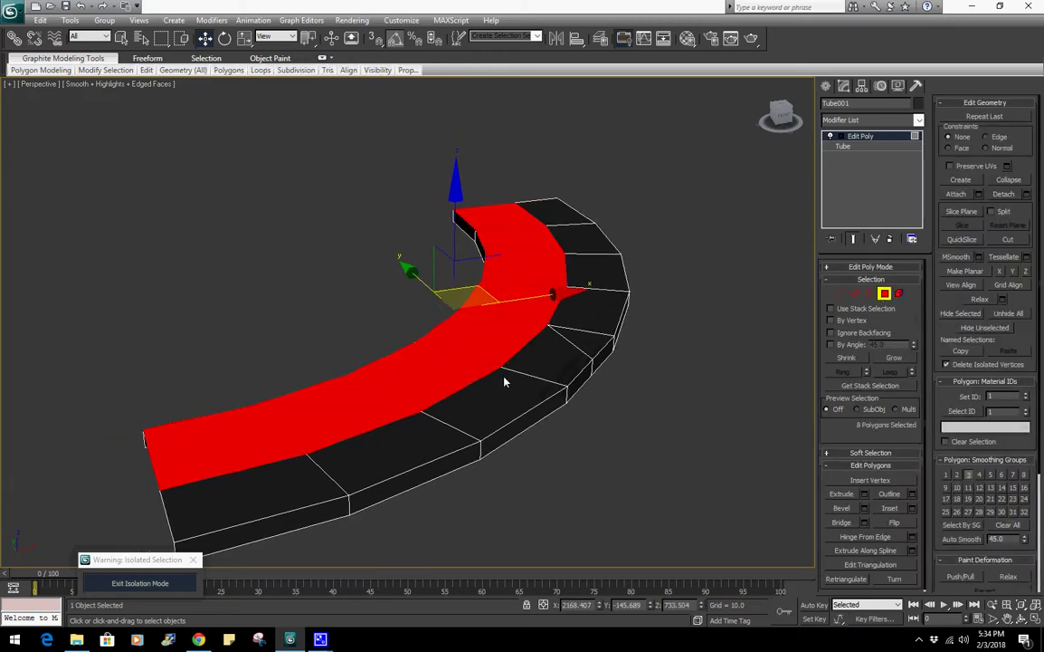
Extrude the selected inner strip polygons by 6.269 and lower them slightly along Z to about 737.9
click(865, 494)
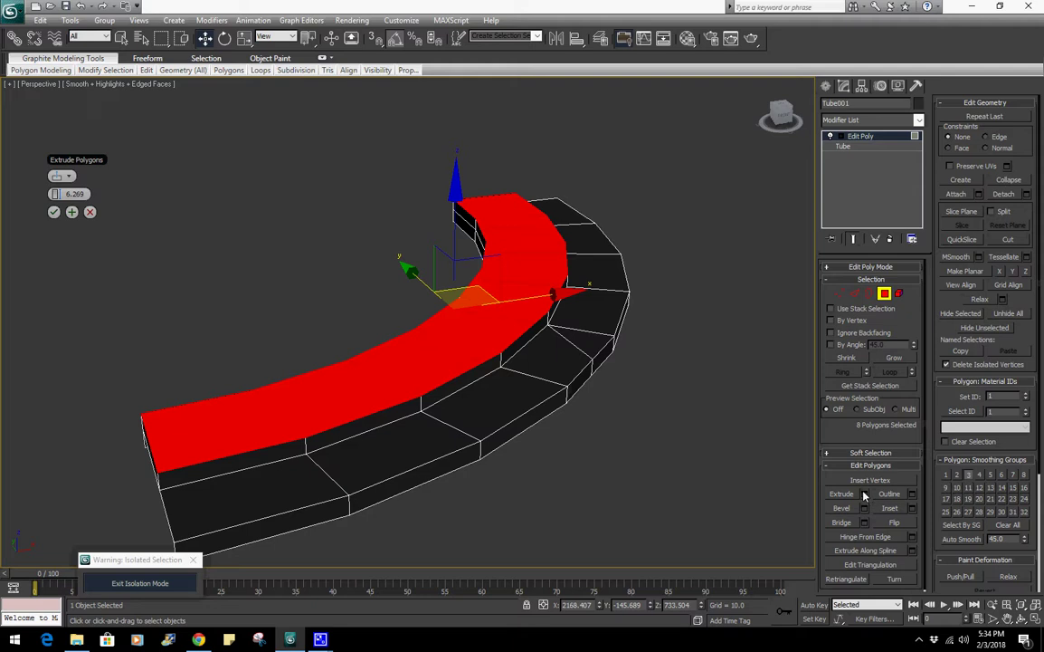
click(53, 211)
alt+middle_drag(53, 212, 422, 228)
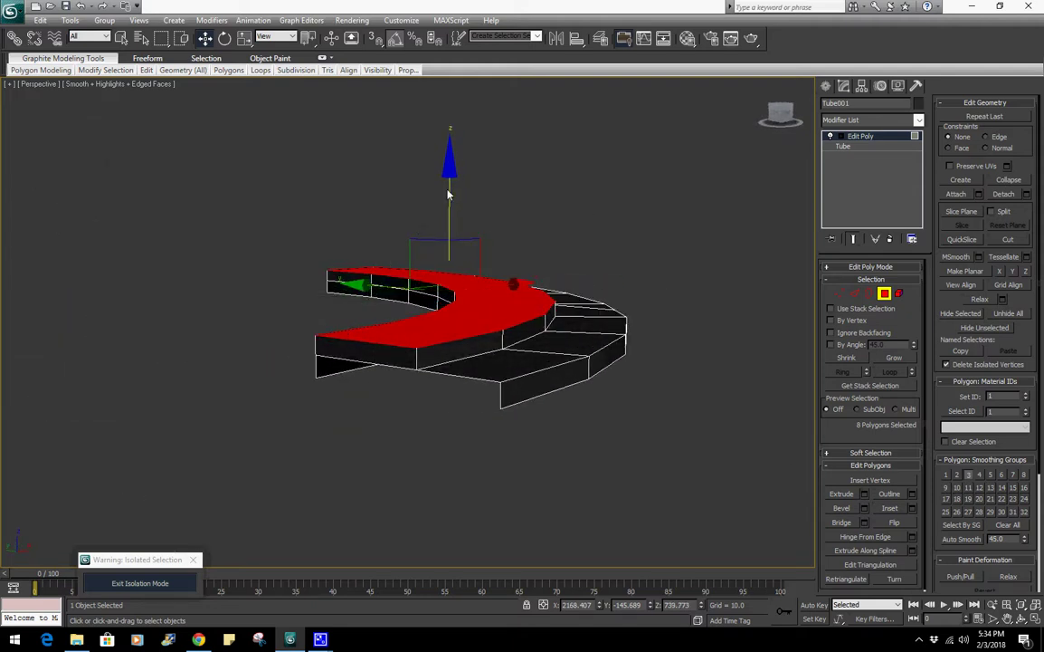
alt+middle_drag(590, 432, 667, 480)
scroll(667, 479, up, 3)
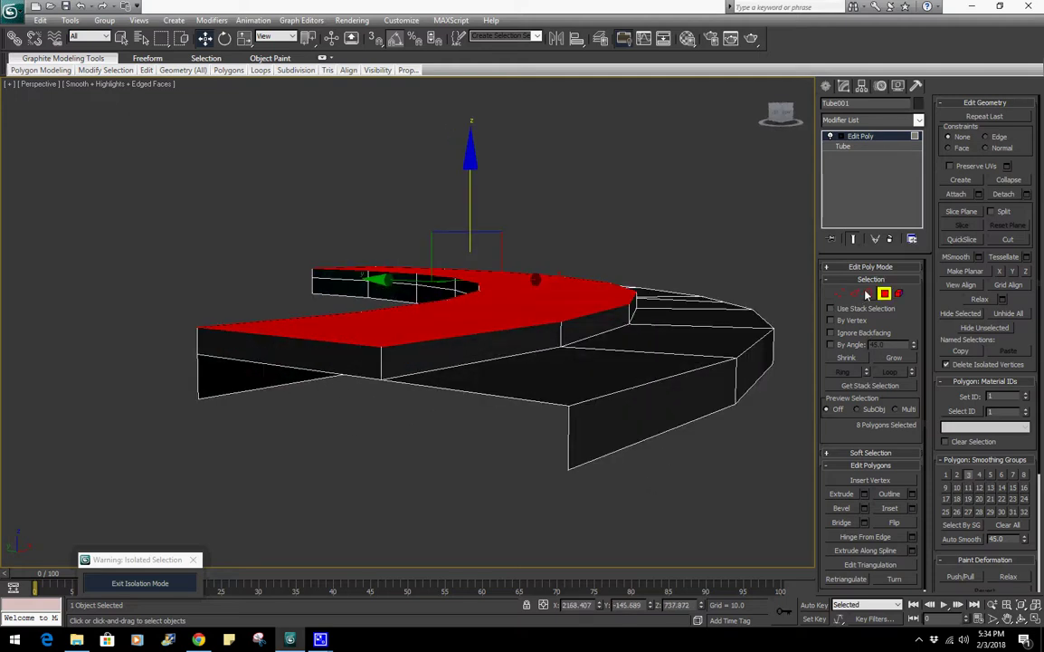
alt+middle_drag(632, 394, 579, 410)
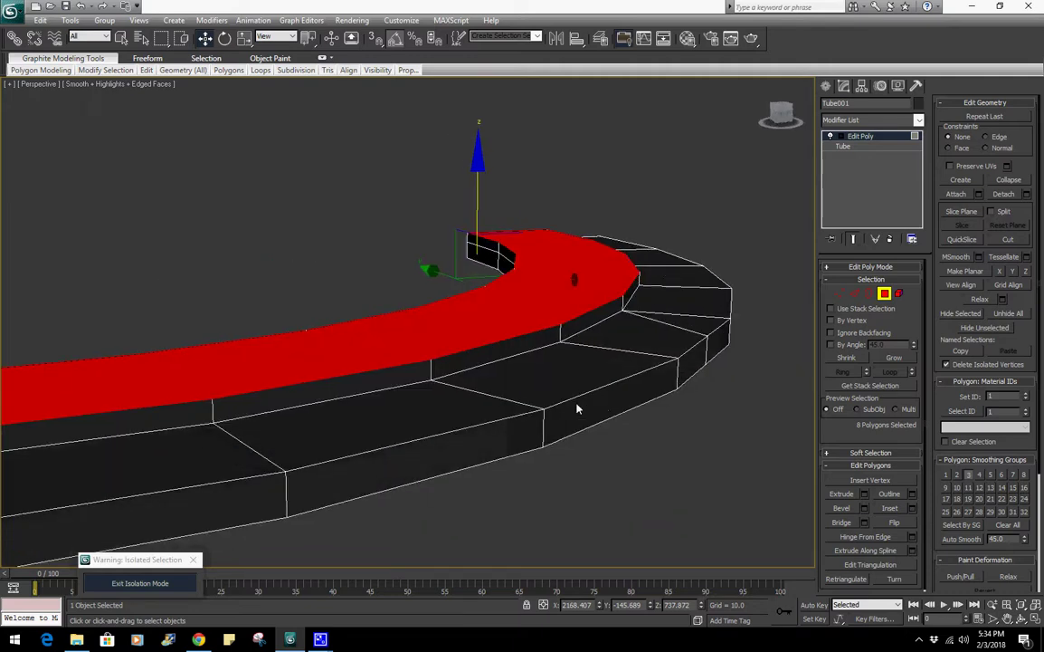
scroll(621, 364, down, 3)
alt+middle_drag(576, 364, 662, 385)
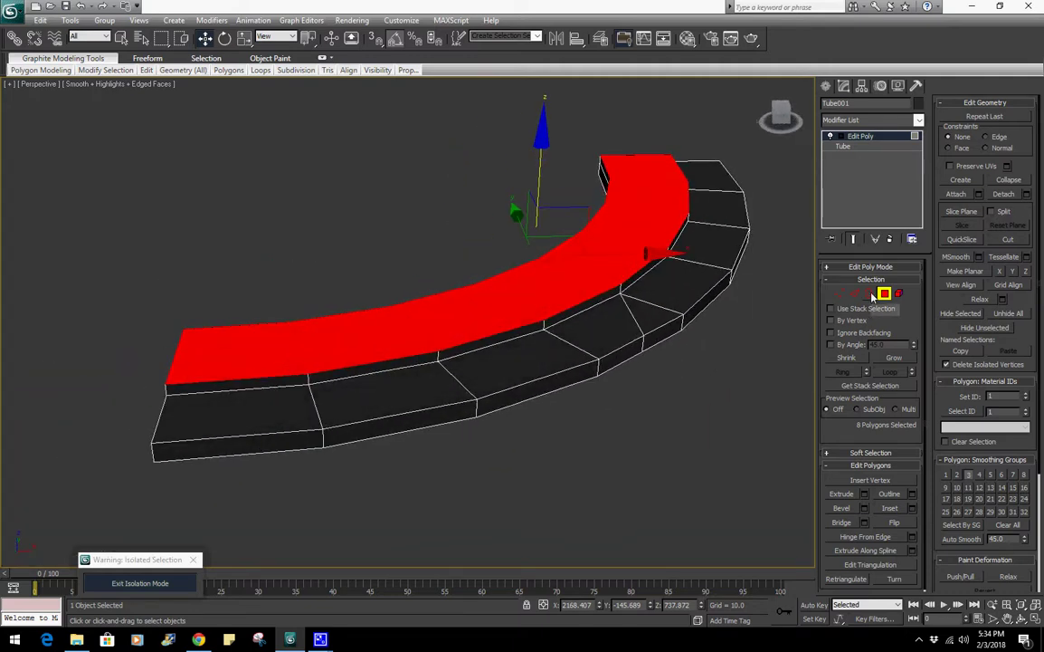
Delete the small extruded end faces of the raised inner strip so both ends of the quarter ring are open
alt+middle_drag(407, 338, 521, 390)
click(531, 380)
key(Delete)
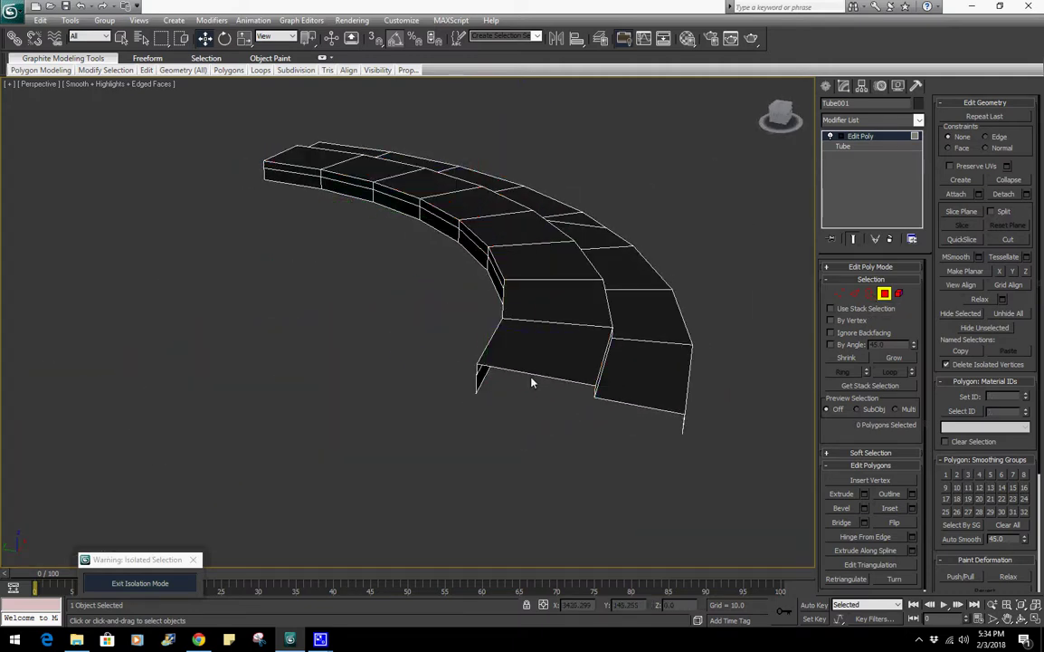
alt+middle_drag(639, 419, 473, 321)
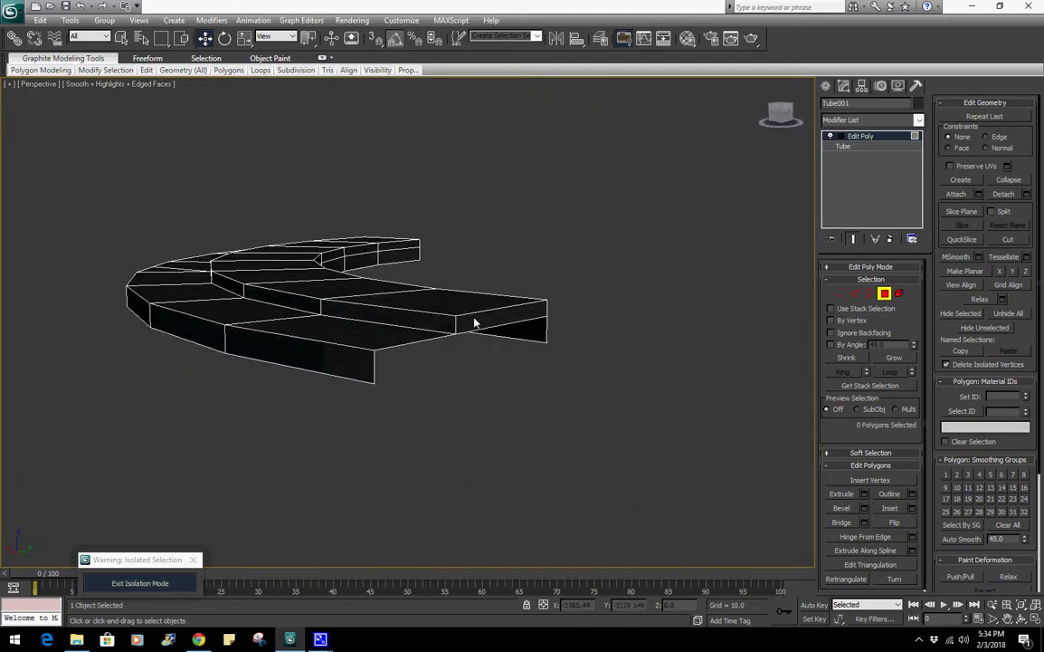
scroll(460, 365, down, 3)
Select the crosswise edge and two short vertical edges bordering the raised strip at one open end
alt+middle_drag(406, 315, 618, 357)
scroll(518, 288, up, 6)
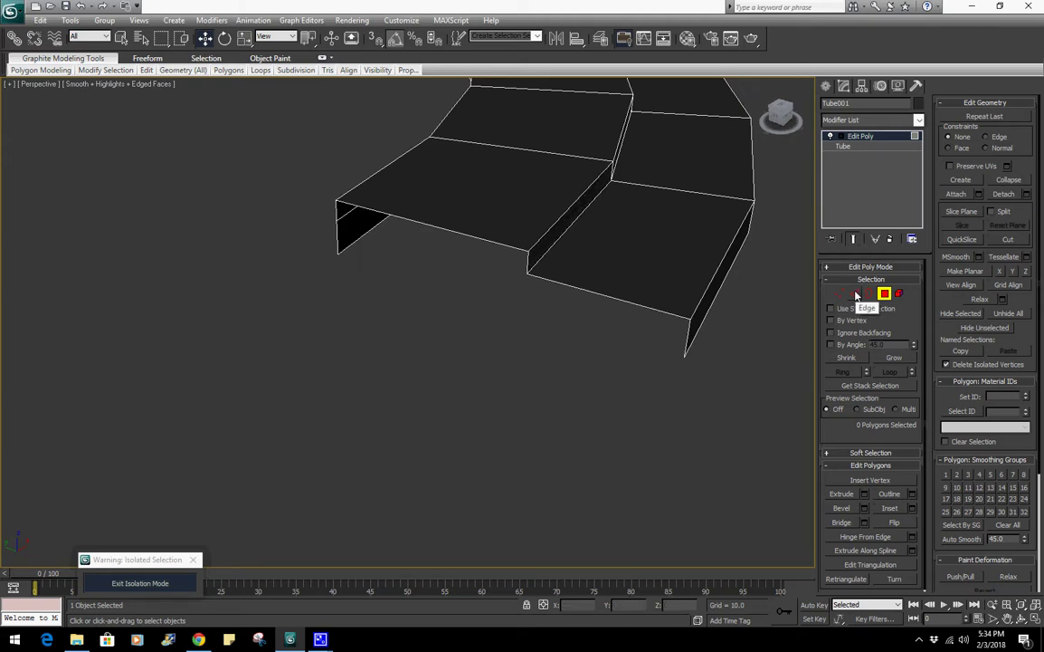
click(627, 306)
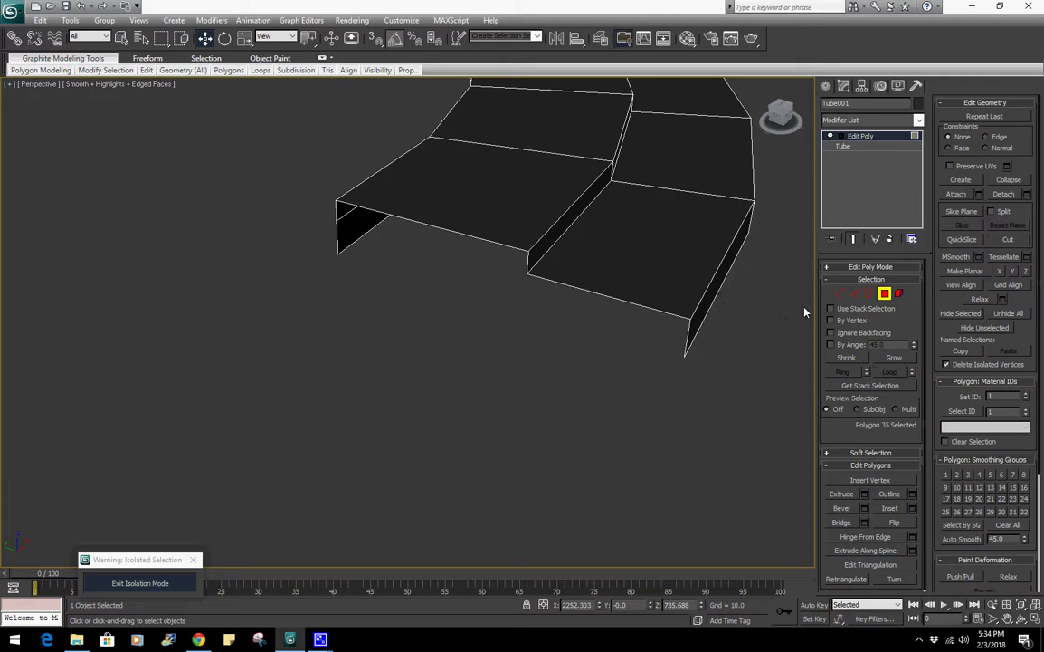
click(855, 292)
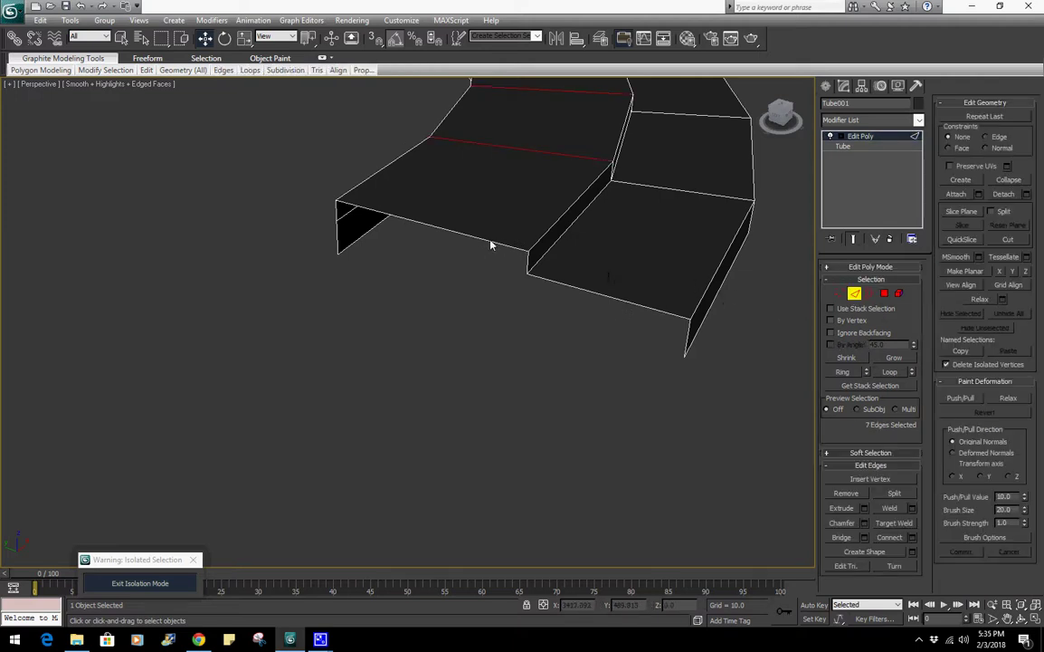
click(490, 244)
ctrl+click(336, 216)
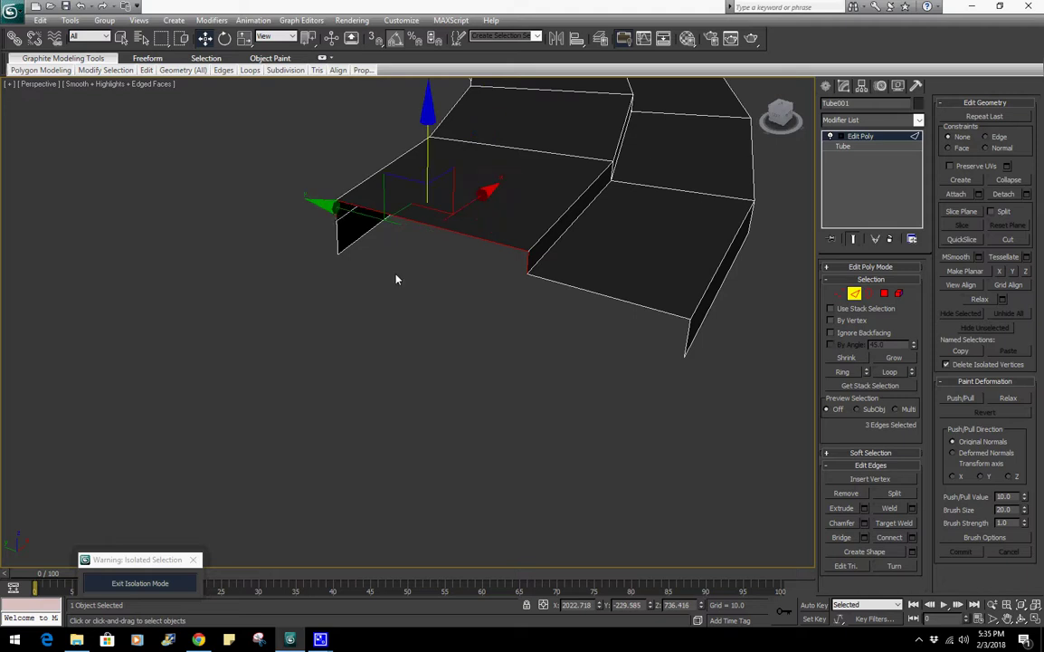
Add the three matching border edges at the raised strip's opposite open end to the selection
scroll(398, 279, down, 5)
mouse_move(459, 313)
alt+middle_down()
mouse_move(548, 350)
mouse_move(411, 410)
mouse_move(475, 319)
alt+middle_up()
scroll(475, 319, down, 2)
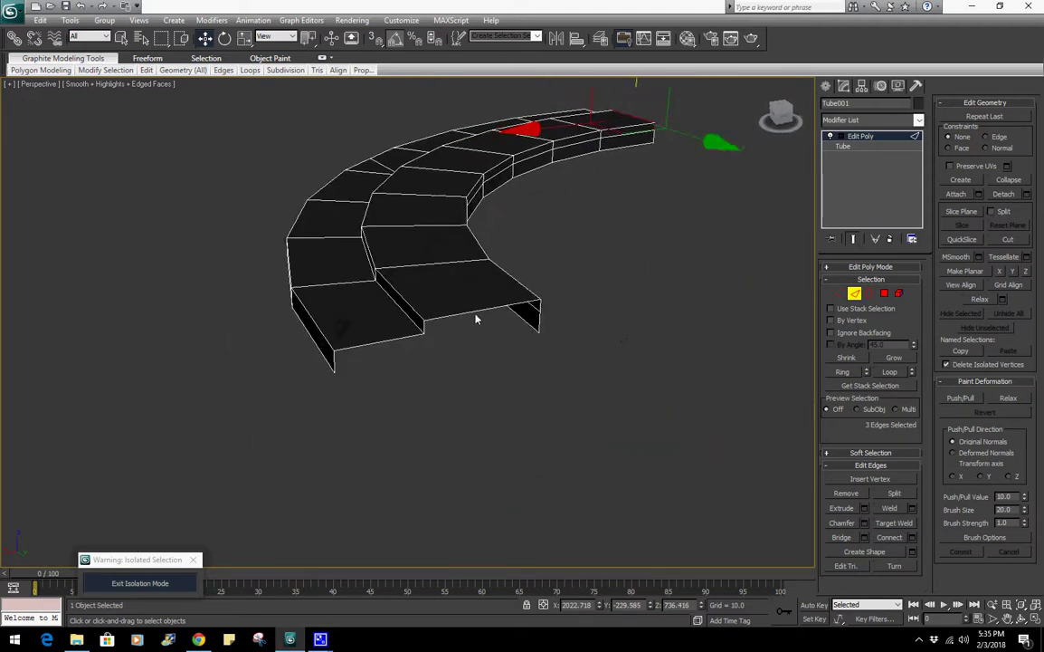
scroll(474, 321, up, 4)
ctrl+click(441, 332)
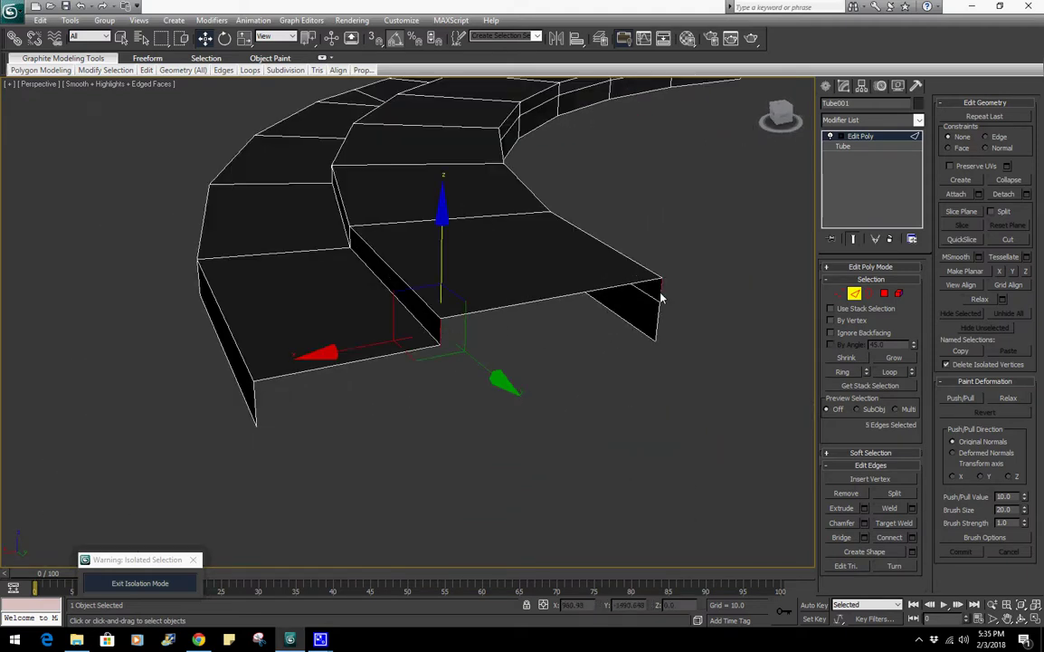
scroll(625, 331, down, 4)
middle_drag(624, 332, 577, 382)
scroll(555, 379, down, 4)
scroll(525, 399, up, 4)
ctrl+click(463, 416)
Deselect the three border edges at the quarter ring's upper end, keeping those at the lower-left end selected
scroll(540, 429, down, 3)
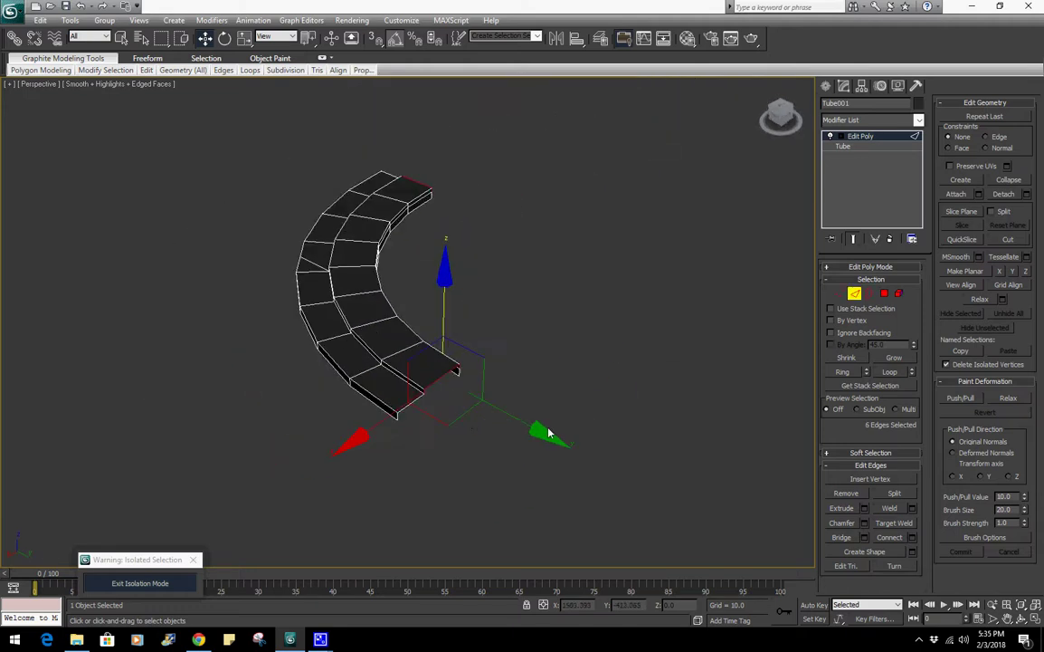
alt+middle_drag(550, 429, 607, 431)
scroll(606, 433, down, 8)
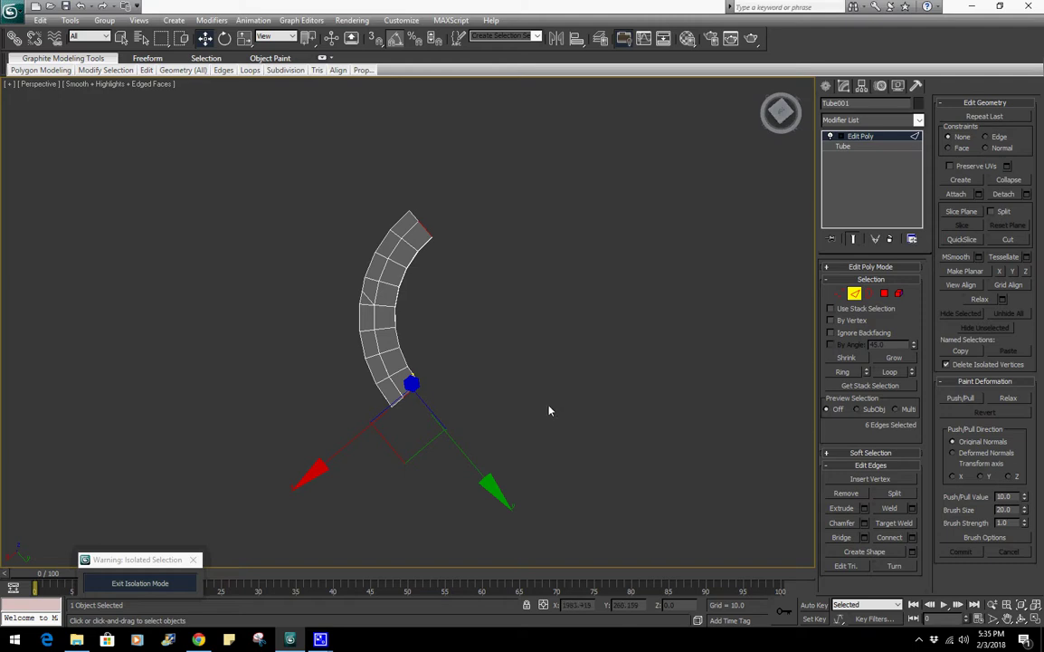
alt+middle_drag(516, 412, 688, 397)
scroll(688, 396, up, 6)
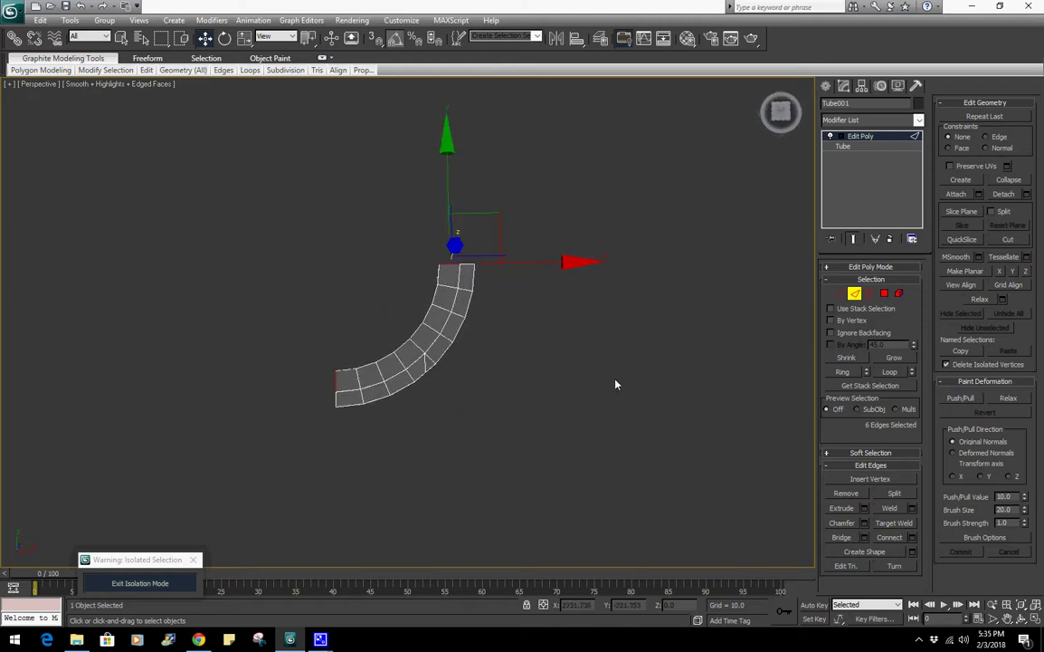
alt+middle_drag(548, 345, 579, 342)
drag(576, 324, 401, 94)
key(z)
scroll(489, 315, down, 8)
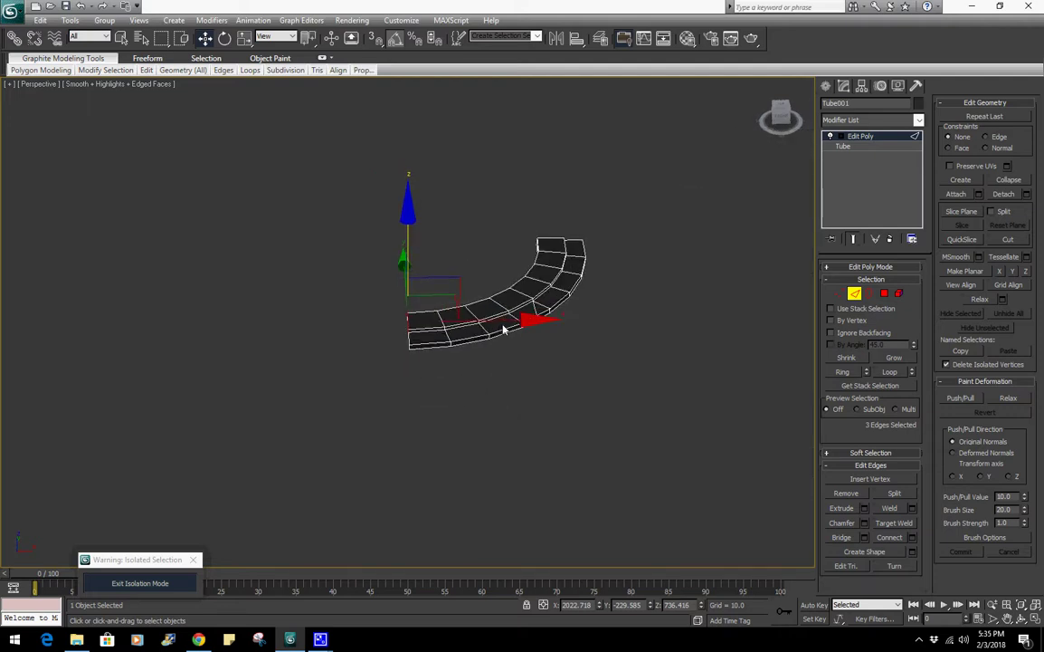
alt+middle_drag(503, 327, 495, 380)
scroll(501, 361, up, 6)
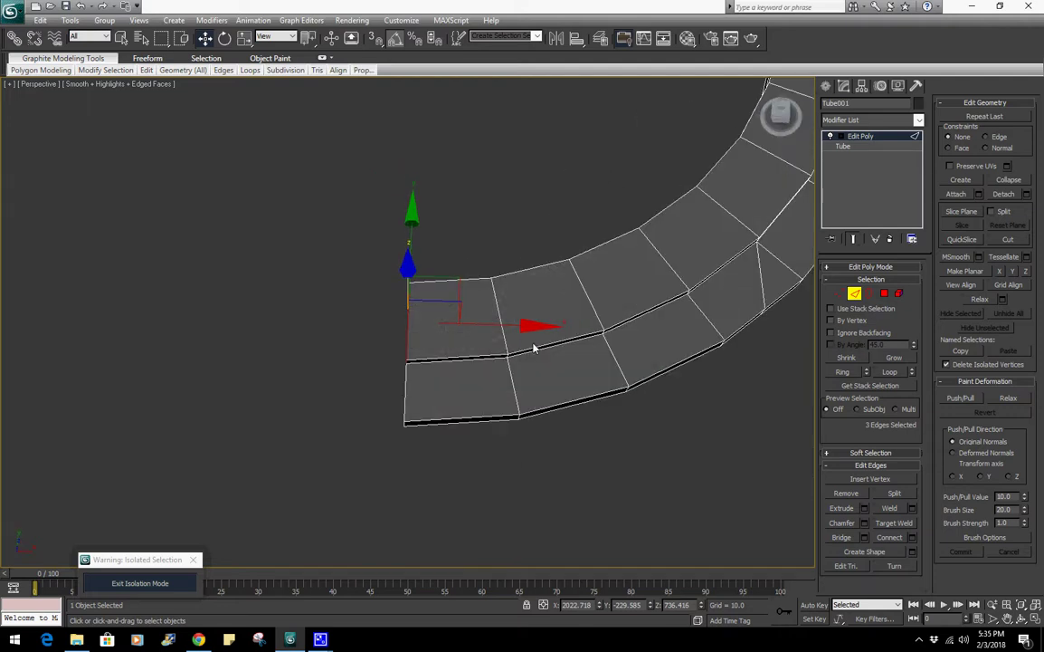
alt+middle_drag(536, 350, 441, 355)
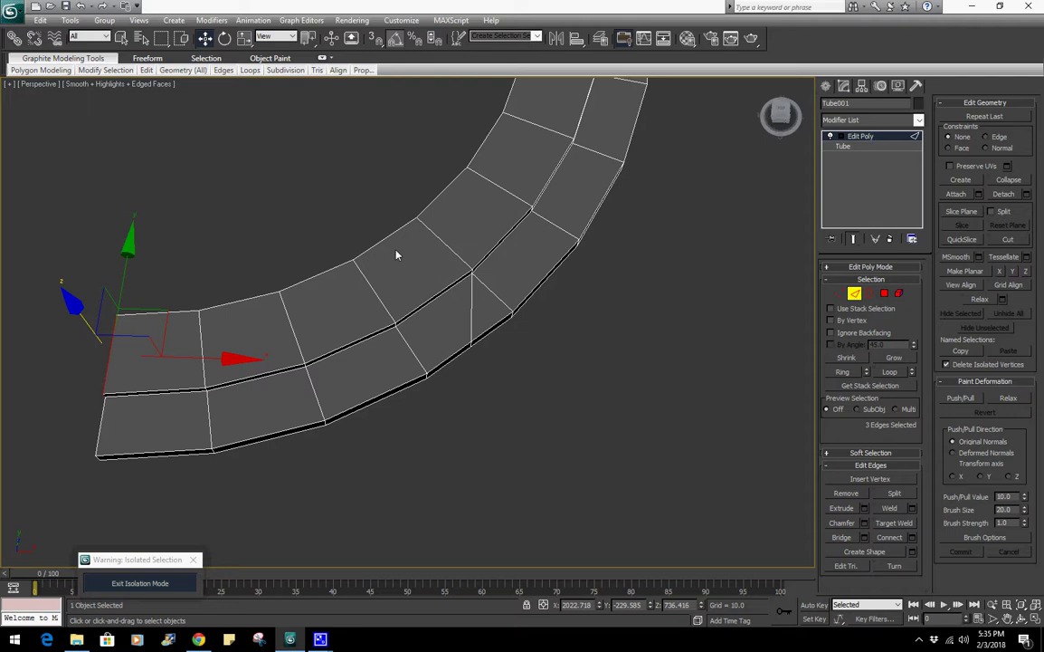
alt+middle_drag(396, 255, 631, 276)
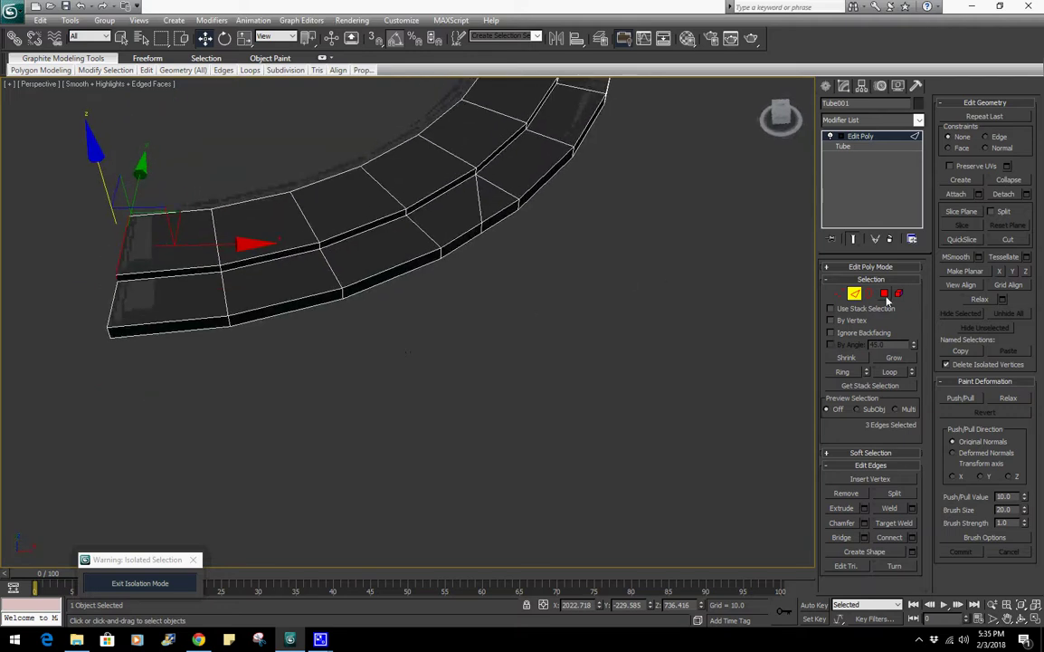
Delete all polygons between the lower-left open end and the vertical slice, leaving the pointed outer tip
click(885, 293)
alt+middle_drag(505, 229, 498, 326)
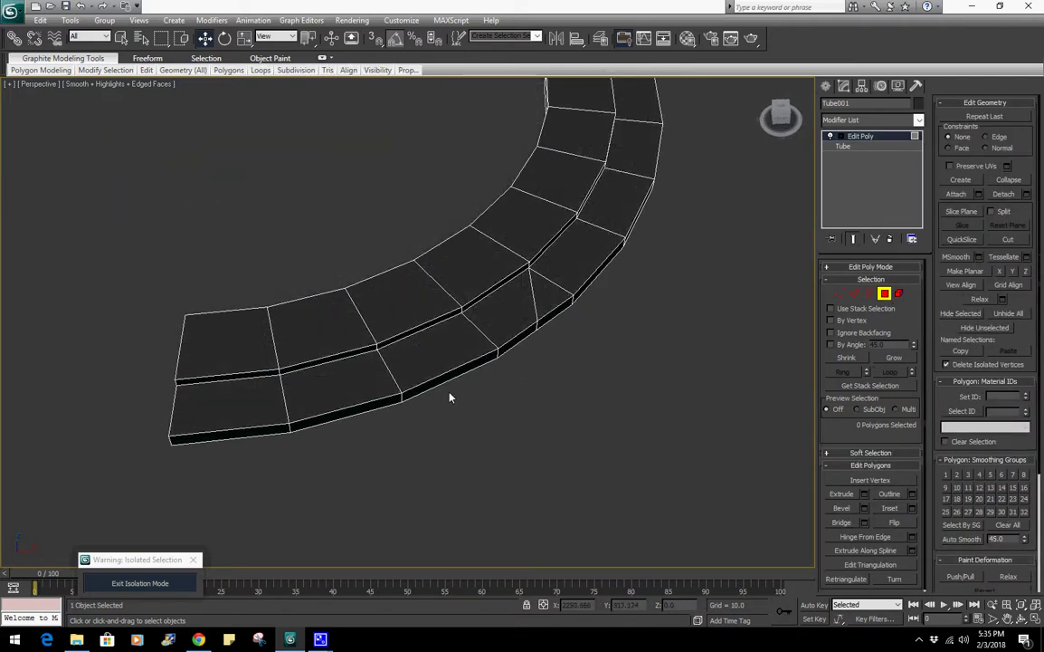
drag(116, 512, 503, 262)
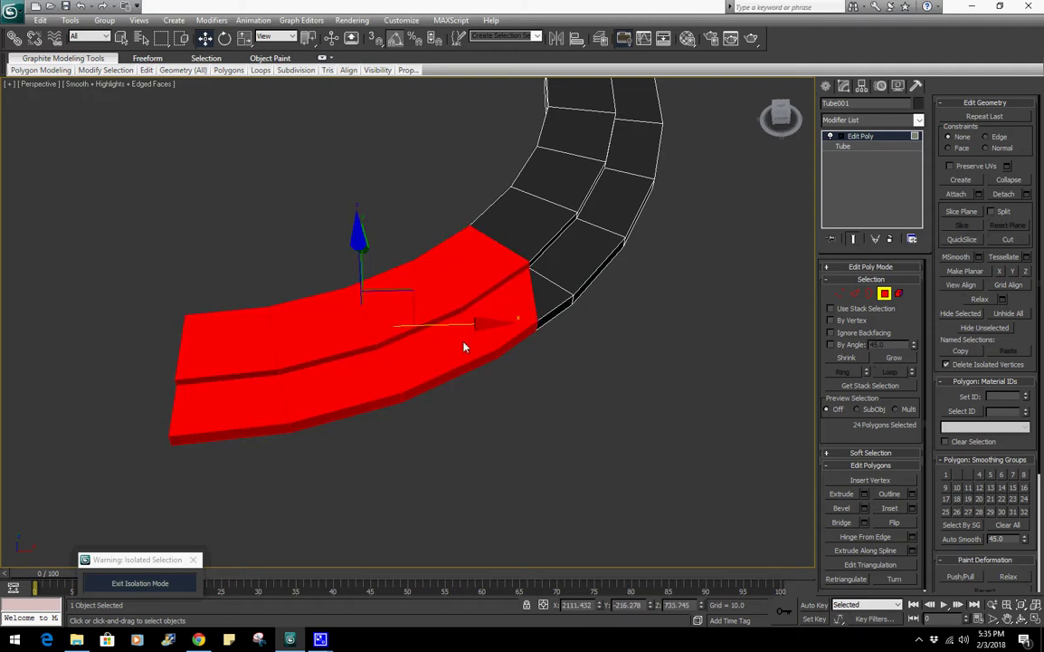
alt+middle_drag(465, 347, 443, 392)
key(Delete)
middle_drag(446, 393, 446, 273)
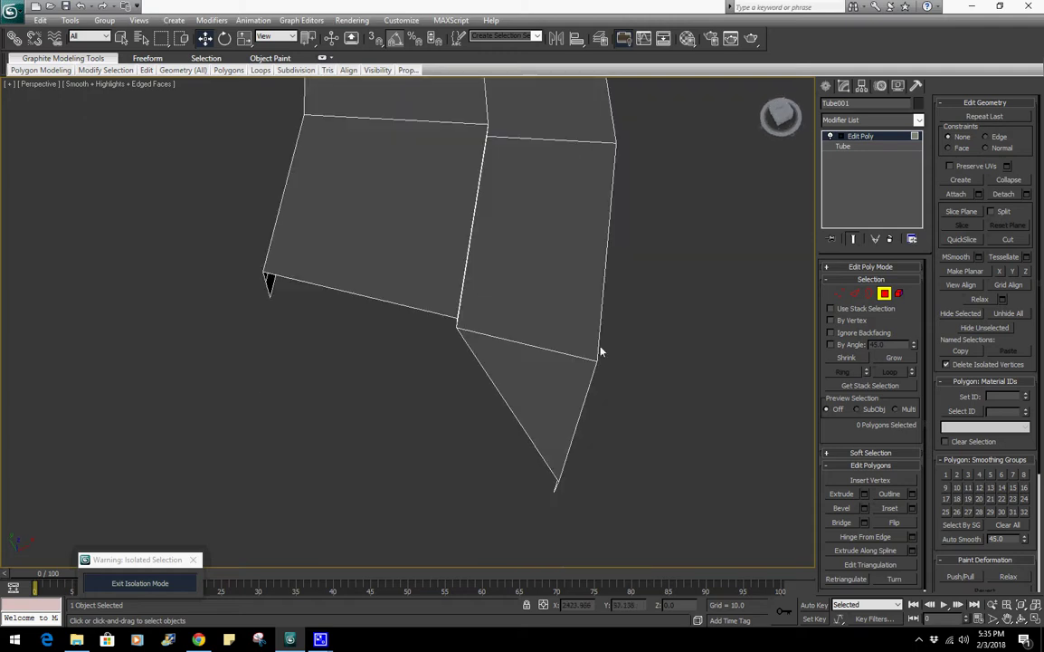
Mirror the whole trimmed segment along Y as an instance, and mirror the resulting arc along X to the opposite side
click(885, 292)
scroll(557, 297, down, 5)
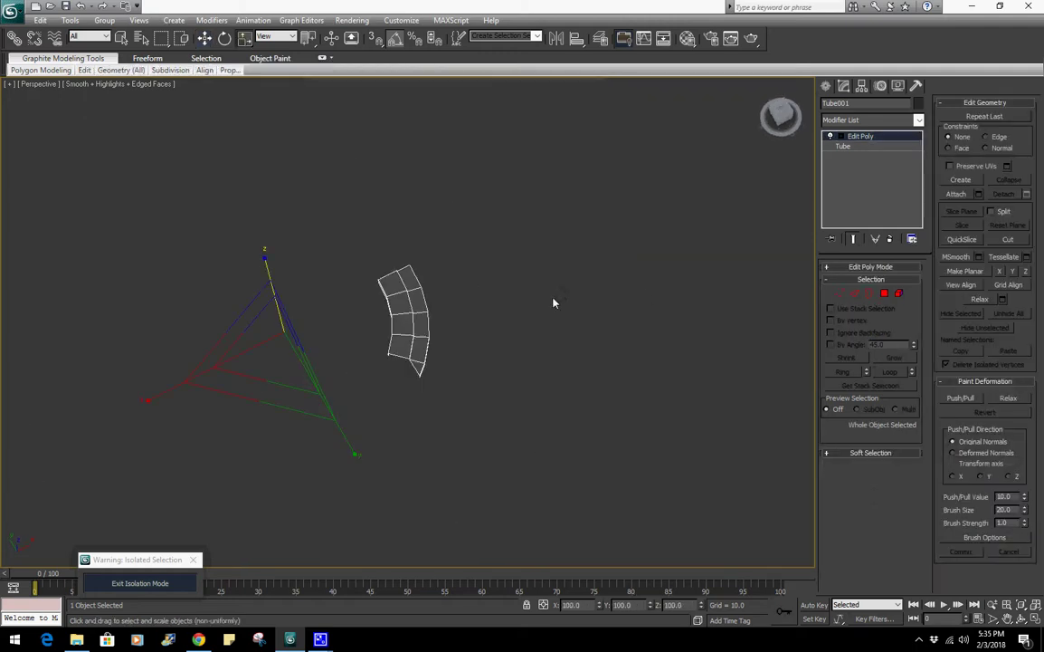
key(t)
scroll(511, 332, down, 3)
middle_drag(493, 347, 556, 364)
click(556, 42)
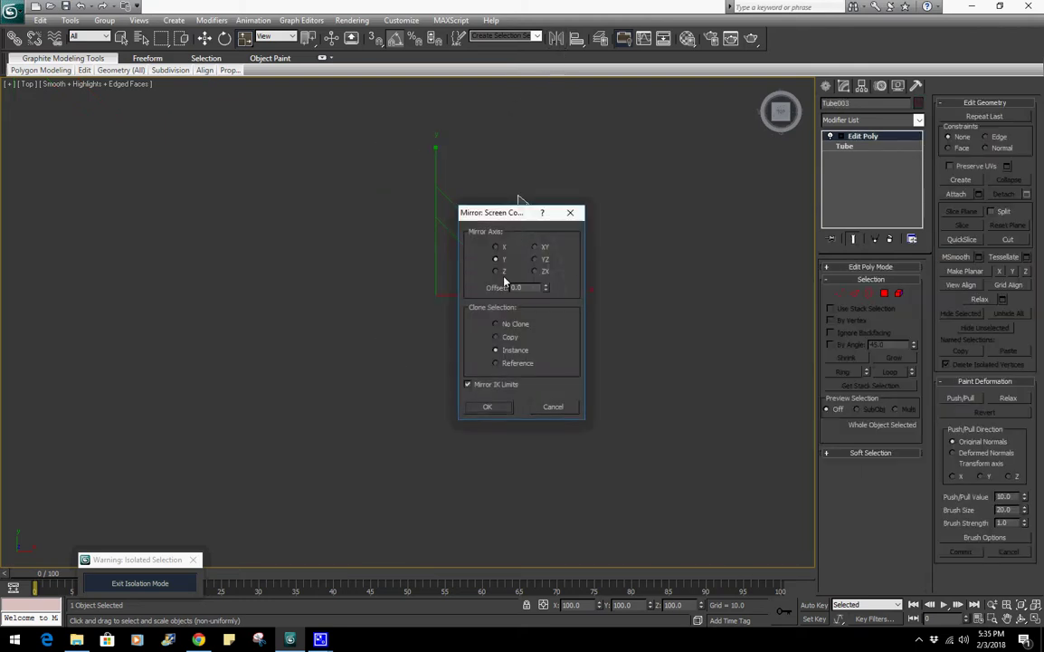
click(488, 408)
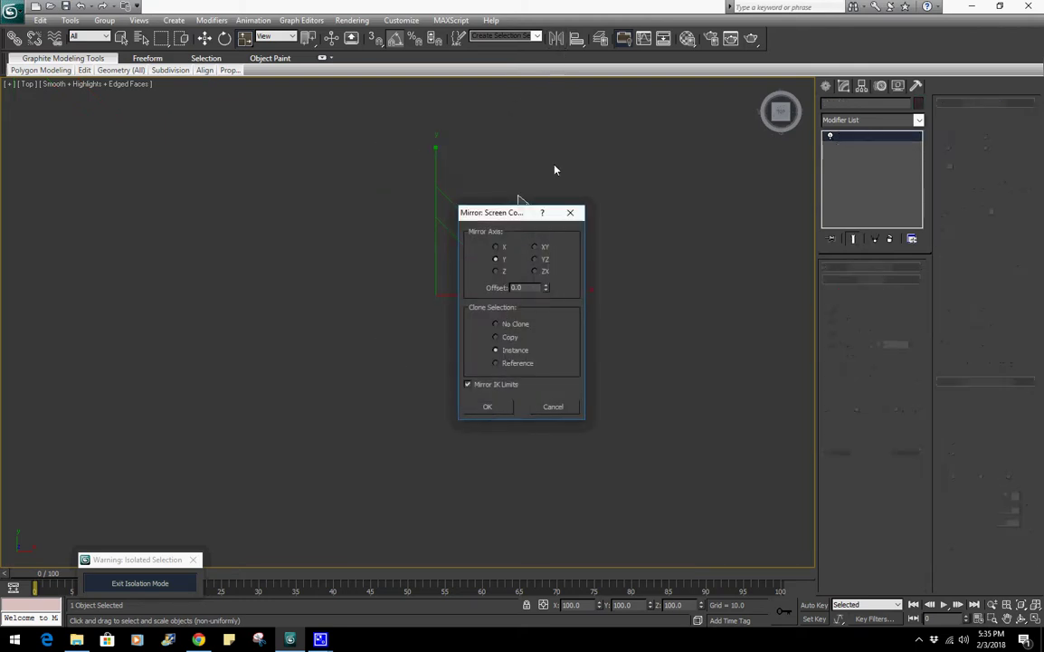
click(554, 38)
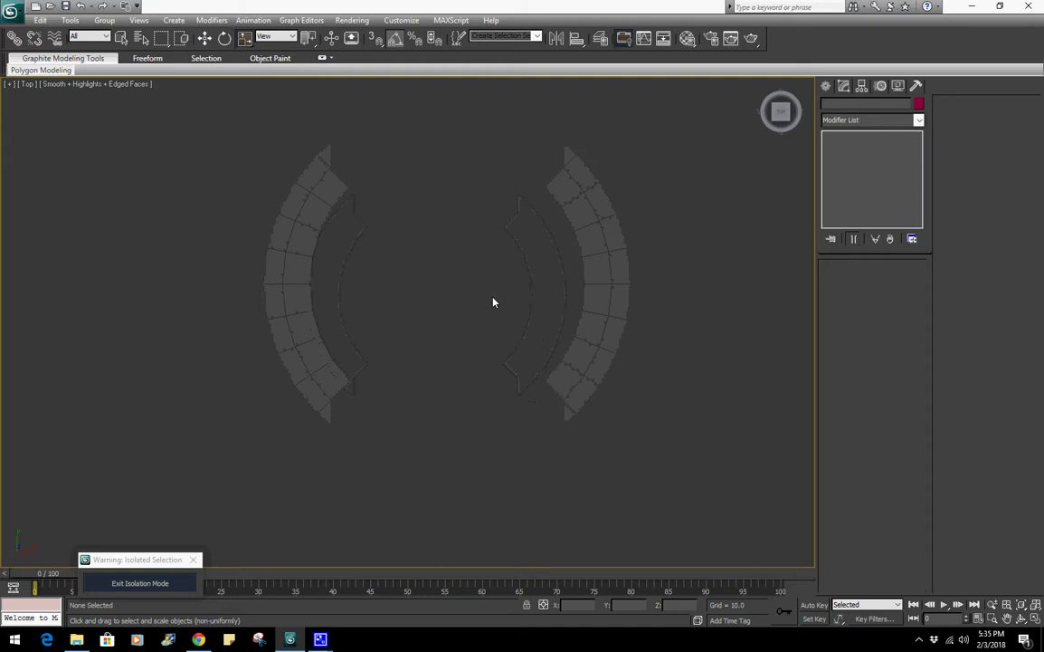
key(p)
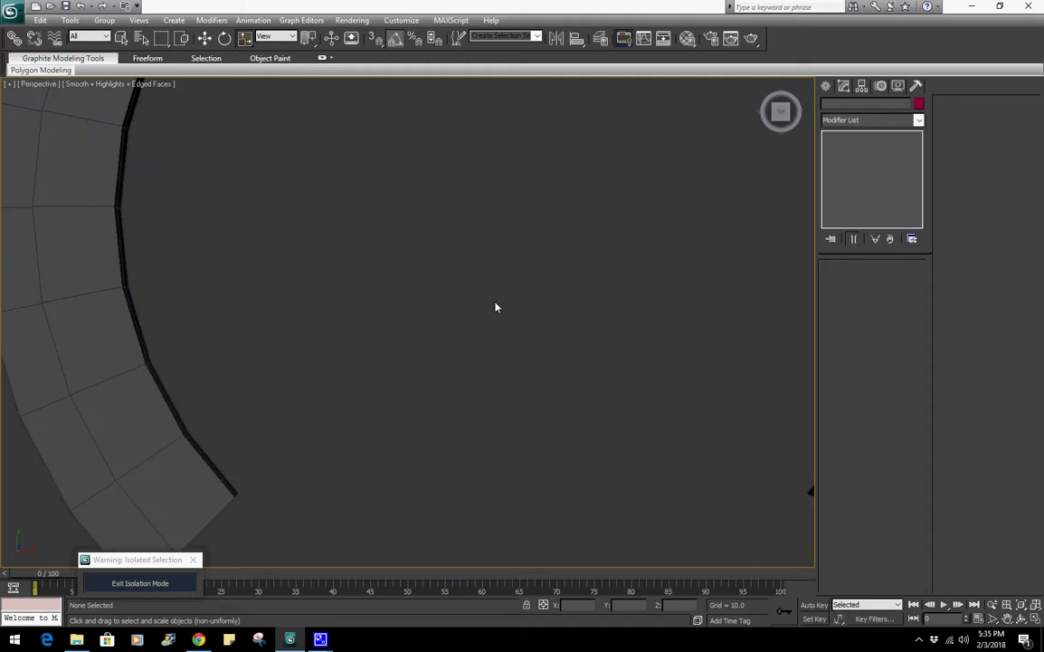
Select the four border edges across the open inner end of the front-right segment's raised strip
scroll(494, 305, down, 3)
alt+middle_drag(494, 305, 544, 350)
scroll(623, 433, up, 3)
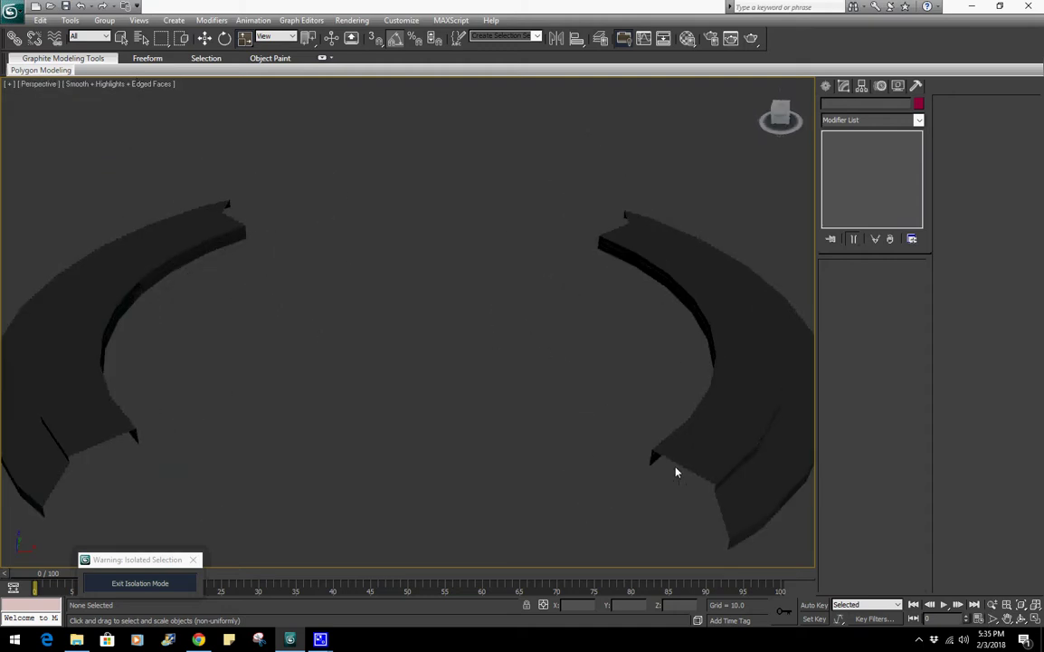
click(671, 437)
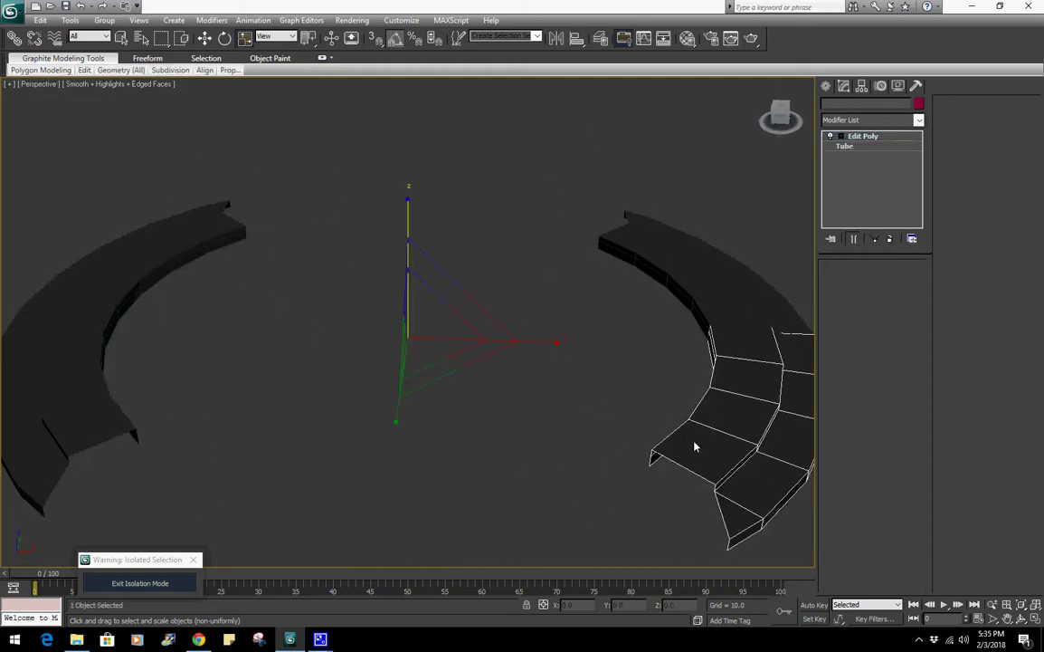
key(z)
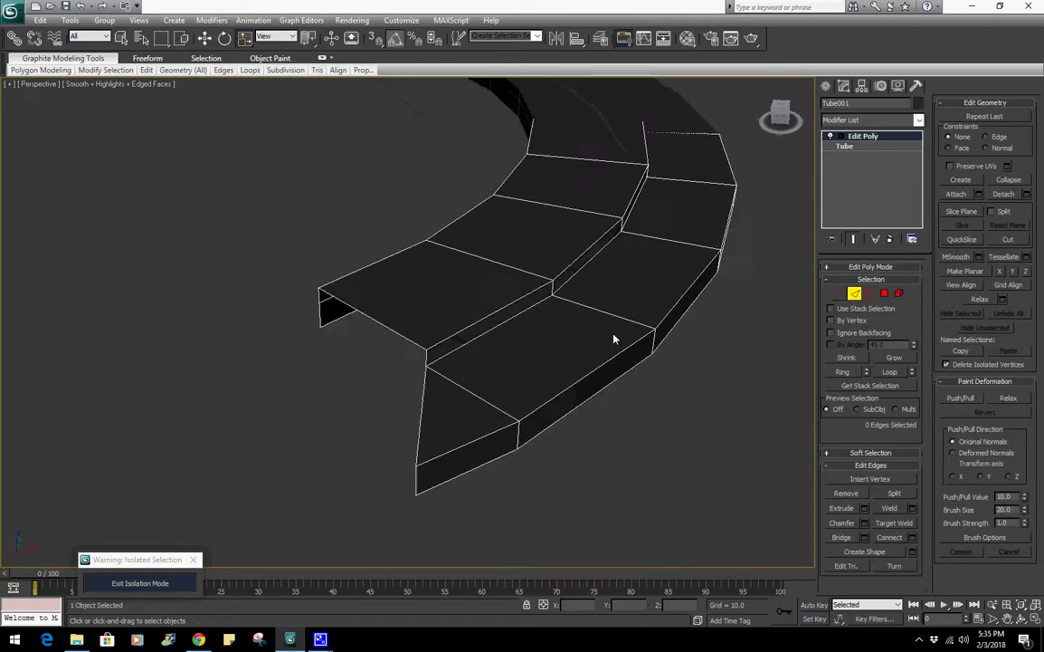
click(428, 350)
ctrl+click(342, 332)
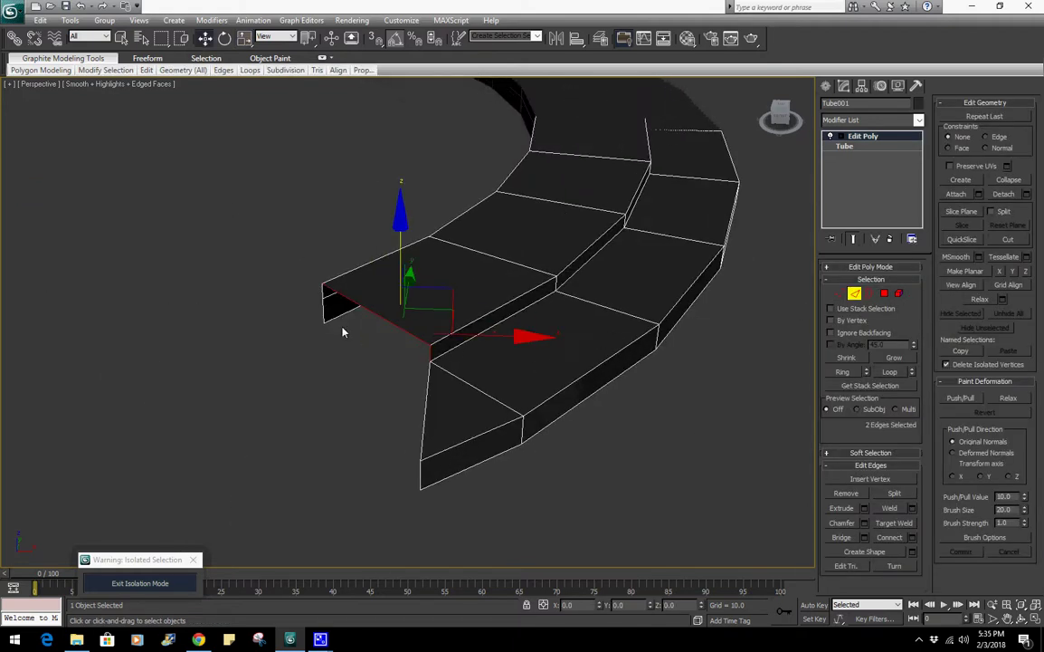
ctrl+click(324, 305)
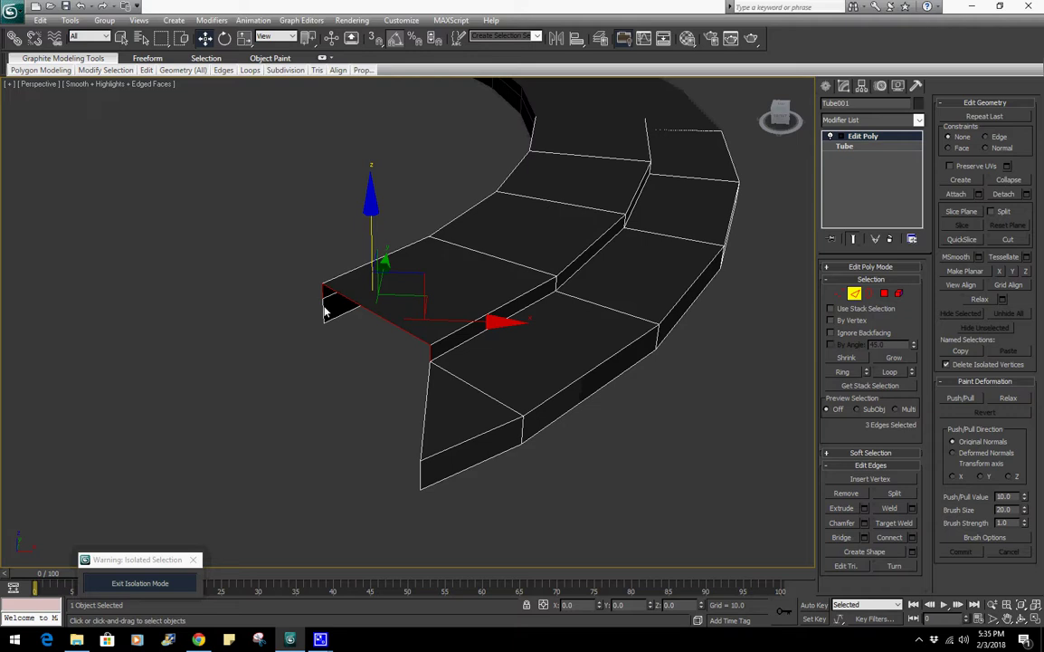
ctrl+click(325, 310)
Extend the selected end edges along X toward the centre as new polygons, forming a straight bar
middle_drag(331, 374, 510, 385)
scroll(511, 385, down, 4)
shift+drag(580, 331, 384, 296)
middle_drag(574, 354, 599, 380)
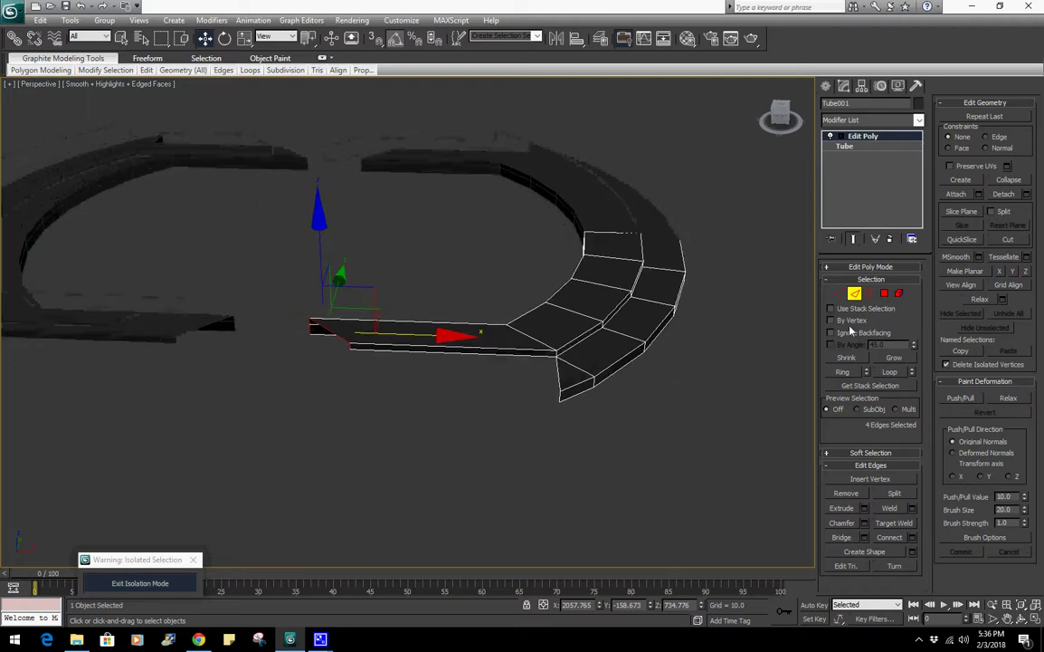
click(855, 295)
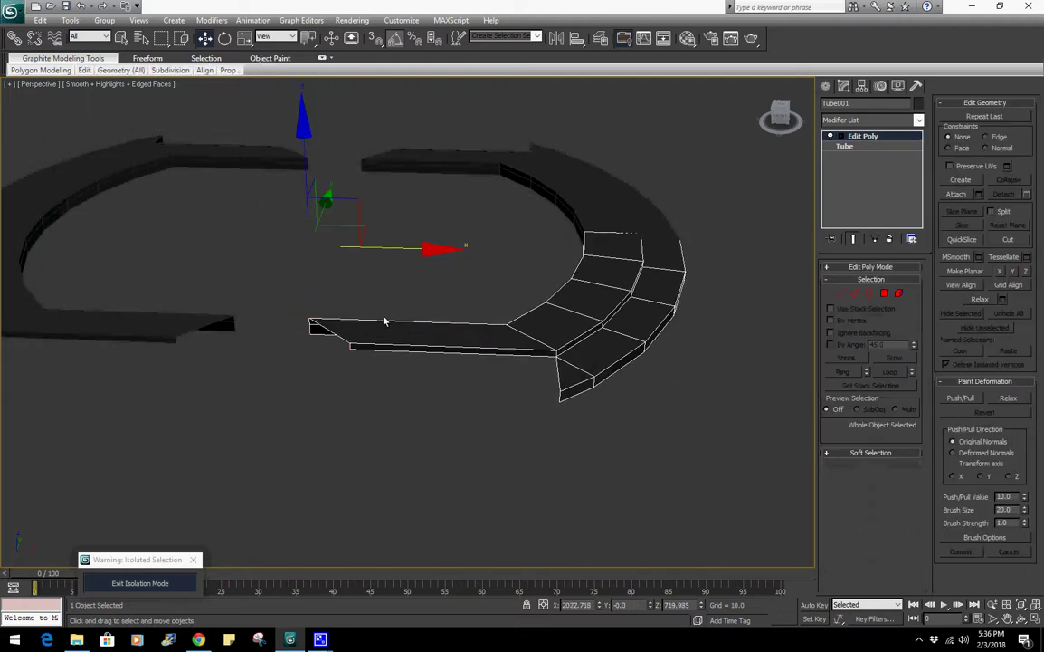
Delete the two rear arc segments and the front-left segment, keeping only the edited front-right segment
middle_drag(380, 318, 552, 378)
drag(233, 141, 699, 238)
key(Delete)
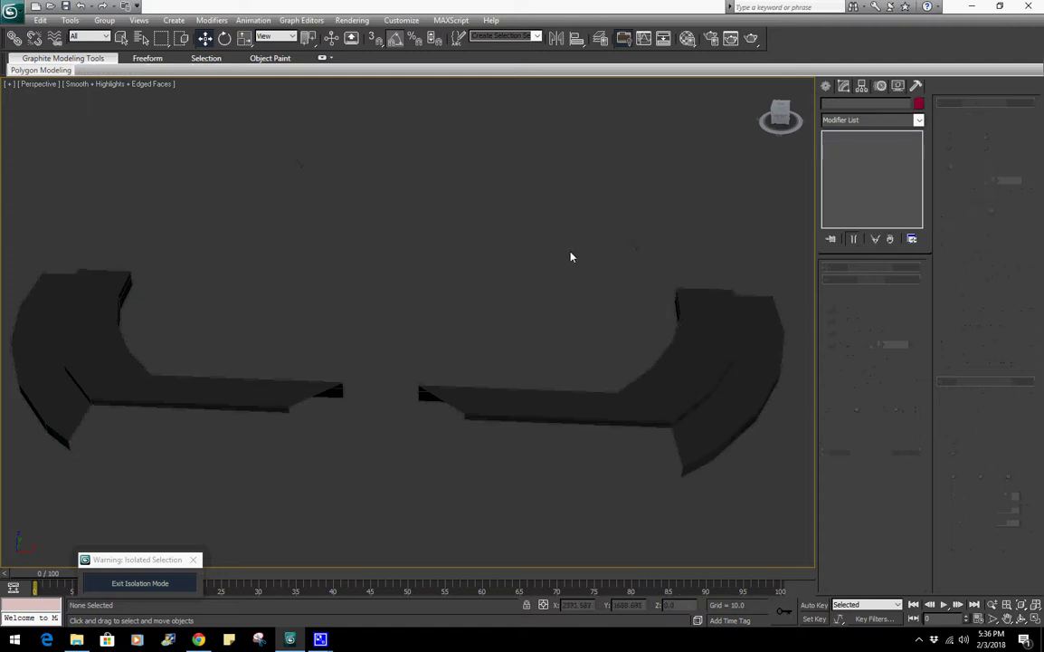
click(110, 338)
key(Delete)
Add a Symmetry modifier to the remaining segment, mirrored across the X axis
click(697, 365)
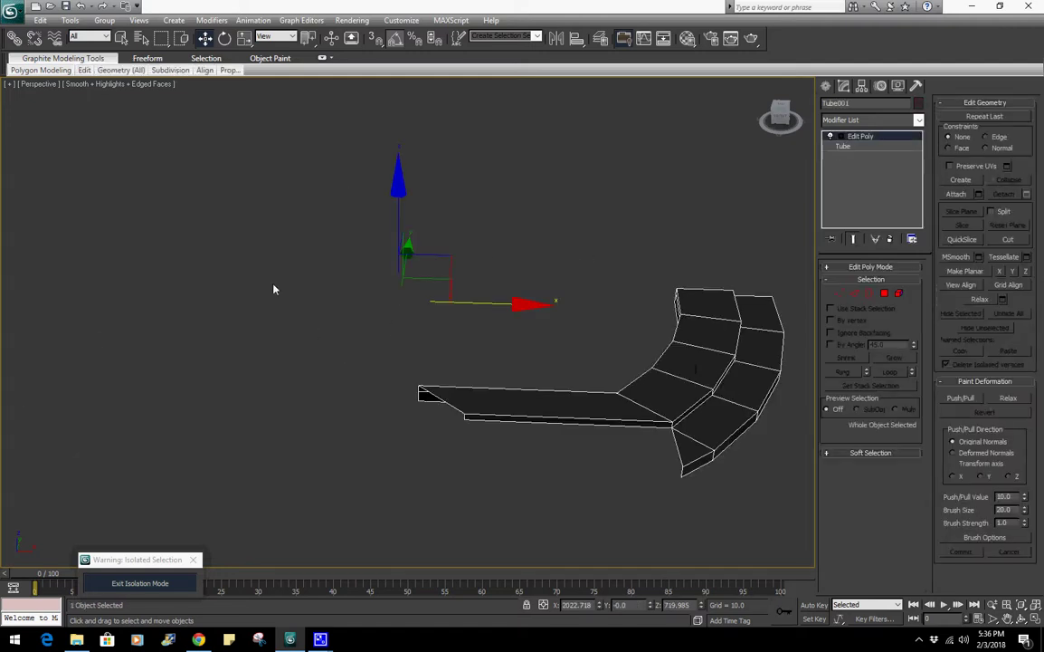
click(865, 125)
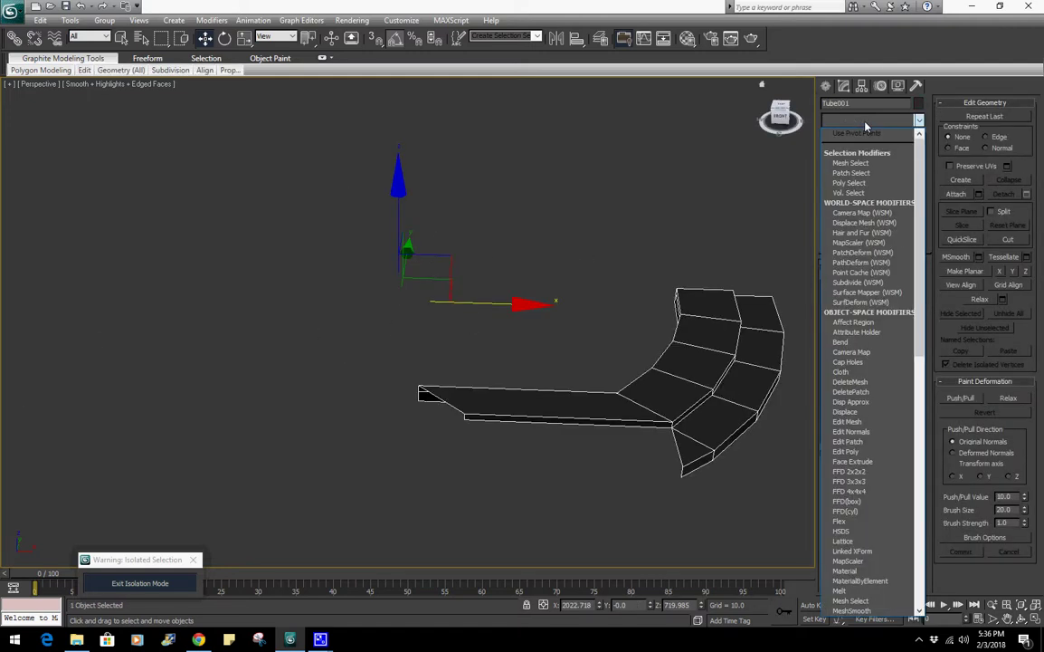
text(sy)
key(Return)
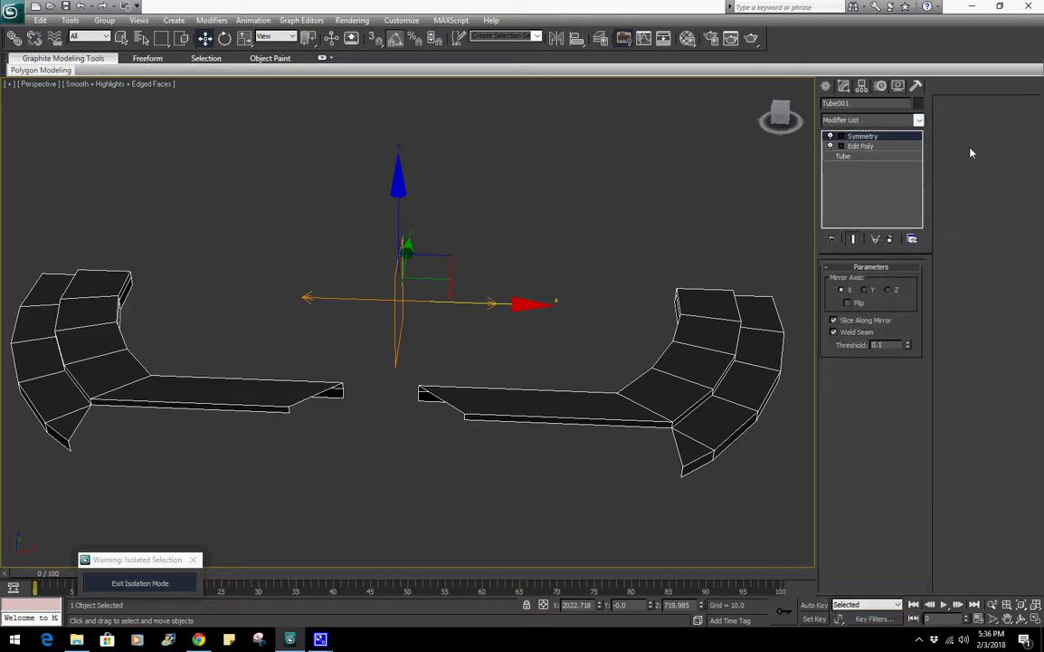
In Edit Poly below Symmetry, move the straight bar's end vertices along X to the mirror plane to close the central gap
click(860, 146)
key(1)
drag(344, 361, 424, 462)
drag(534, 408, 398, 400)
drag(358, 334, 431, 292)
right_click(431, 292)
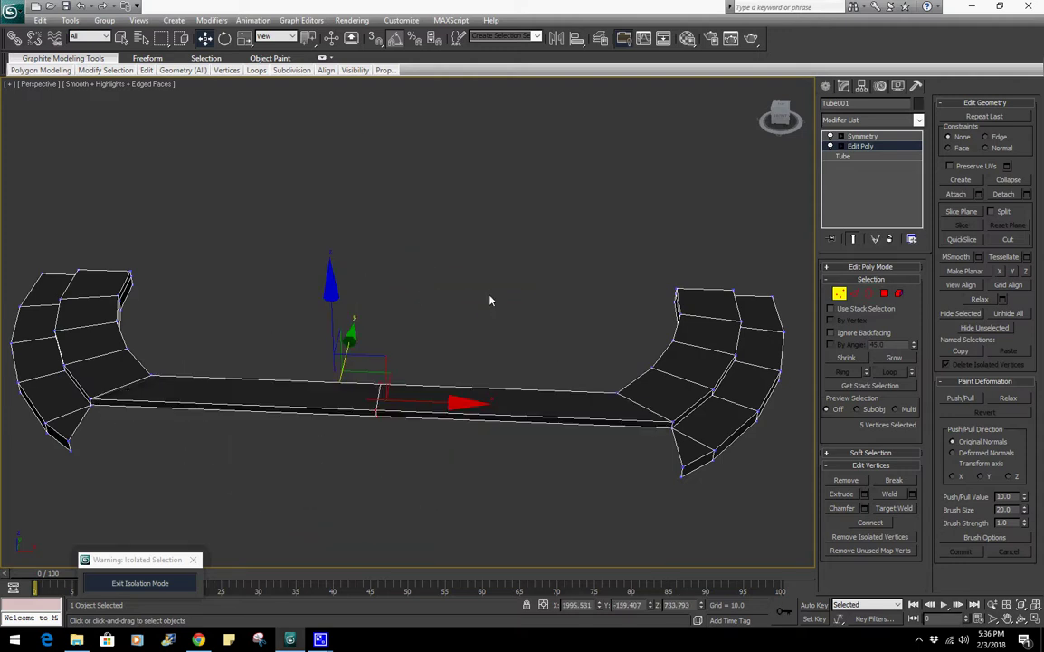
Extend the bar's lower front edge and the pointed tip's adjoining lower edge downward along Z as new side walls
middle_drag(519, 400, 499, 331)
alt+middle_drag(607, 423, 558, 383)
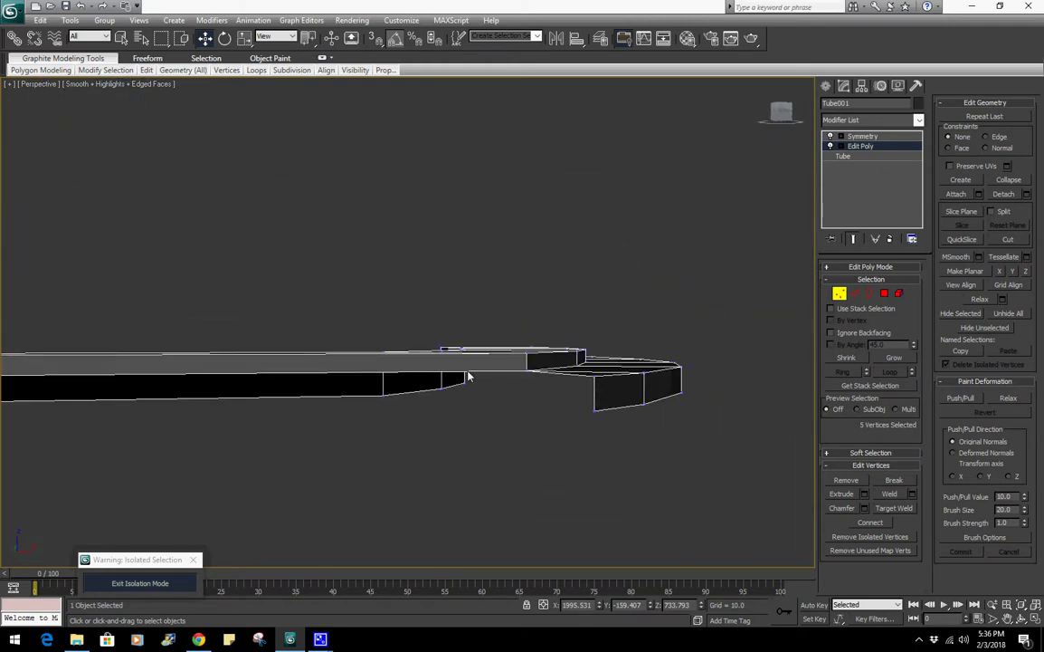
alt+middle_drag(468, 376, 673, 344)
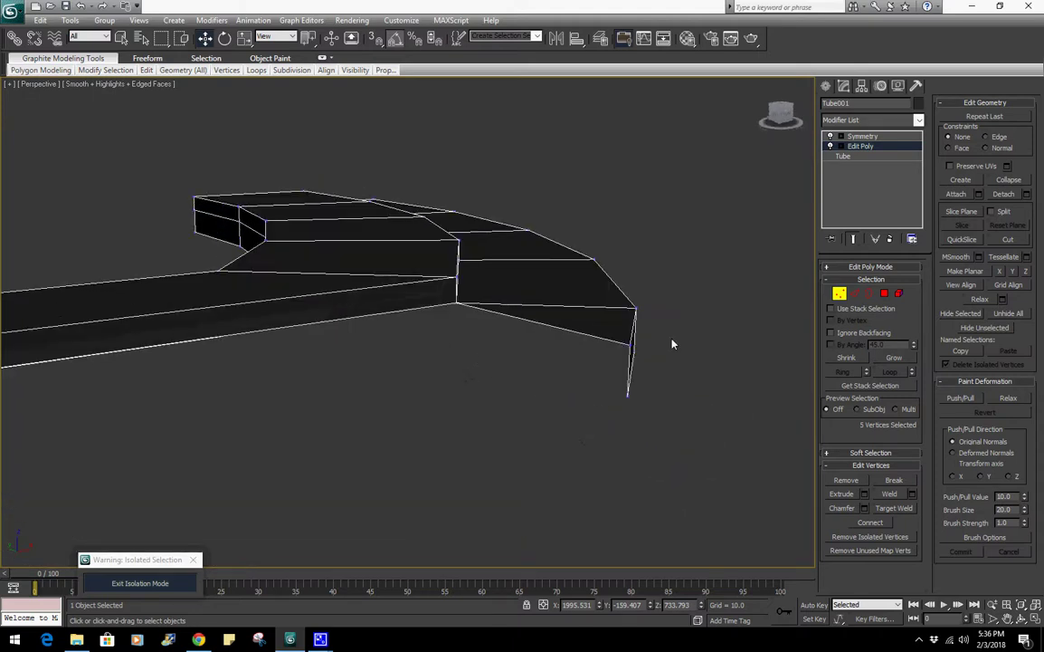
click(855, 294)
click(558, 332)
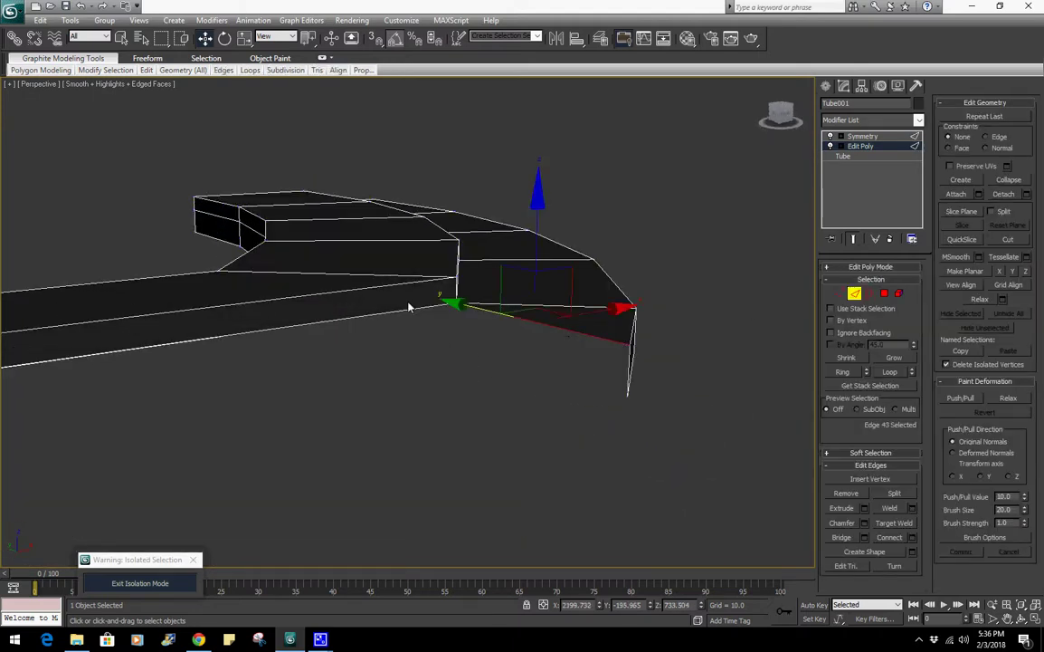
ctrl+click(396, 314)
alt+middle_drag(438, 342, 450, 338)
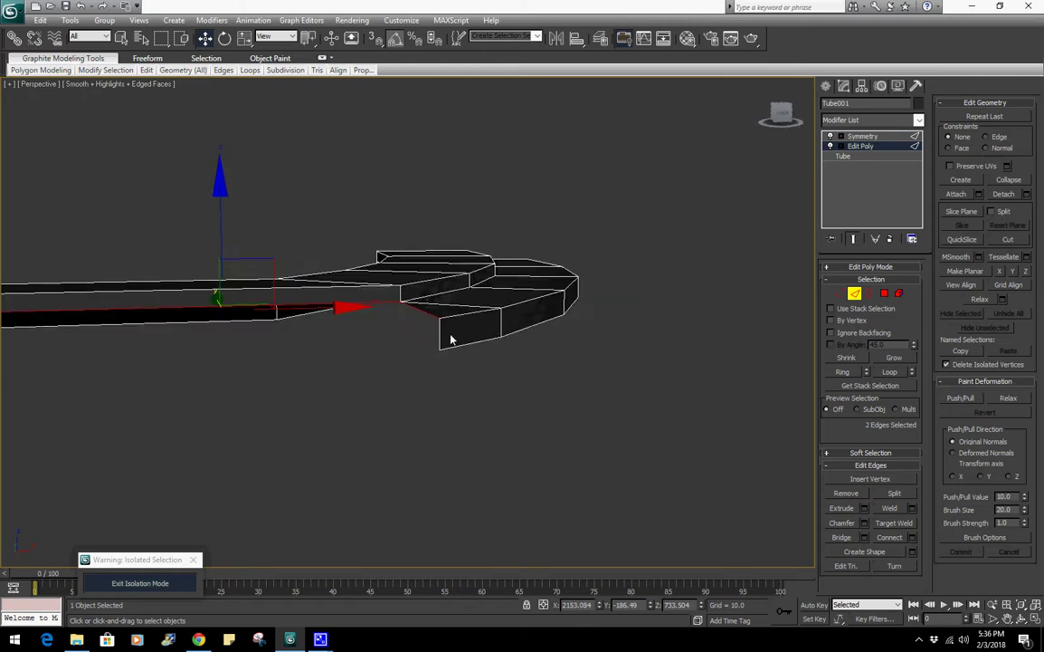
drag(223, 199, 201, 233)
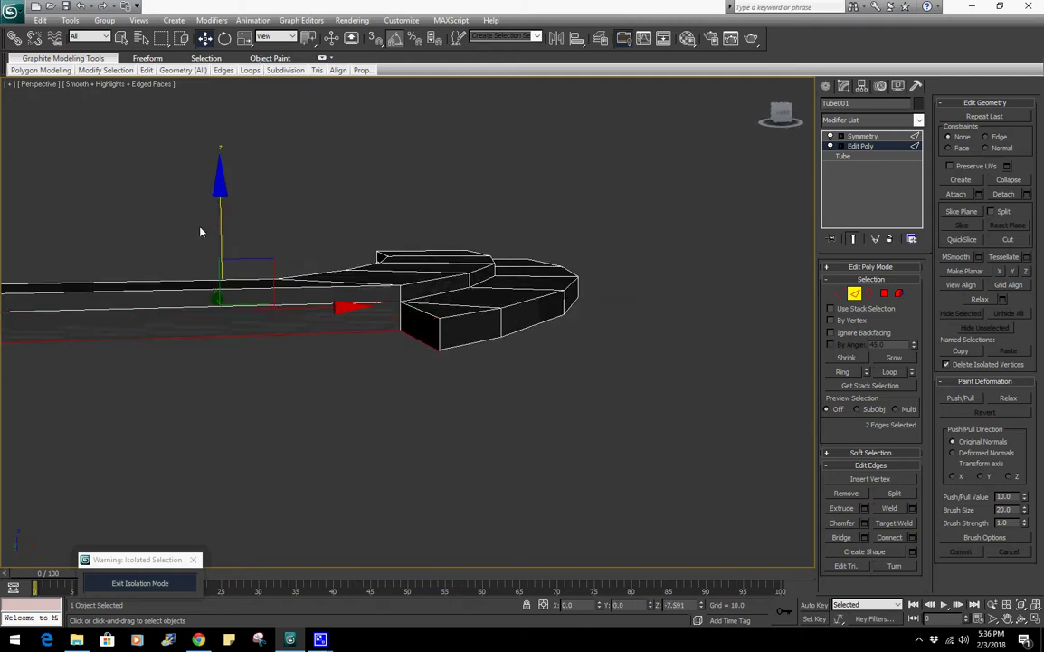
In the Front view, move the new walls' lower edges vertically to align with the arc's bottom edge
key(f)
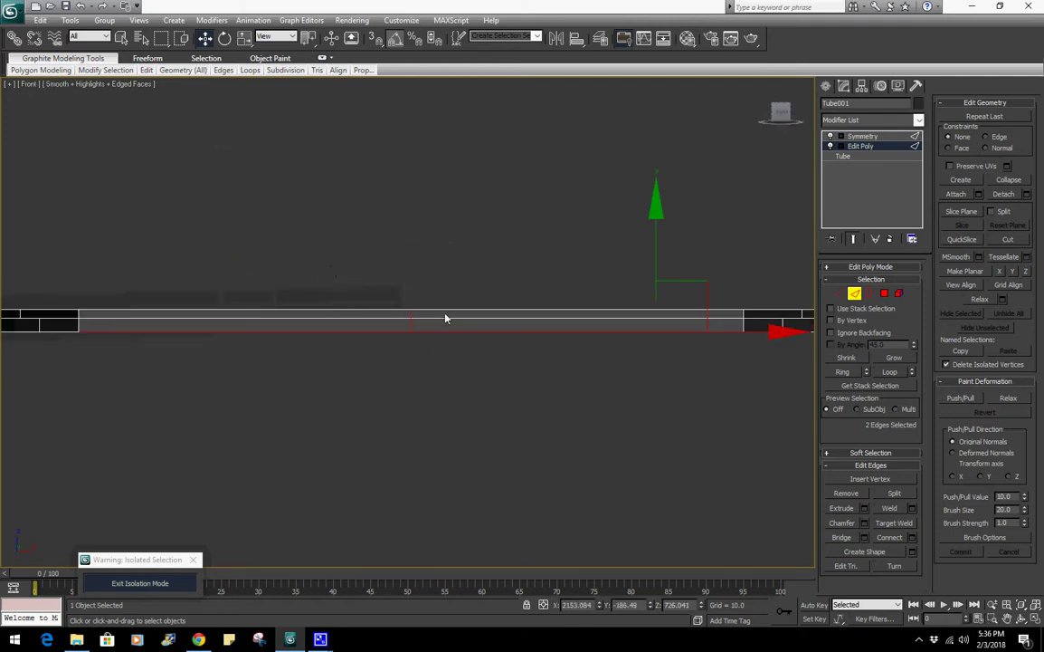
scroll(307, 324, up, 4)
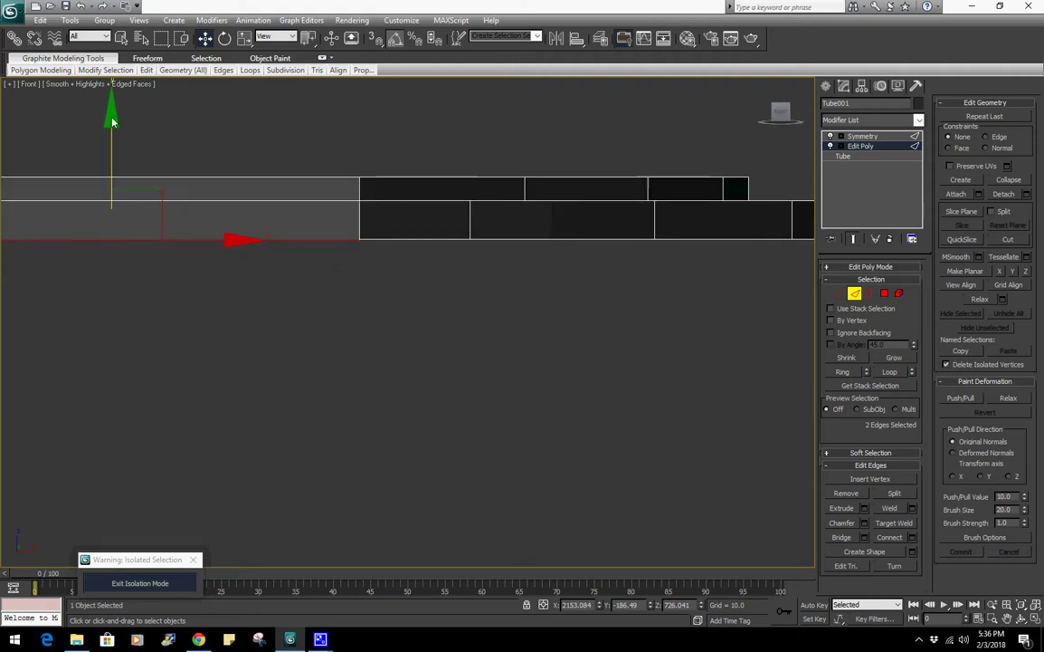
scroll(380, 244, up, 4)
middle_drag(317, 139, 221, 172)
scroll(608, 487, up, 4)
scroll(376, 369, up, 2)
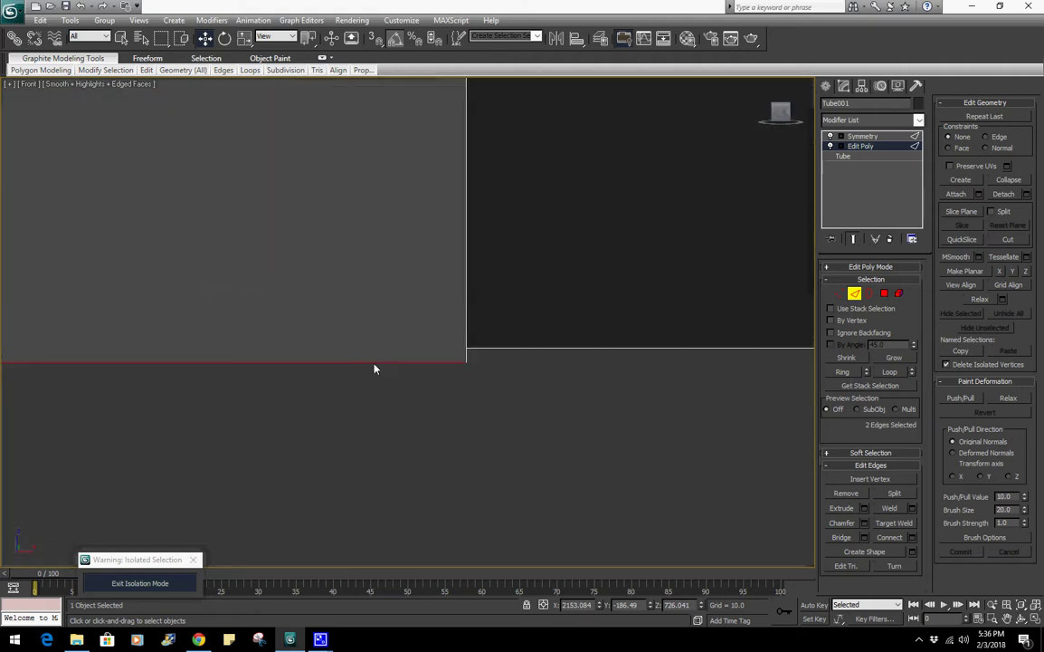
drag(409, 366, 442, 354)
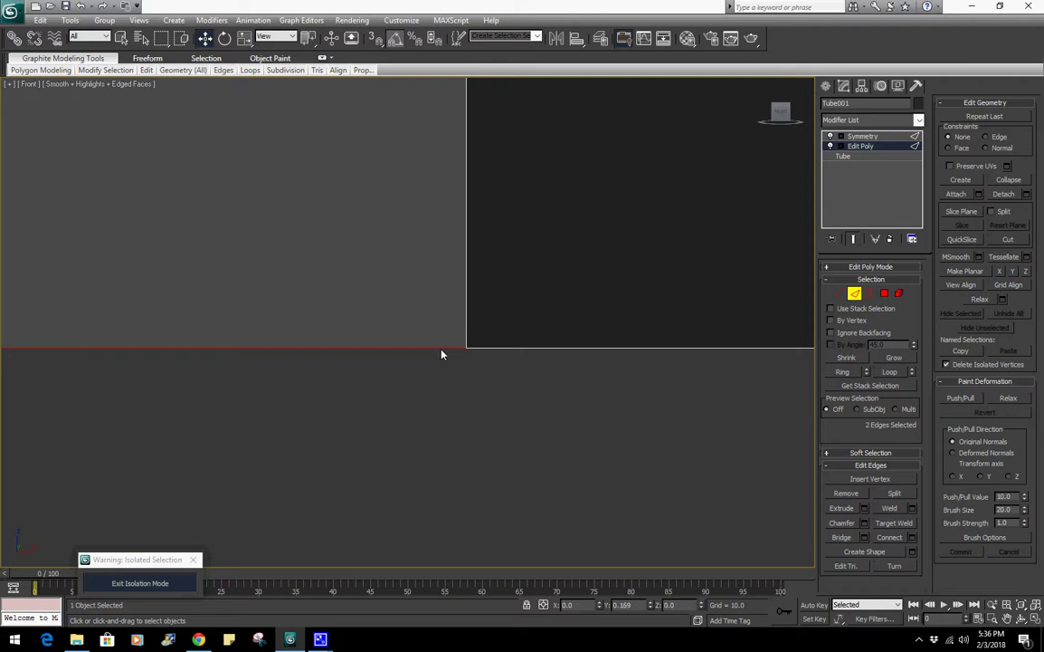
scroll(471, 314, down, 5)
key(p)
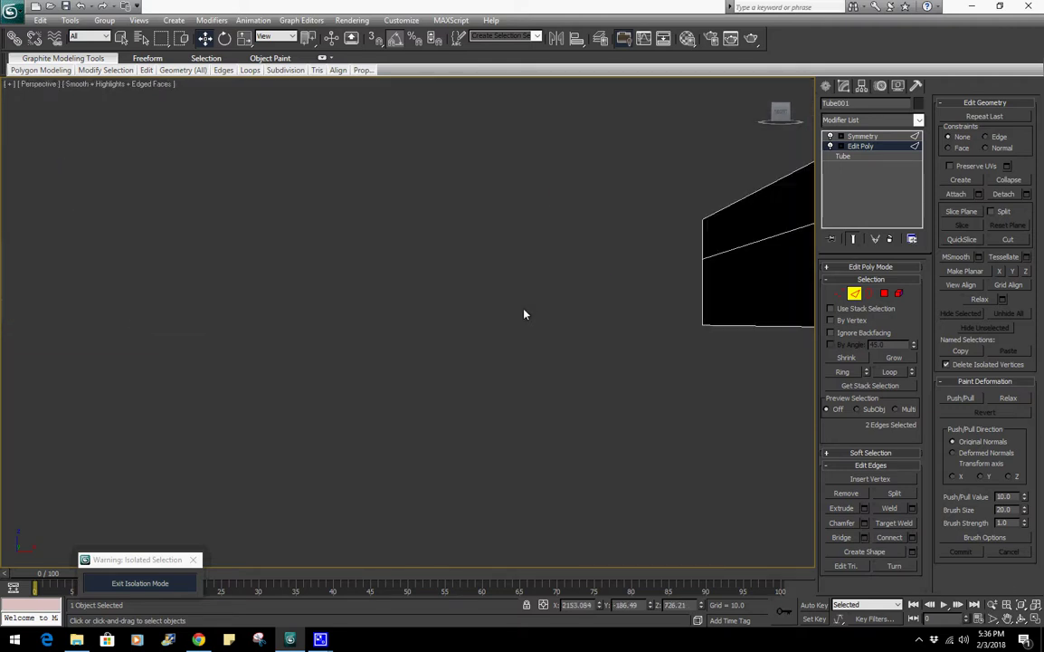
Weld the two overlapping vertices at the pointed tip's lower corner with a 0.1 threshold
scroll(524, 310, down, 5)
alt+middle_drag(524, 311, 563, 373)
click(840, 294)
middle_drag(667, 331, 539, 356)
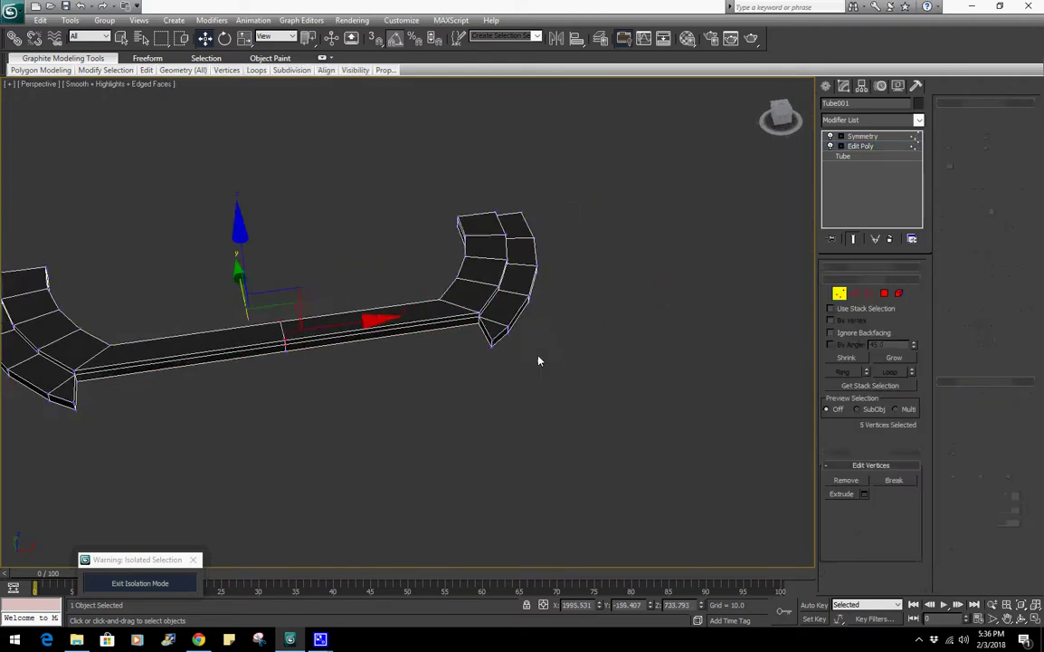
scroll(540, 360, up, 5)
middle_drag(697, 404, 624, 432)
drag(573, 435, 646, 400)
click(912, 493)
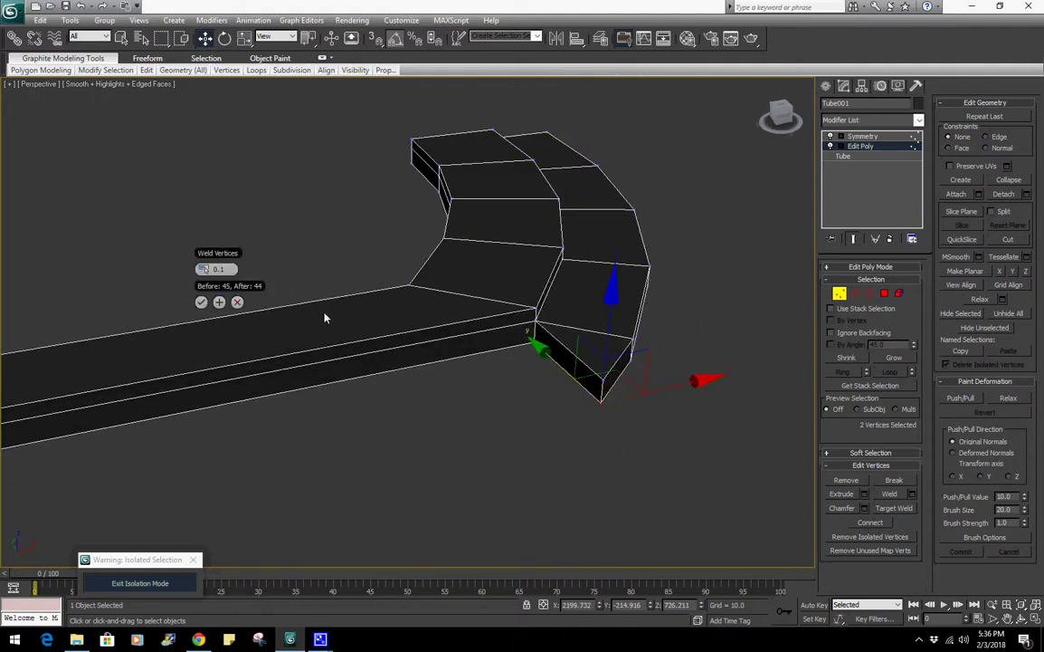
click(201, 301)
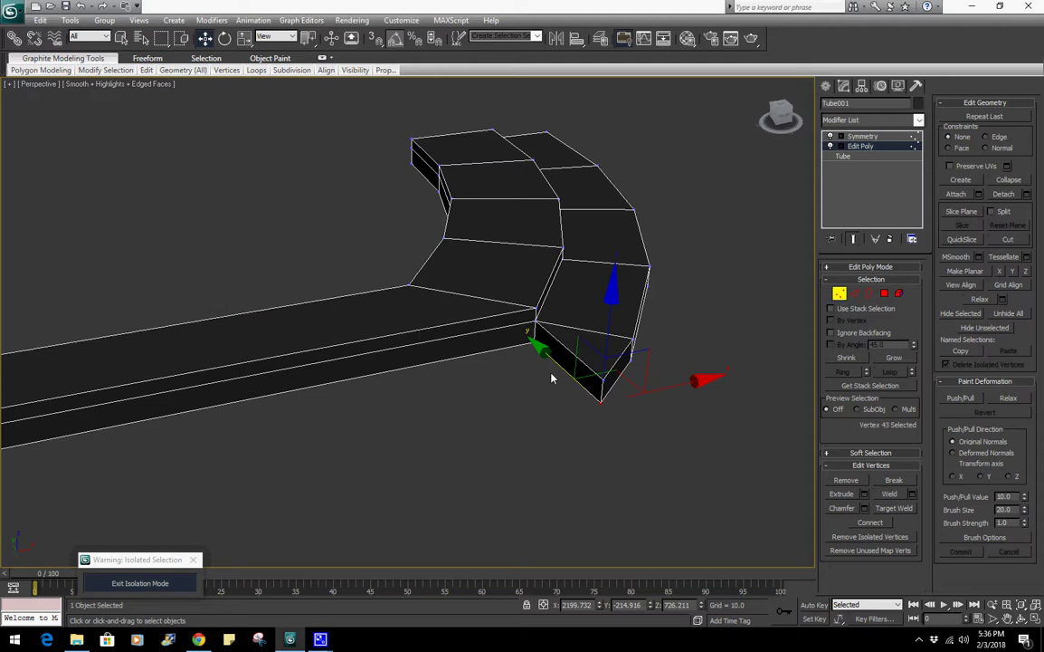
click(869, 295)
alt+middle_drag(677, 346, 593, 392)
click(869, 294)
Add a second Symmetry modifier above the first, mirrored along Y with Flip enabled
scroll(541, 315, down, 4)
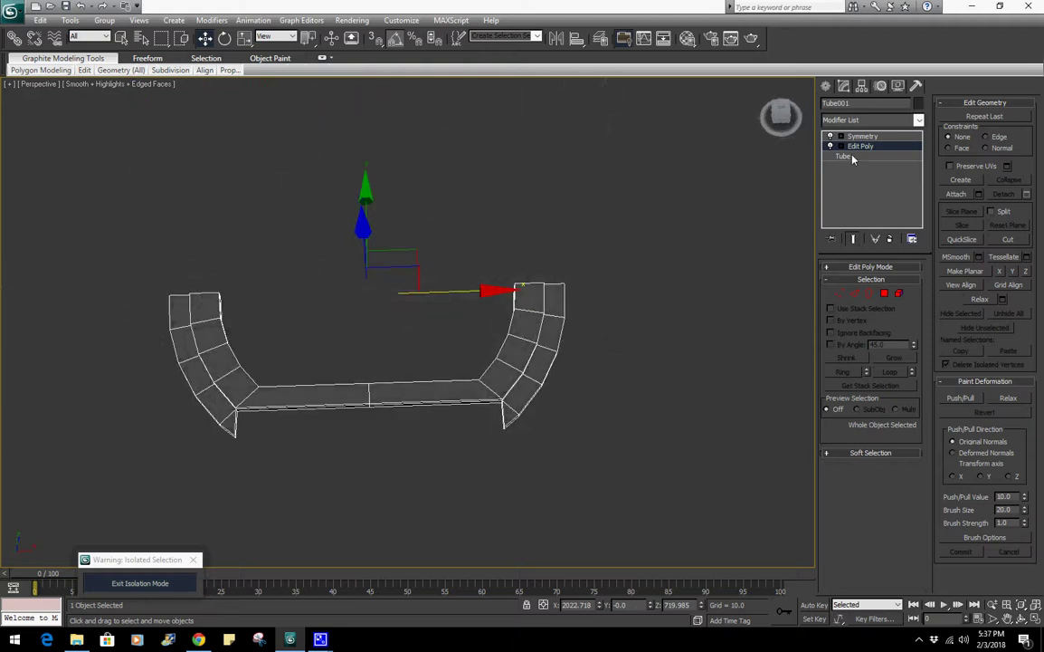
click(860, 137)
click(878, 119)
text(sy)
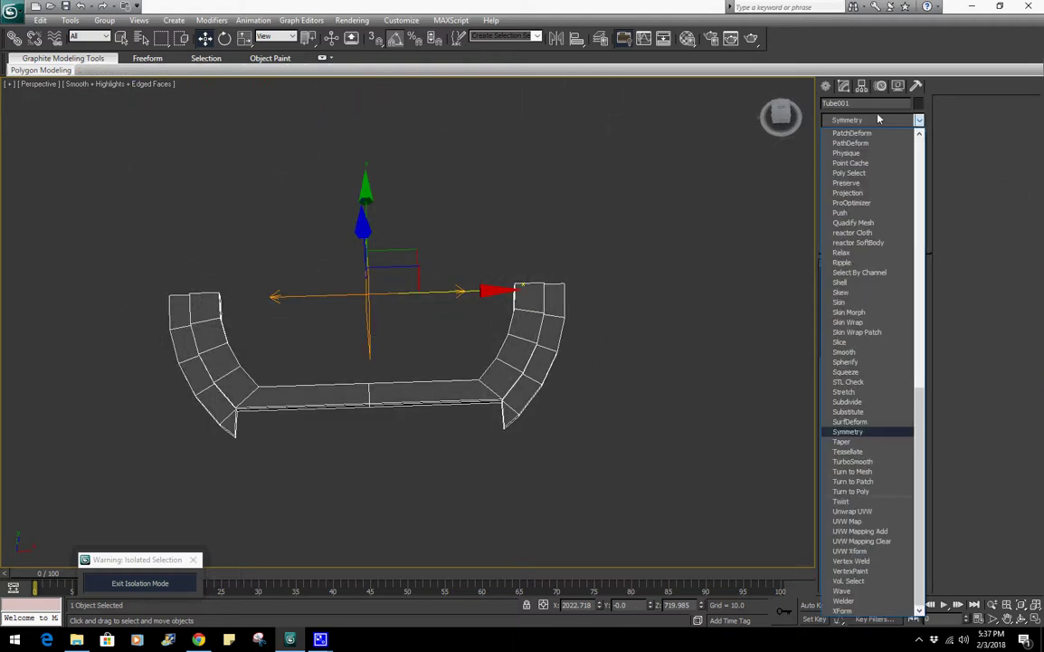
key(Return)
click(871, 291)
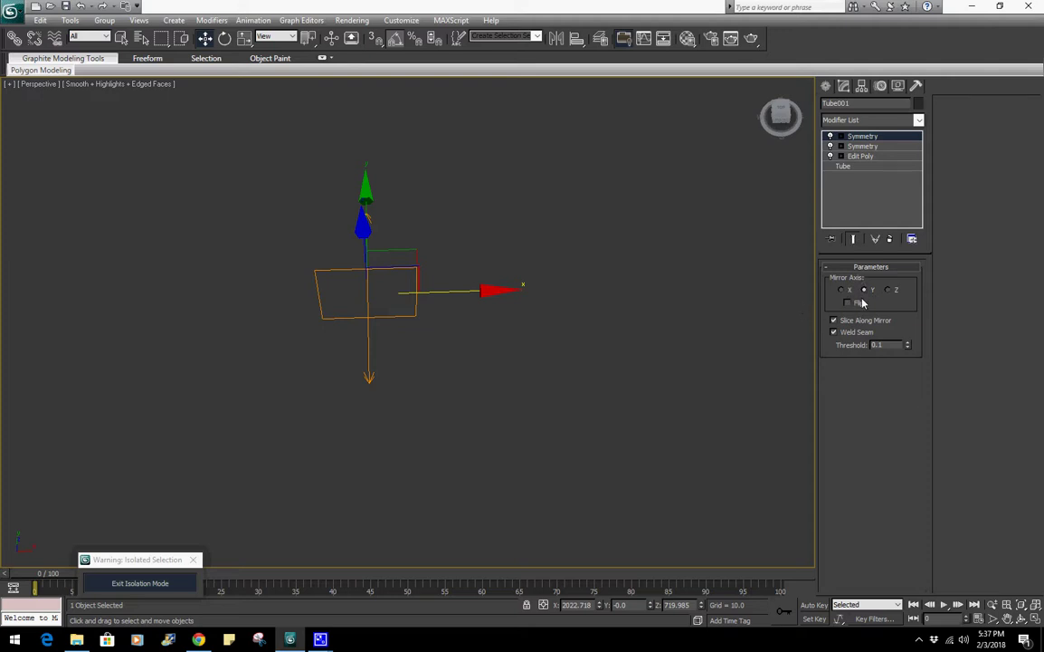
click(849, 303)
Examine the mirrored frame's shape and pointed corners, both with and without edged faces
mouse_move(543, 353)
alt+middle_down()
mouse_move(487, 384)
mouse_move(530, 369)
alt+middle_up()
key(F4)
scroll(567, 473, down, 5)
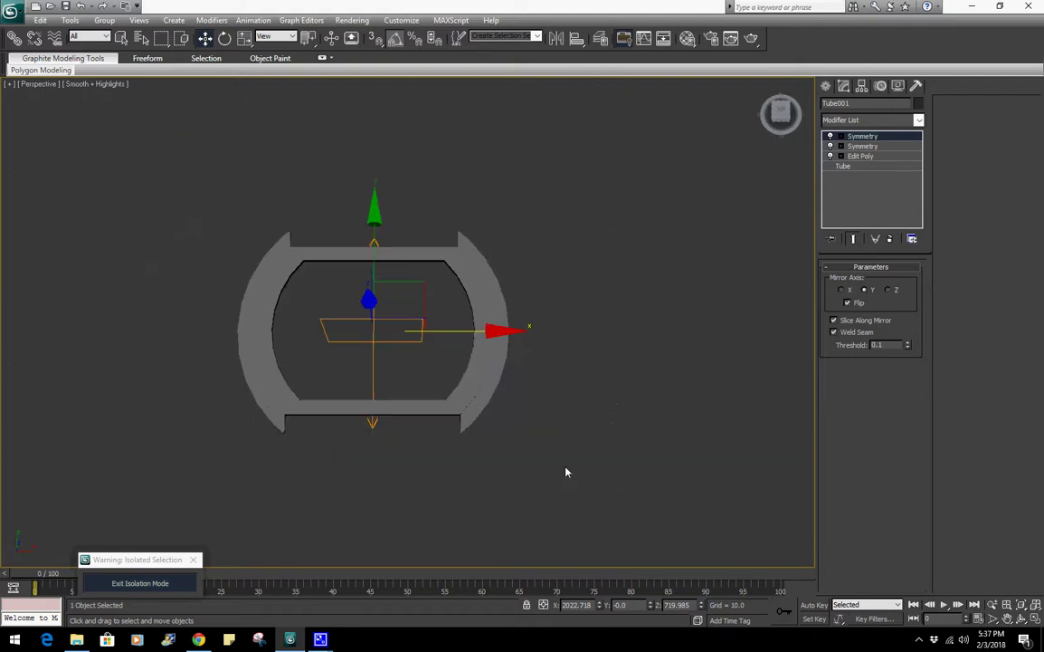
mouse_move(567, 474)
alt+middle_down()
mouse_move(557, 405)
mouse_move(580, 426)
mouse_move(473, 329)
mouse_move(541, 414)
alt+middle_up()
scroll(580, 427, up, 4)
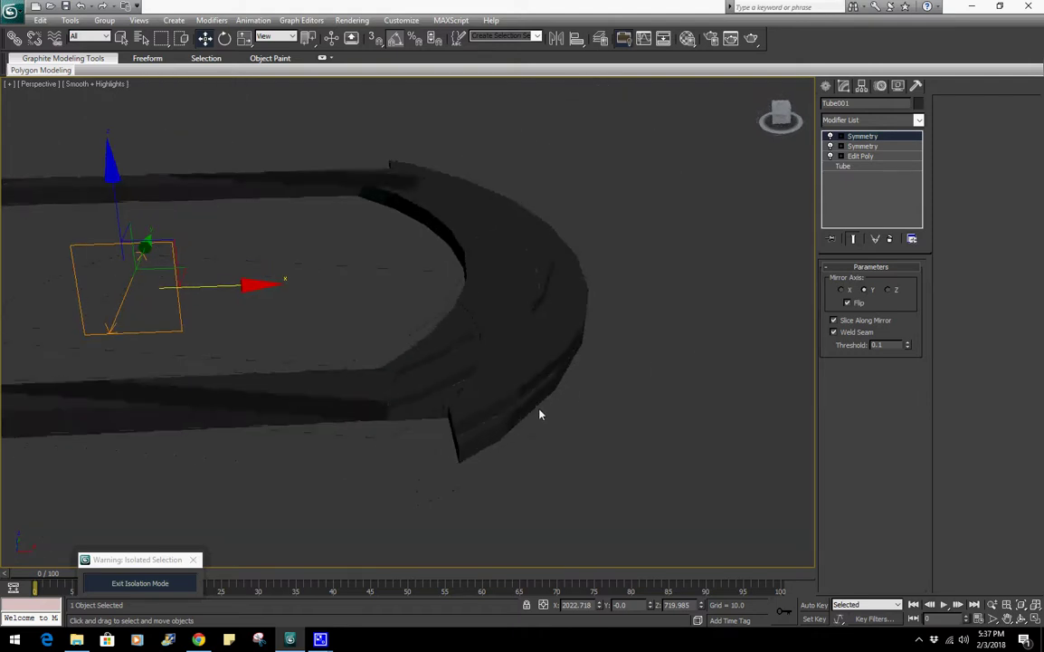
key(F4)
mouse_move(586, 356)
middle_down()
mouse_move(652, 329)
mouse_move(588, 374)
middle_up()
scroll(650, 331, up, 3)
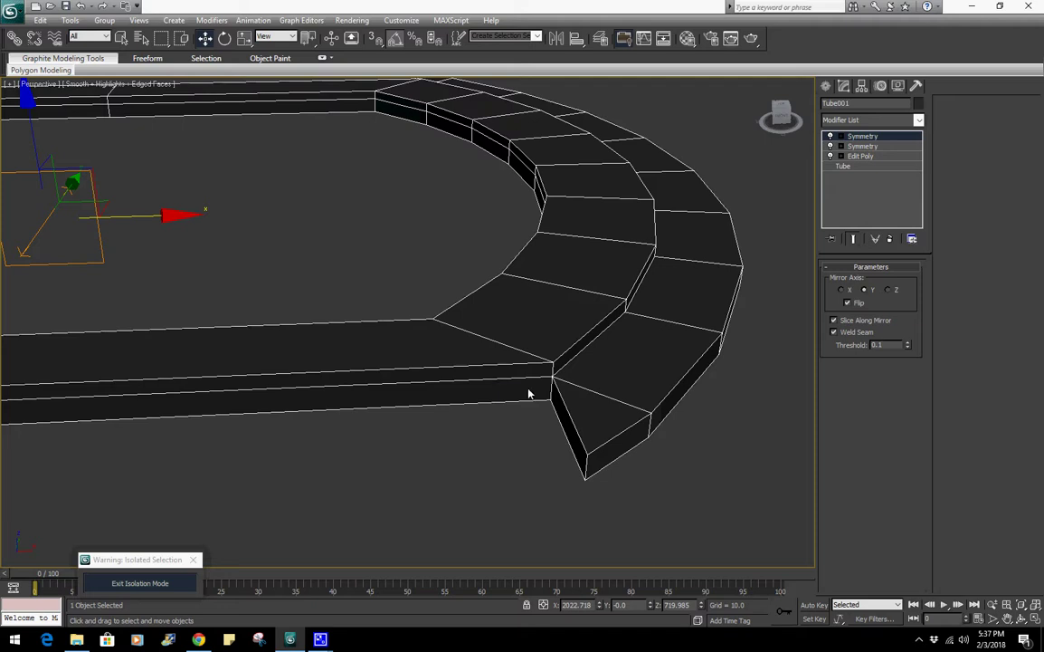
Try a NURMS MeshSmooth modifier with 2 iterations on the frame, inspect the rounded corners, and remove the modifier
click(871, 122)
key(m)
click(852, 182)
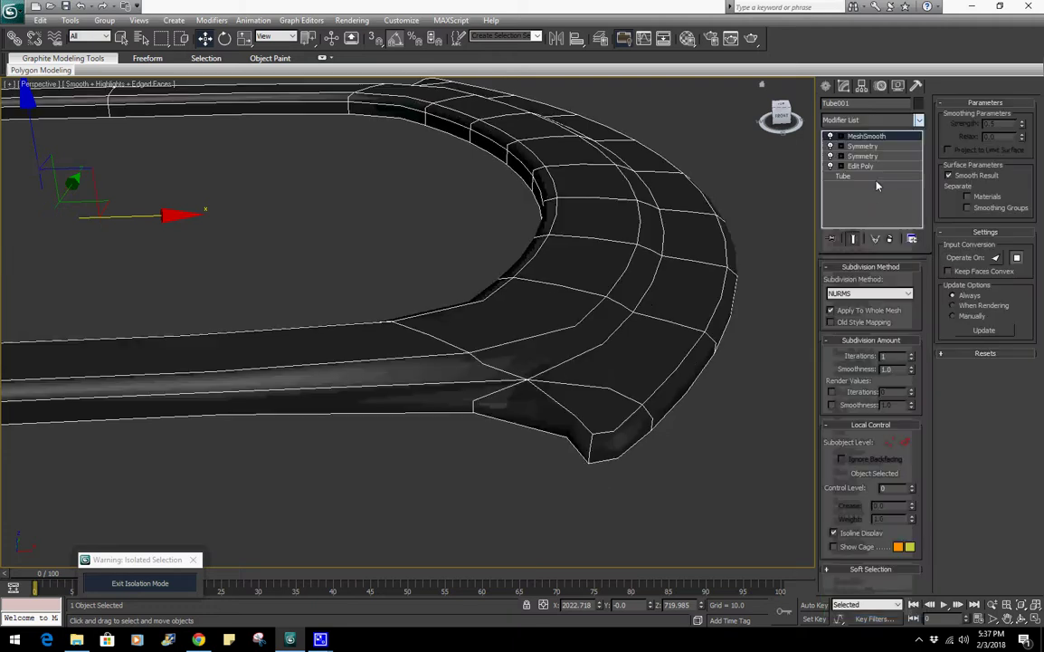
click(912, 354)
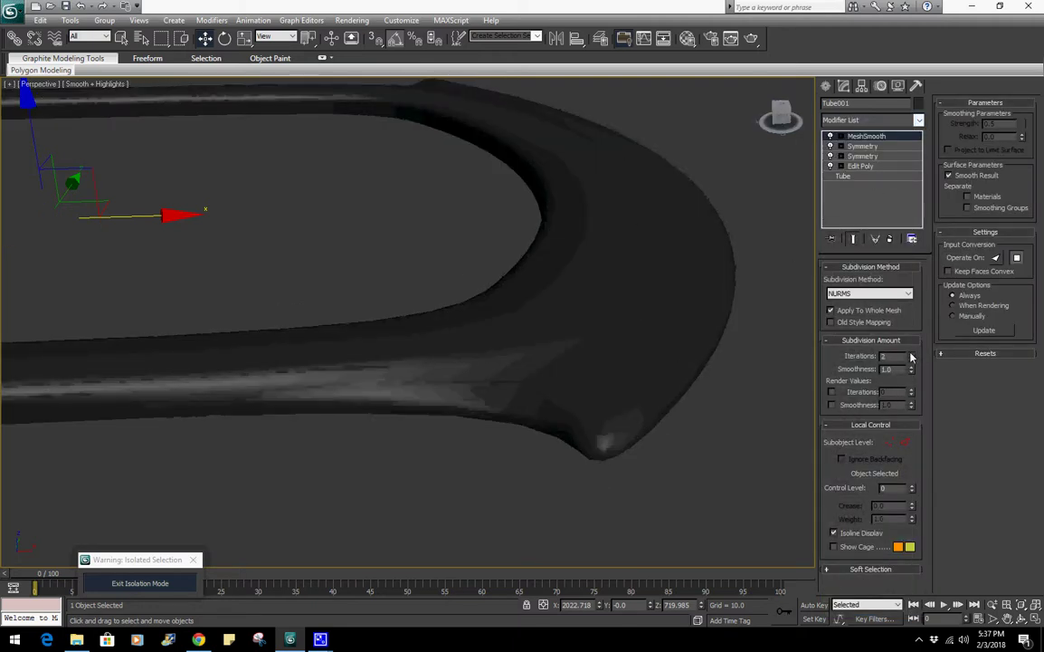
key(F4)
scroll(625, 386, down, 5)
alt+middle_drag(625, 386, 584, 414)
scroll(584, 418, up, 1)
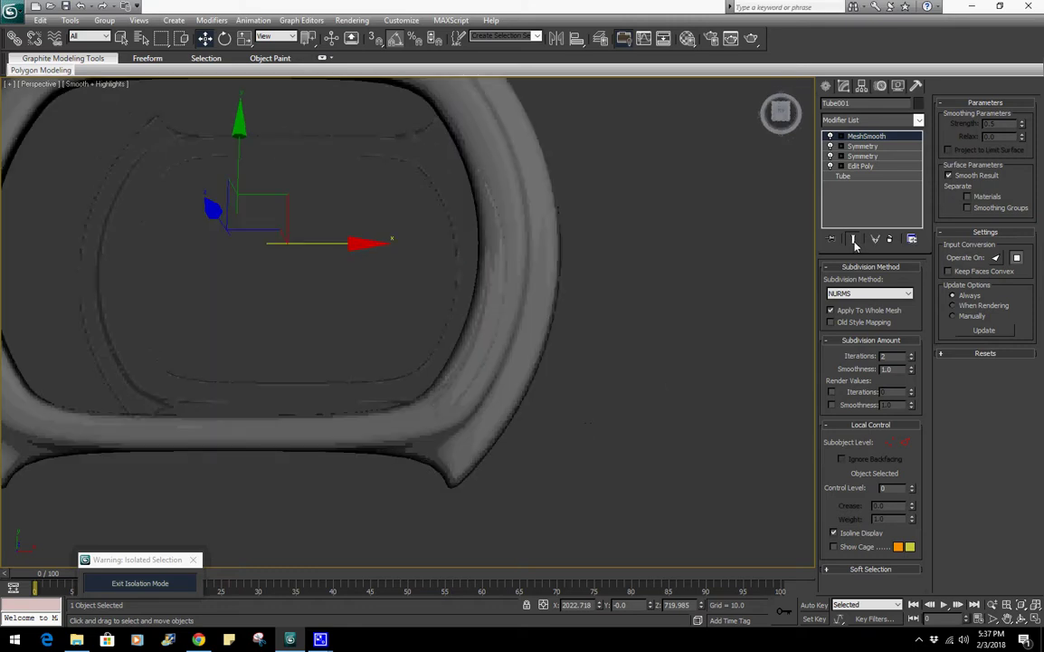
click(890, 239)
key(F4)
scroll(551, 362, down, 1)
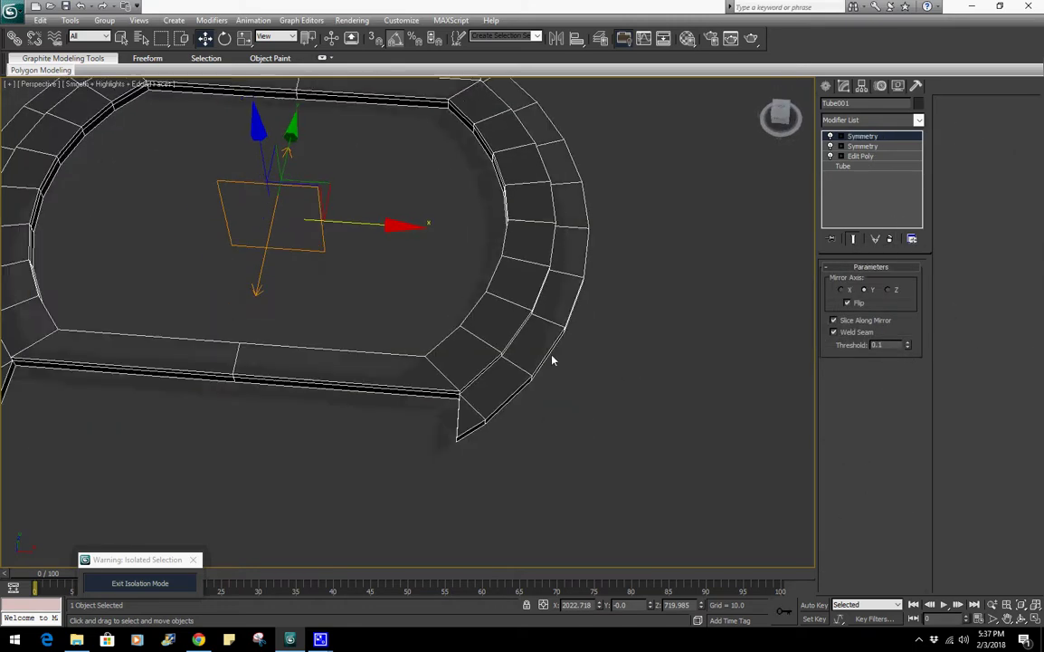
Add a second Edit Poly modifier between the existing Edit Poly and the Symmetry modifiers, and decline the Office update prompt
scroll(550, 362, up, 4)
click(866, 122)
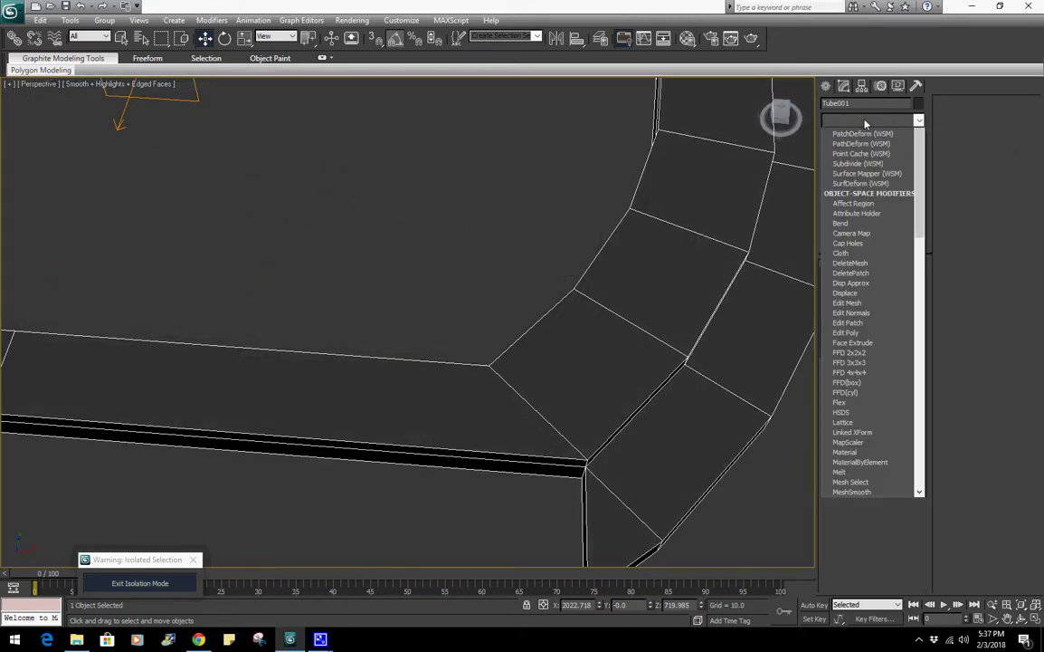
click(861, 155)
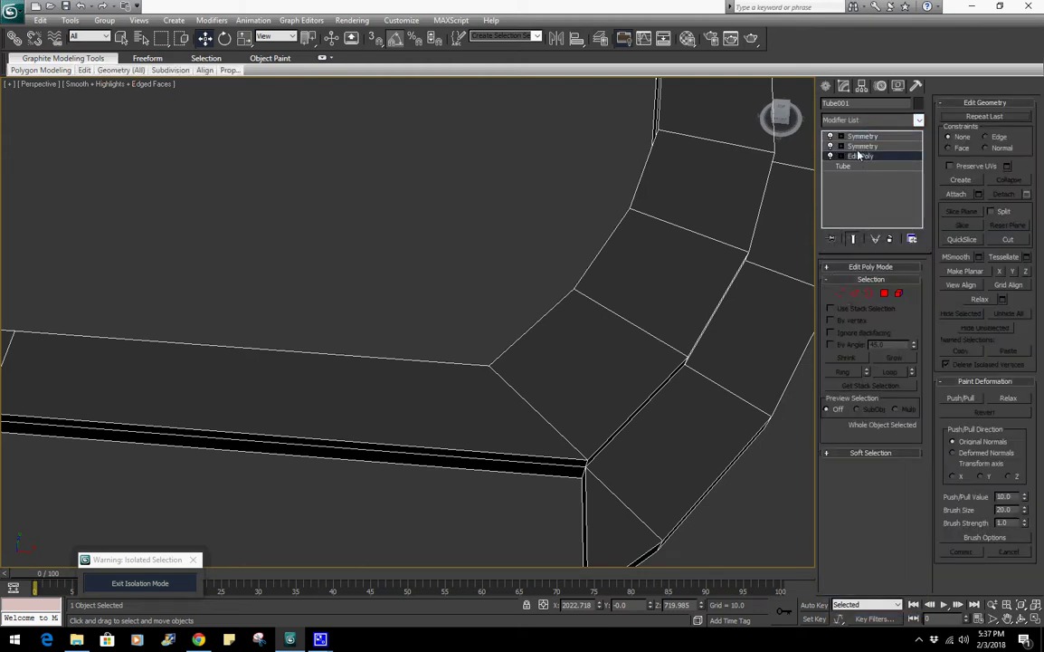
click(860, 121)
click(867, 158)
scroll(519, 392, down, 3)
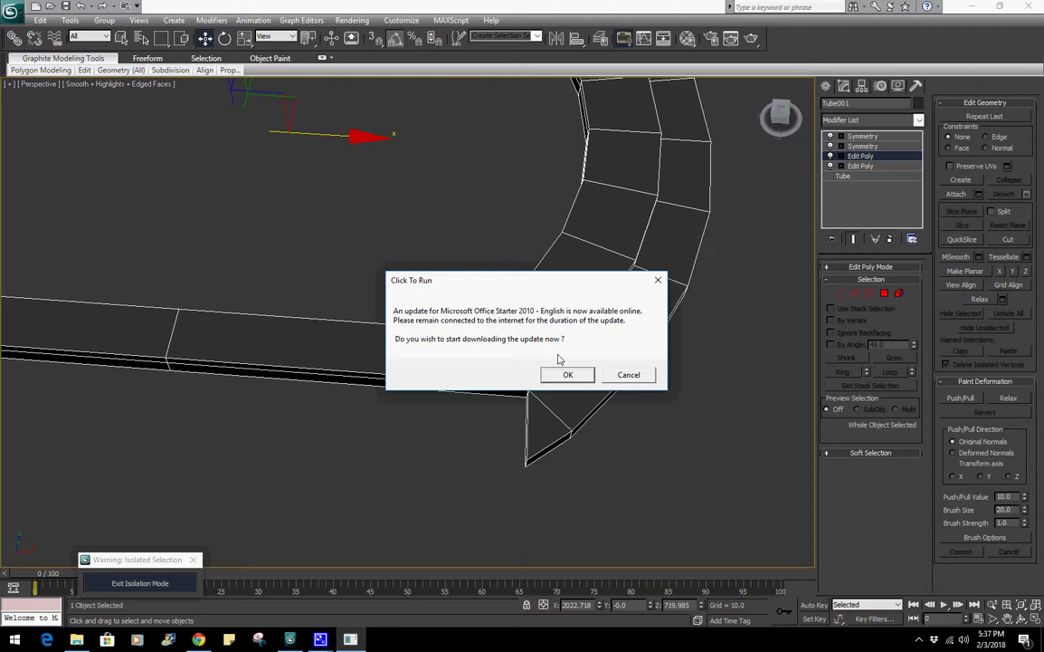
click(628, 375)
Select the whole upper outer edge loop along the curved end section of the frame
scroll(486, 372, up, 3)
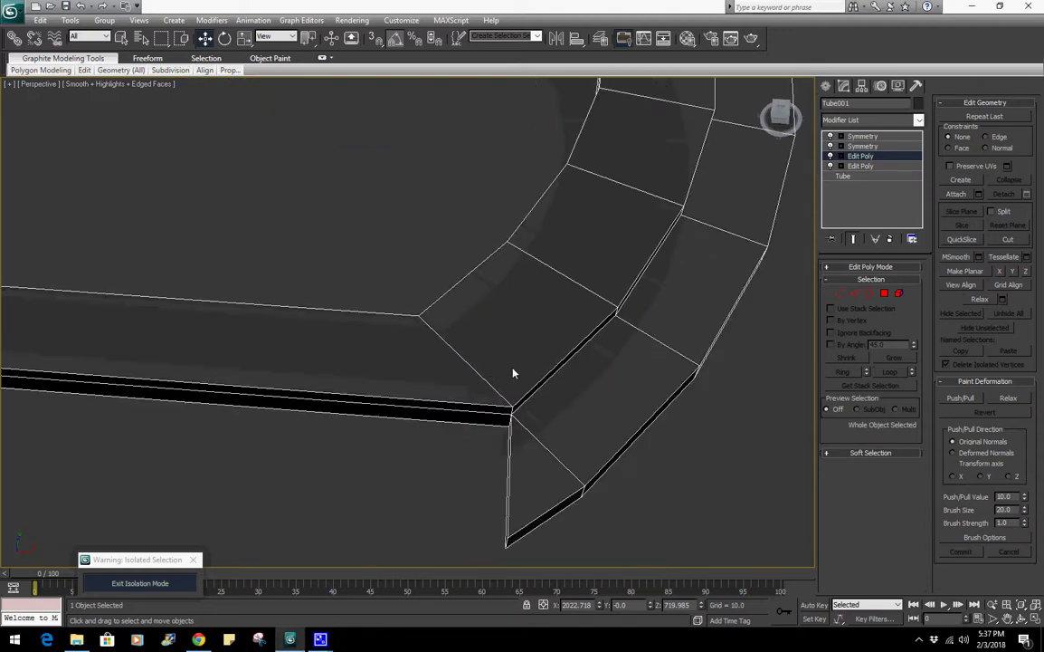
alt+middle_drag(513, 373, 660, 308)
click(854, 292)
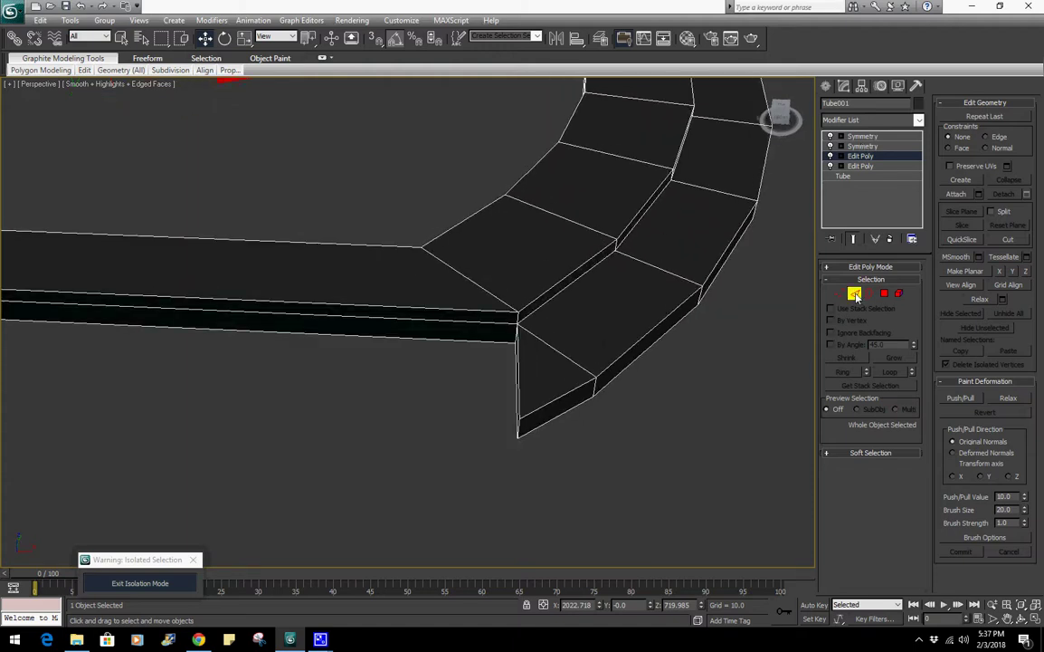
double_click(625, 359)
click(891, 373)
key(z)
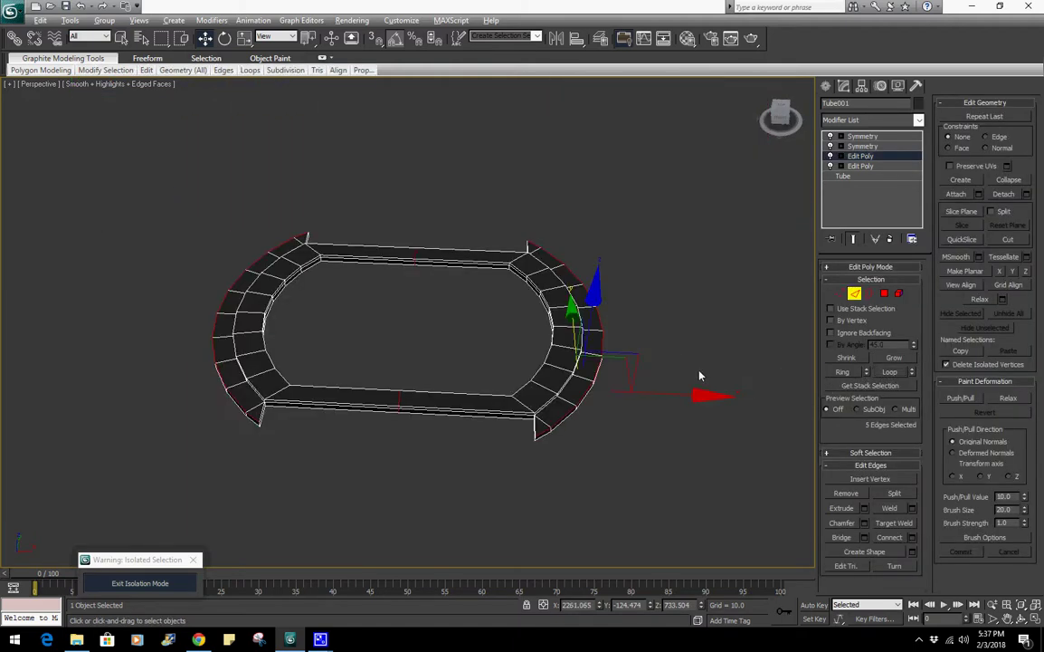
Chamfer the selected outer edge loop into a wide one-segment bevel that reaches down to the lower outer edge
scroll(712, 348, up, 4)
alt+middle_drag(700, 376, 391, 332)
scroll(507, 362, up, 6)
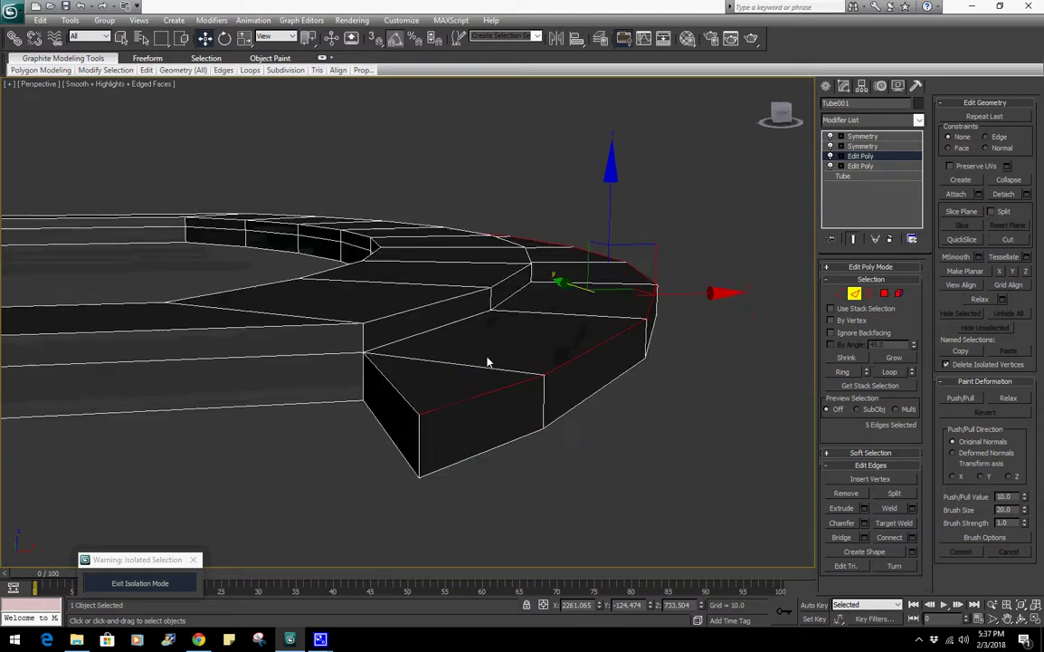
click(865, 524)
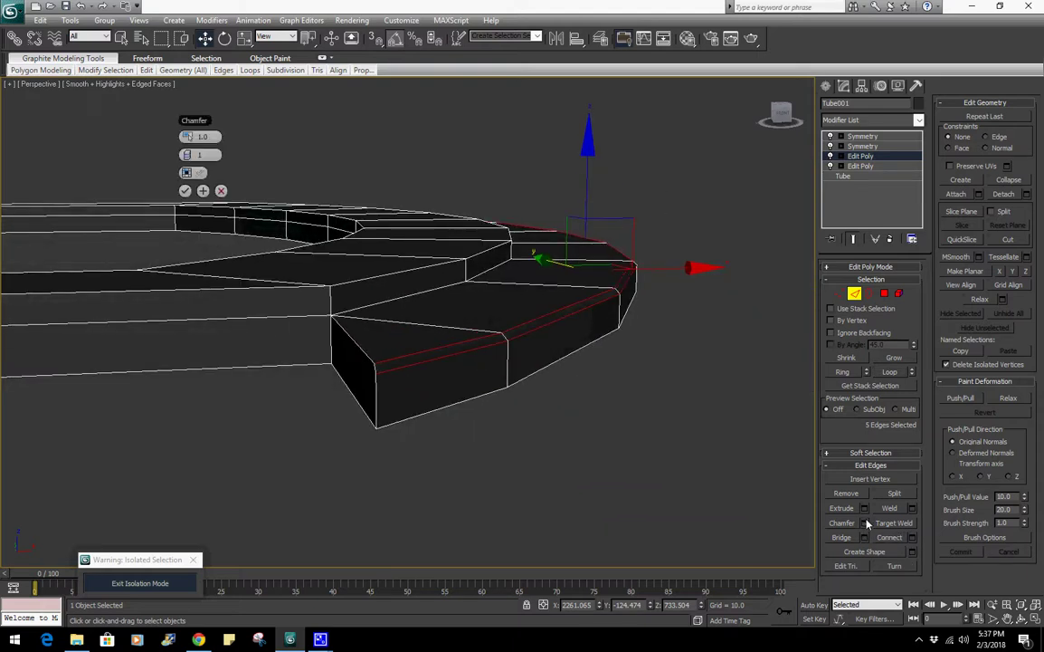
drag(190, 138, 233, 136)
alt+middle_drag(580, 282, 579, 361)
drag(150, 332, 161, 334)
alt+middle_drag(659, 339, 665, 244)
click(191, 186)
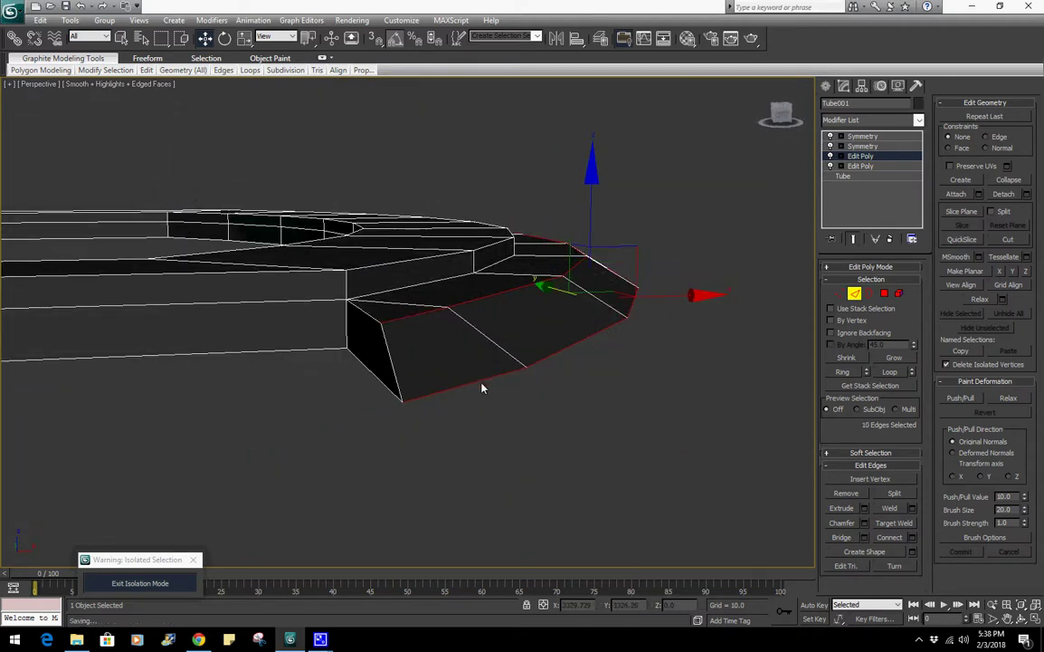
Try raising the lower outer edge beside the pointed tip along Z to test its connection, and undo the move
alt+middle_drag(369, 362, 543, 257)
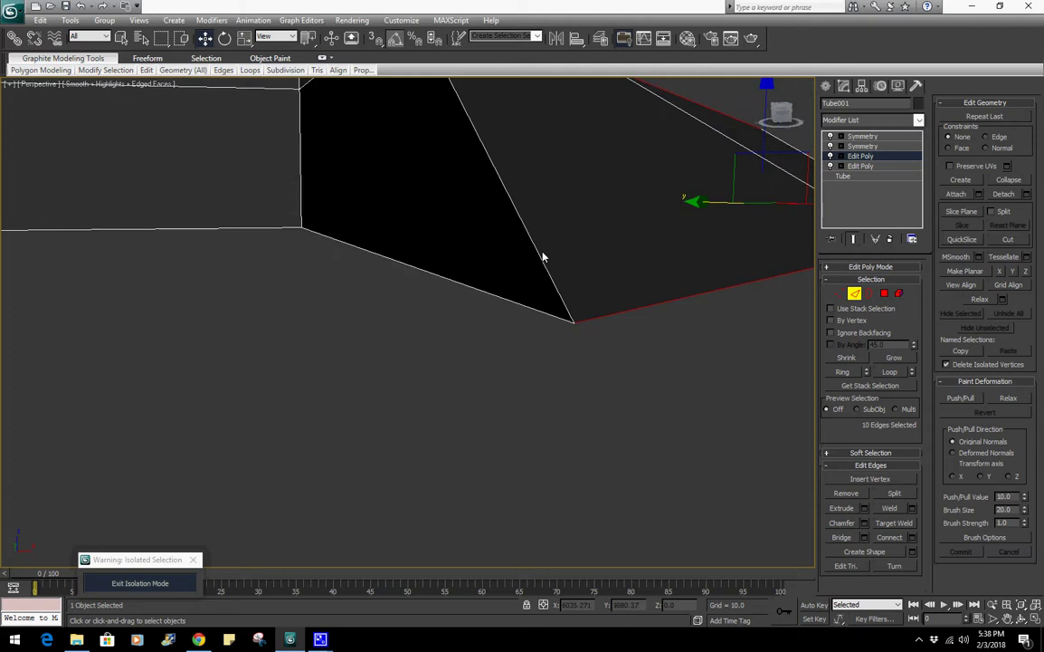
click(614, 317)
alt+middle_drag(620, 354, 586, 363)
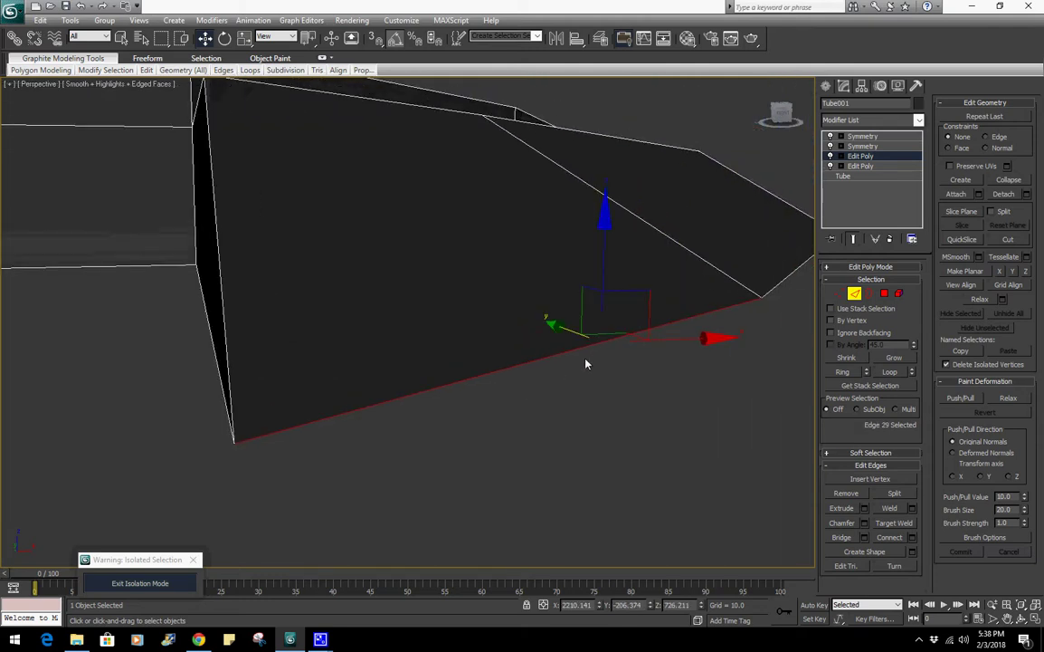
drag(604, 227, 608, 180)
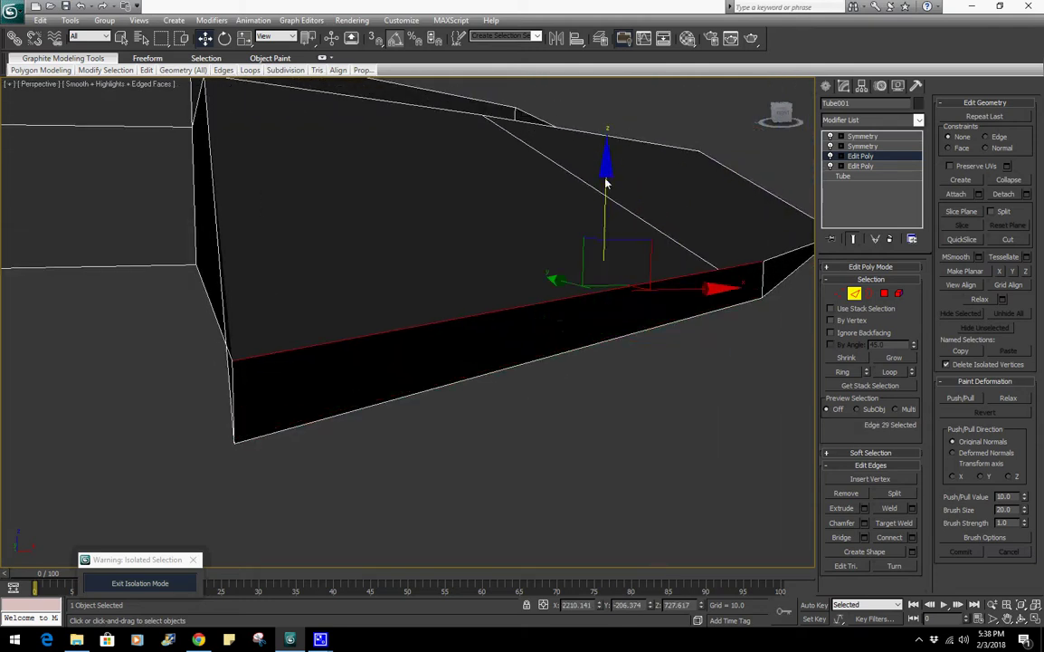
key(ctrl+z)
Select all vertices of the frame and weld them with a 0.1 threshold
click(840, 294)
scroll(641, 366, down, 5)
drag(658, 402, 191, 98)
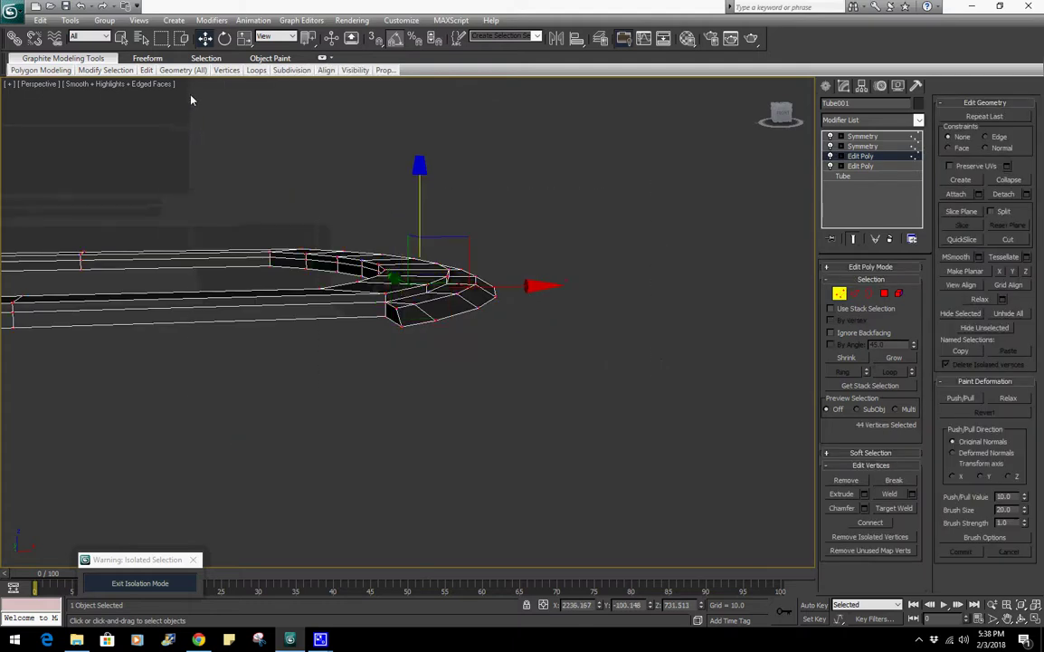
scroll(327, 272, up, 3)
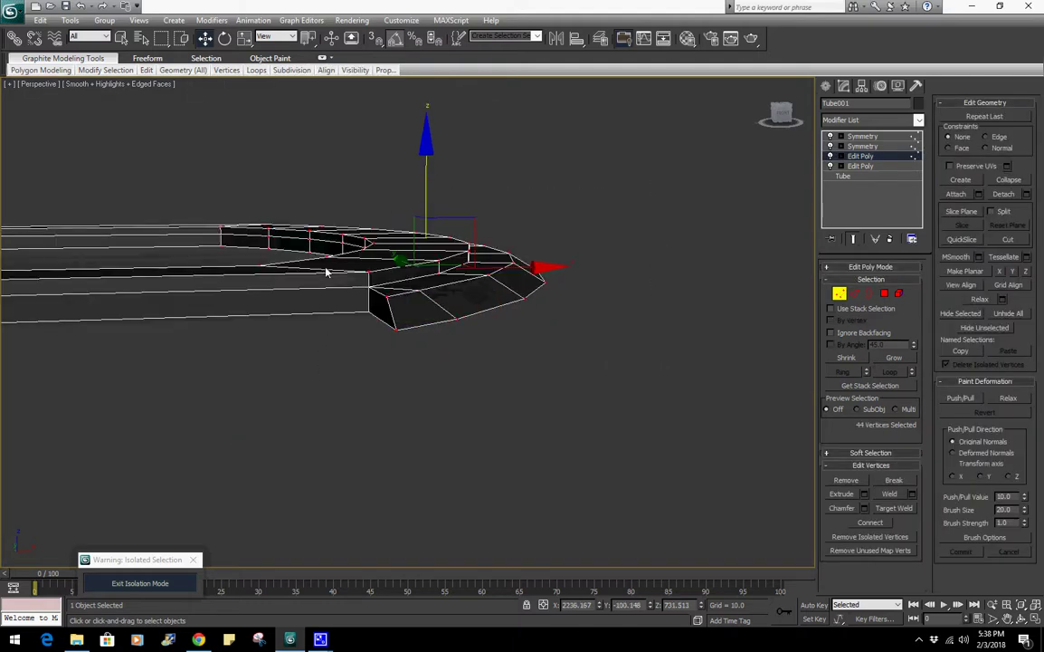
click(912, 494)
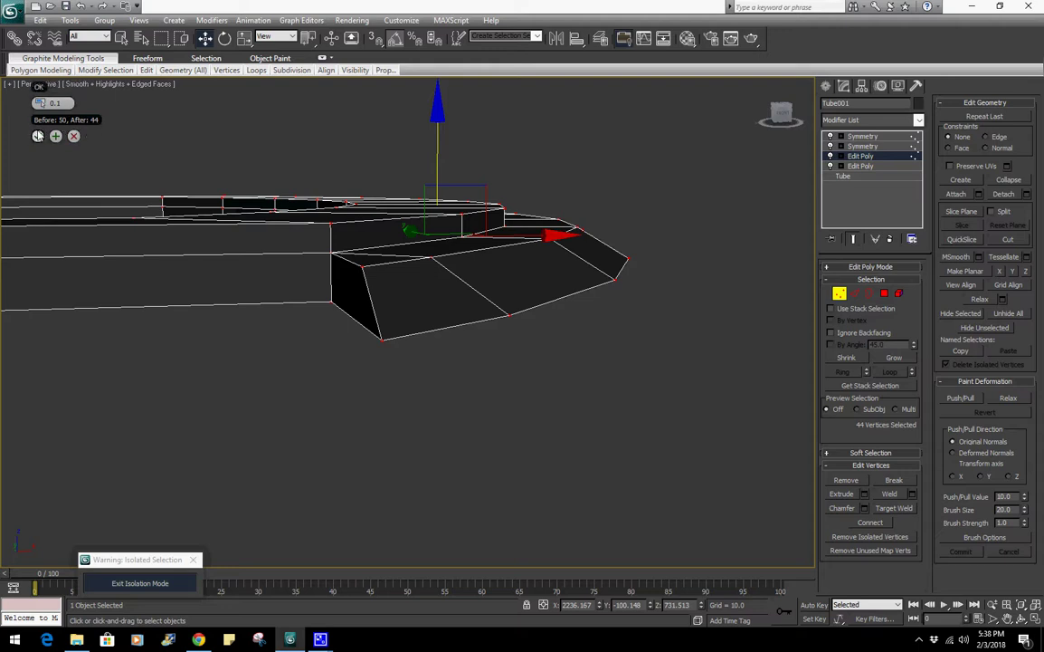
click(38, 135)
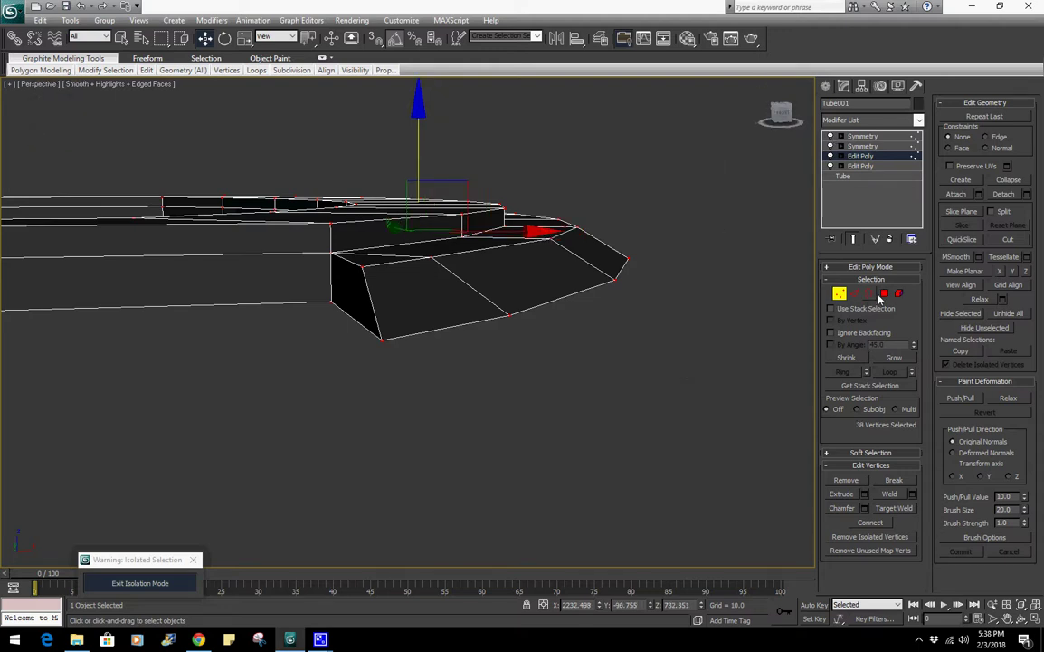
Test-raise the bevel polygon beside the pointed tip along Z, undo the move, and inspect the frame's underside
click(883, 294)
click(385, 285)
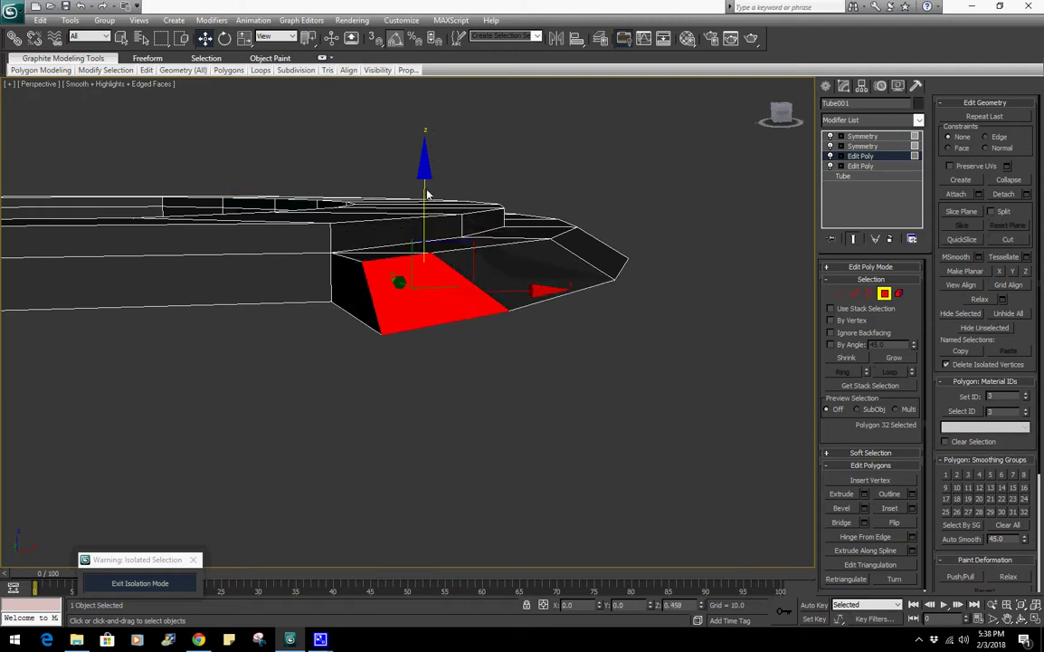
drag(427, 193, 440, 125)
key(ctrl+z)
alt+middle_drag(531, 314, 574, 345)
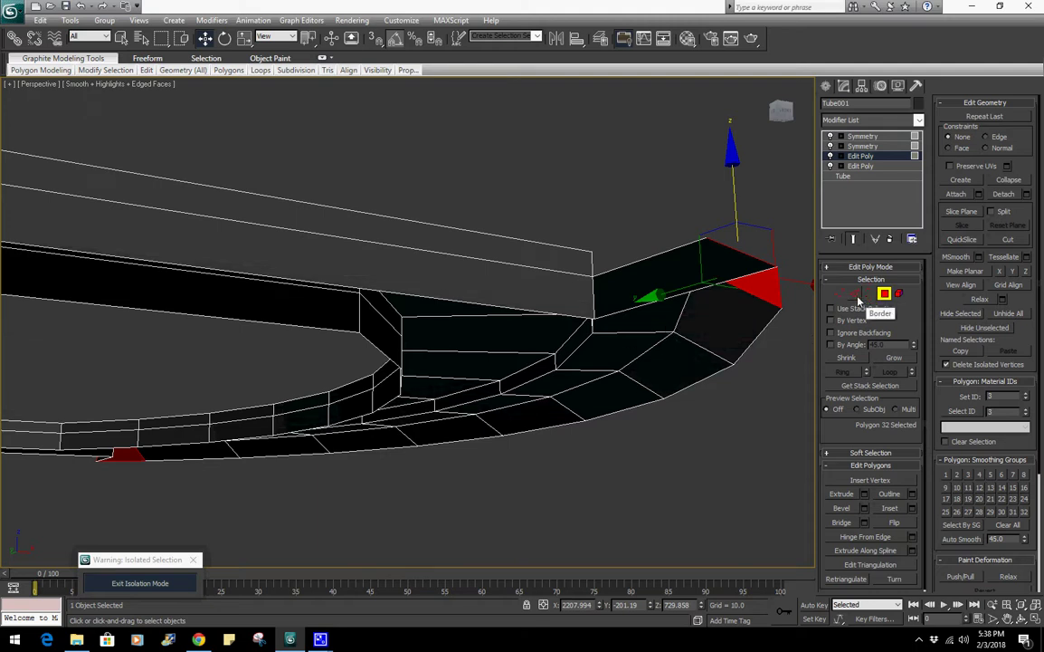
alt+middle_drag(593, 261, 629, 378)
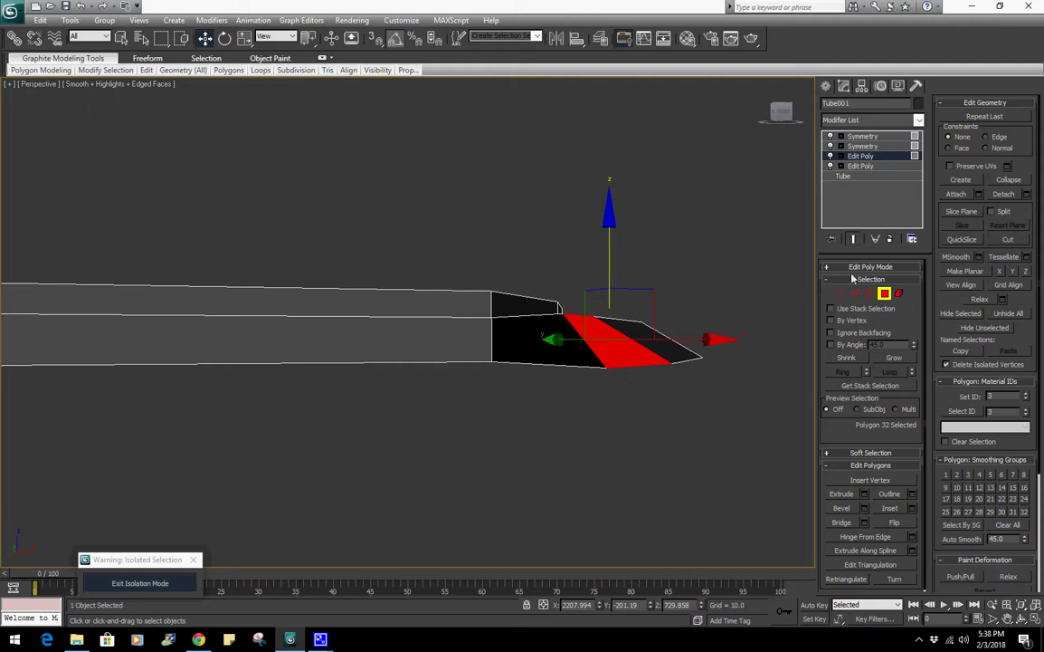
Select all lengthwise edges of the straight bar next to the pointed corner
click(884, 297)
scroll(685, 320, down, 5)
alt+middle_drag(685, 321, 630, 375)
scroll(630, 375, up, 3)
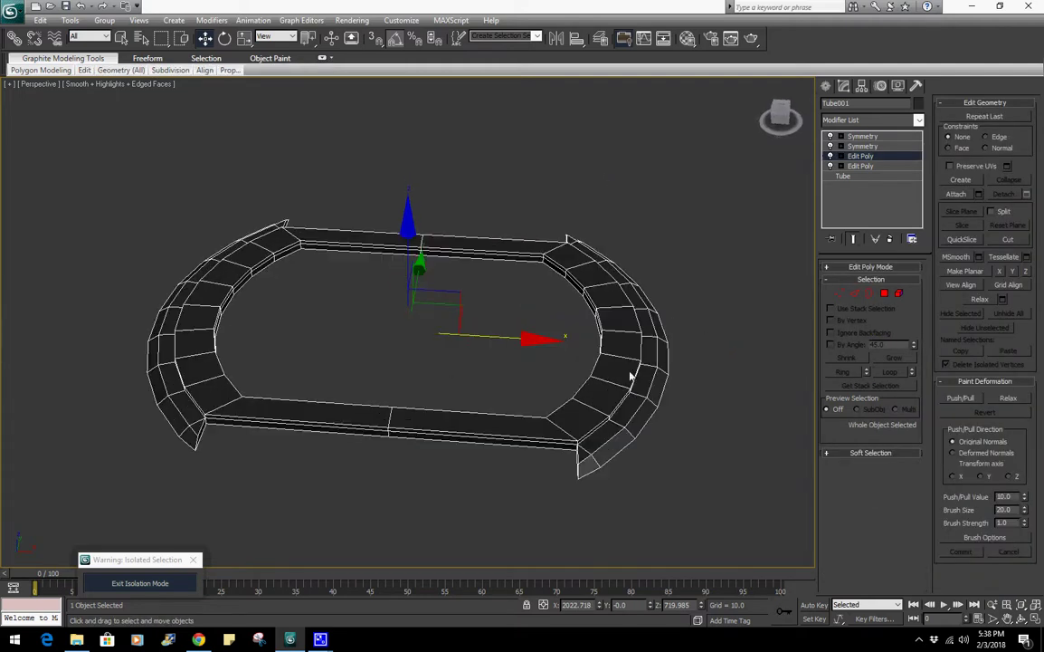
middle_drag(637, 431, 564, 351)
scroll(565, 352, up, 2)
scroll(565, 353, up, 4)
key(2)
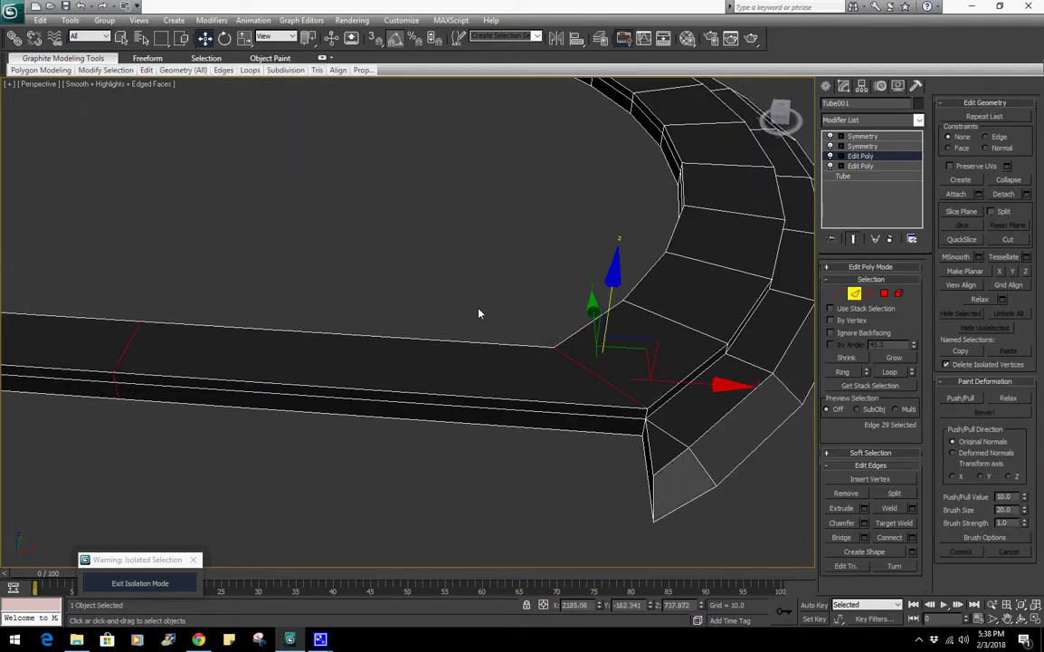
alt+middle_drag(479, 313, 532, 364)
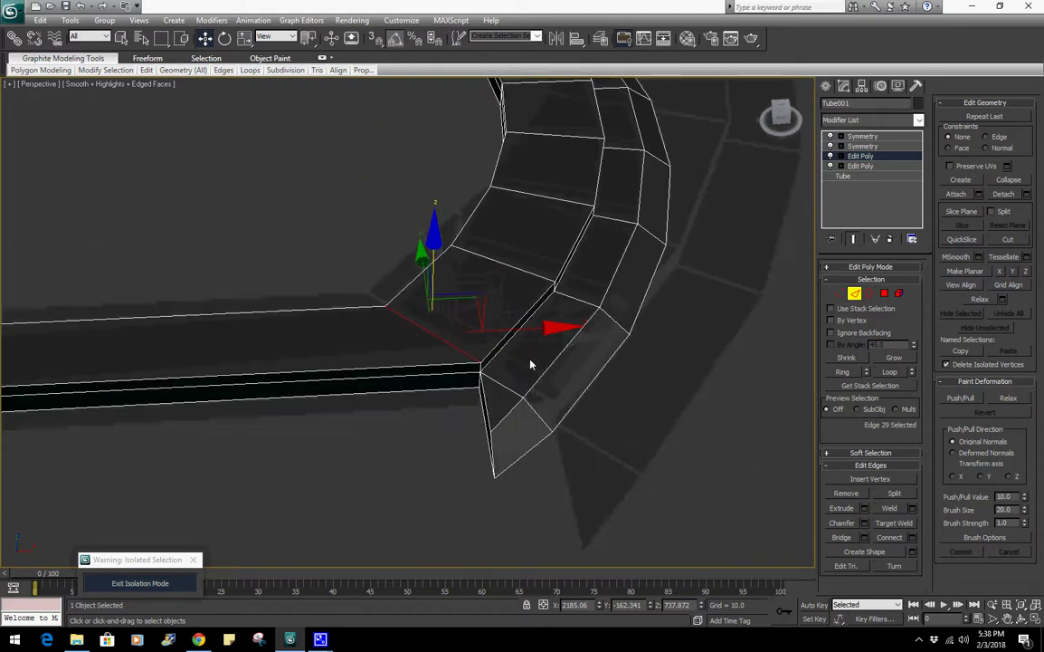
drag(265, 275, 308, 443)
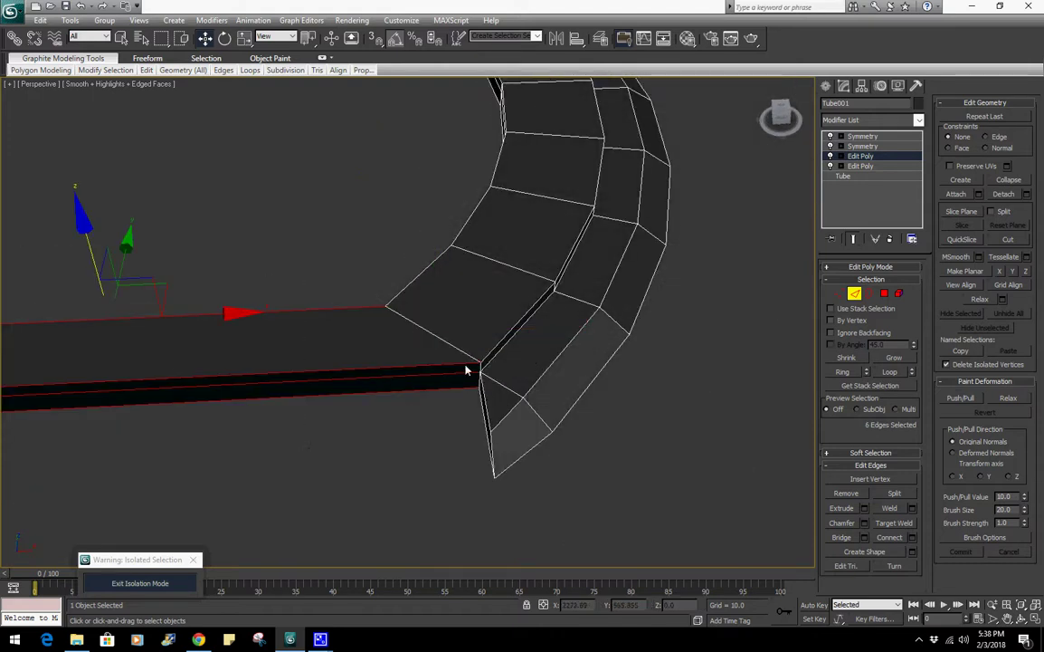
Connect the selected bar edges with 2 segments and a pinch of 98, placing support edges close to the bar's ends
scroll(467, 368, up, 3)
key(i)
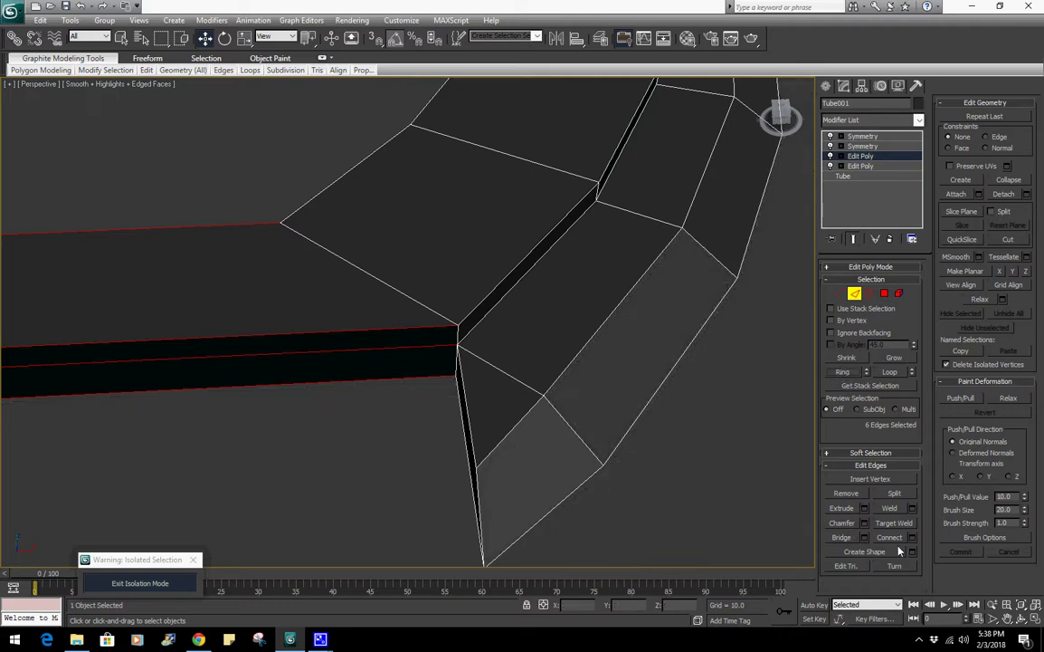
click(912, 537)
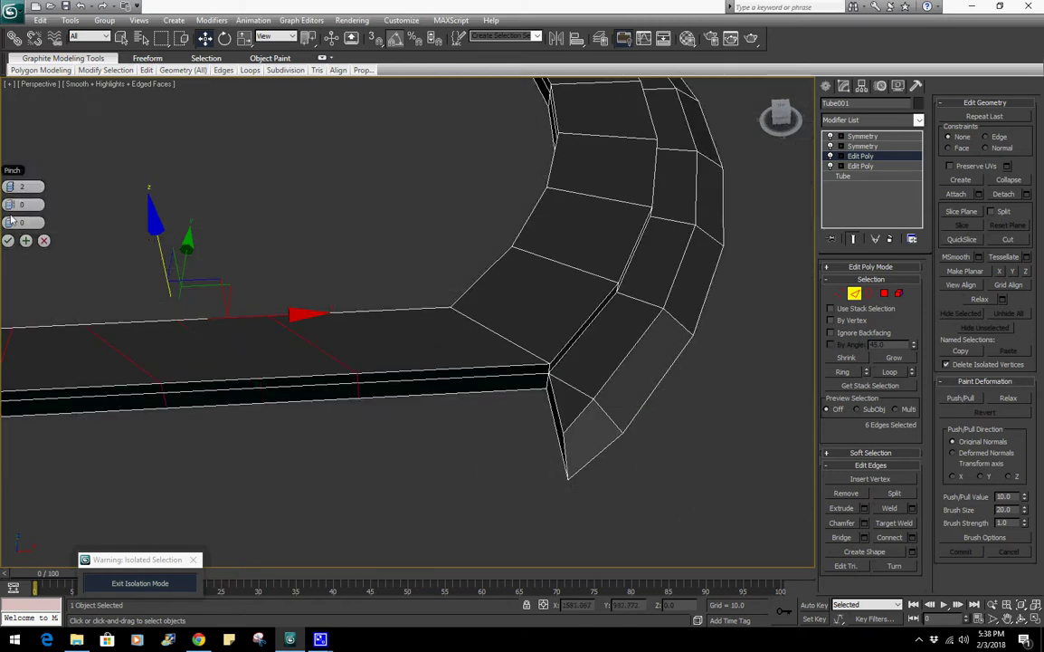
drag(9, 221, 152, 209)
right_click(10, 223)
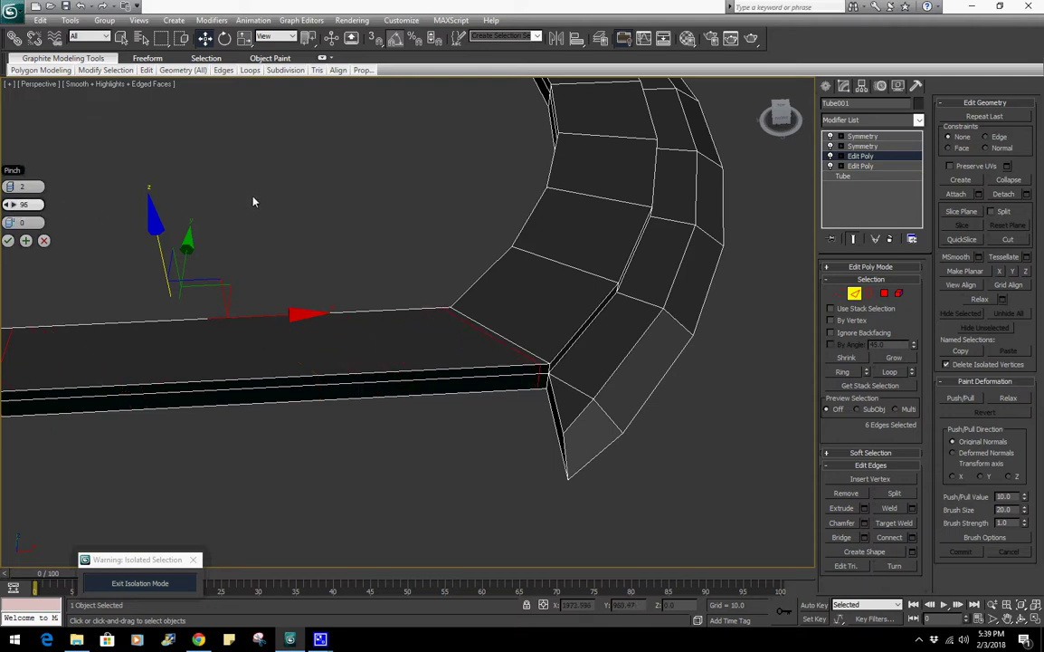
scroll(537, 409, up, 6)
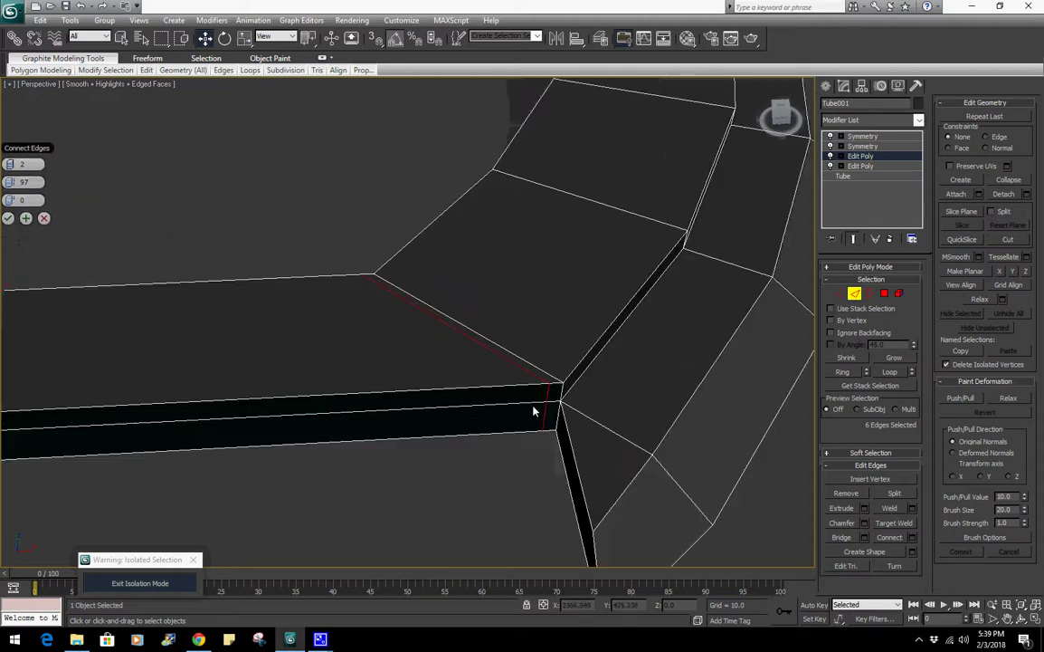
middle_drag(537, 408, 287, 339)
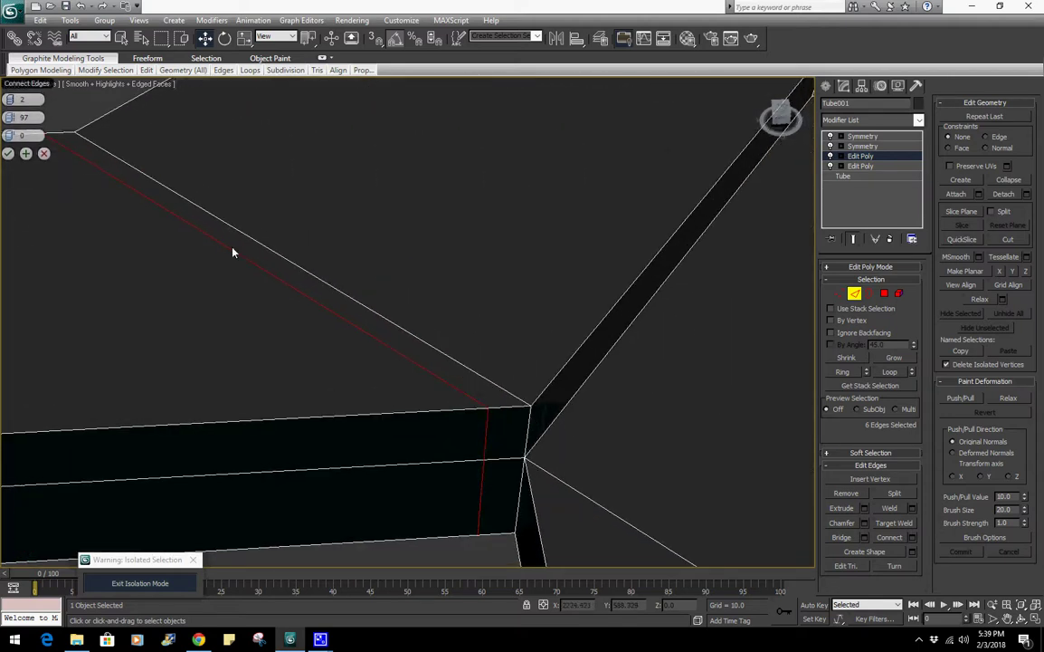
click(14, 119)
scroll(269, 313, down, 3)
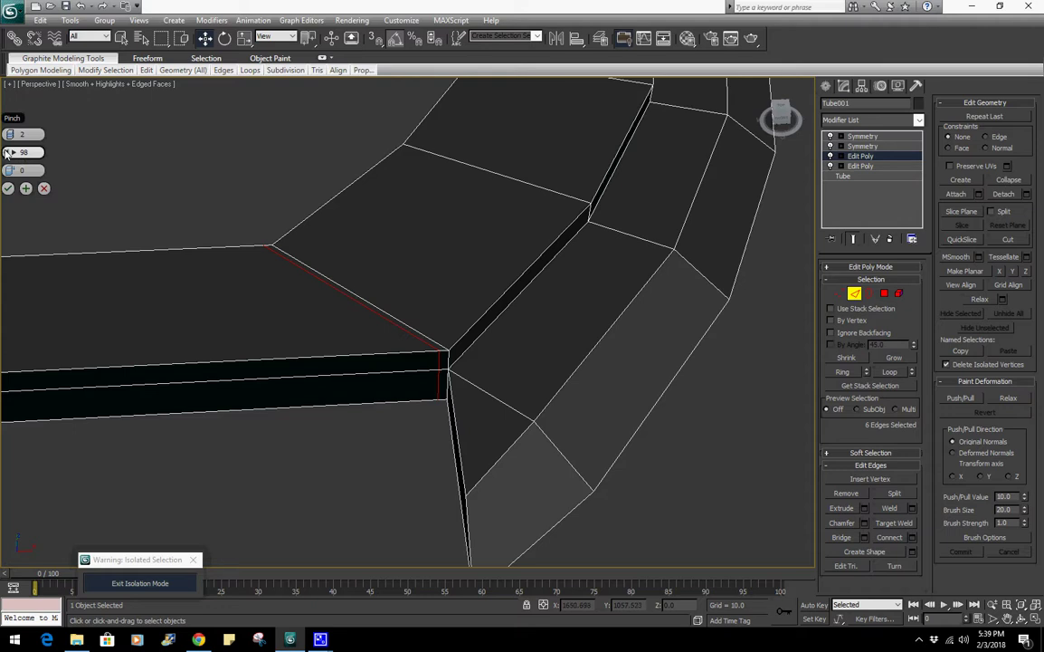
click(7, 189)
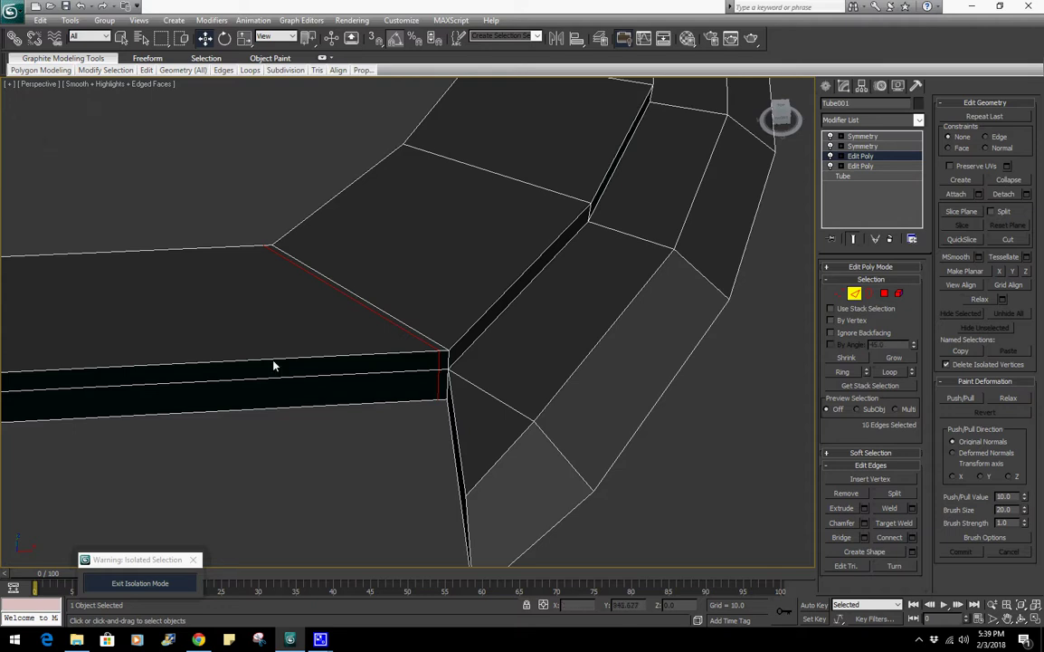
Try a ring selection of the edges running along the curved segment nearest the corner
key(F3)
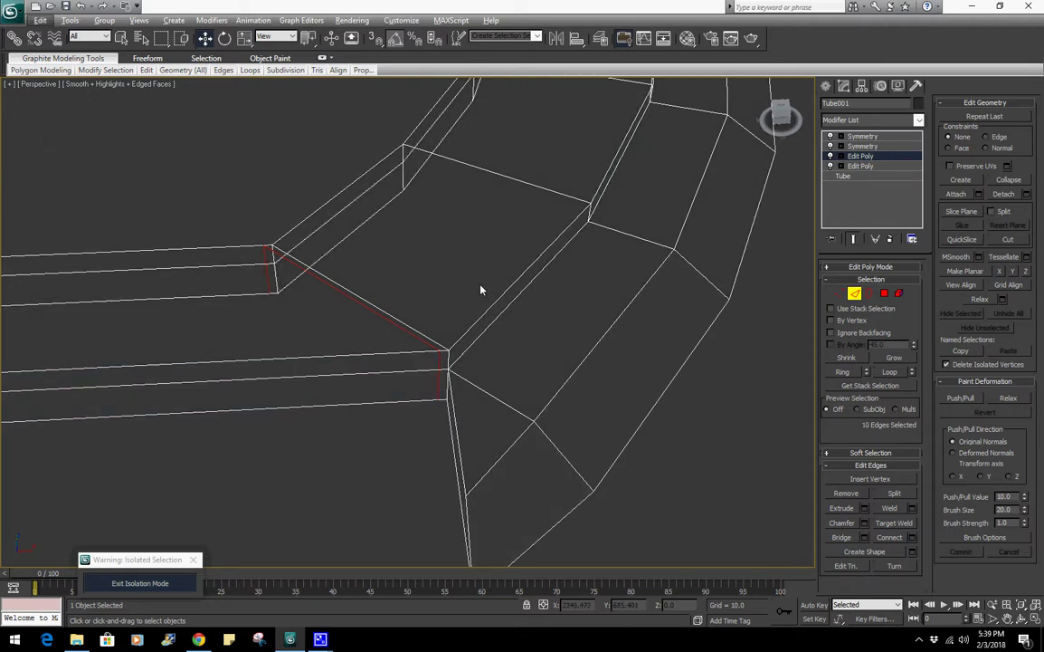
drag(481, 288, 515, 340)
click(843, 372)
key(F3)
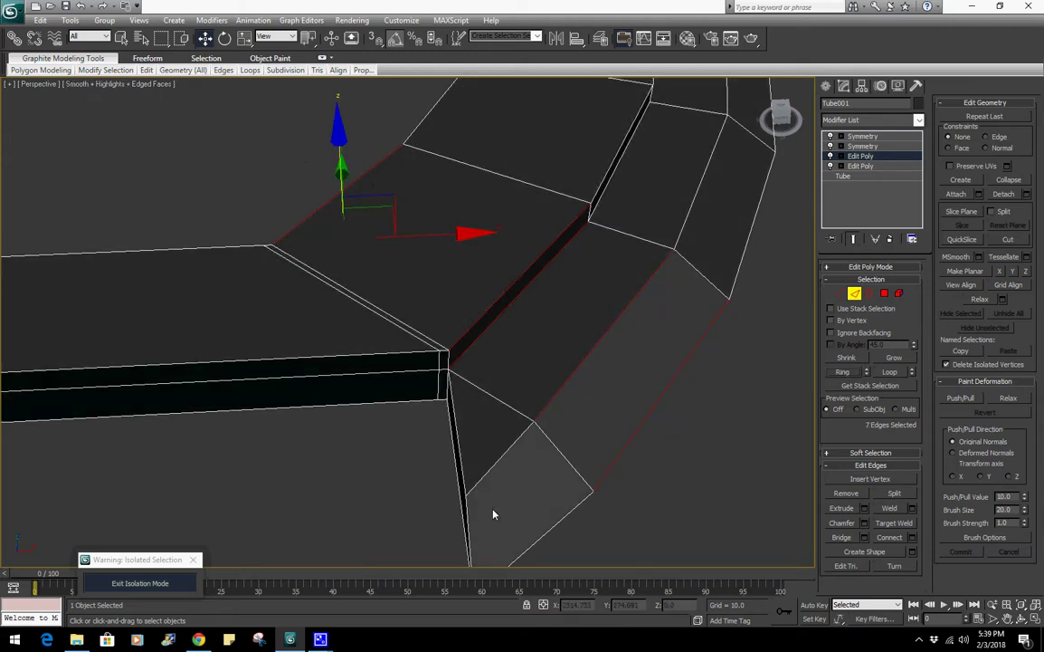
Select all lengthwise edges of the curved segment nearest the pointed corner, including its hidden inner and underside edges
key(F3)
drag(303, 146, 360, 239)
ctrl+drag(486, 269, 506, 563)
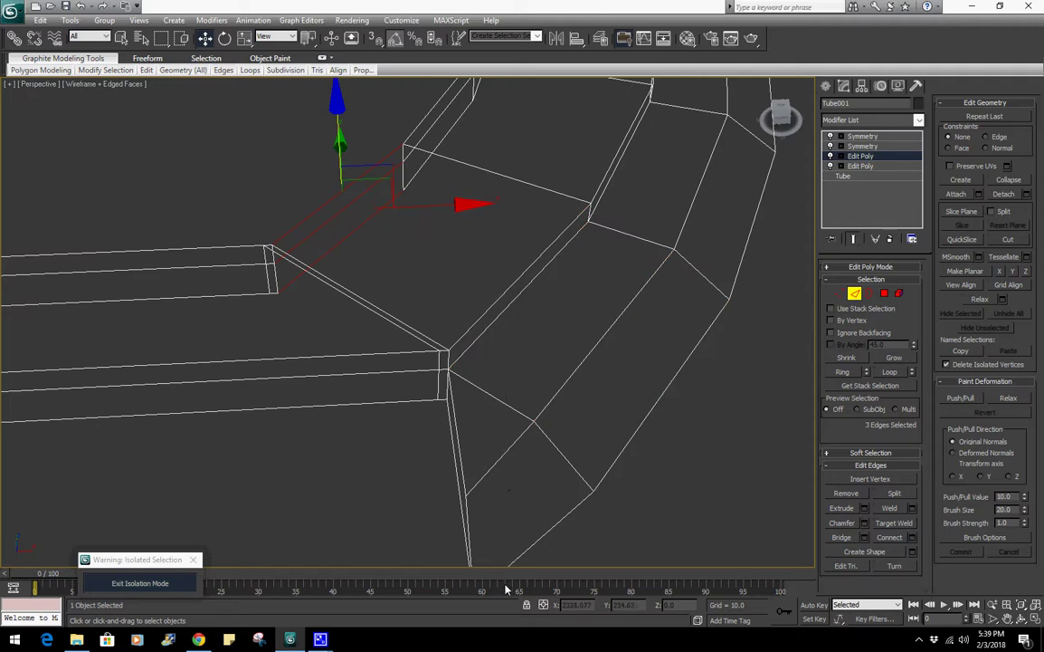
middle_drag(508, 471, 497, 395)
ctrl+drag(494, 465, 509, 502)
middle_drag(534, 412, 534, 452)
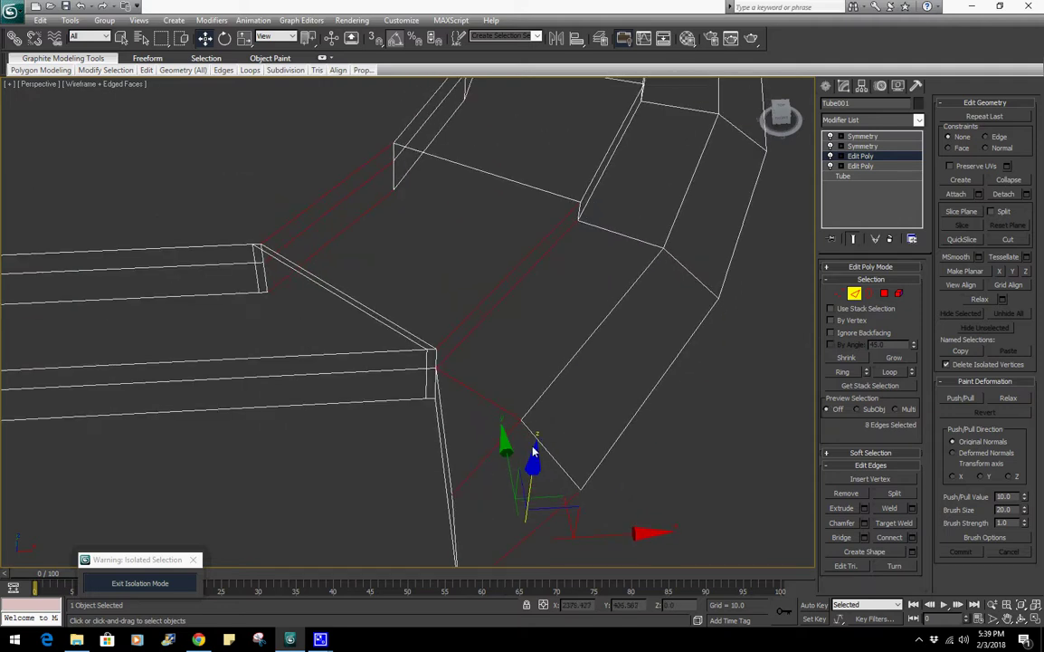
key(F3)
key(F3)
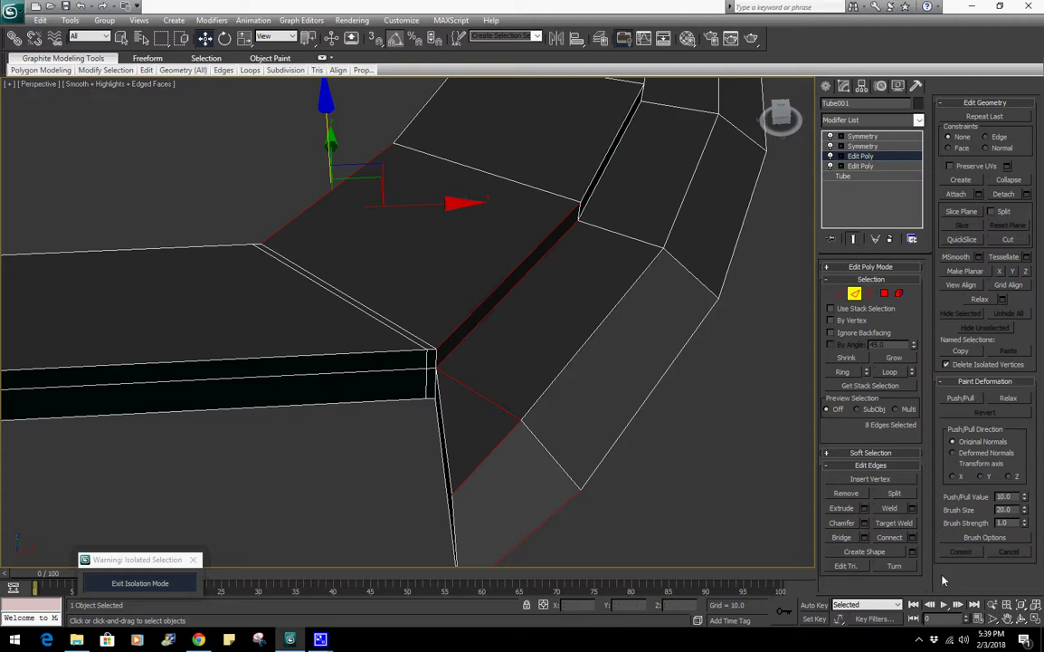
Connect the selected curved-segment edges with 2 segments and a pinch of 86
click(912, 537)
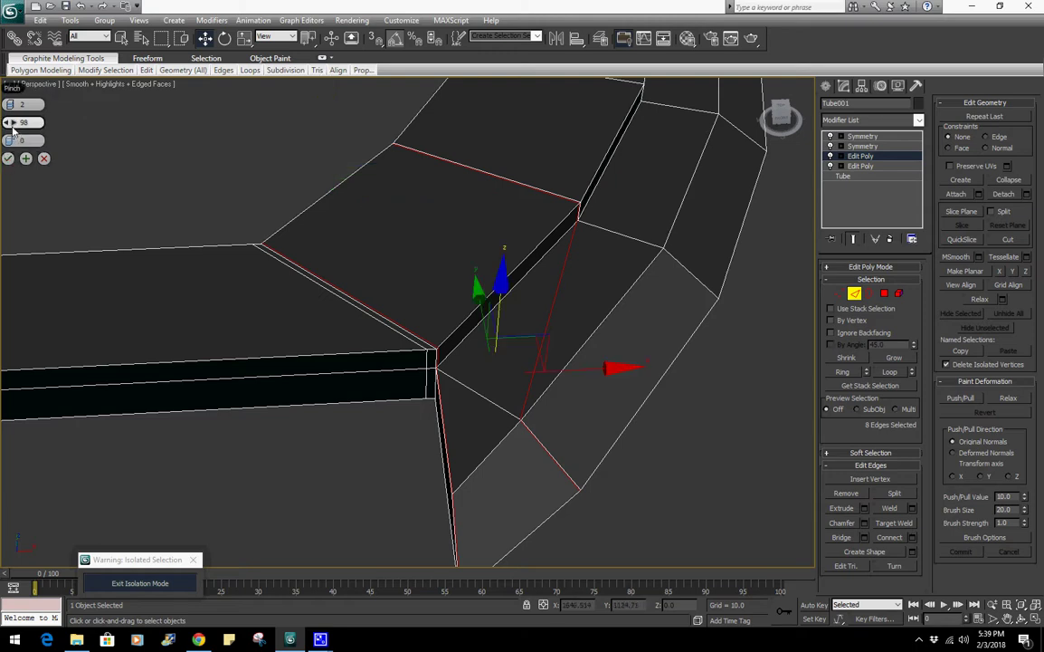
mouse_move(12, 125)
mouse_down()
mouse_move(13, 181)
mouse_move(13, 134)
mouse_move(12, 145)
mouse_up()
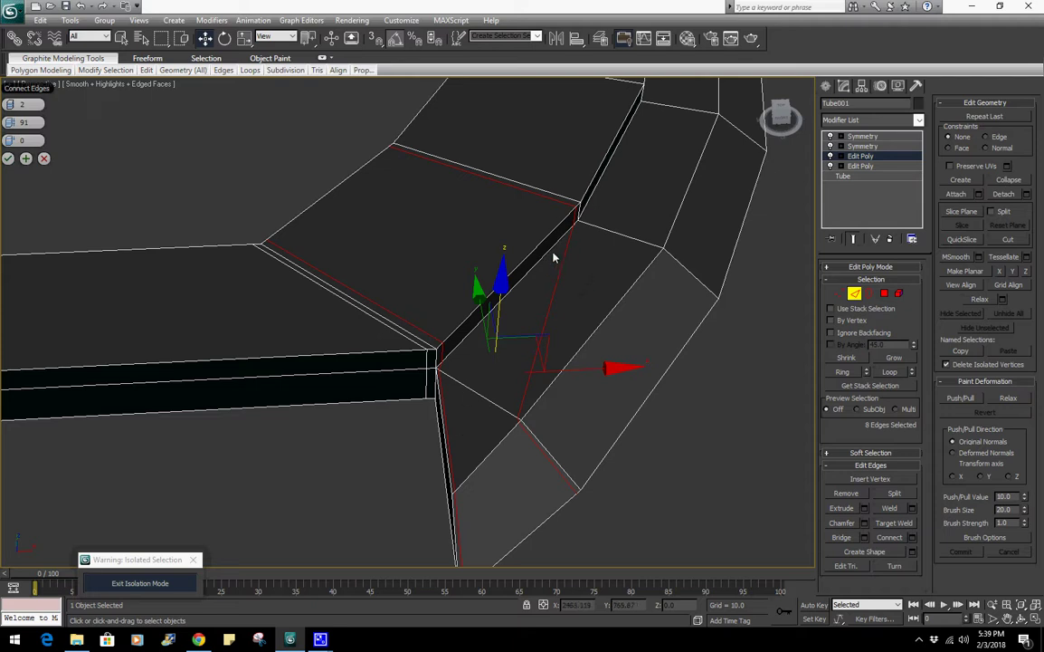
drag(12, 122, 12, 126)
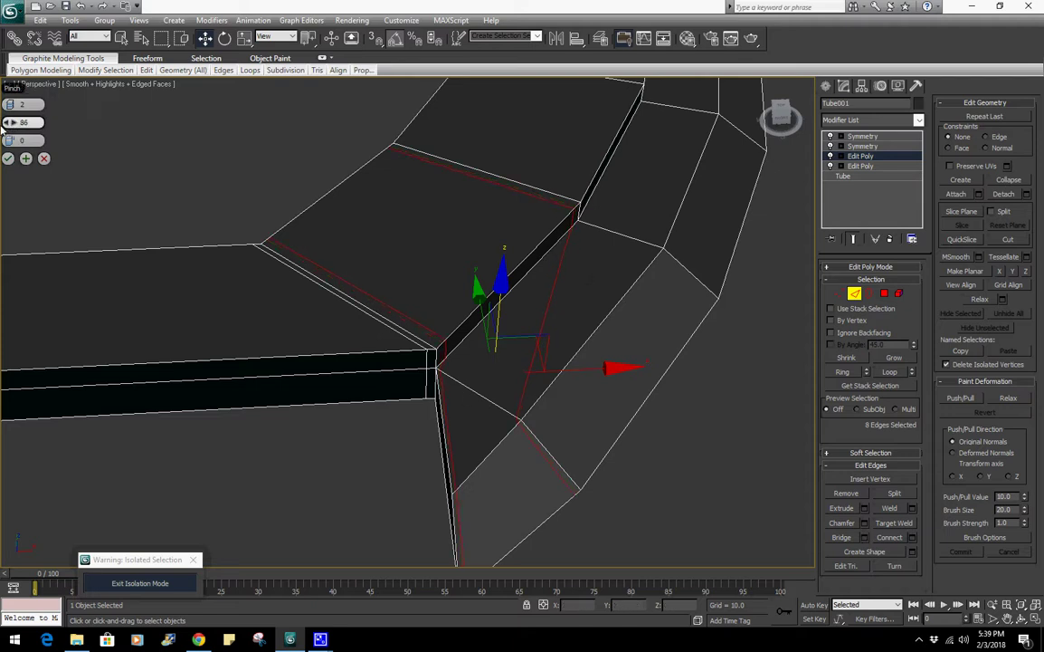
click(8, 158)
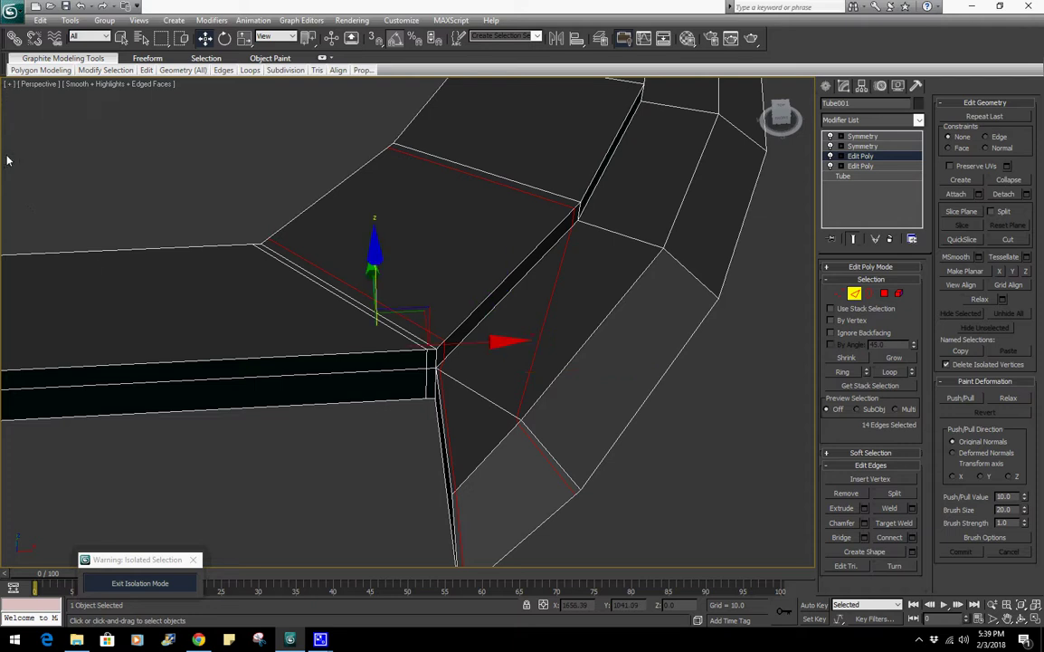
Select the new edge loop at the curved segment's far end, try removing it, and check the corner for leftover vertices
click(558, 285)
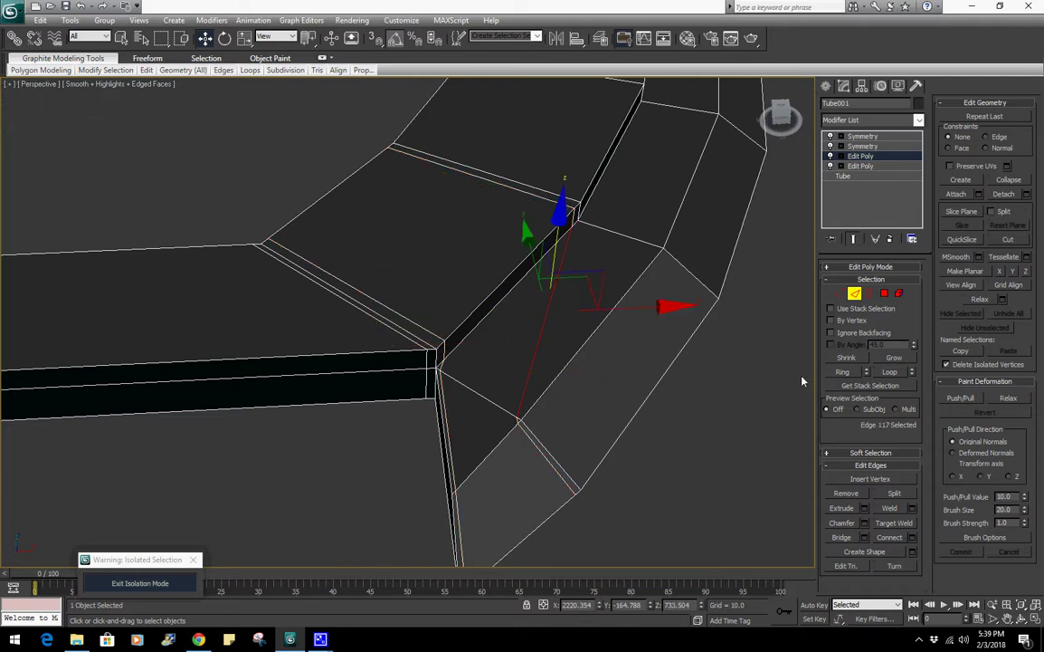
click(891, 372)
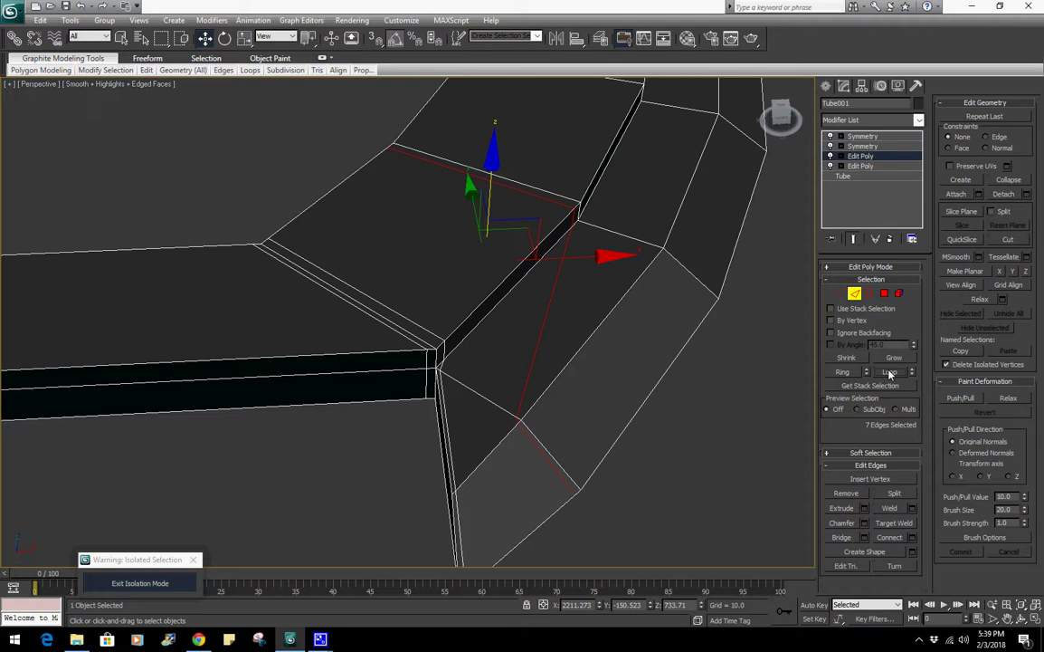
key(ctrl+BackSpace)
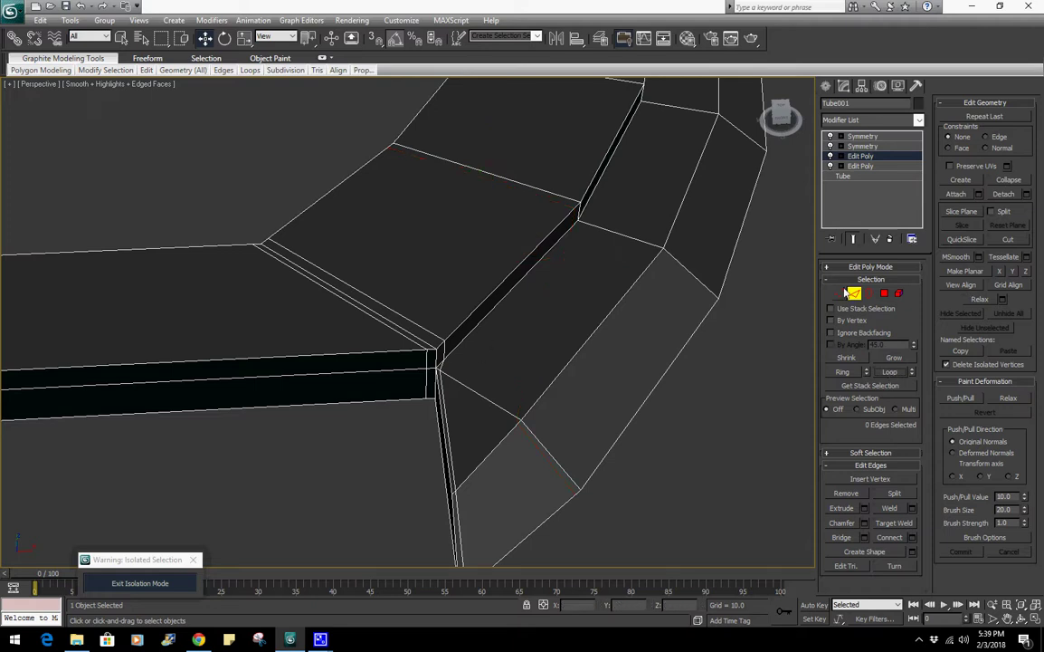
key(1)
scroll(516, 441, up, 5)
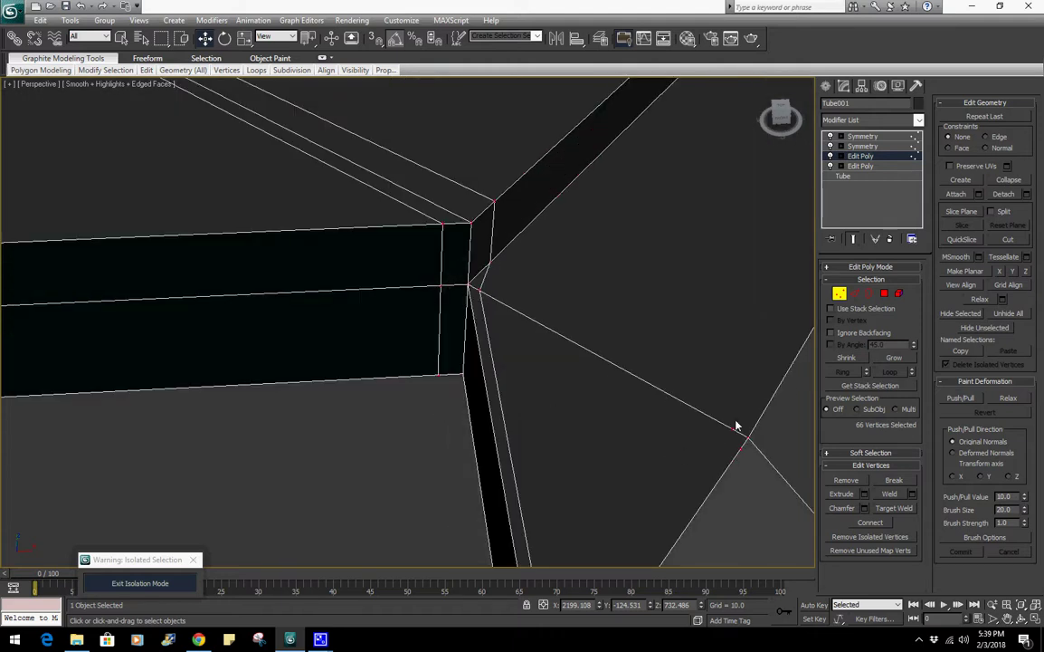
Undo the loop removal, remove the far loop again together with its vertices, and recheck the corner vertices
key(ctrl+z)
click(856, 293)
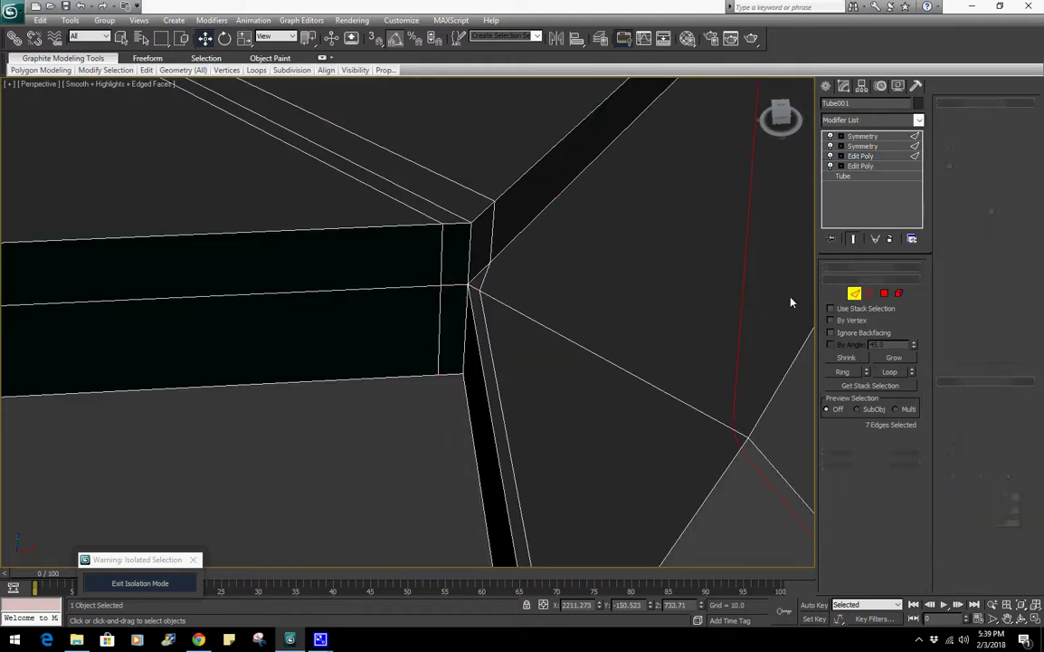
click(745, 297)
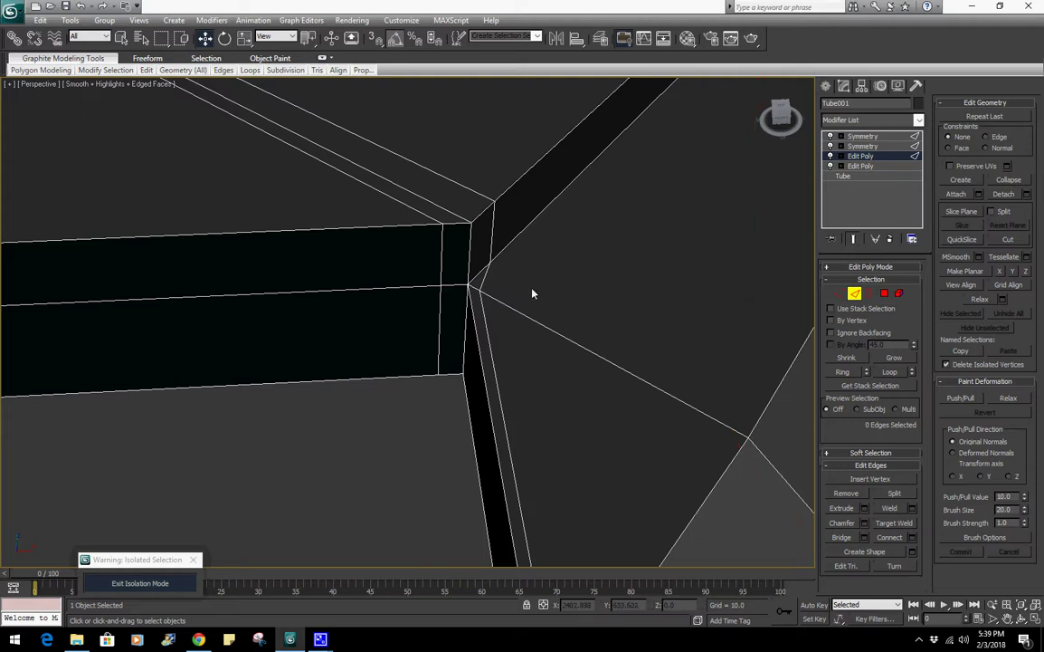
scroll(532, 291, down, 8)
click(840, 294)
scroll(637, 319, up, 8)
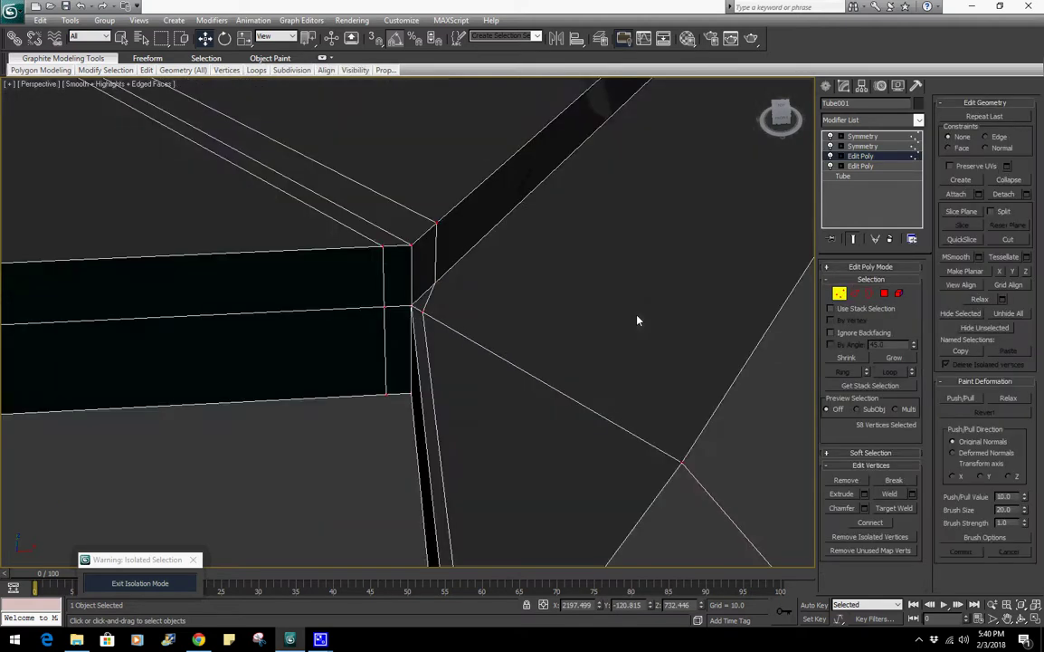
scroll(636, 318, down, 5)
click(853, 294)
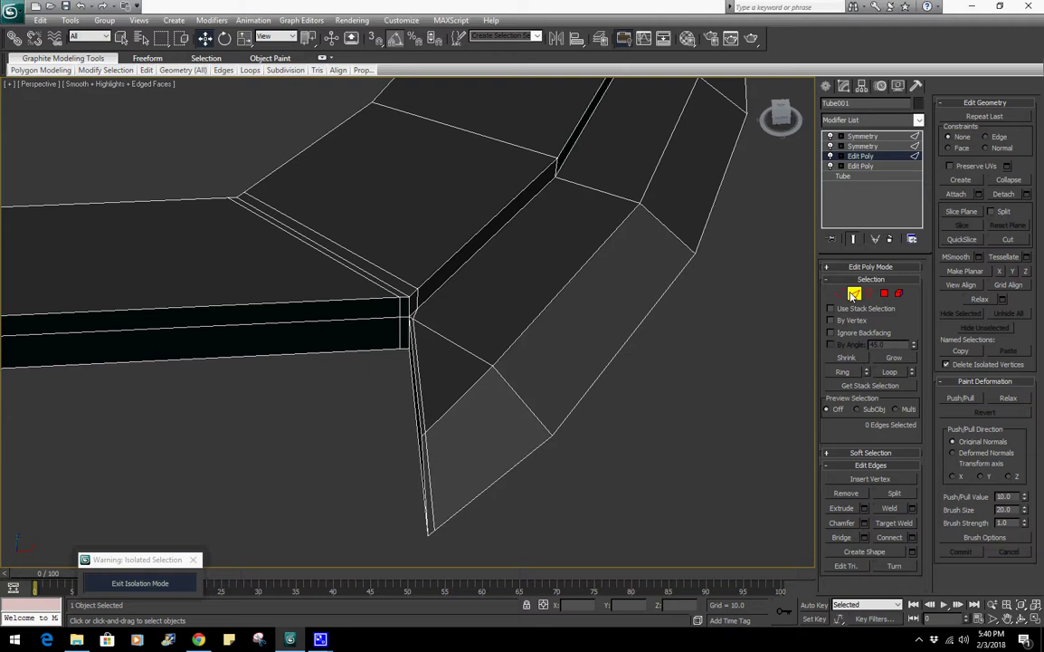
Ring-select the crosswise edges of the frame's flat face and connect them with 2 segments and a pinch of 91
click(331, 260)
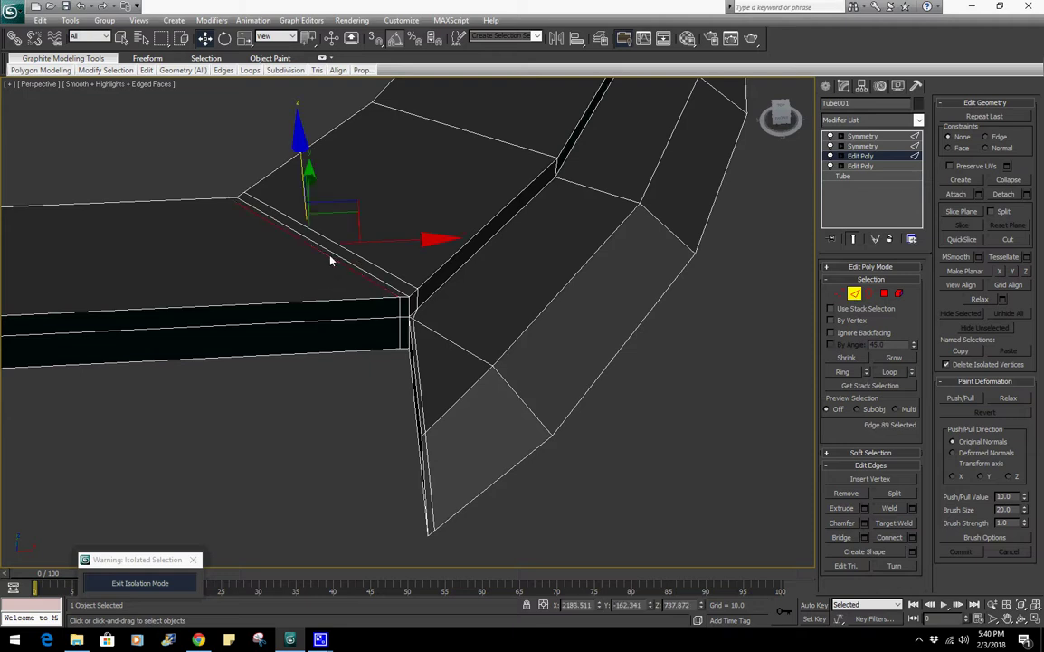
click(842, 372)
alt+middle_drag(486, 252, 446, 274)
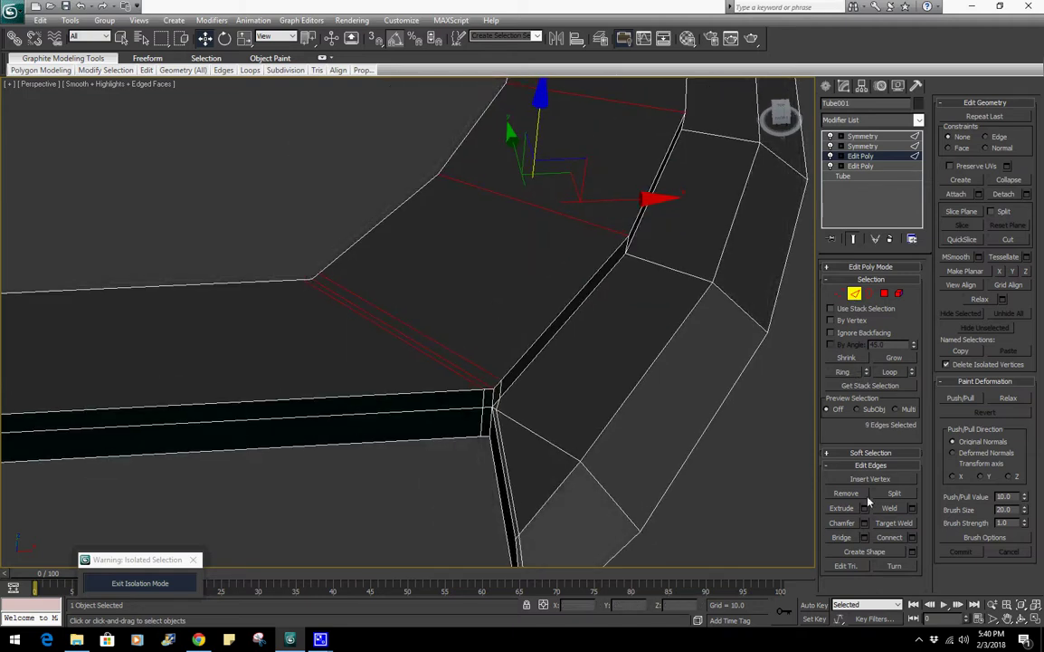
click(912, 539)
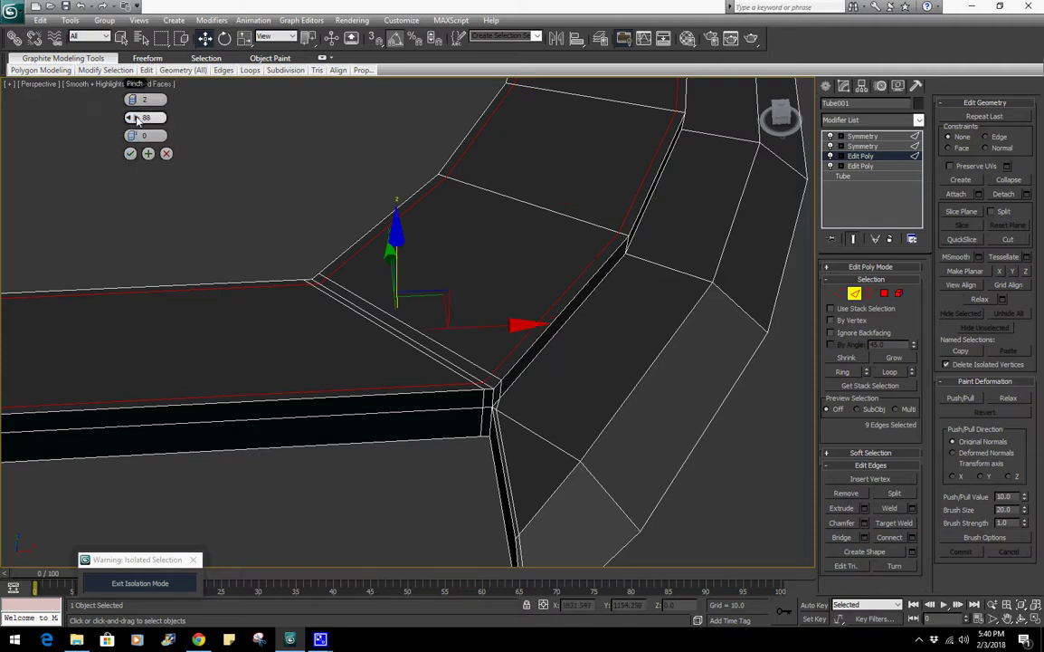
click(130, 153)
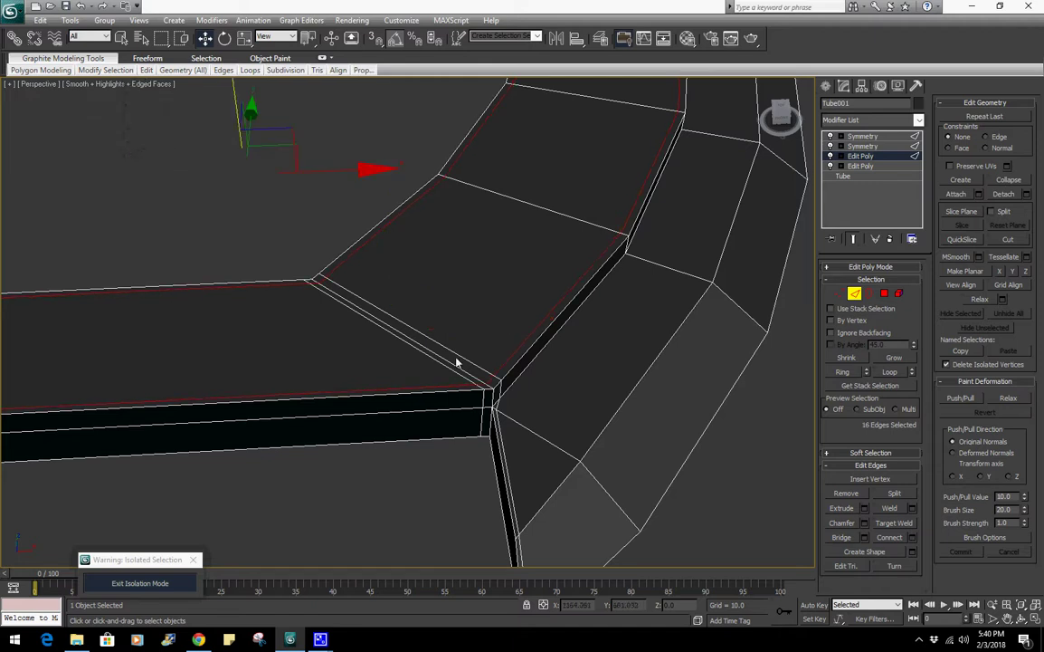
Ring-select the short vertical edges of the inner side wall and the crosswise edges of the curved end's outer bevel
click(485, 400)
scroll(484, 399, down, 5)
alt+middle_drag(486, 399, 504, 382)
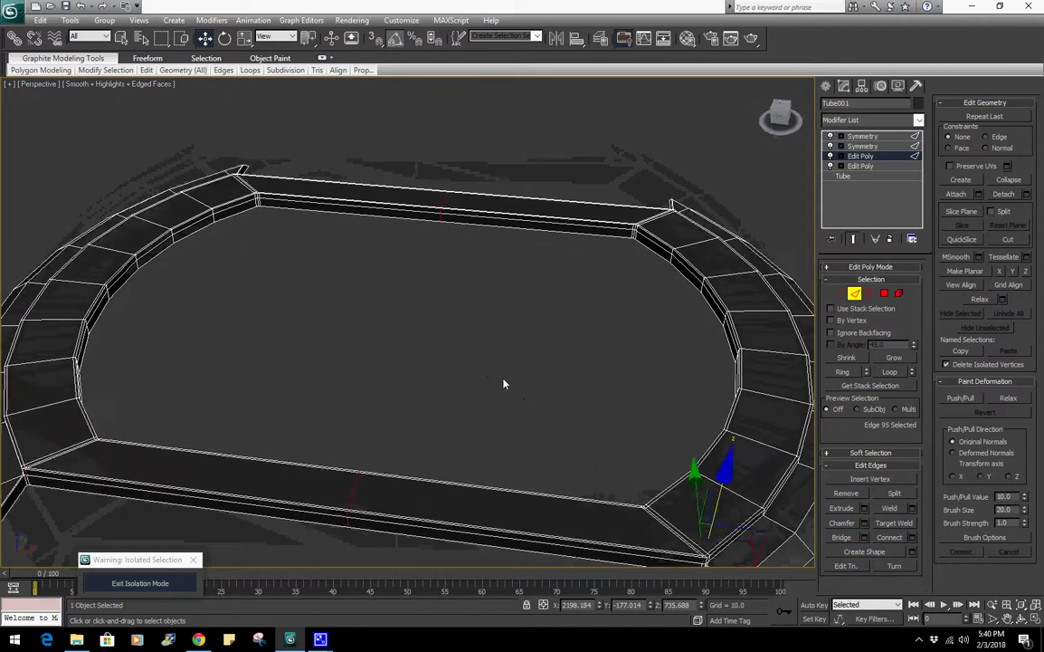
middle_drag(713, 451, 668, 240)
scroll(499, 296, up, 5)
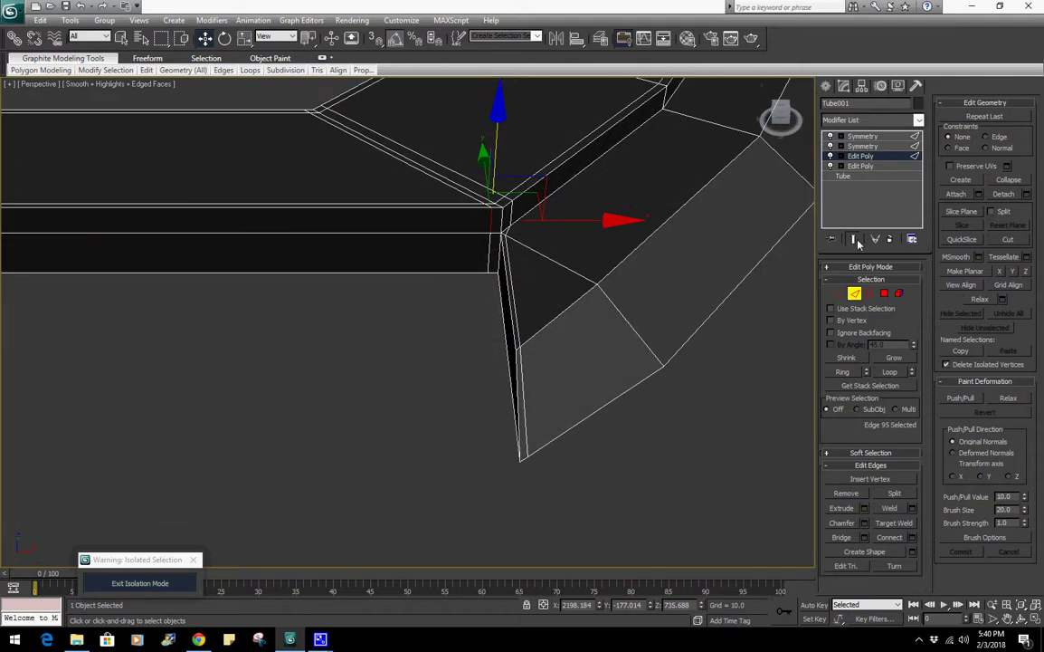
click(842, 372)
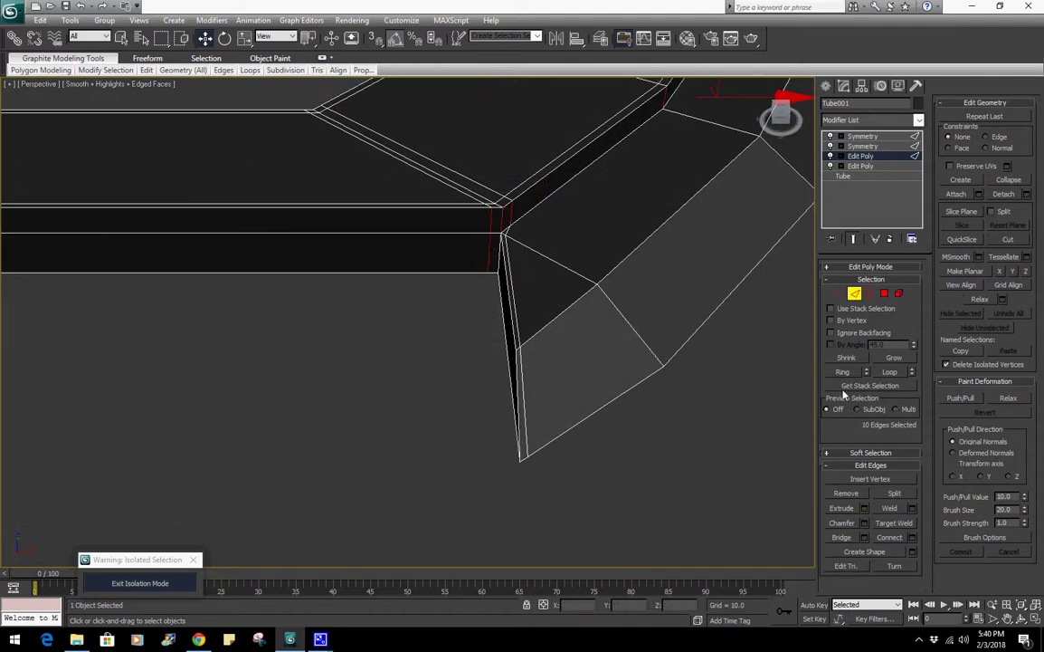
click(849, 373)
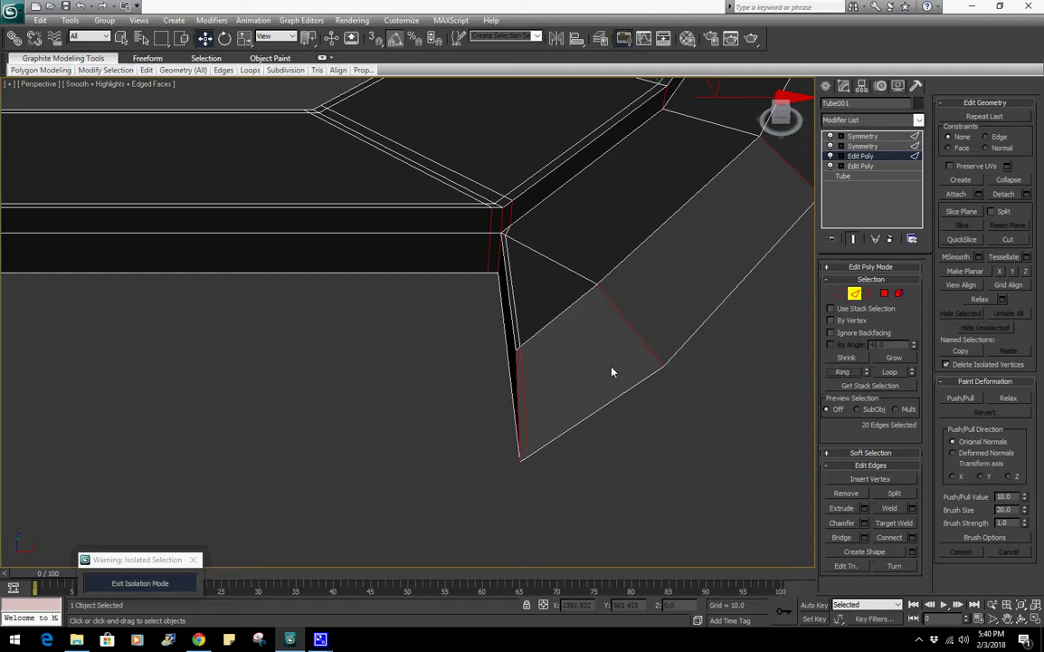
Connect the selected side-wall and outer-bevel edges with 2 segments and a pinch of 61
click(912, 537)
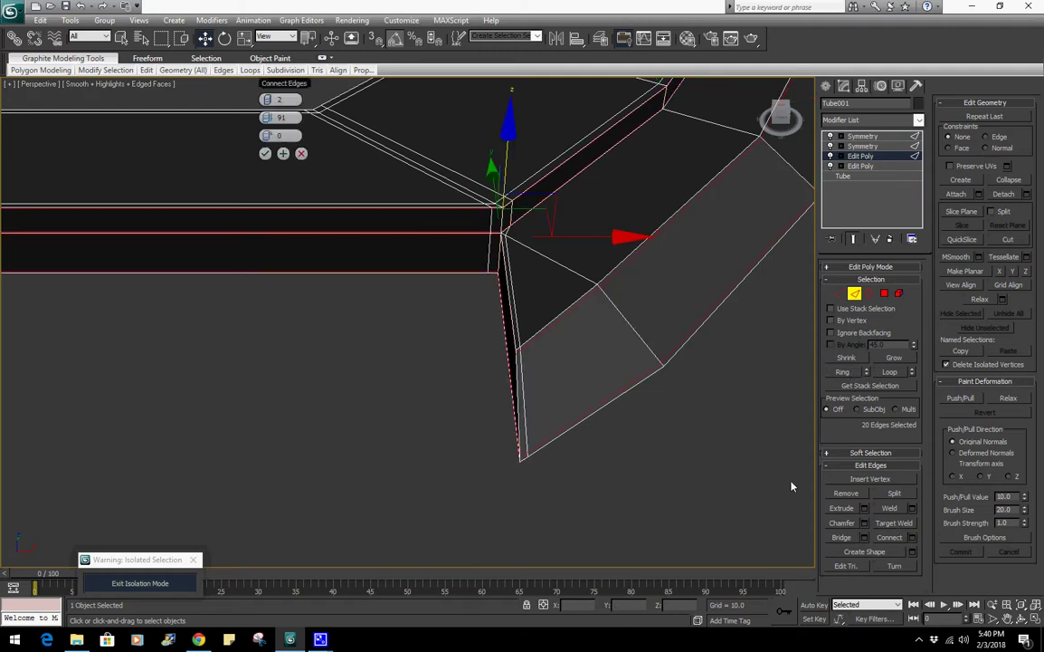
drag(263, 120, 193, 124)
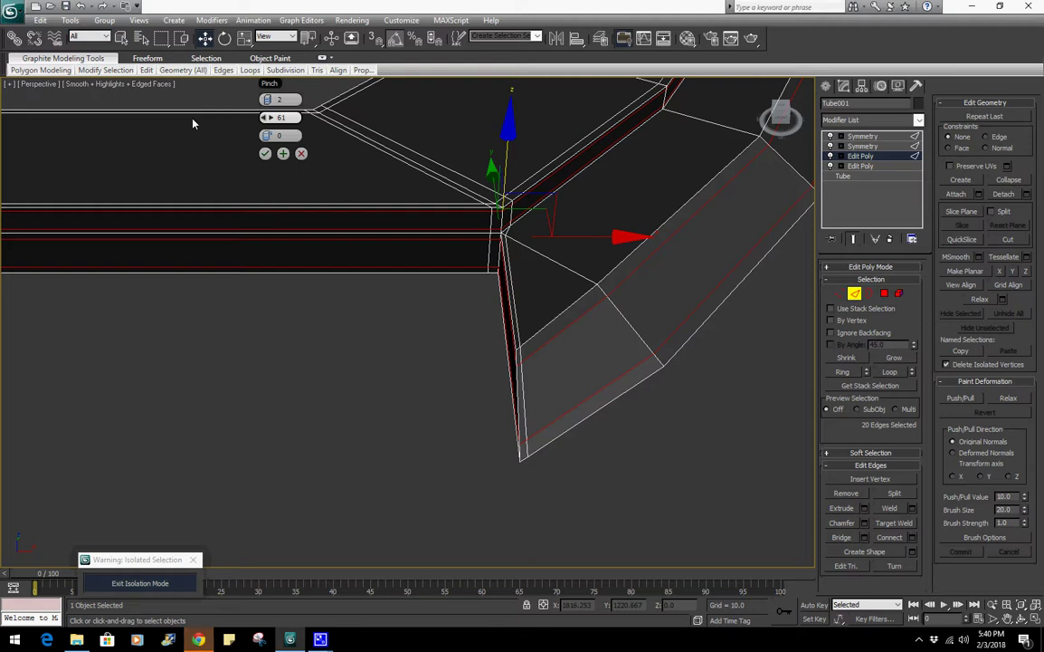
click(299, 156)
middle_drag(596, 283, 596, 333)
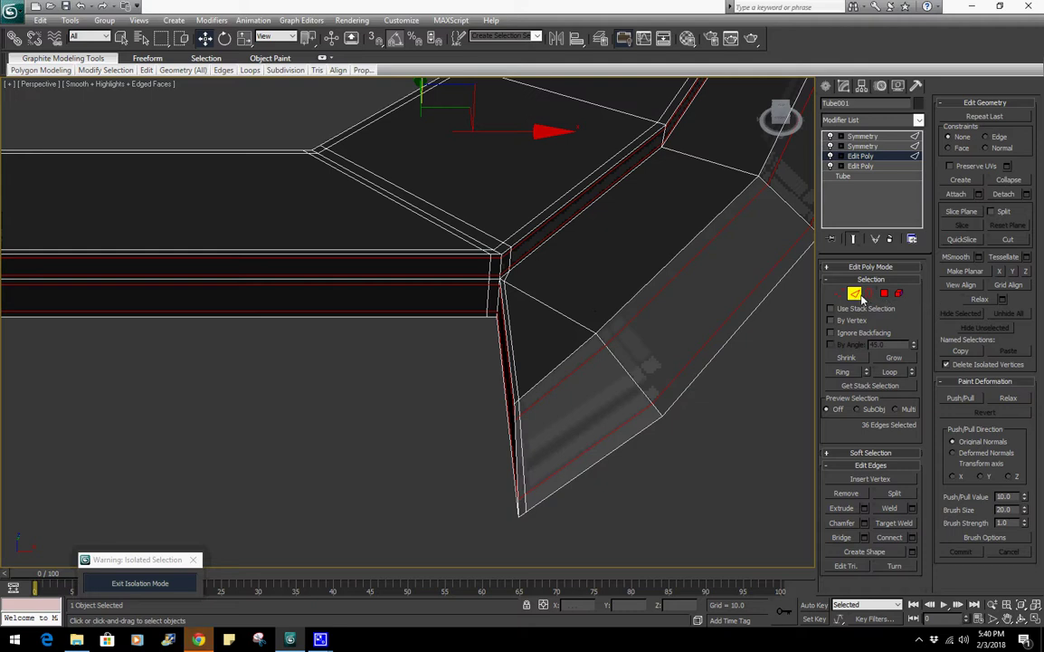
Leave edge editing, add a MeshSmooth modifier above the Edit Poly, and hide the edged-faces display
click(859, 296)
click(860, 120)
scroll(876, 170, down, 10)
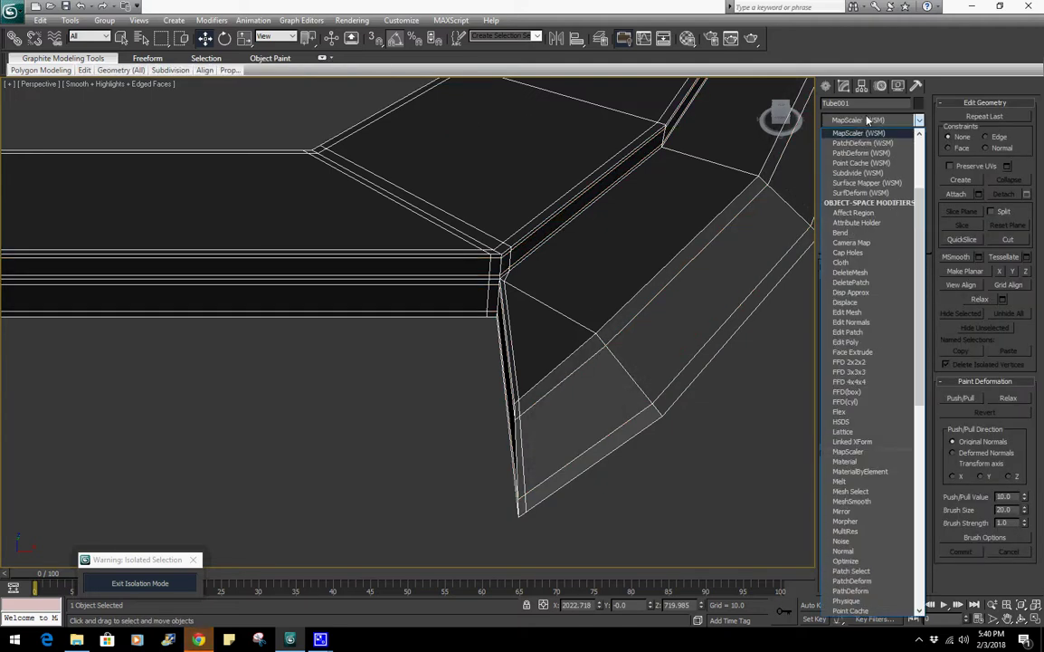
click(876, 170)
key(F4)
scroll(592, 327, down, 5)
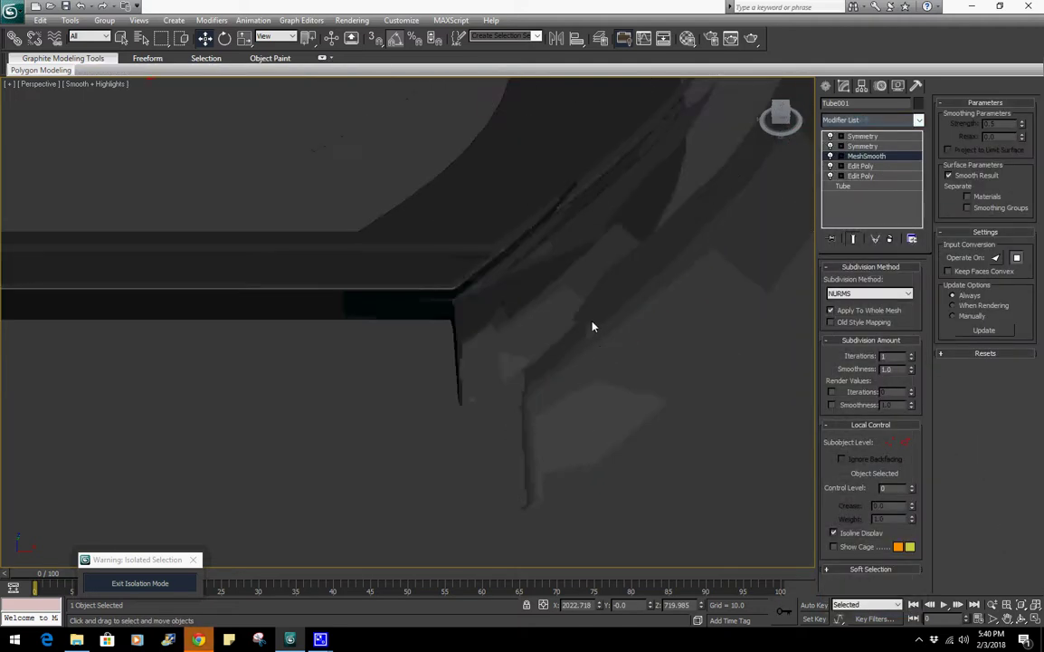
alt+middle_drag(603, 294, 603, 318)
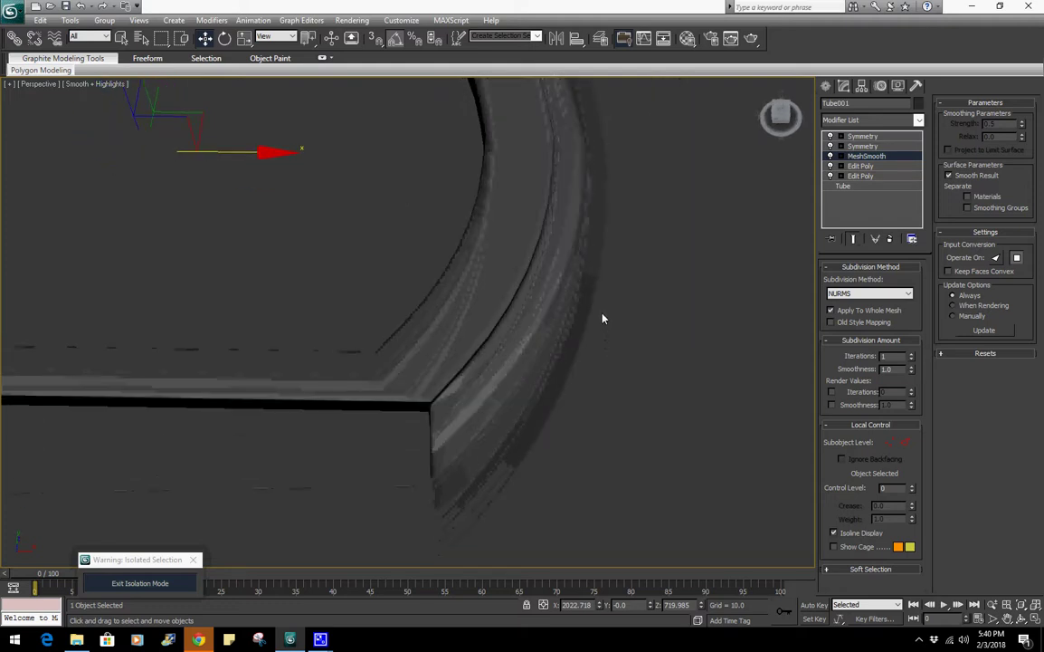
Set the MeshSmooth iterations to 2 and examine the smoothed corner with and without its edges shown
click(912, 354)
middle_drag(509, 295, 579, 296)
scroll(593, 328, down, 5)
scroll(565, 351, up, 5)
key(F4)
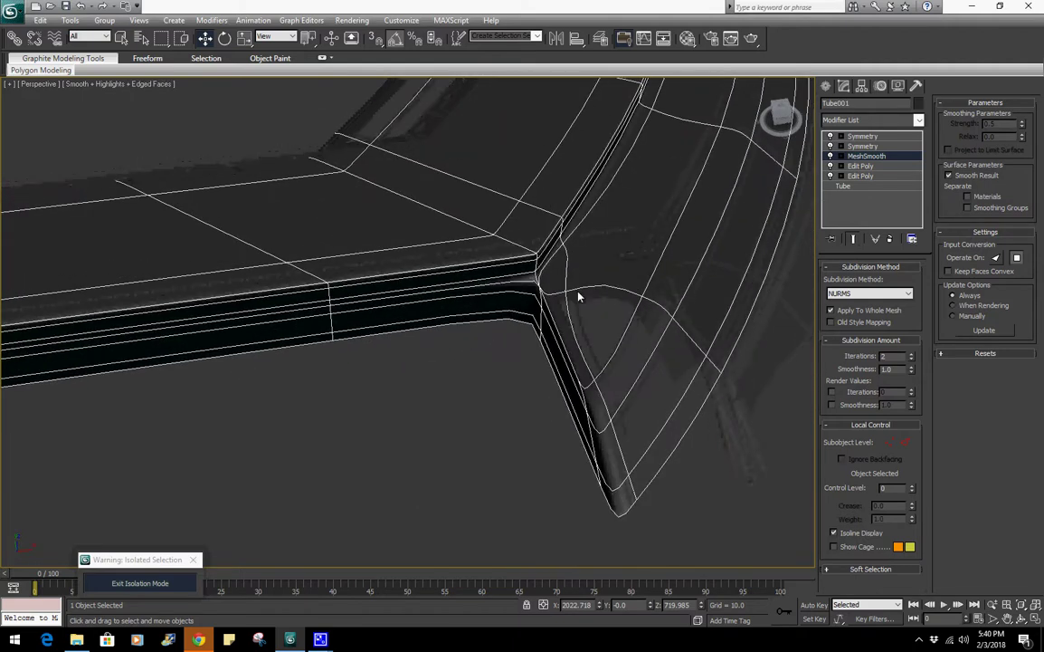
key(F4)
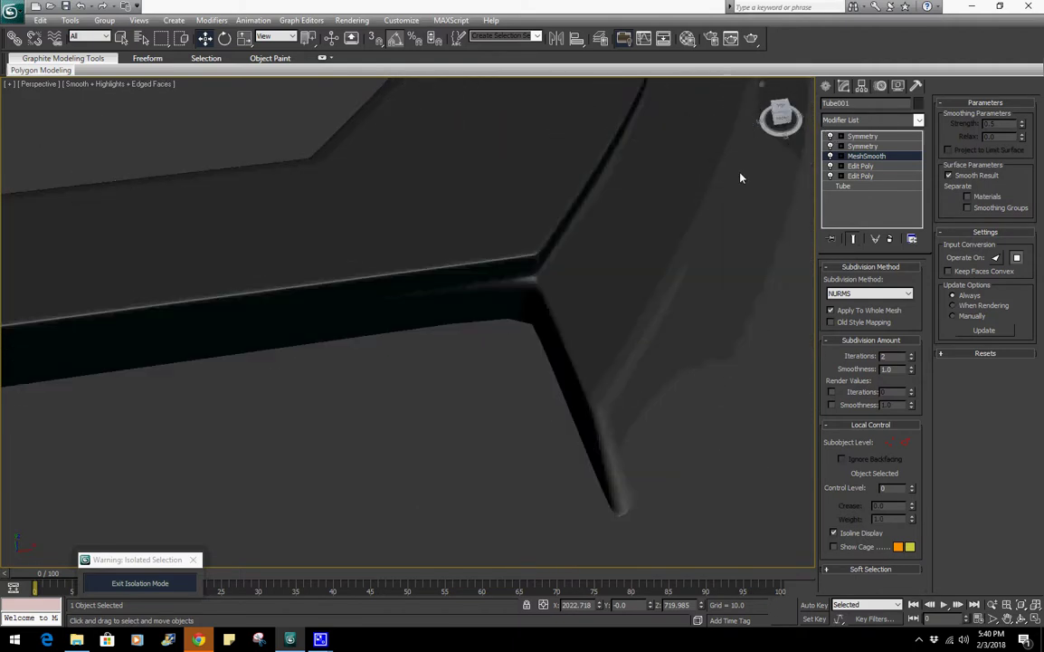
Examine the overall smoothed frame and the shading where the straight bar meets the curved end
scroll(688, 208, down, 10)
scroll(559, 345, down, 3)
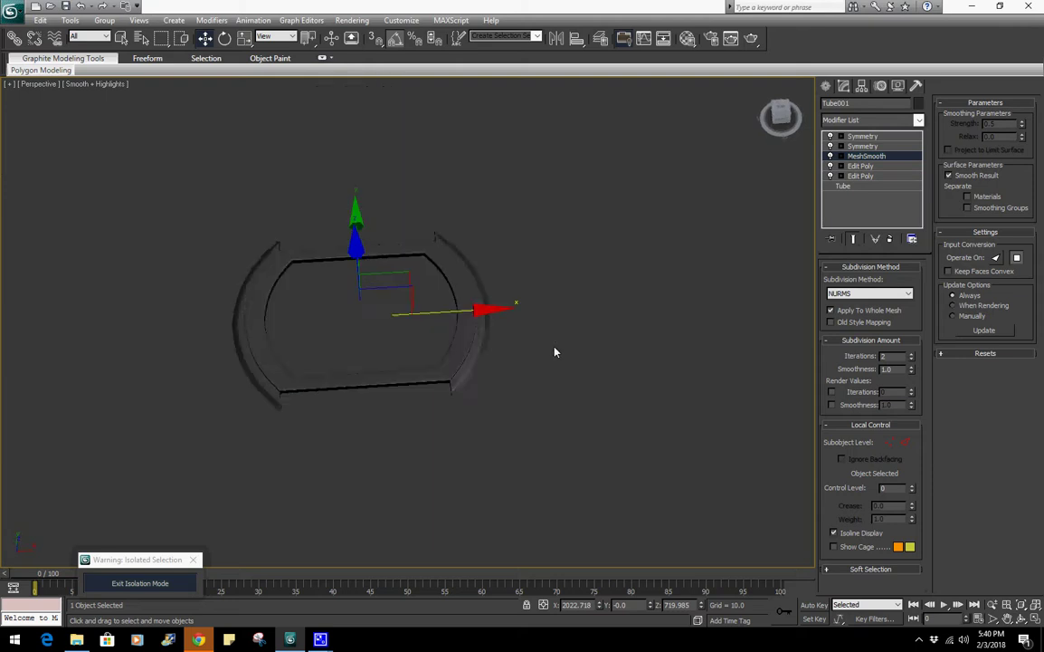
mouse_move(555, 352)
alt+middle_down()
mouse_move(550, 366)
mouse_move(571, 331)
mouse_move(555, 373)
mouse_move(438, 222)
mouse_move(502, 227)
mouse_move(567, 341)
alt+middle_up()
scroll(547, 386, up, 5)
scroll(440, 222, up, 5)
scroll(567, 341, up, 2)
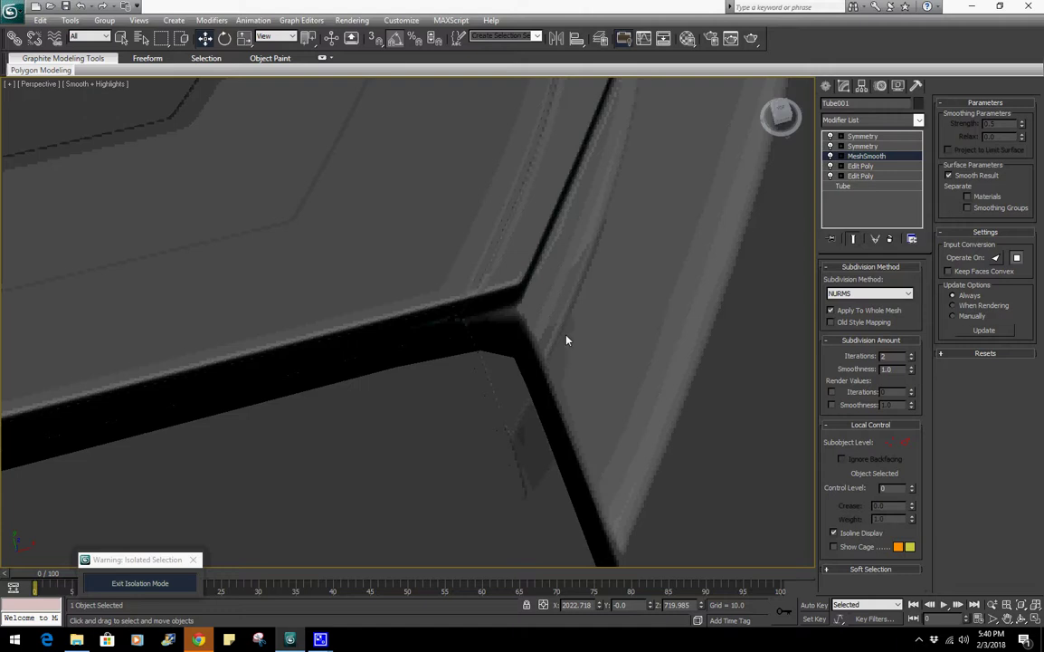
Show the mesh edges and switch off the upper Symmetry and the MeshSmooth modifiers to expose the corner's base topology
key(F4)
click(830, 137)
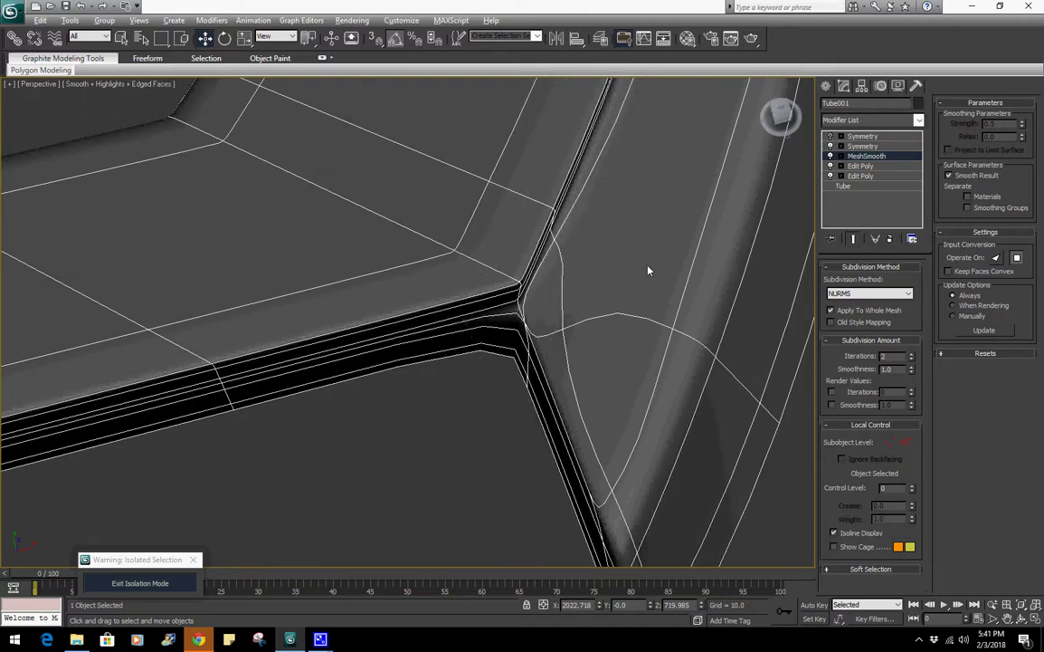
alt+middle_drag(648, 269, 690, 231)
click(832, 156)
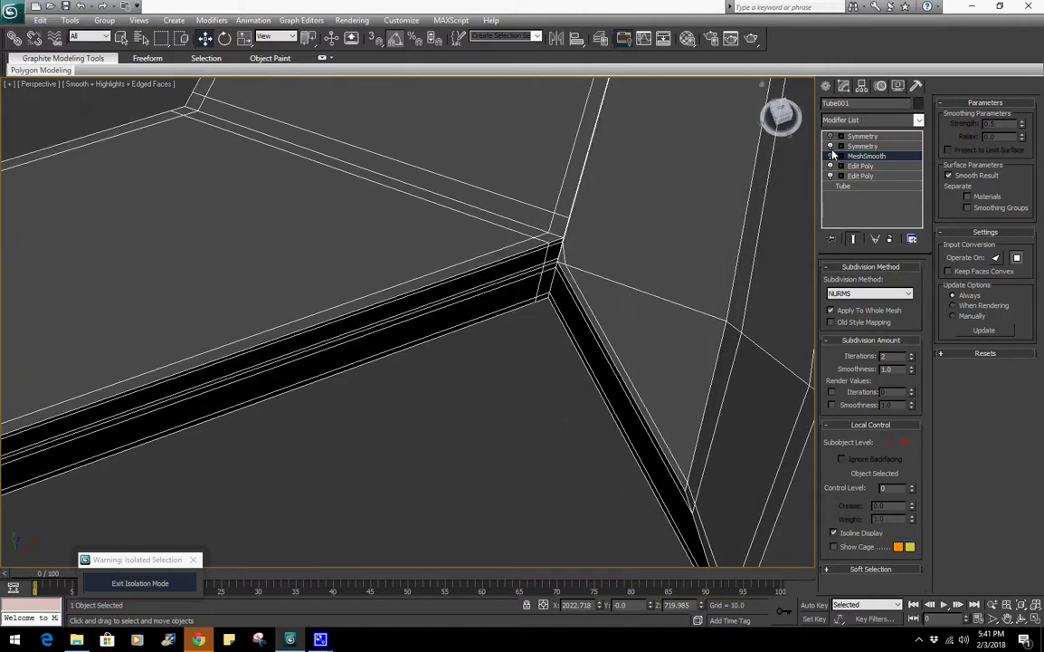
Replace the MeshSmooth beneath the two Symmetry modifiers with a new one at the top of the stack, set to 2 iterations
alt+middle_drag(571, 273, 535, 374)
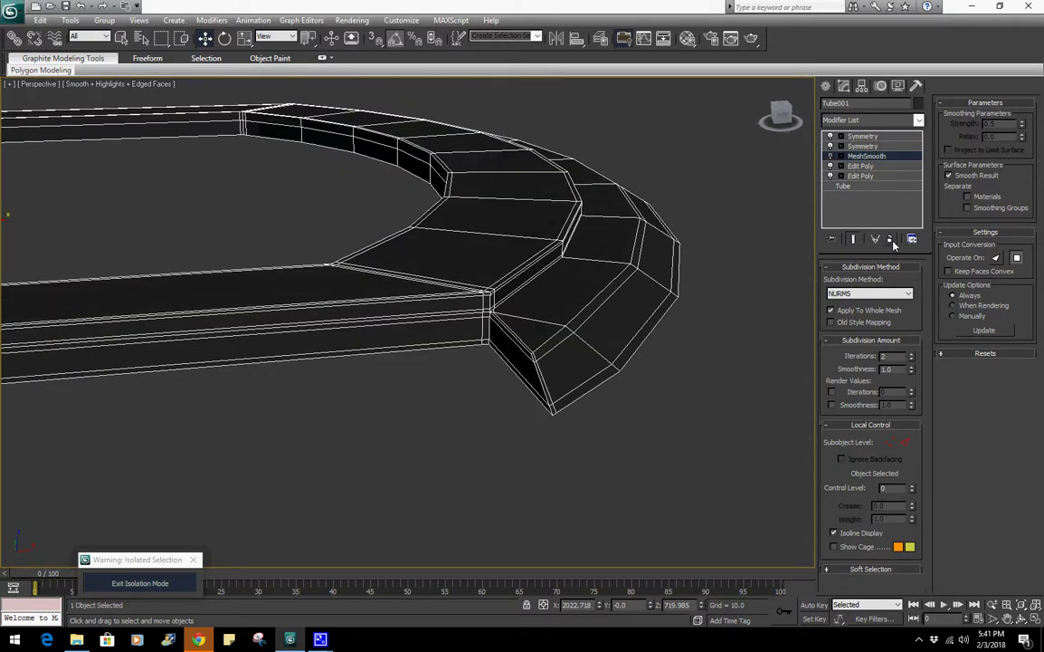
click(890, 240)
click(871, 137)
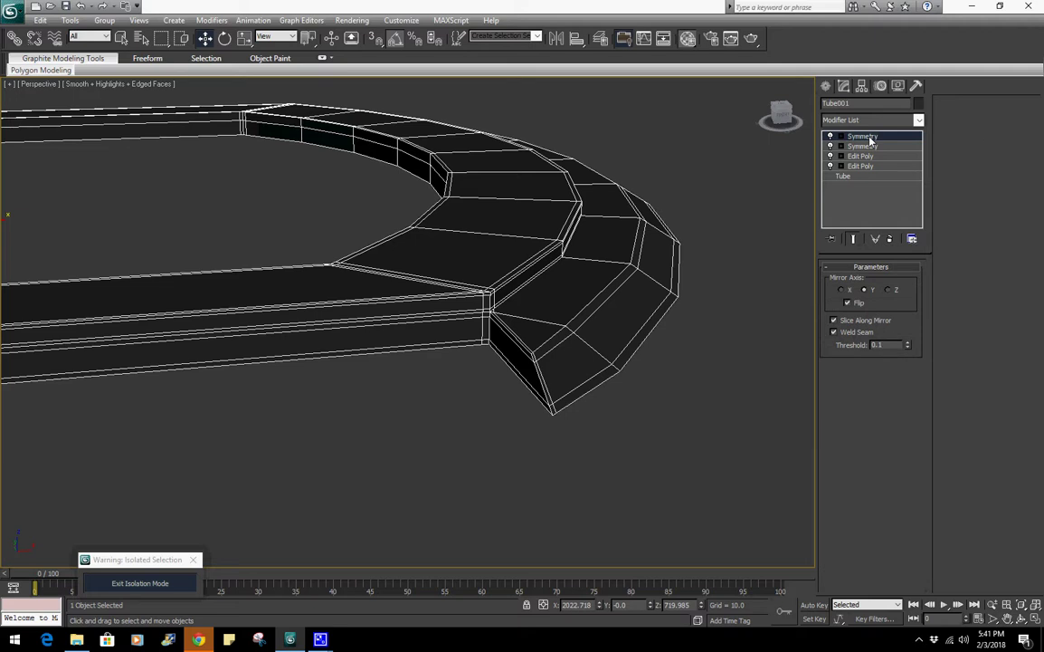
click(866, 121)
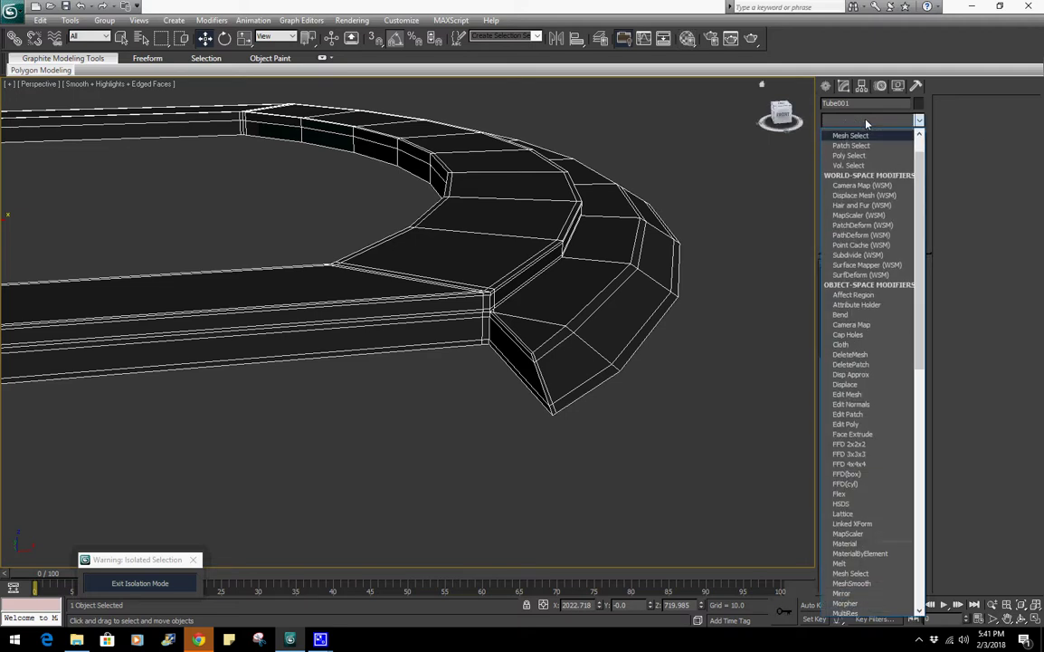
key(m)
key(m)
key(m)
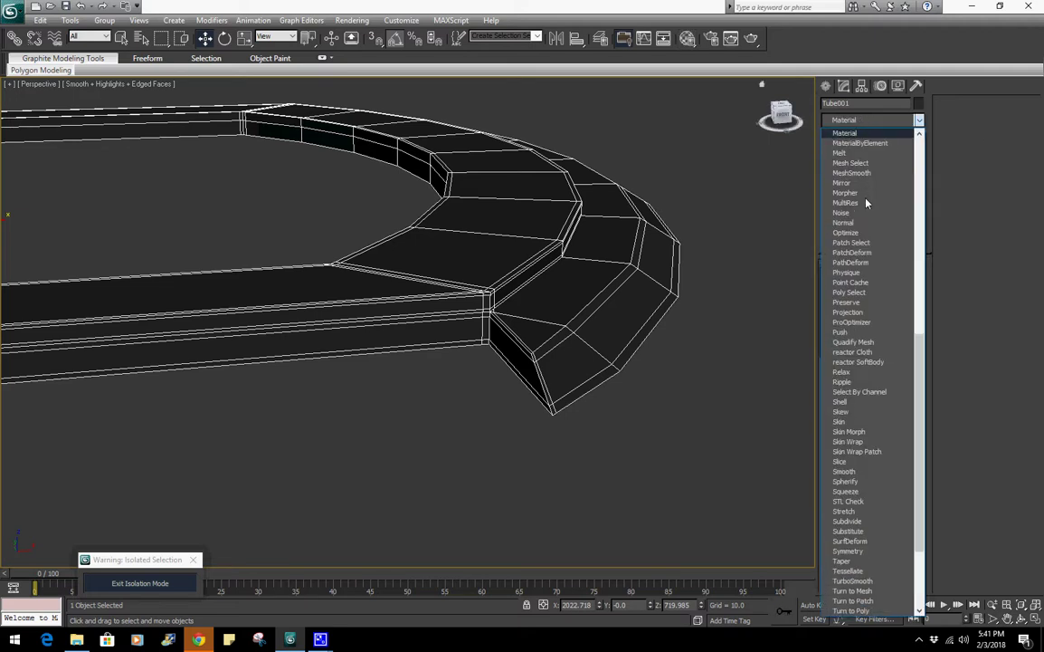
click(855, 172)
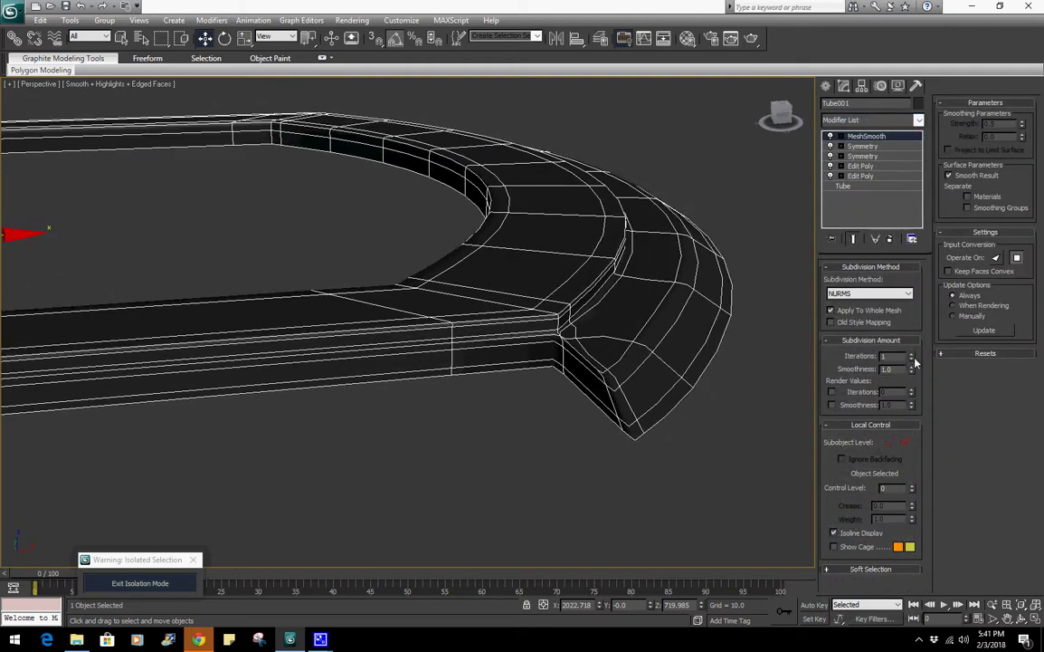
click(912, 354)
Examine the smoothed frame without edged faces, then in the Top view in both wireframe and shaded display
key(F4)
scroll(597, 297, down, 3)
alt+middle_drag(591, 288, 590, 371)
key(z)
scroll(586, 375, down, 2)
key(t)
key(z)
key(F4)
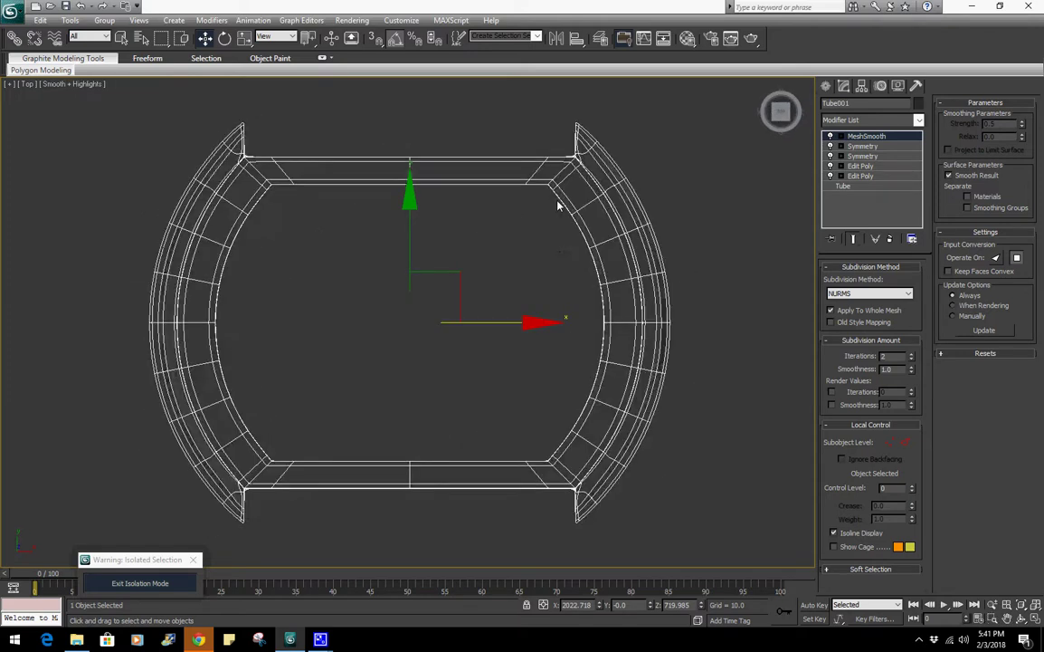
scroll(629, 466, up, 3)
key(F4)
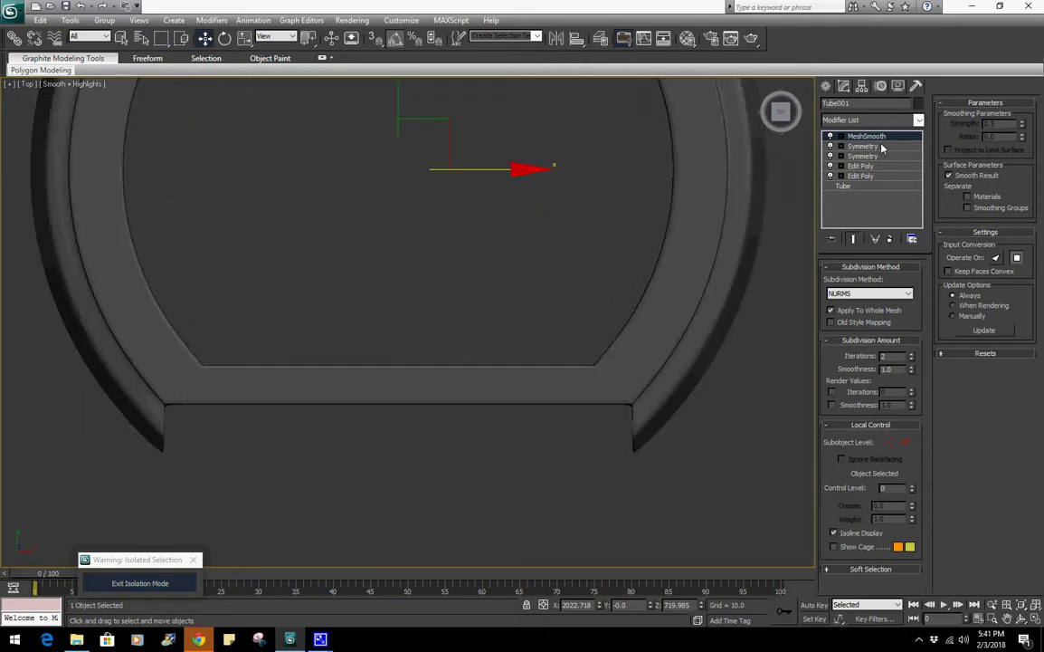
Widen the straight bars by moving their outer-edge vertices about 4 units outward along Y in the upper Edit Poly, keeping MeshSmooth enabled
click(862, 167)
key(1)
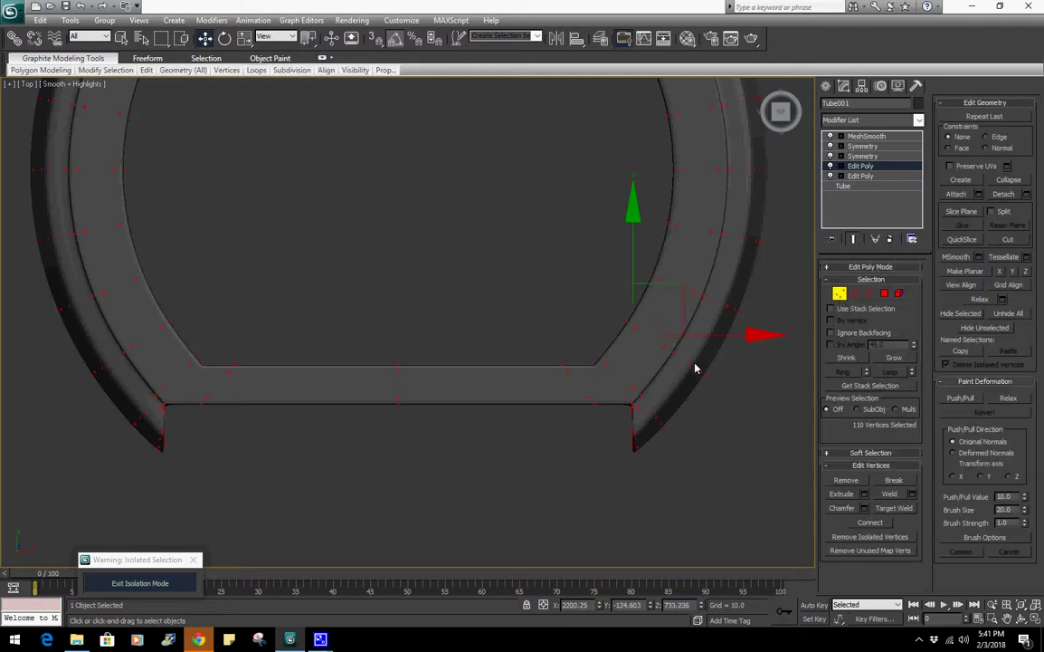
key(F3)
click(647, 386)
middle_drag(645, 384, 592, 340)
scroll(592, 340, up, 5)
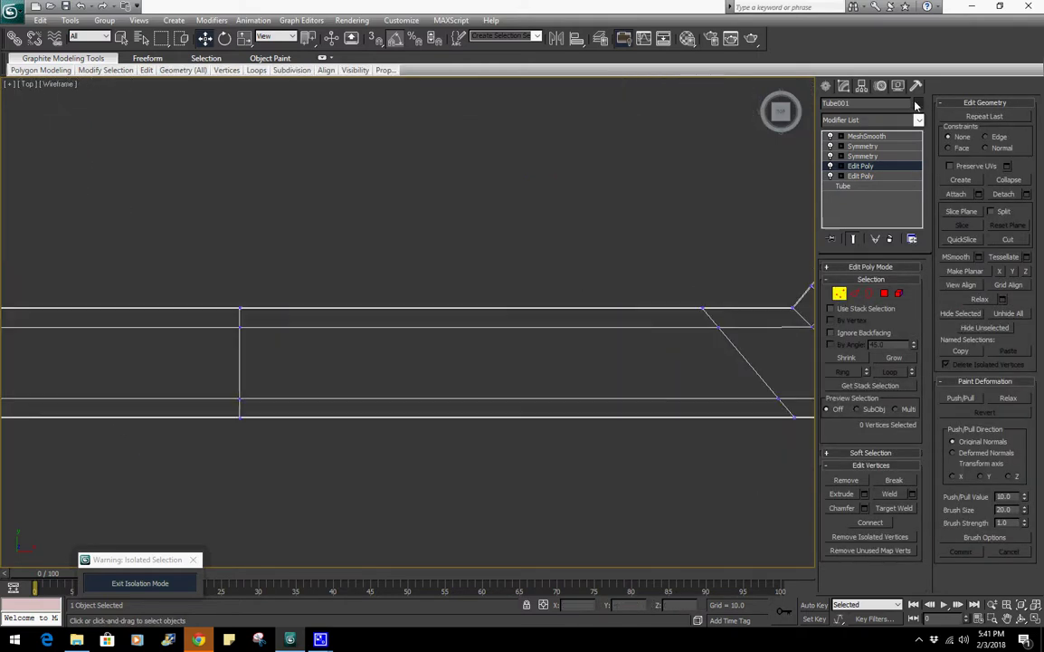
click(830, 137)
middle_drag(707, 397, 464, 322)
drag(681, 305, 625, 364)
scroll(535, 365, down, 3)
ctrl+drag(316, 323, 203, 357)
scroll(312, 347, up, 1)
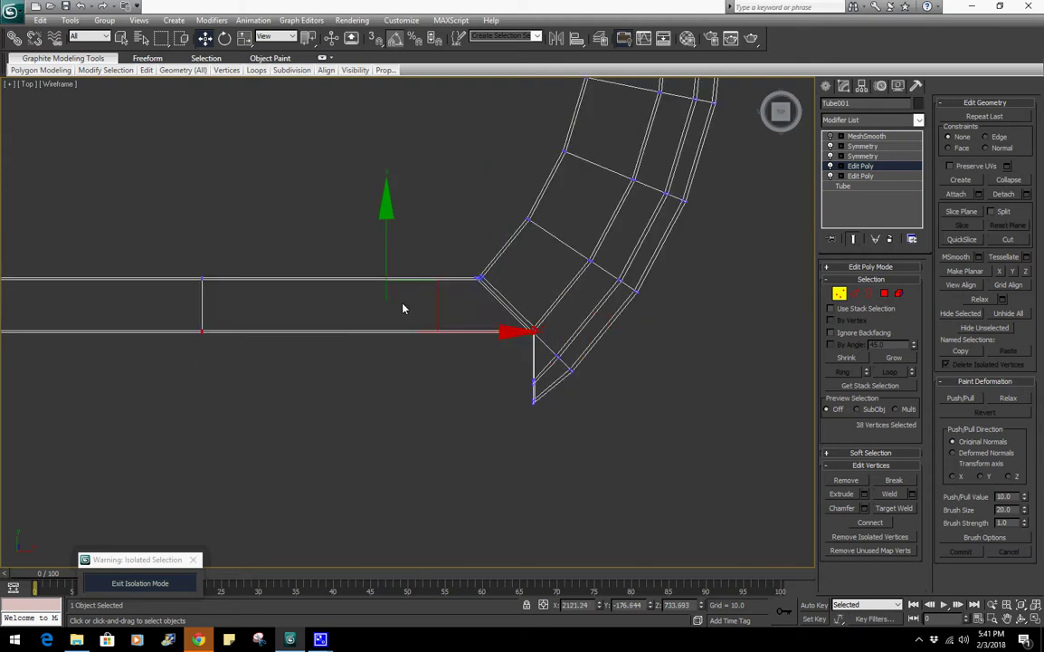
click(828, 136)
mouse_move(394, 242)
middle_down()
mouse_move(476, 249)
mouse_move(507, 288)
mouse_move(508, 353)
middle_up()
scroll(478, 235, down, 3)
scroll(498, 268, up, 1)
key(F3)
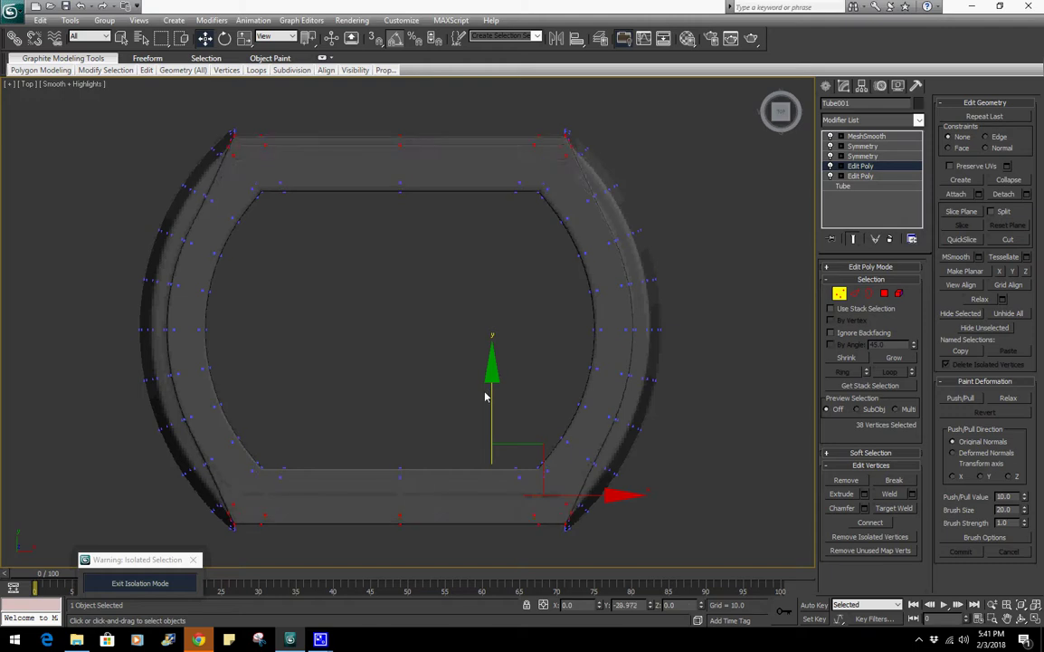
drag(486, 362, 488, 382)
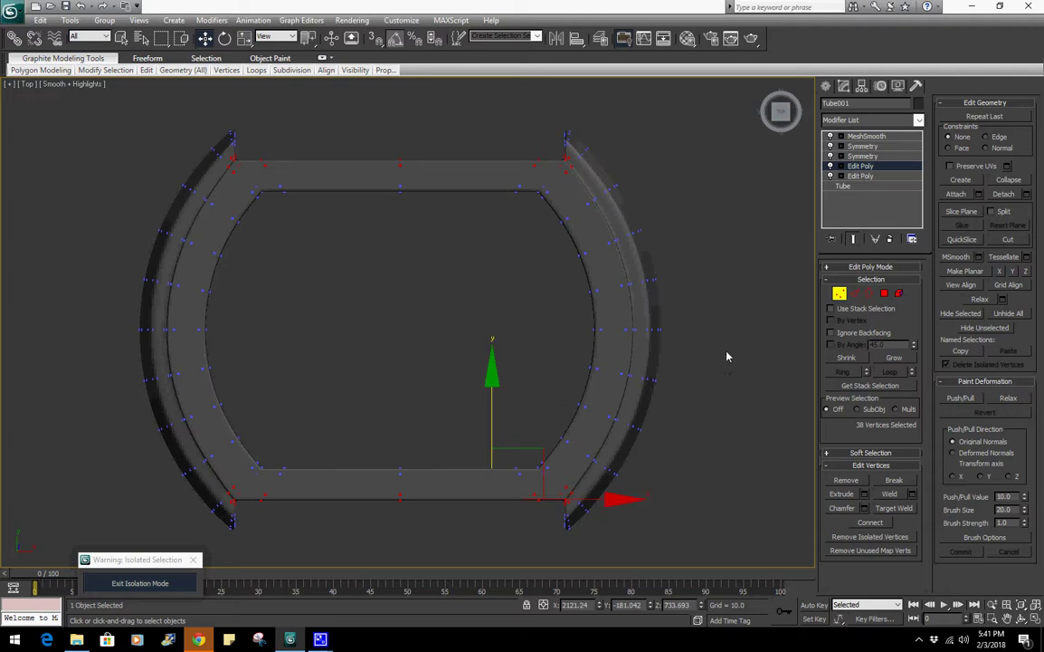
click(839, 293)
key(F3)
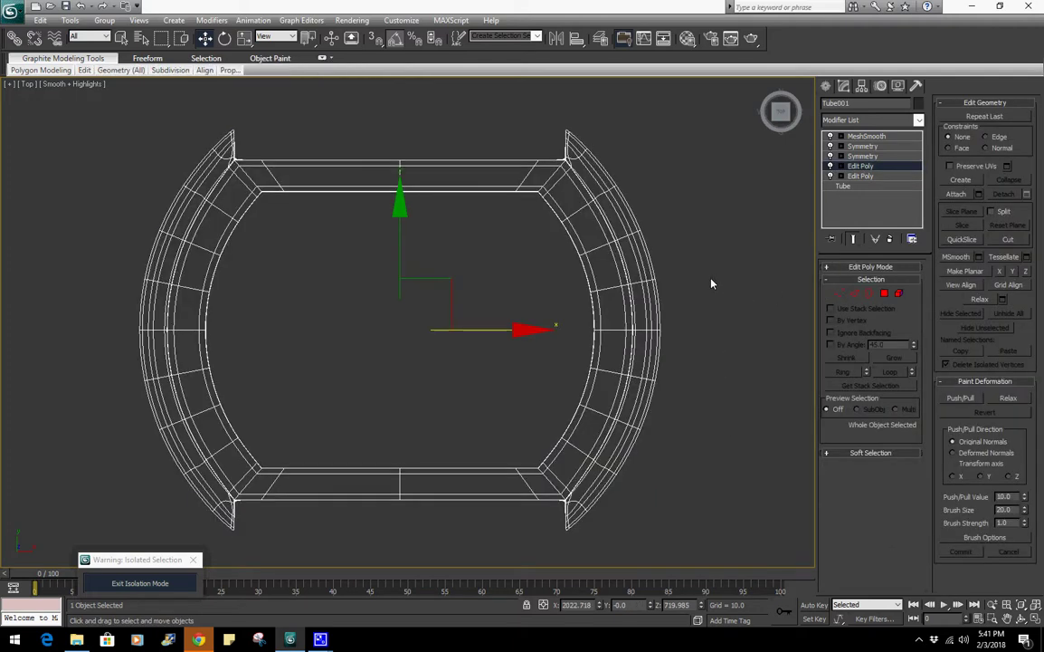
key(F3)
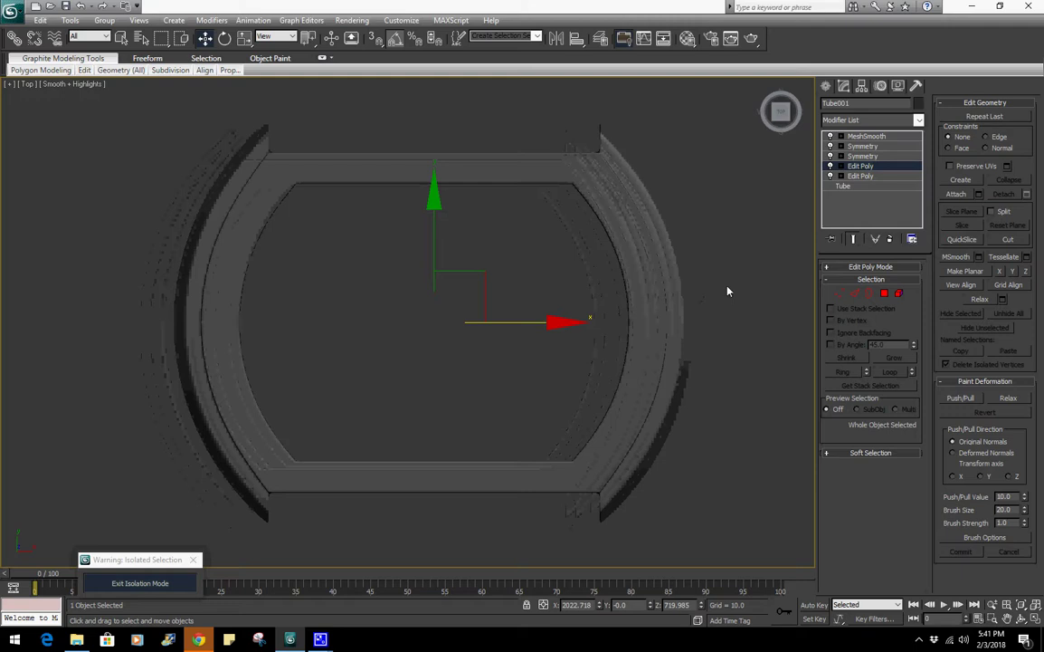
Create a sphere with a radius of about 9.25 on the upper straight bar, just beside its midpoint, in the Top view
click(826, 86)
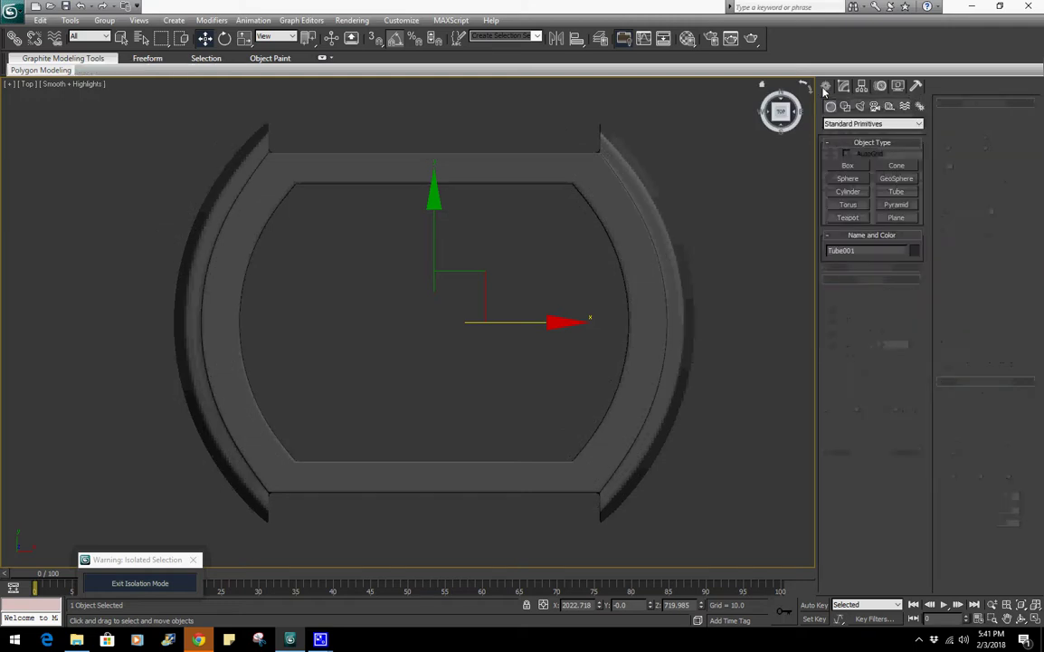
click(848, 178)
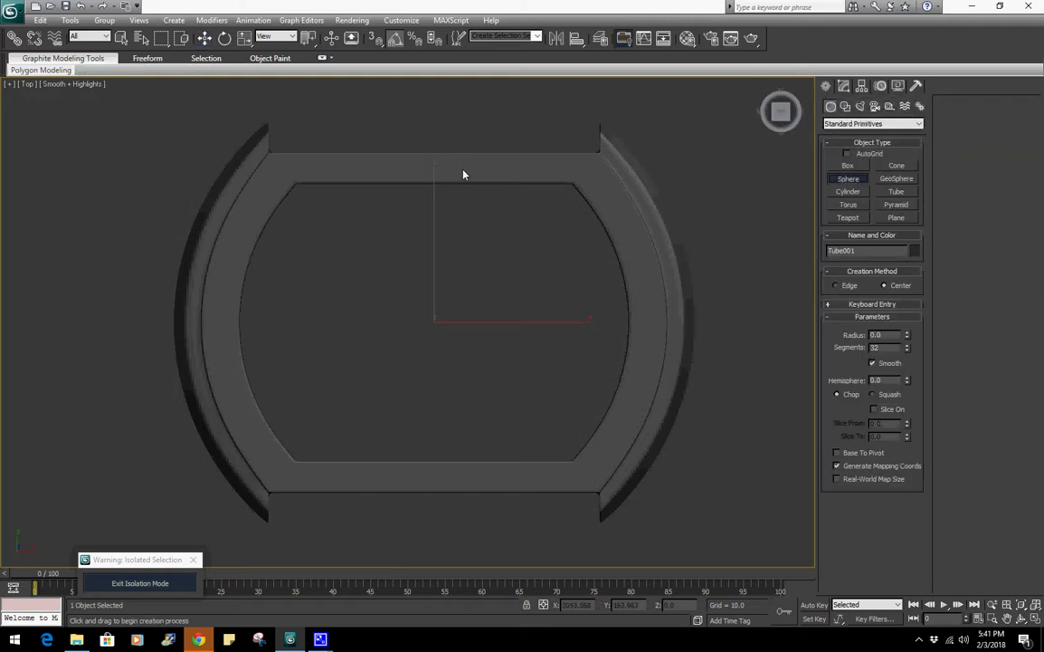
key(F3)
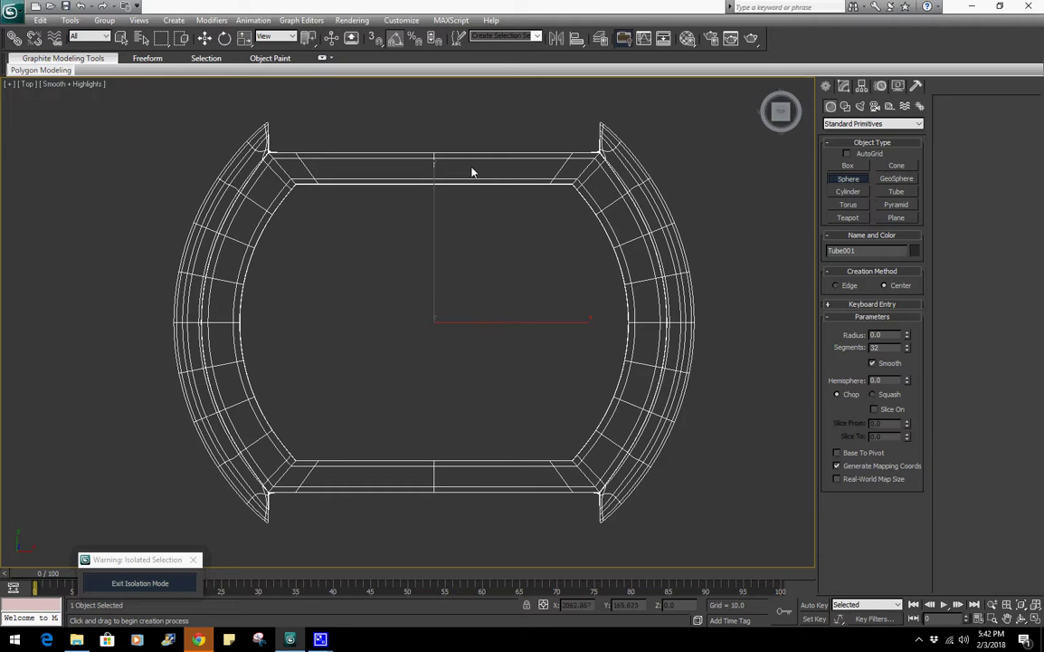
drag(464, 171, 471, 175)
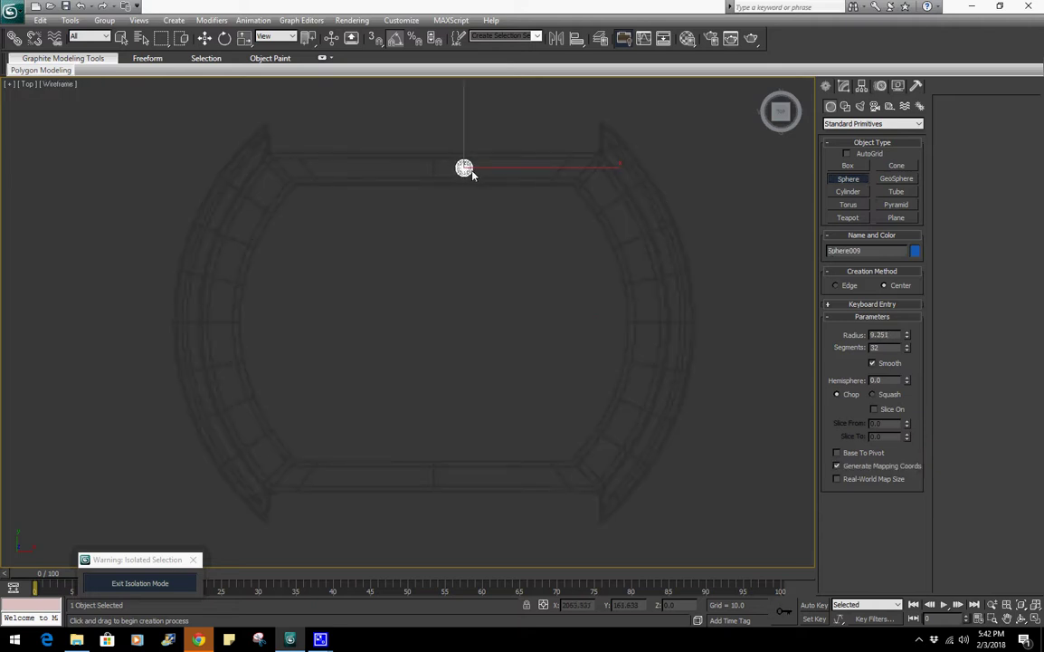
key(w)
Raise the new sphere along Z towards the frame in the Perspective view
middle_drag(503, 230, 505, 350)
scroll(505, 349, up, 7)
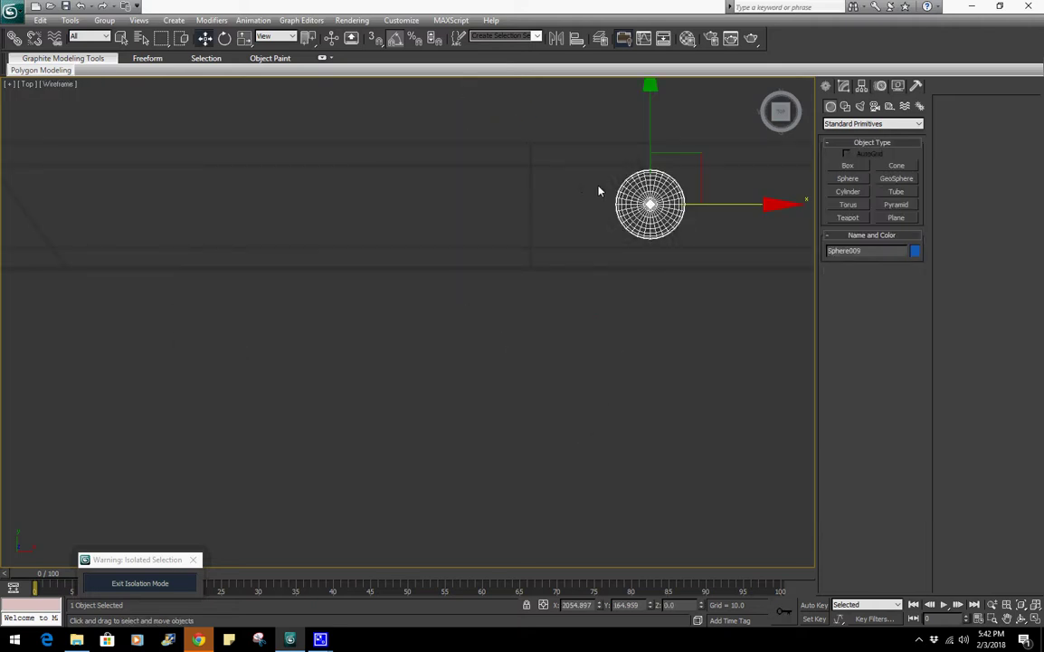
key(F3)
scroll(628, 271, down, 4)
key(p)
key(z)
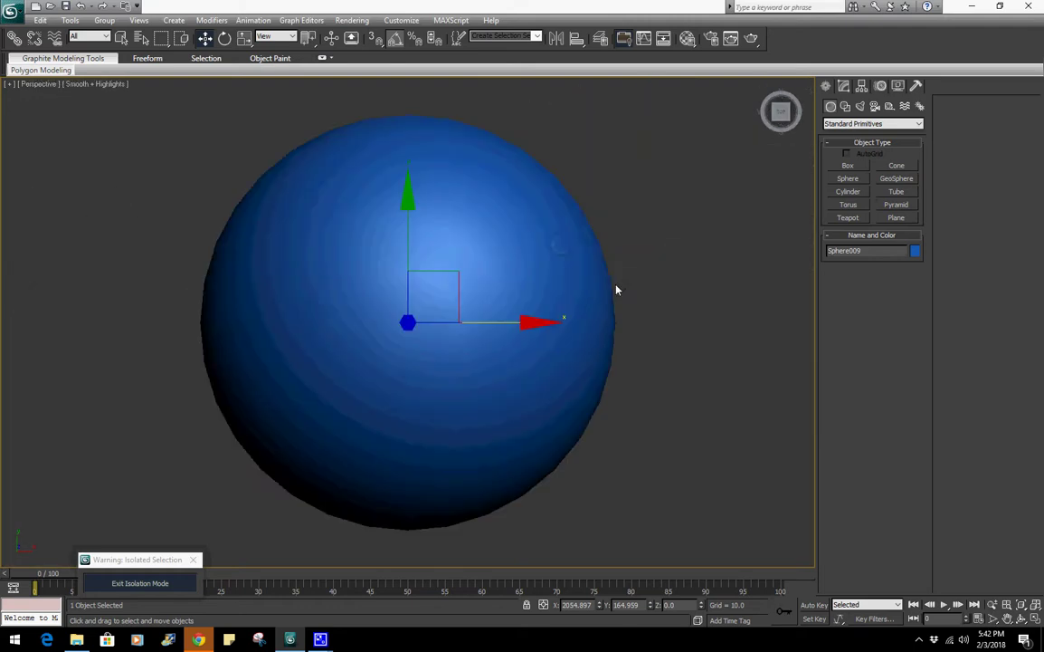
scroll(618, 292, down, 6)
alt+middle_drag(562, 311, 448, 290)
drag(448, 290, 420, 176)
key(z)
Adjust the sphere's height to Z of about 737.7 so its lower half sinks into the bar's top face
scroll(473, 294, down, 6)
alt+middle_drag(525, 352, 436, 351)
drag(410, 226, 390, 419)
key(F4)
middle_drag(518, 438, 503, 312)
scroll(502, 314, up, 5)
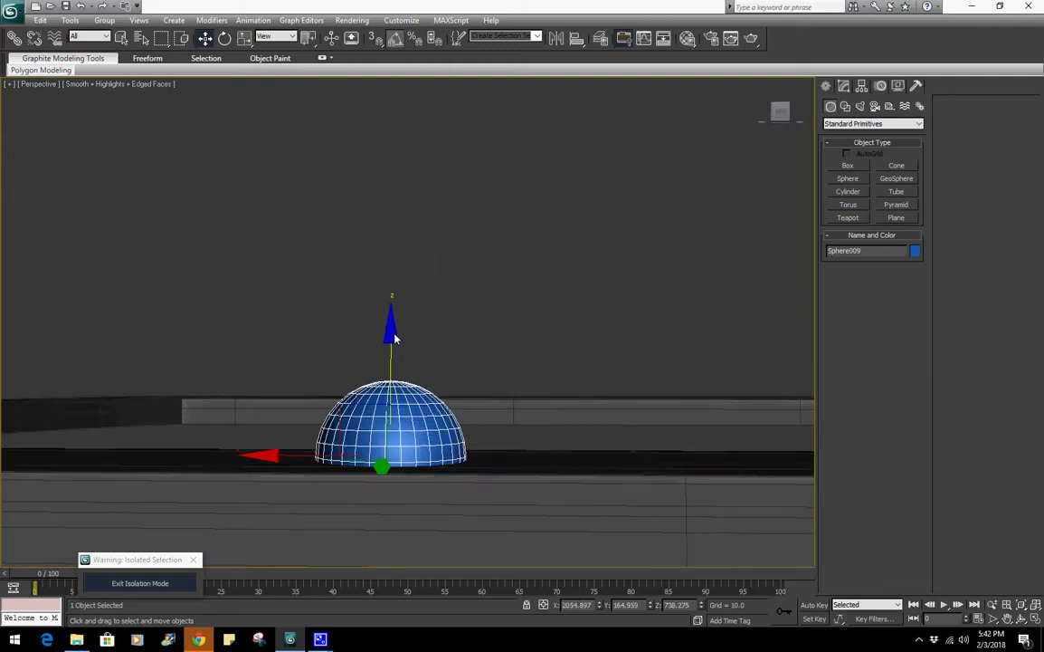
drag(393, 338, 363, 343)
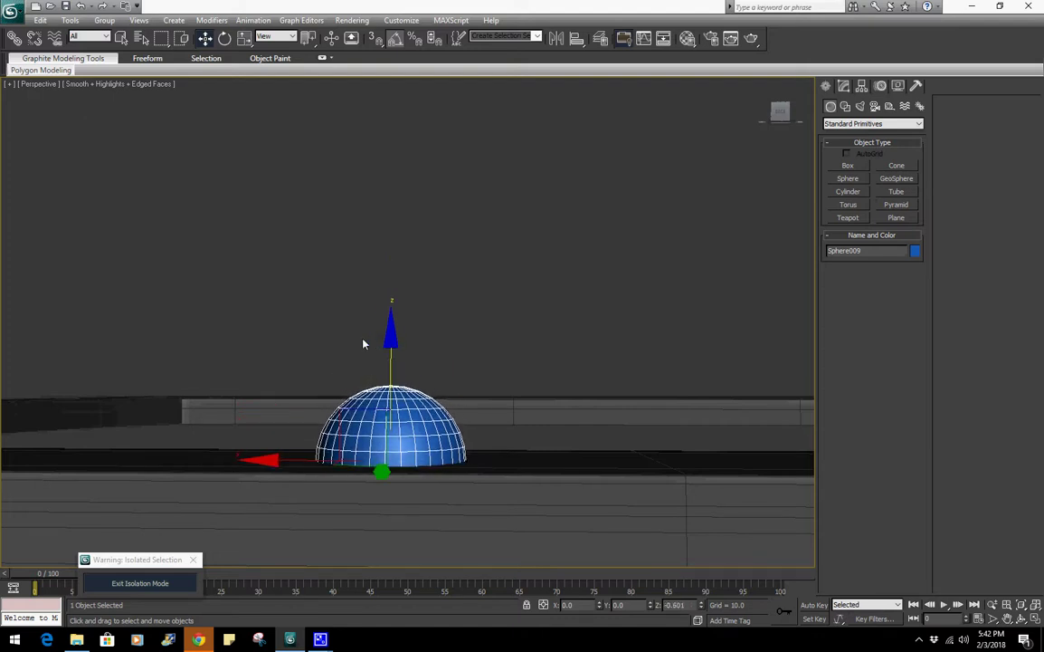
scroll(362, 343, down, 3)
alt+middle_drag(363, 343, 636, 224)
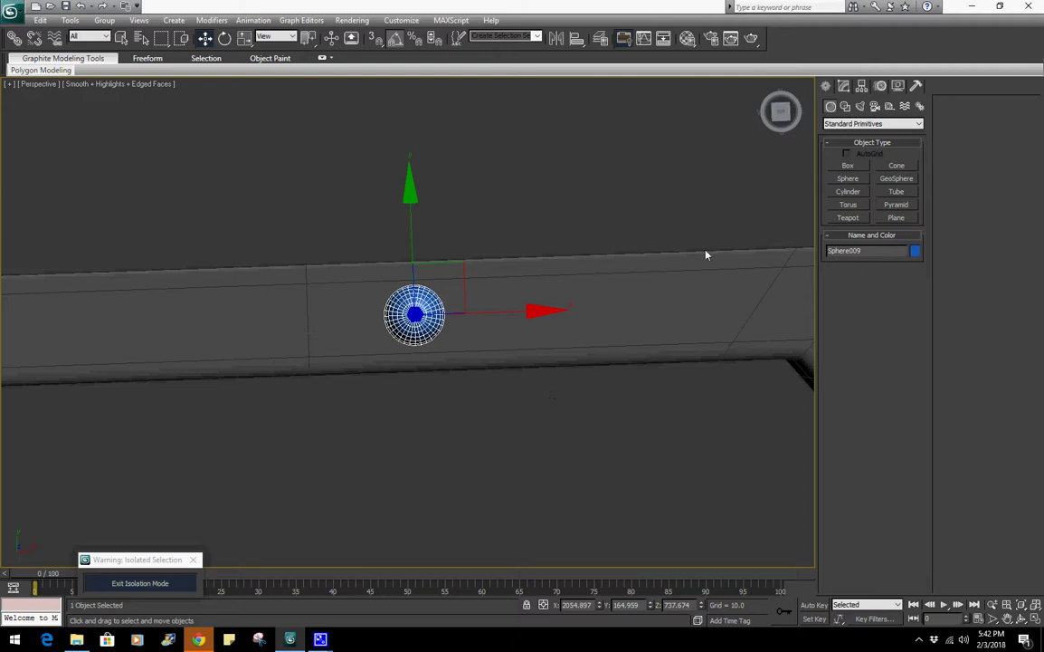
Add an Edit Poly modifier to the sphere
click(844, 85)
click(859, 120)
click(859, 120)
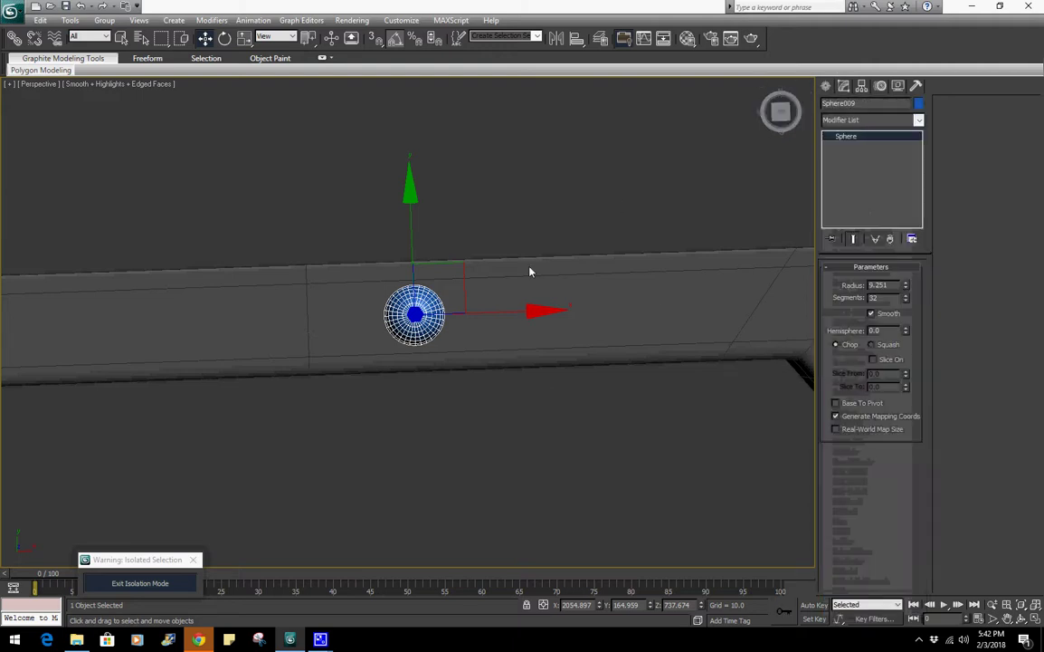
click(854, 124)
key(e)
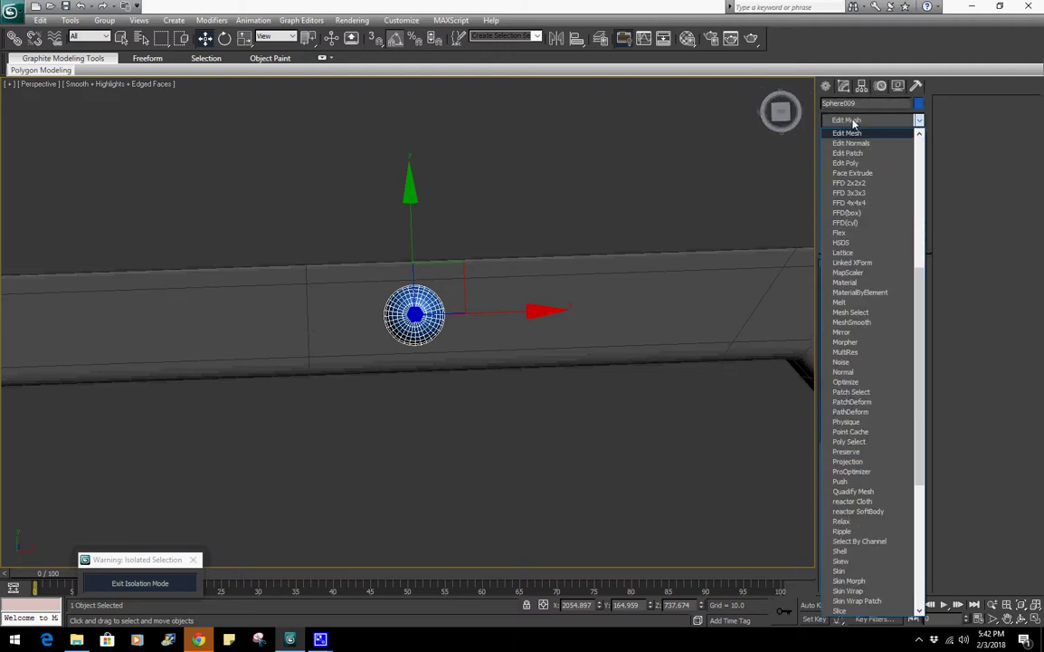
click(862, 163)
Clone the sphere element along X to about 2135.5, near the bar's corner, keeping the copy in the same object
click(900, 293)
drag(570, 140, 203, 402)
middle_drag(550, 368, 291, 324)
mouse_move(282, 303)
shift+mouse_down()
mouse_move(553, 267)
mouse_move(530, 271)
shift+mouse_up()
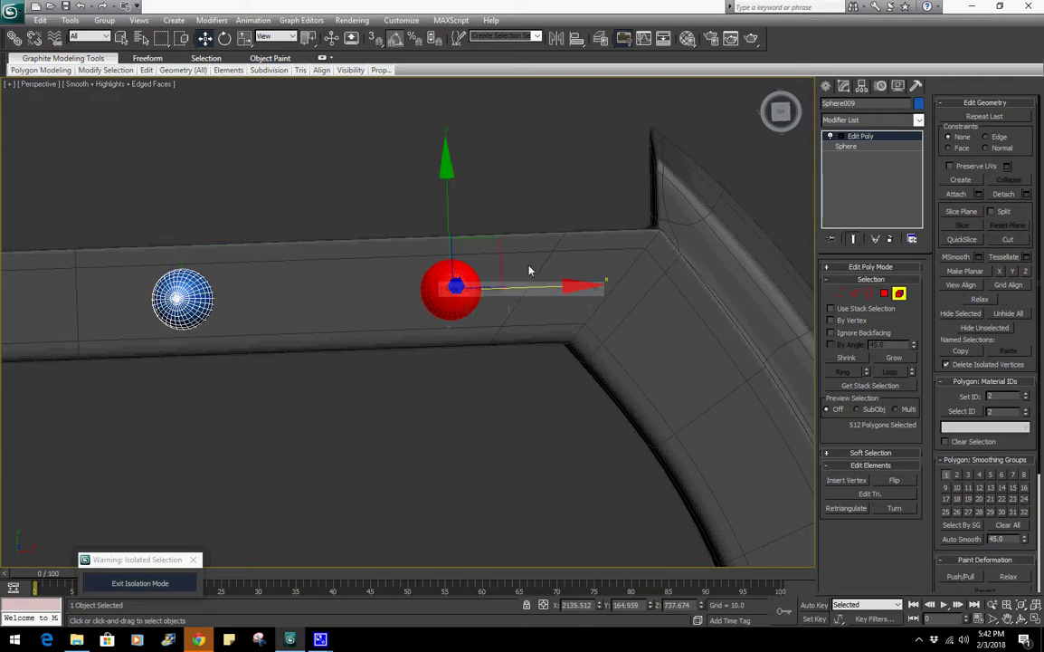
click(572, 333)
Move the sphere element nearest the bar's midpoint along X to about 2069.2 and leave element editing
scroll(422, 362, down, 5)
scroll(482, 335, up, 2)
middle_drag(422, 362, 520, 318)
mouse_move(452, 330)
mouse_down()
mouse_move(688, 164)
mouse_move(525, 146)
mouse_up()
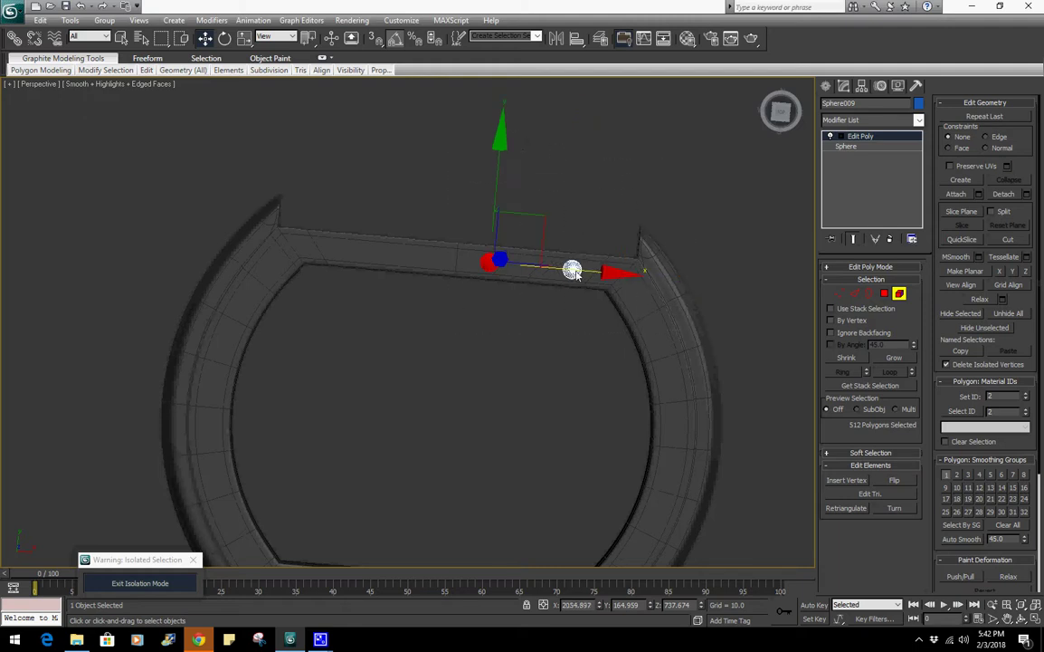
drag(596, 274, 596, 274)
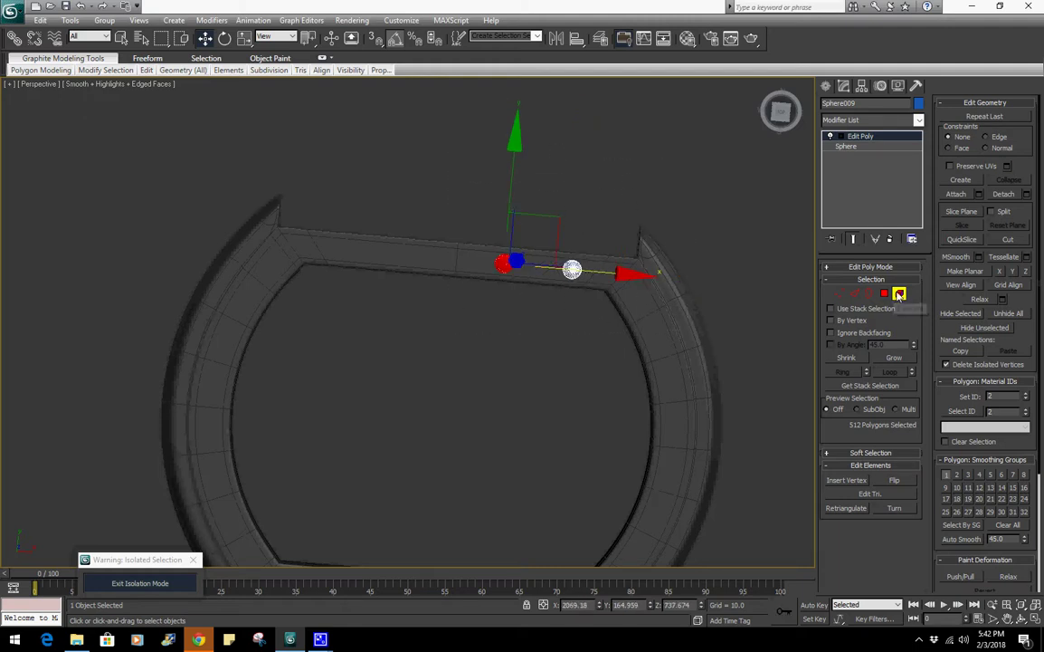
click(899, 294)
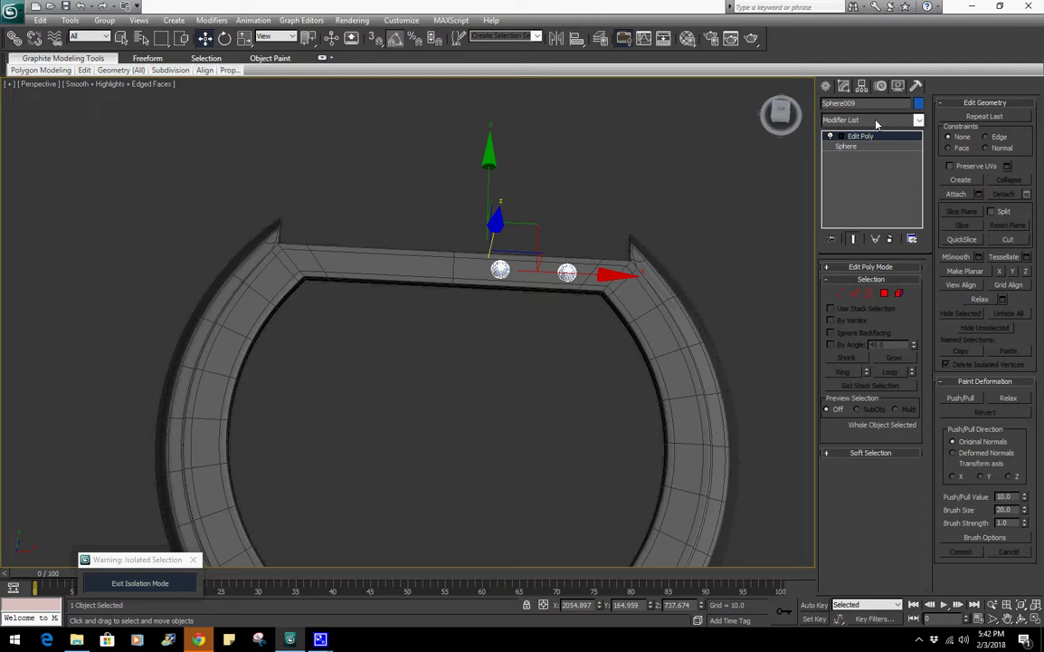
Align only the spheres' pivot to the frame's pivot point in the X, Y and Z positions
alt+middle_drag(506, 195, 539, 228)
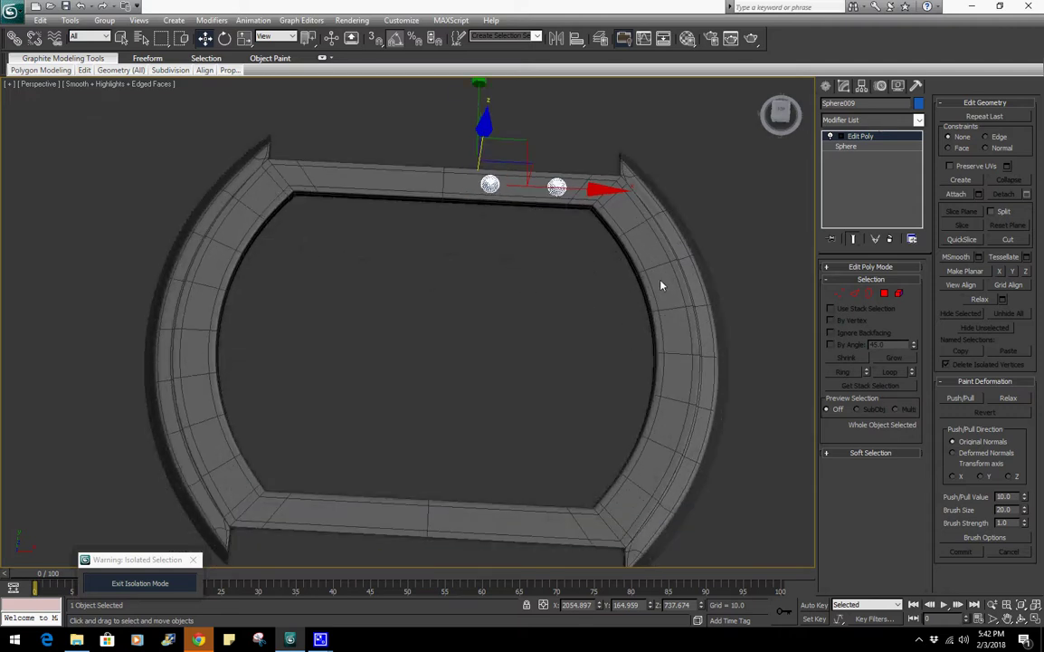
click(663, 282)
click(557, 187)
click(863, 86)
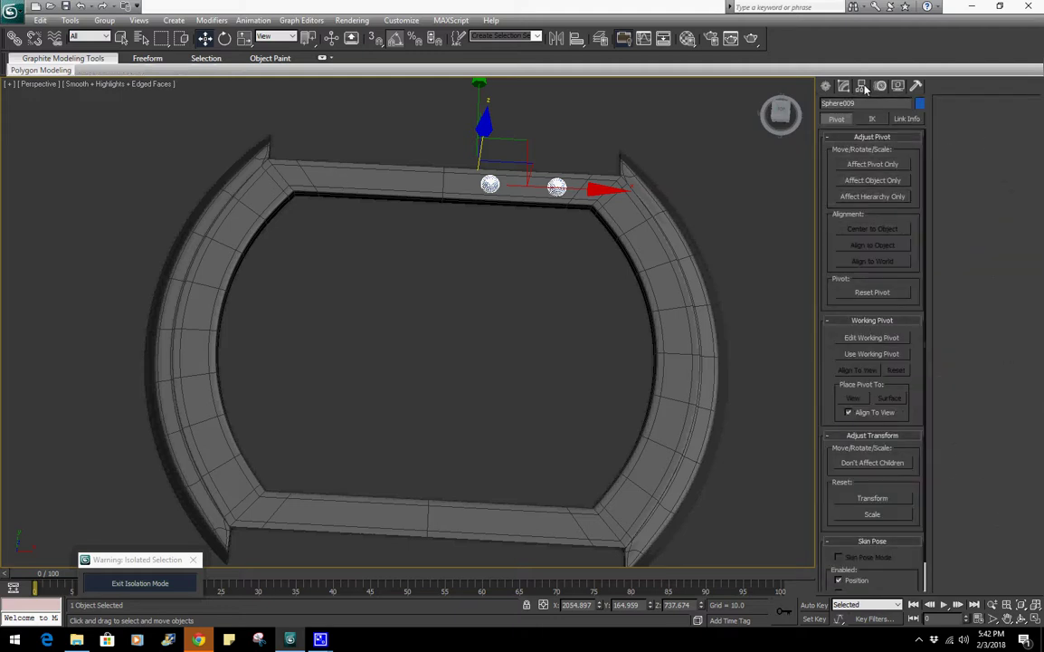
click(864, 167)
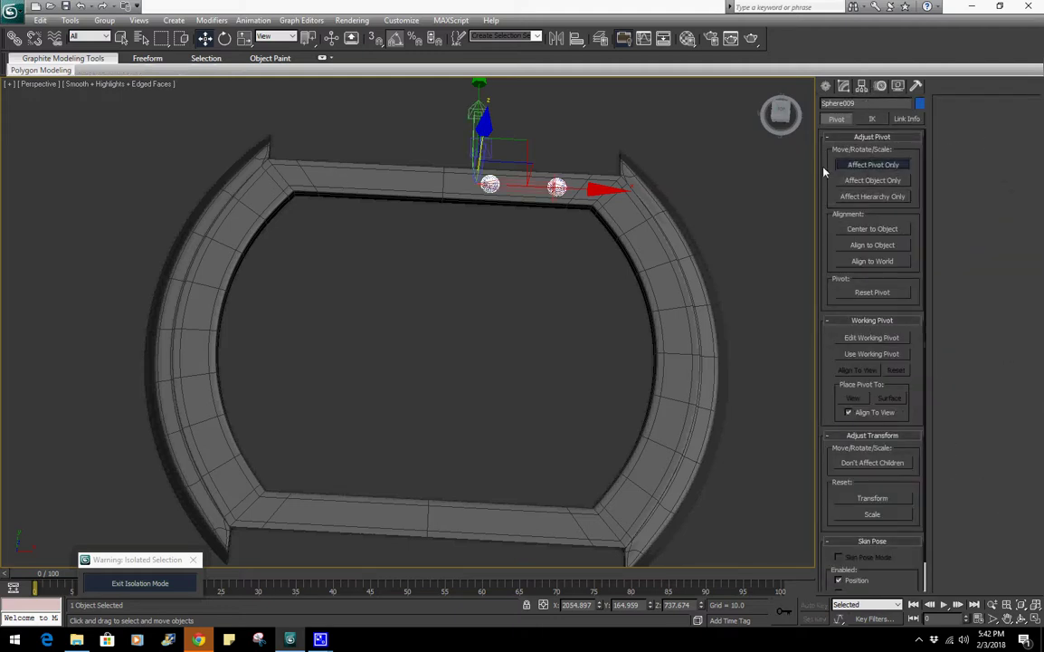
click(576, 39)
click(660, 234)
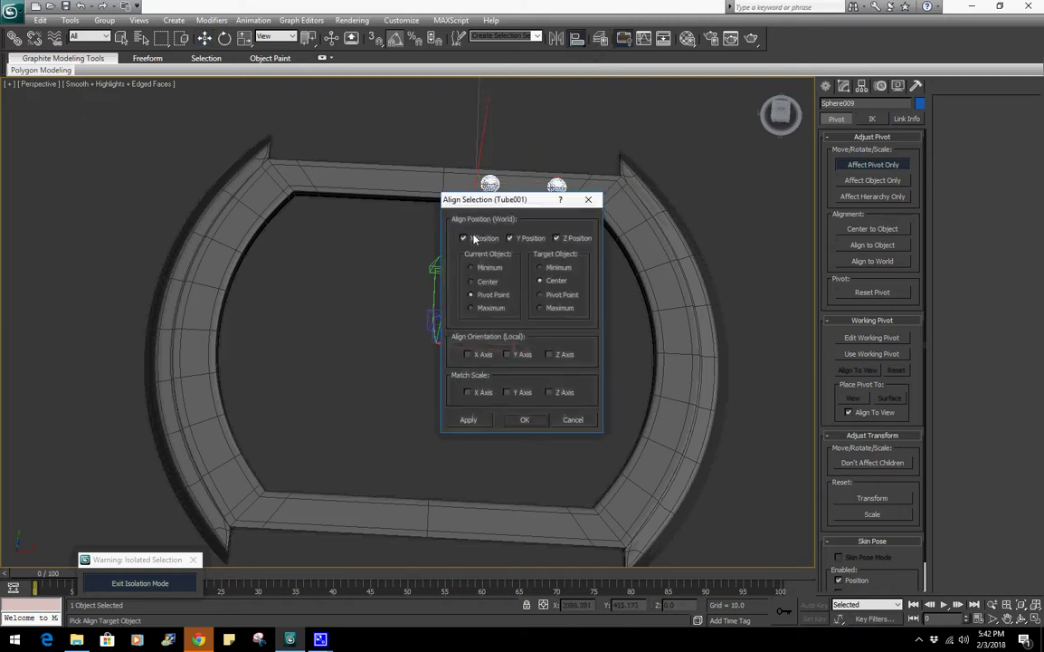
click(550, 298)
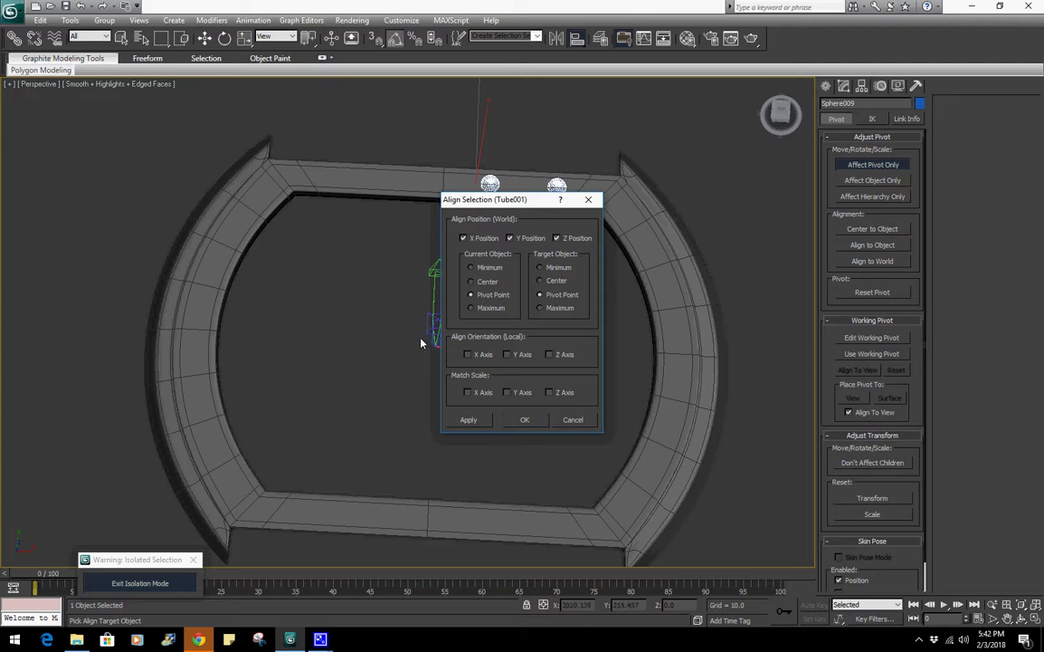
click(526, 421)
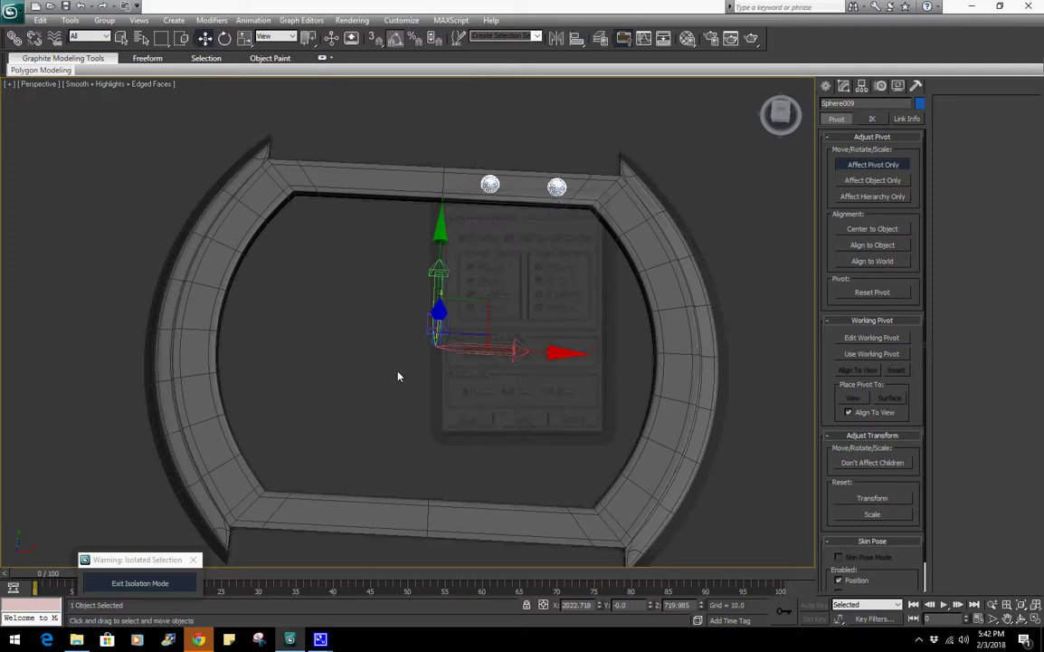
Leave pivot editing and add a Symmetry modifier that mirrors the sphere studs across the X axis
key(r)
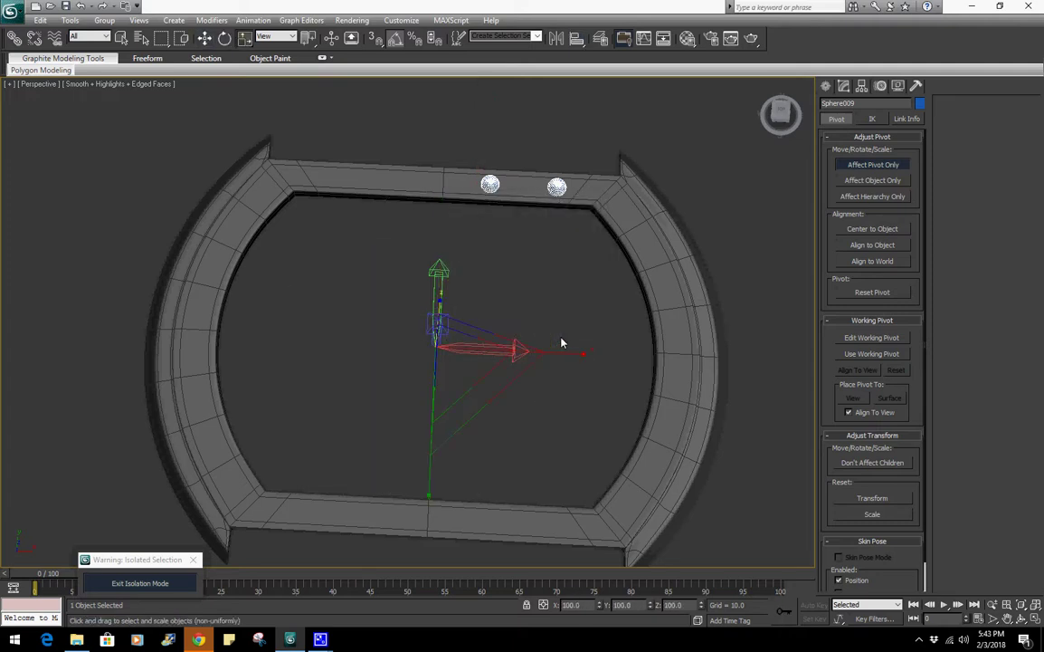
key(w)
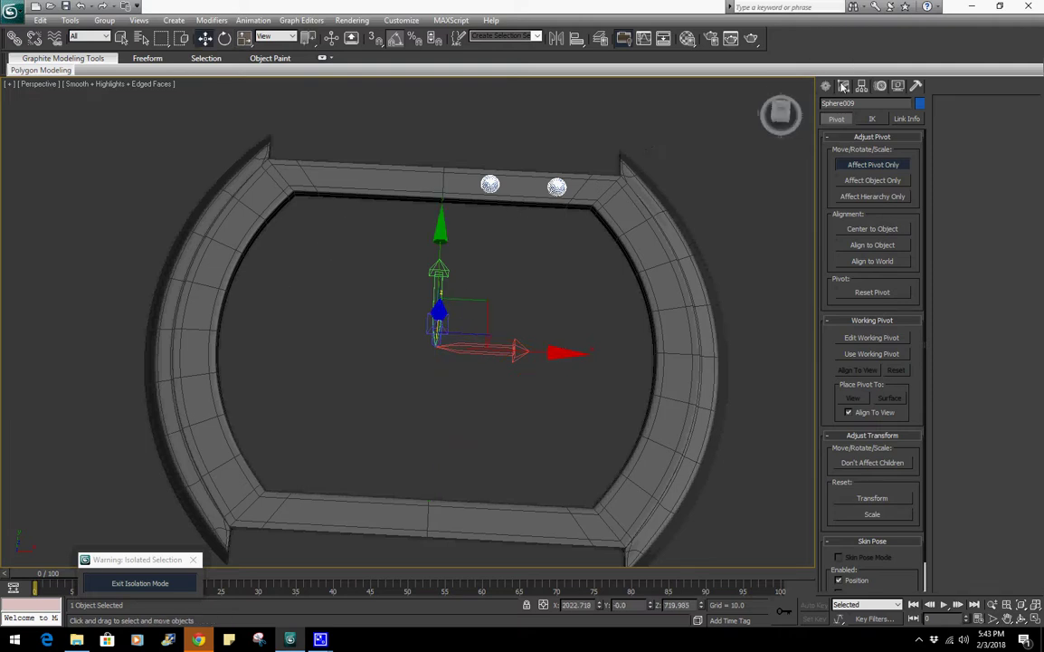
click(827, 85)
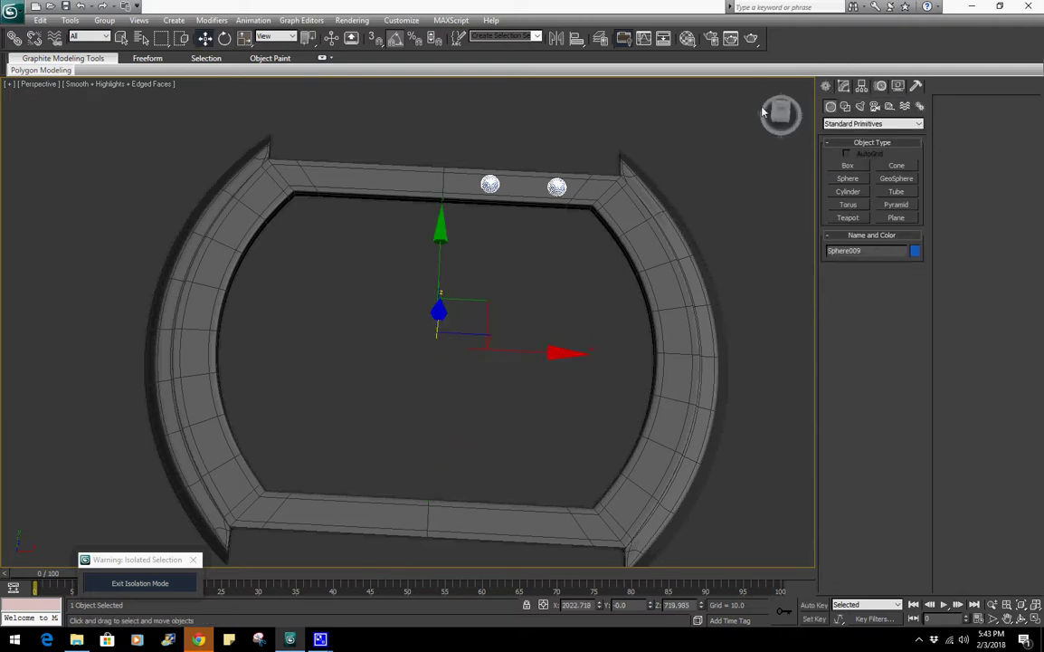
click(844, 86)
click(872, 121)
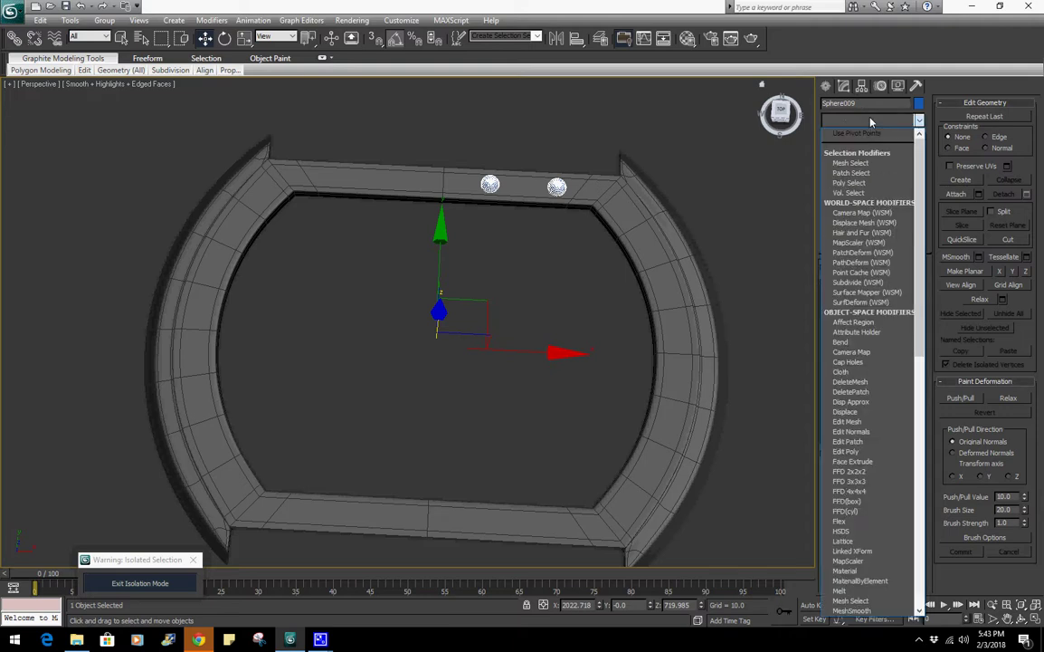
text(sy)
key(Return)
Add a second Symmetry modifier with the Y mirror axis to copy the studs onto the opposite bar
click(872, 121)
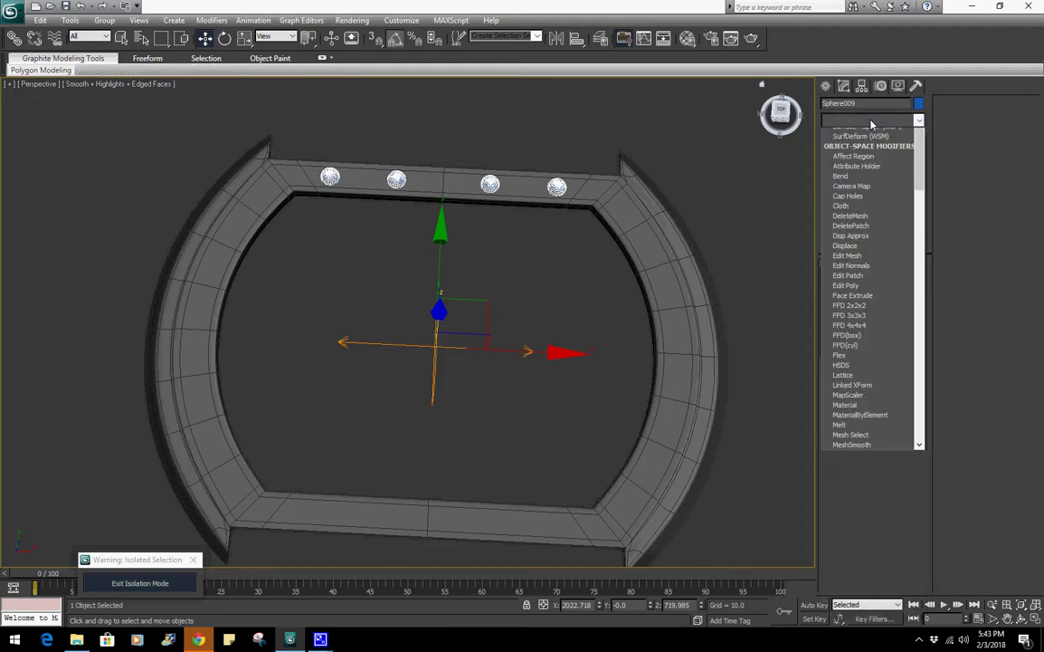
text(sy)
key(Return)
click(866, 291)
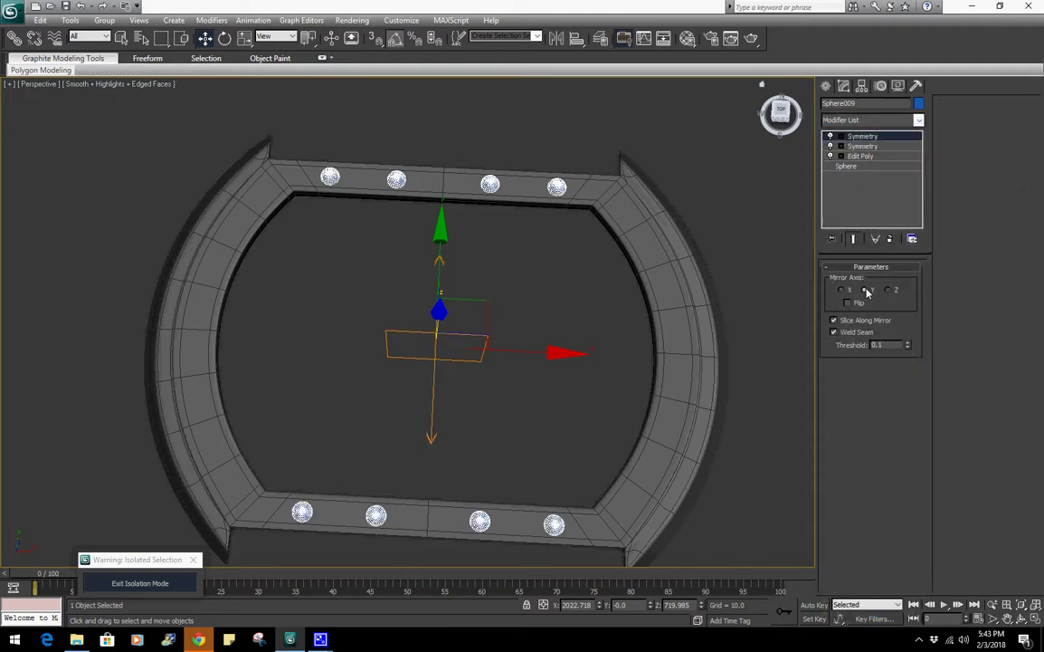
key(F4)
scroll(647, 307, down, 4)
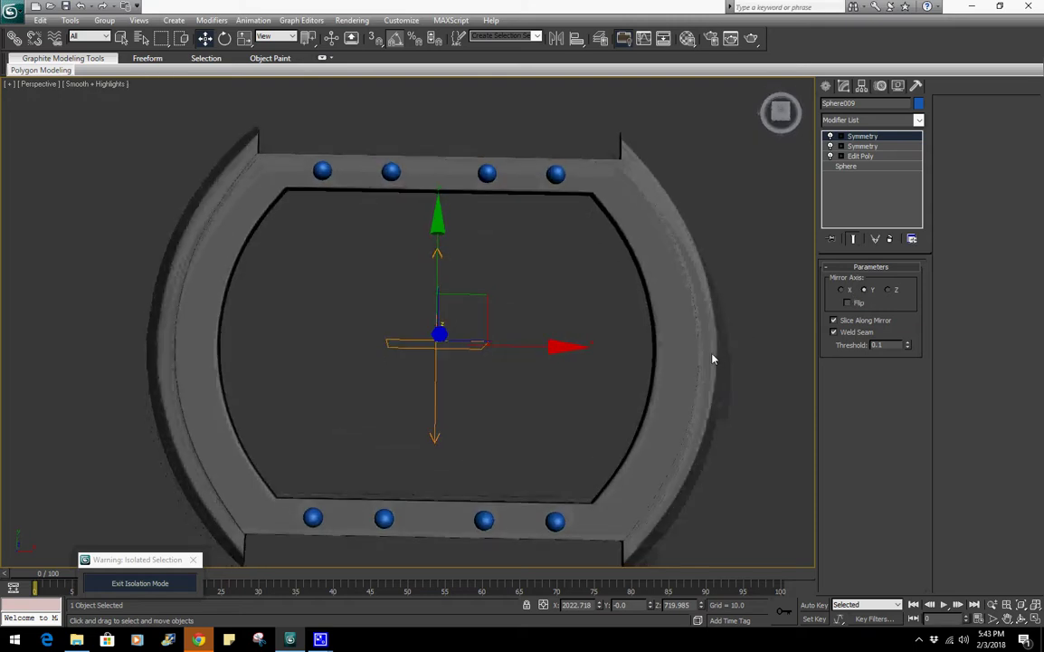
scroll(659, 337, up, 5)
key(F4)
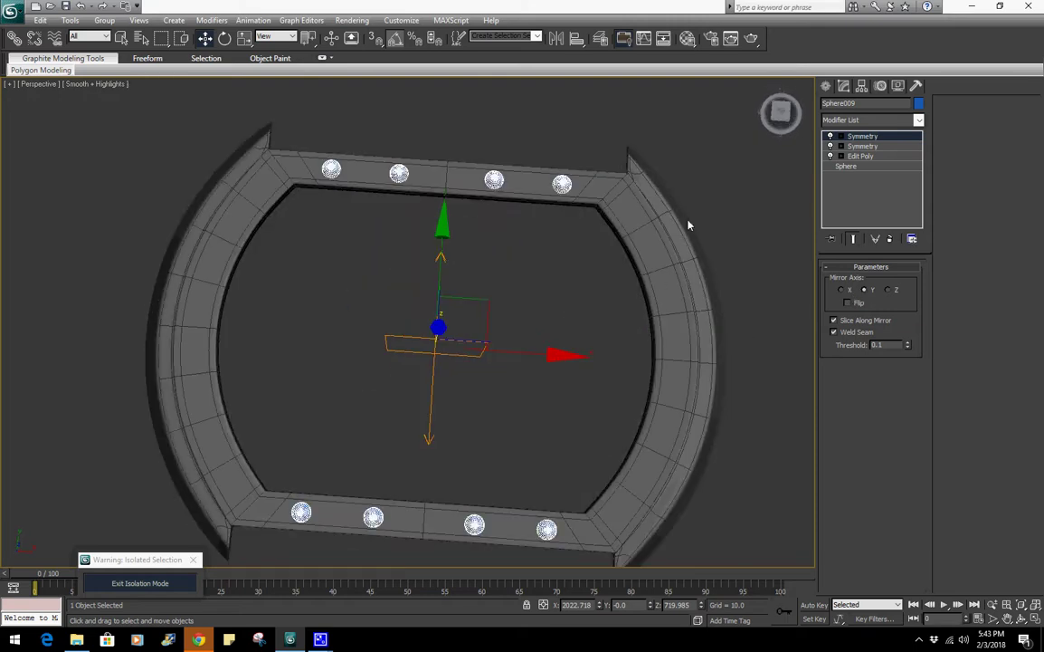
In the studs' Edit Poly, move the outer sphere element along X toward the bar's corner, and shift both sphere elements slightly outward
click(860, 156)
key(4)
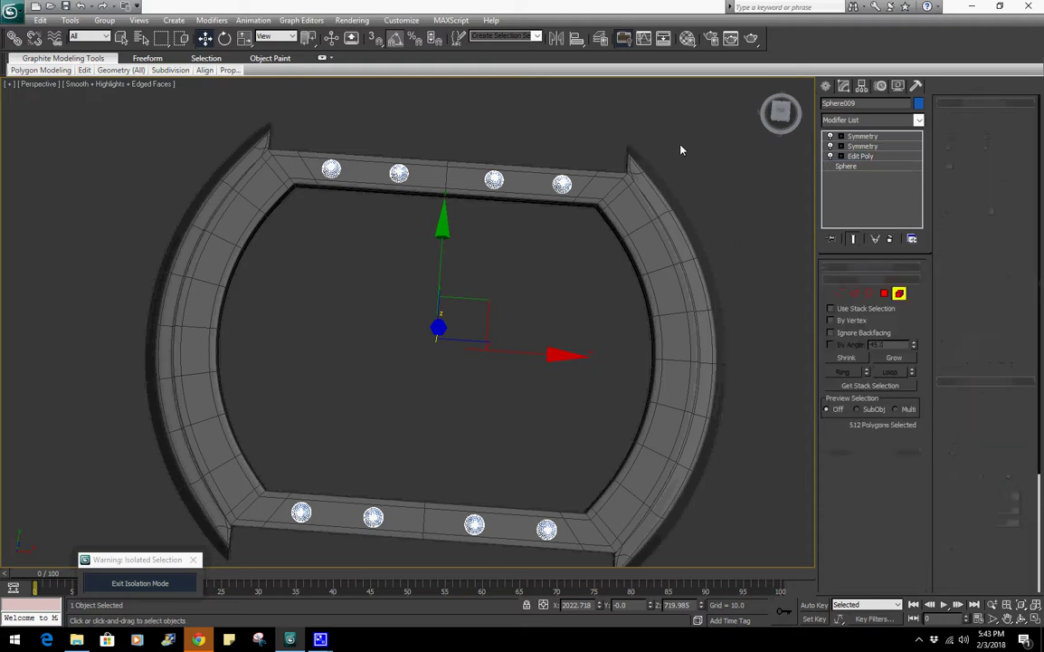
key(ctrl+a)
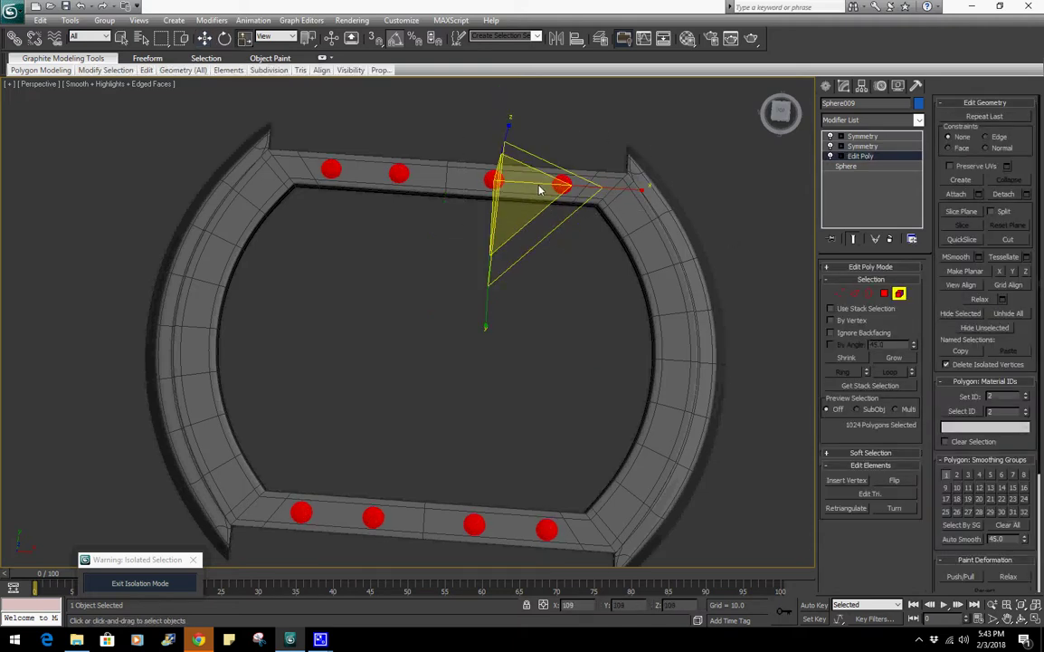
key(w)
drag(609, 140, 551, 206)
drag(655, 189, 433, 138)
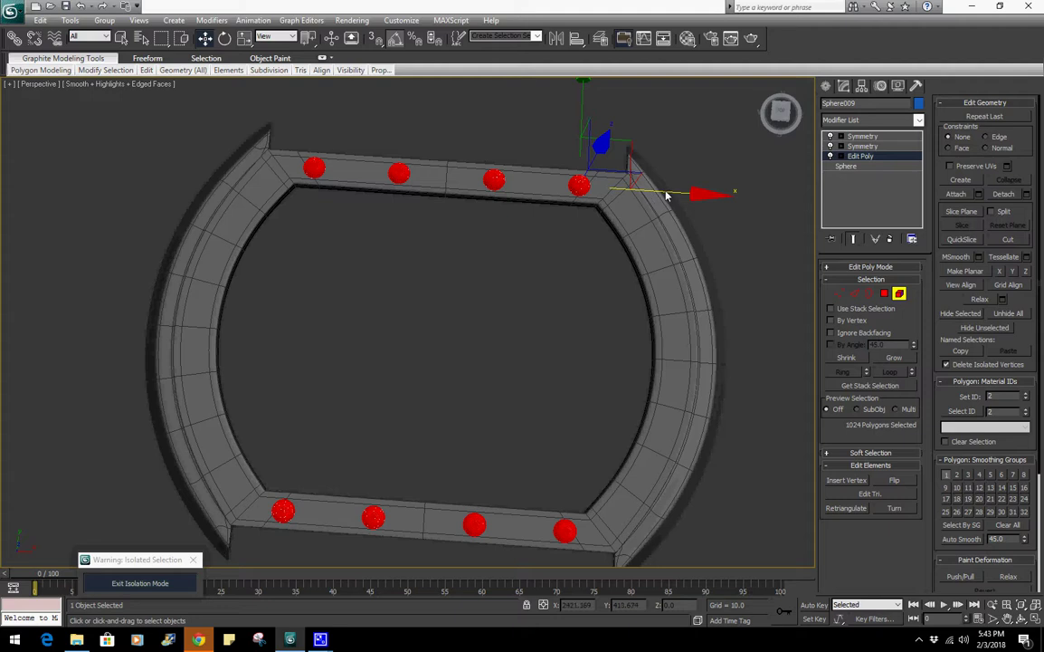
drag(666, 196, 676, 195)
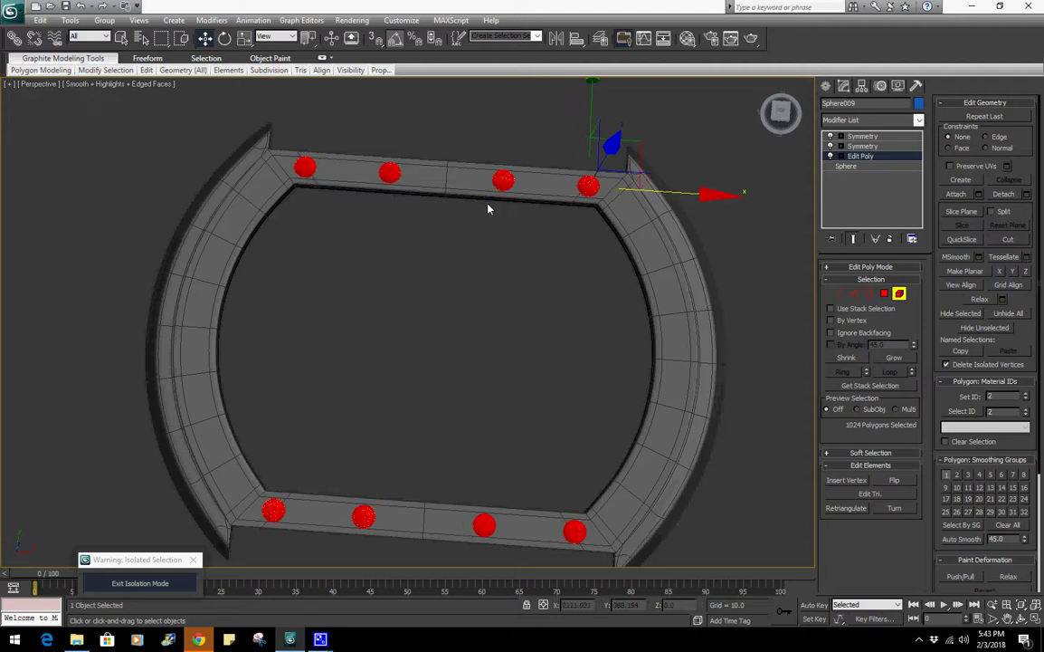
Nudge the inner sphere element outward and the outer one back along X to about 2154.5, and leave element editing
drag(489, 209, 518, 155)
drag(577, 188, 652, 222)
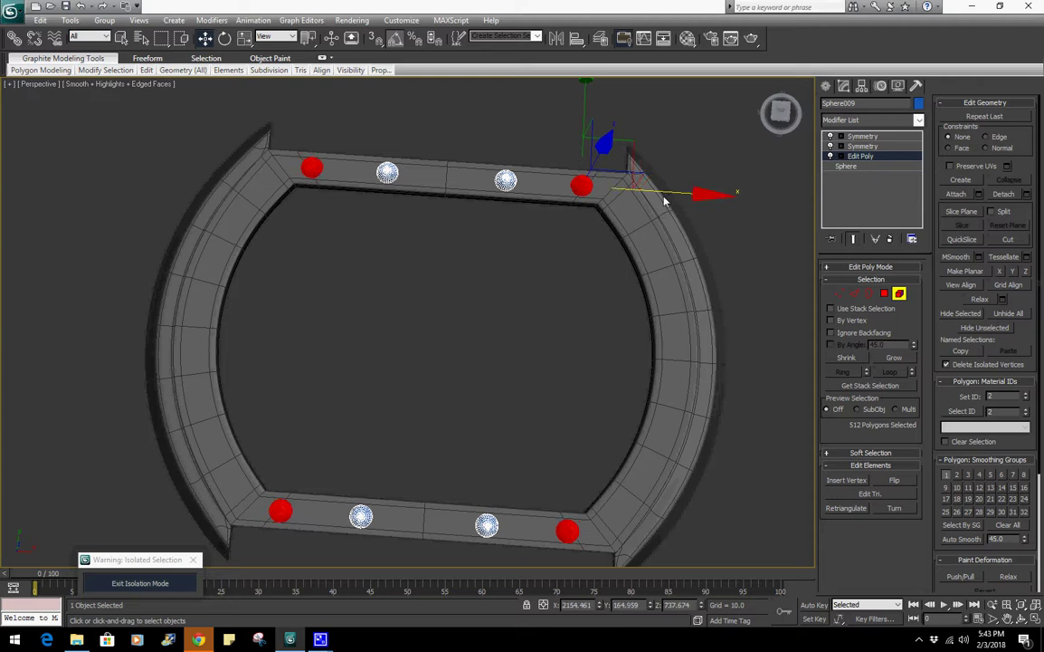
key(F4)
scroll(633, 321, down, 2)
mouse_move(632, 322)
alt+middle_down()
mouse_move(688, 319)
mouse_move(664, 310)
alt+middle_up()
click(899, 294)
key(F4)
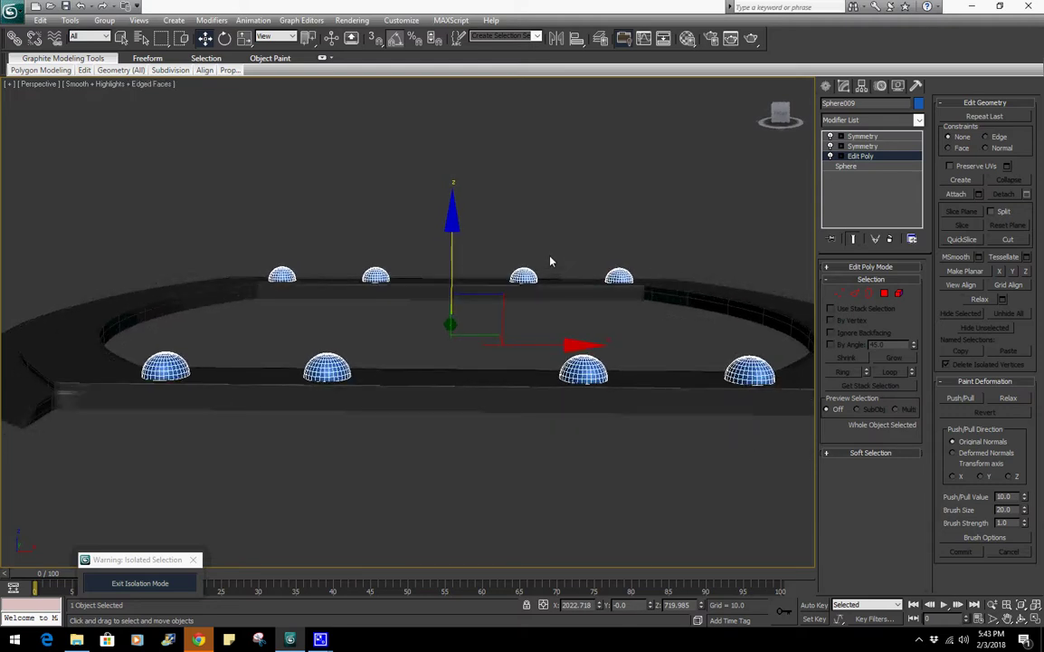
Add a Symmetry modifier with the Z mirror axis to the frame, directly below its MeshSmooth
alt+middle_drag(550, 261, 563, 399)
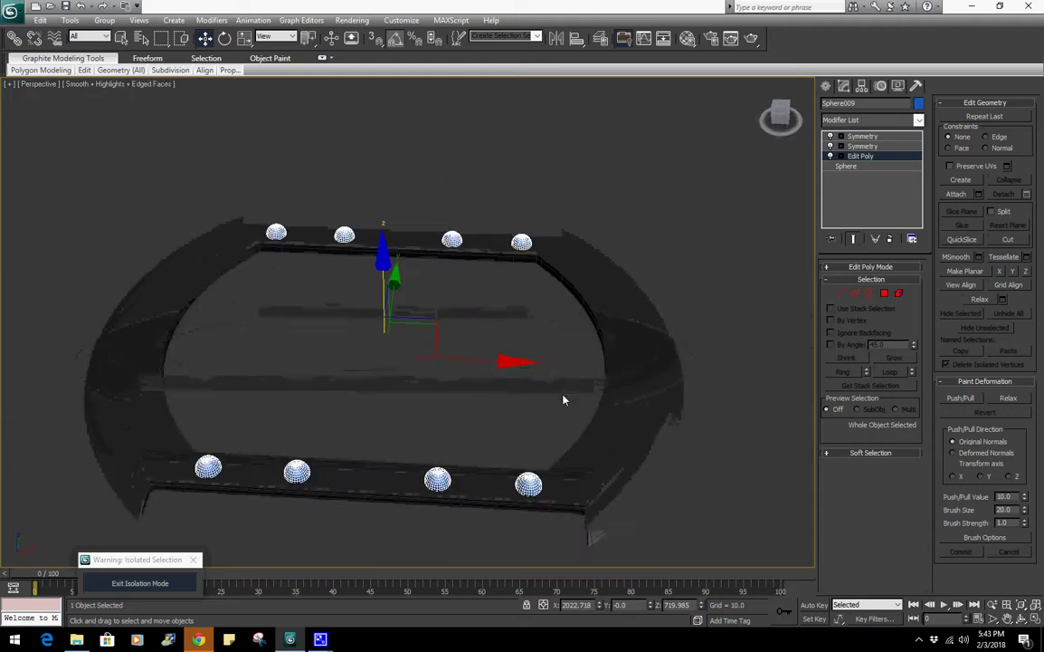
click(602, 345)
alt+middle_drag(602, 345, 640, 260)
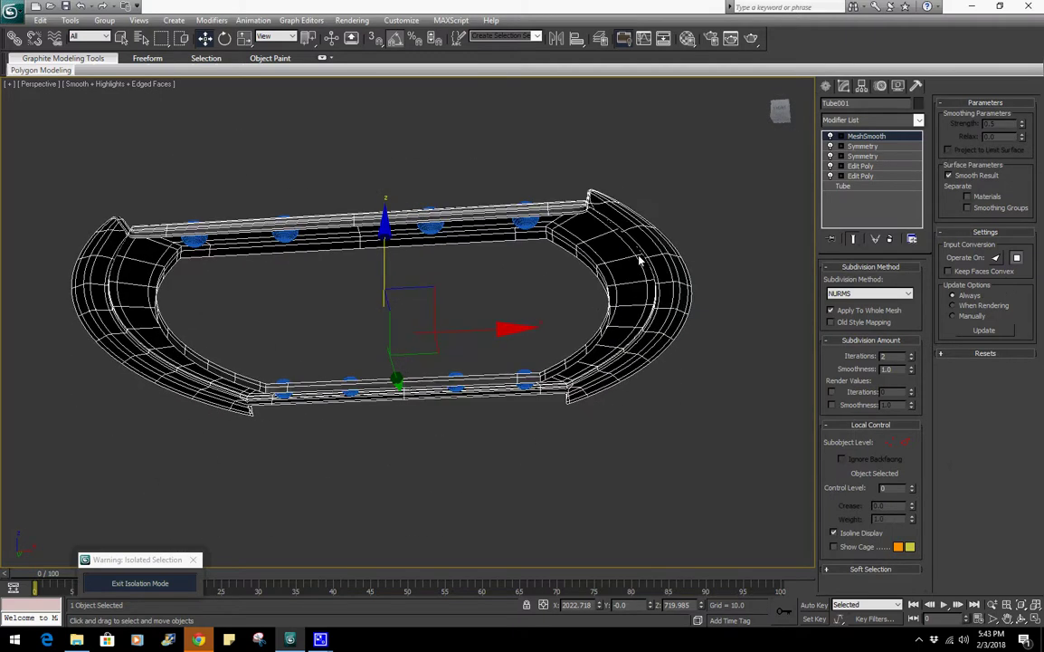
scroll(640, 259, up, 3)
click(867, 155)
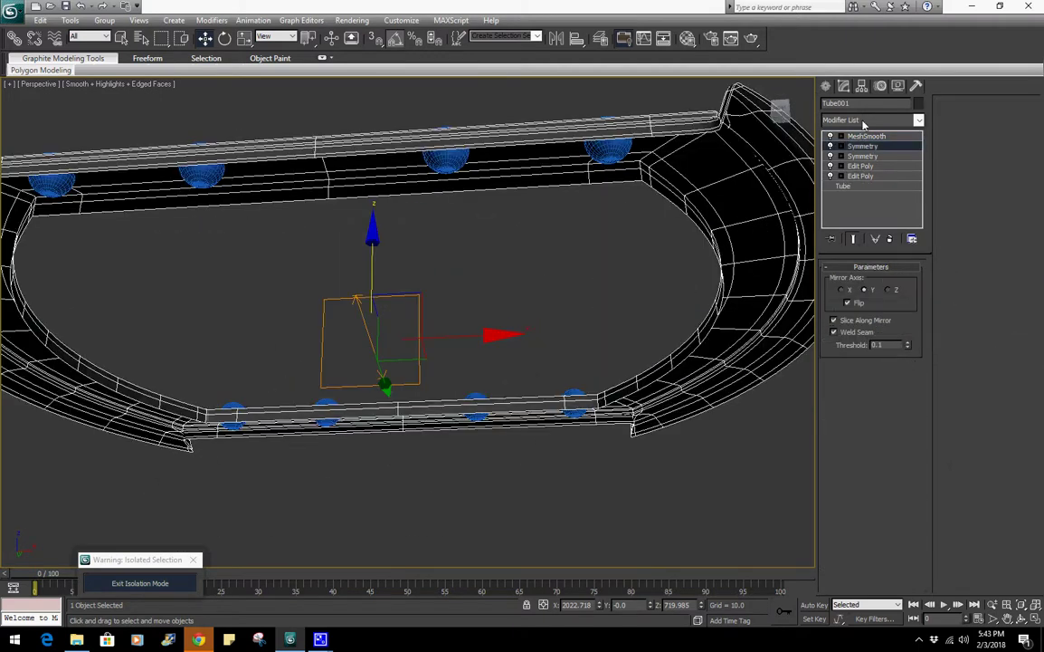
click(864, 120)
key(y)
key(Return)
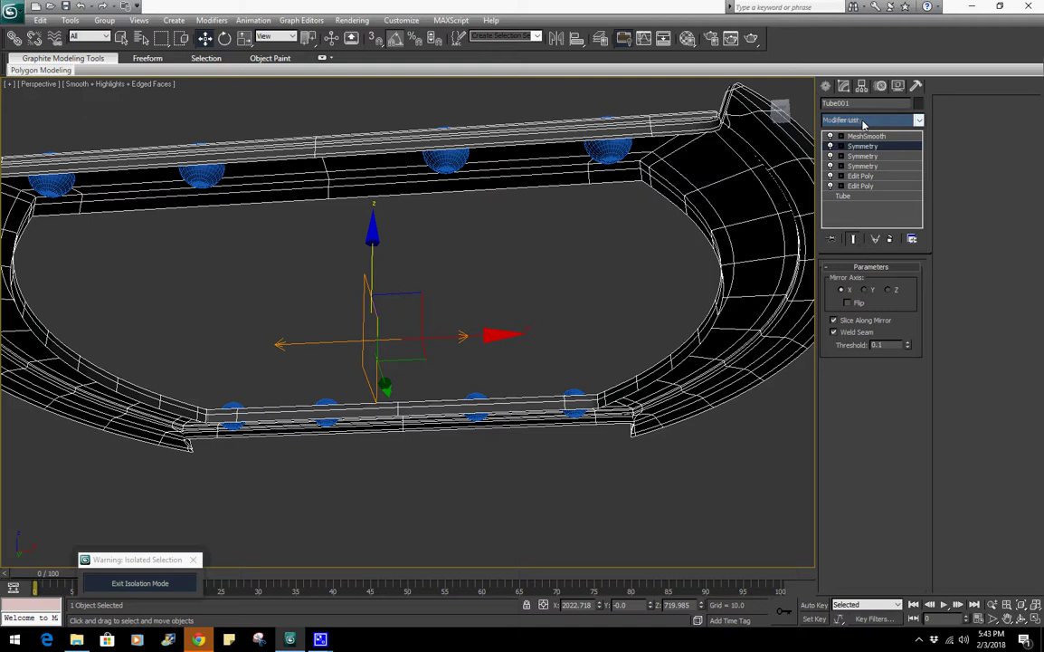
click(889, 290)
alt+middle_drag(525, 249, 469, 287)
alt+middle_drag(492, 343, 510, 331)
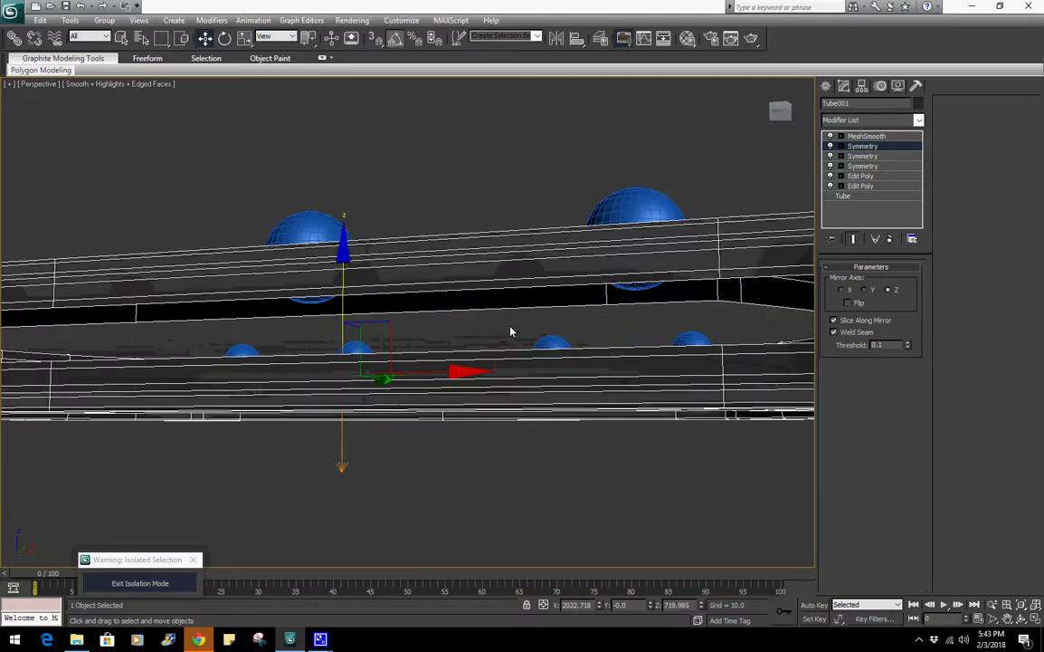
Move the mirror plane of the frame's Z Symmetry up along the vertical axis to about Z 724.3
click(840, 146)
click(864, 155)
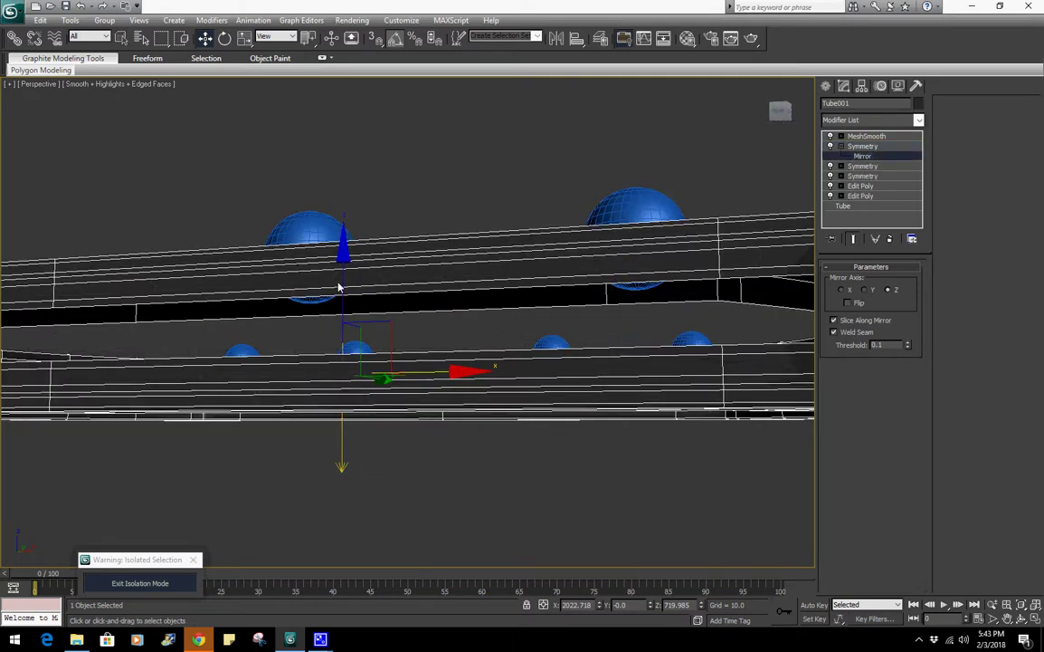
drag(339, 288, 373, 263)
key(F4)
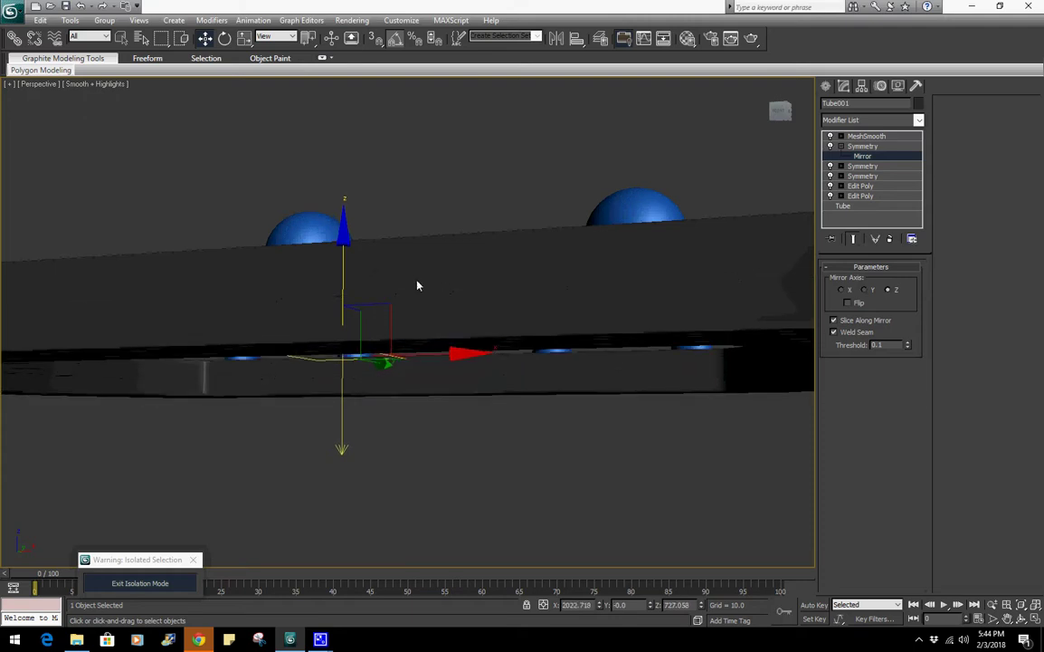
alt+middle_drag(418, 286, 390, 240)
mouse_move(324, 214)
mouse_down()
mouse_move(313, 217)
mouse_move(333, 213)
mouse_up()
alt+middle_drag(332, 213, 525, 338)
key(f)
scroll(506, 353, up, 10)
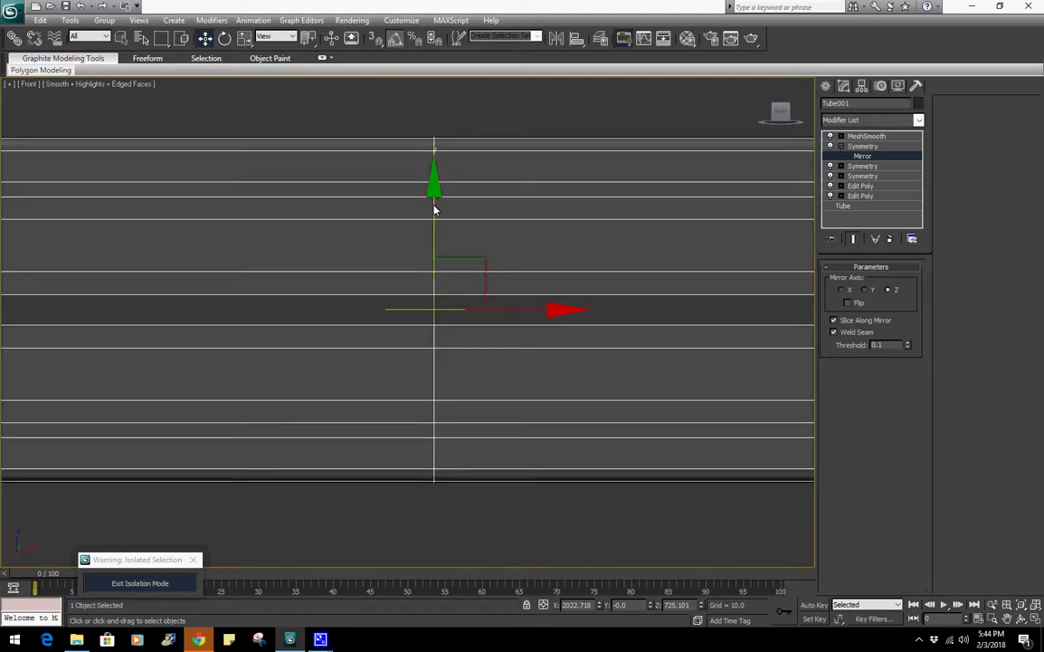
drag(434, 210, 420, 219)
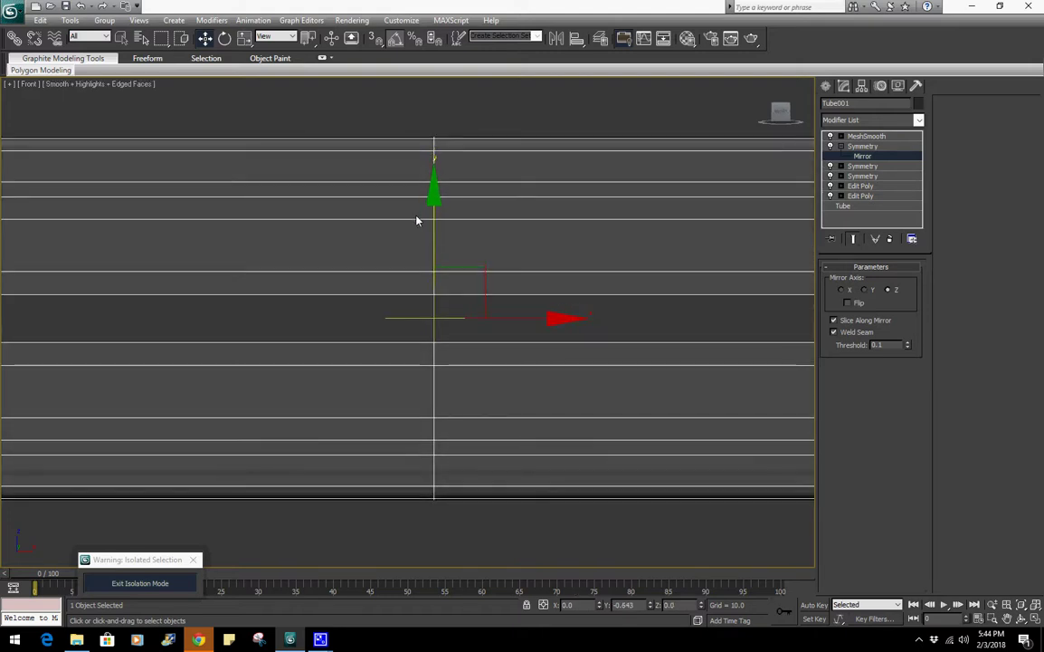
Examine the frame's open borders in wireframe at the Edit Poly level directly below the Symmetry modifiers
click(860, 186)
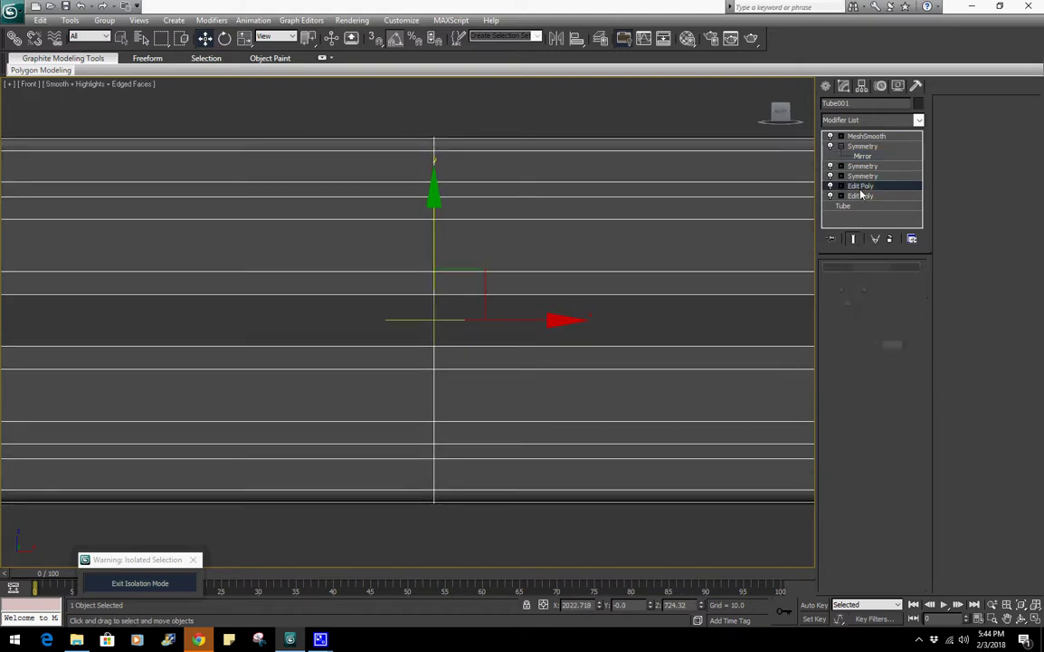
click(869, 292)
scroll(531, 232, down, 5)
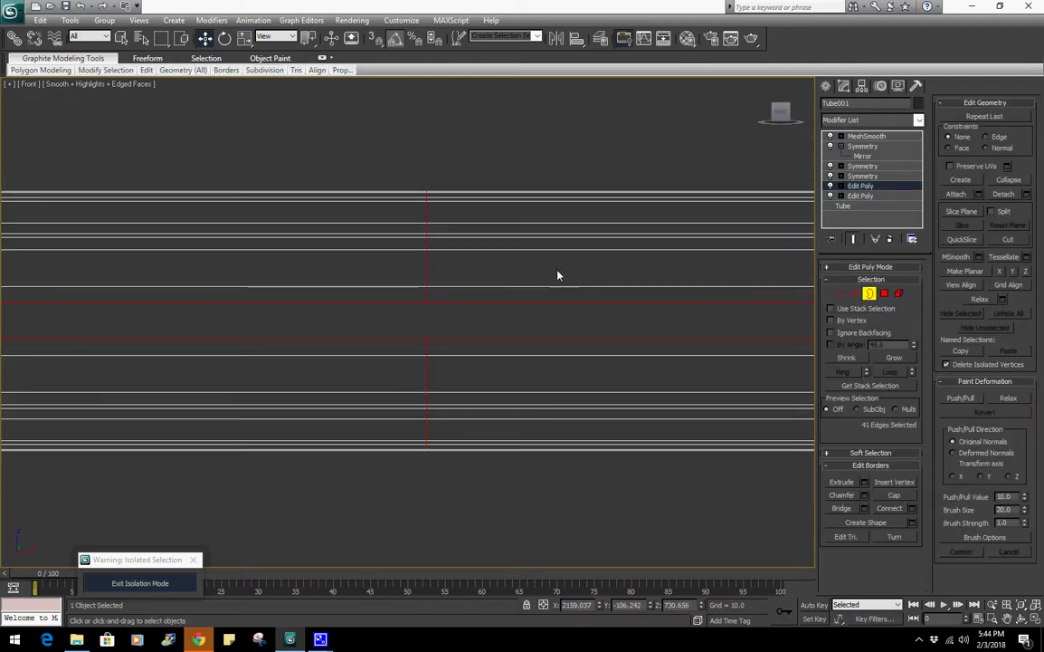
key(F3)
key(p)
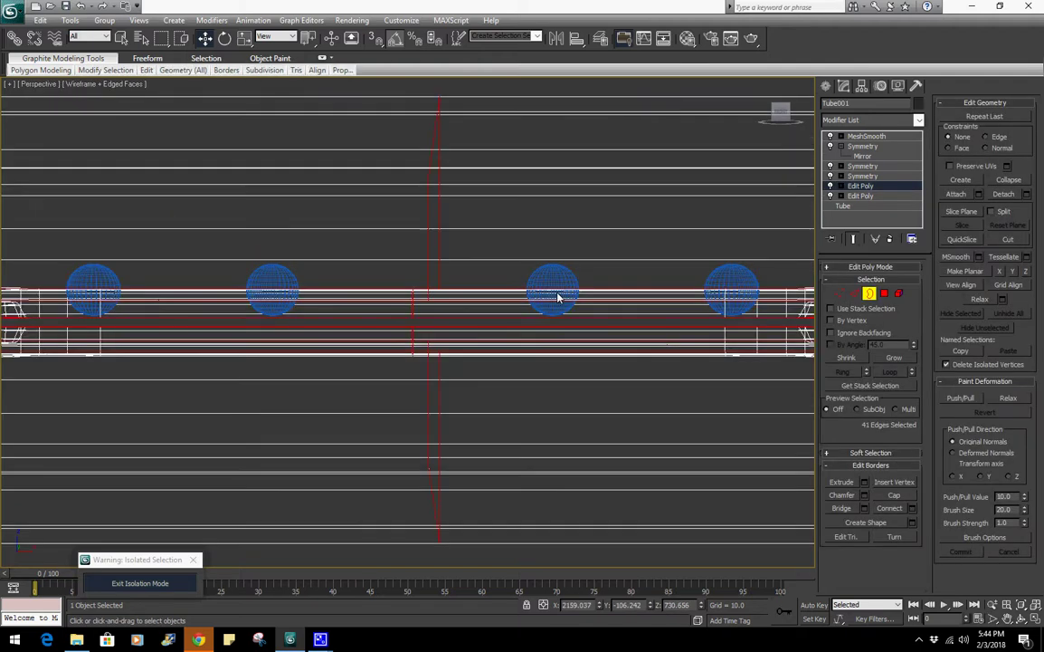
scroll(557, 298, down, 5)
alt+middle_drag(595, 305, 608, 326)
Return to the frame's Z Symmetry and examine the seam between the mirrored halves in wireframe and shaded display
click(869, 146)
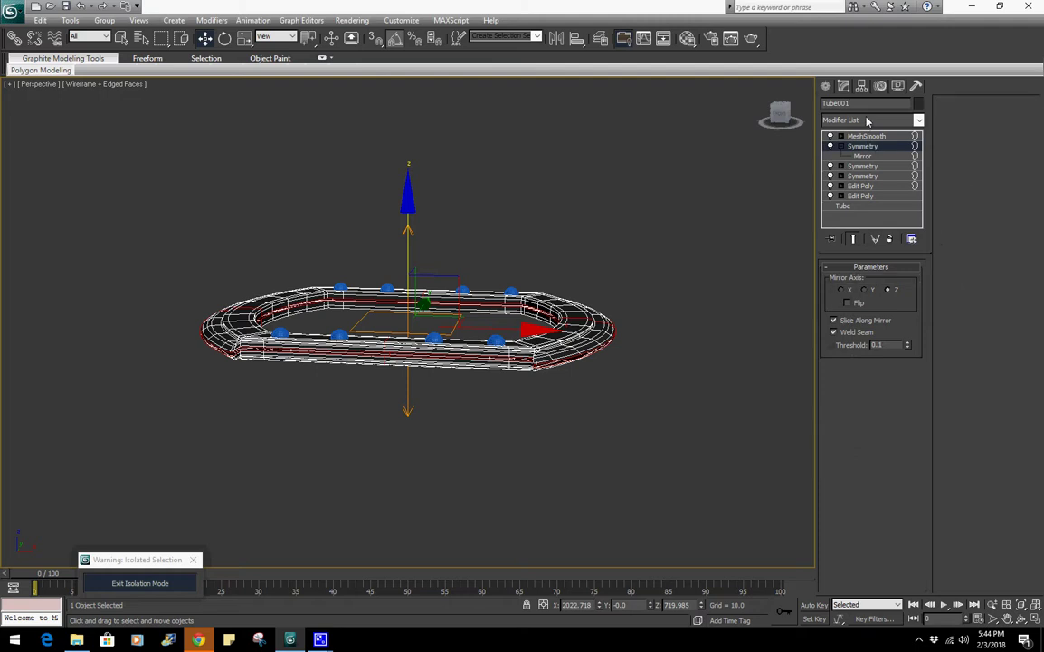
click(867, 119)
scroll(867, 158, down, 2)
click(779, 181)
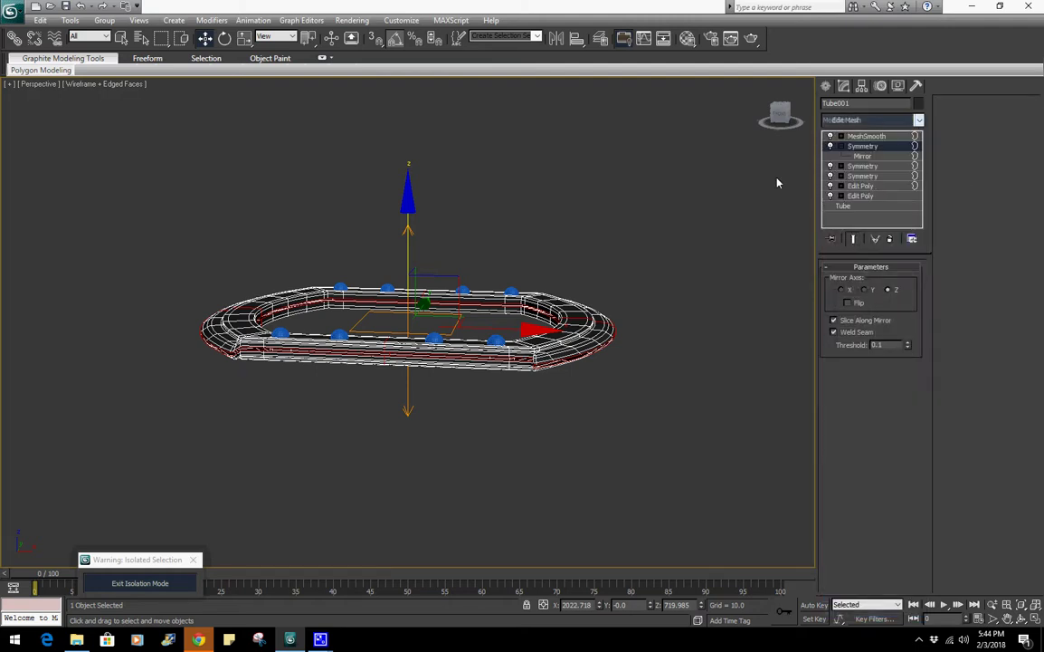
click(860, 155)
key(F3)
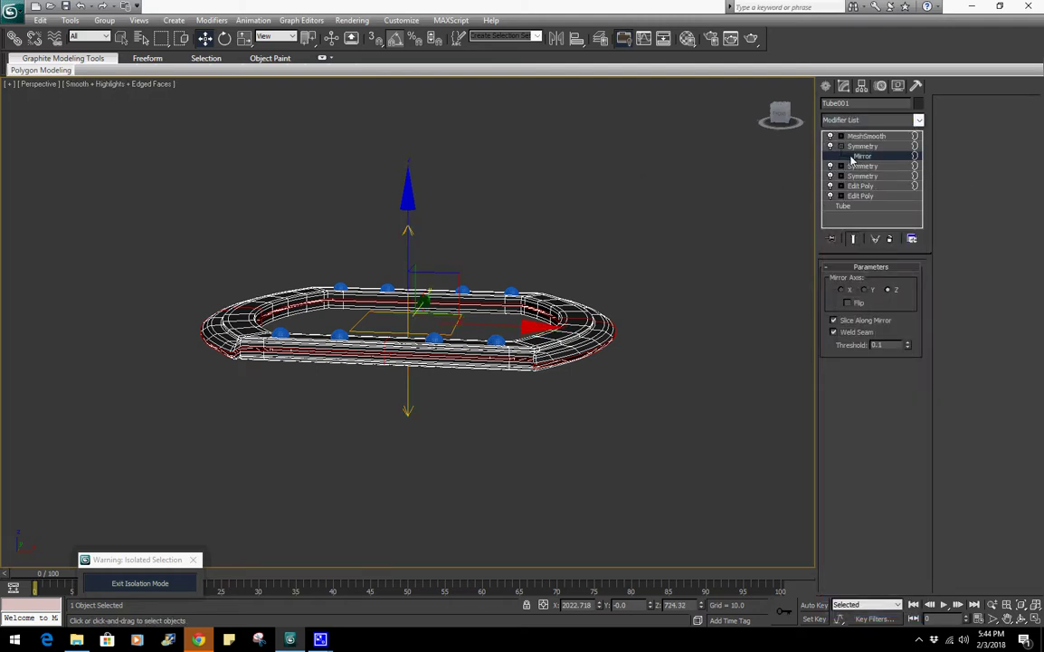
click(841, 146)
scroll(572, 275, up, 5)
key(F3)
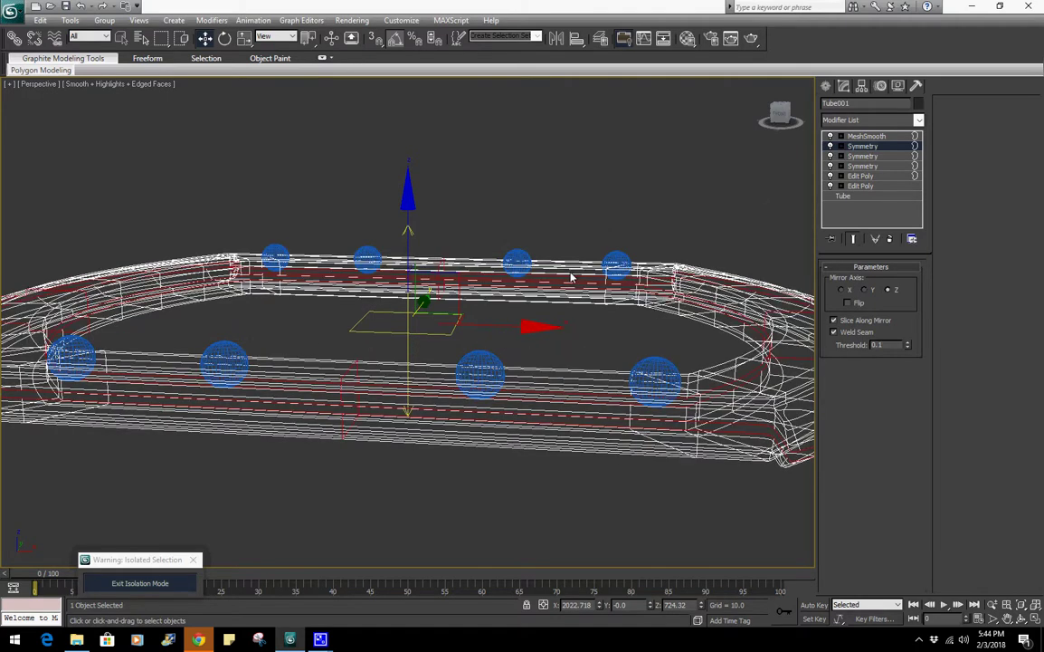
middle_drag(572, 275, 544, 272)
key(F3)
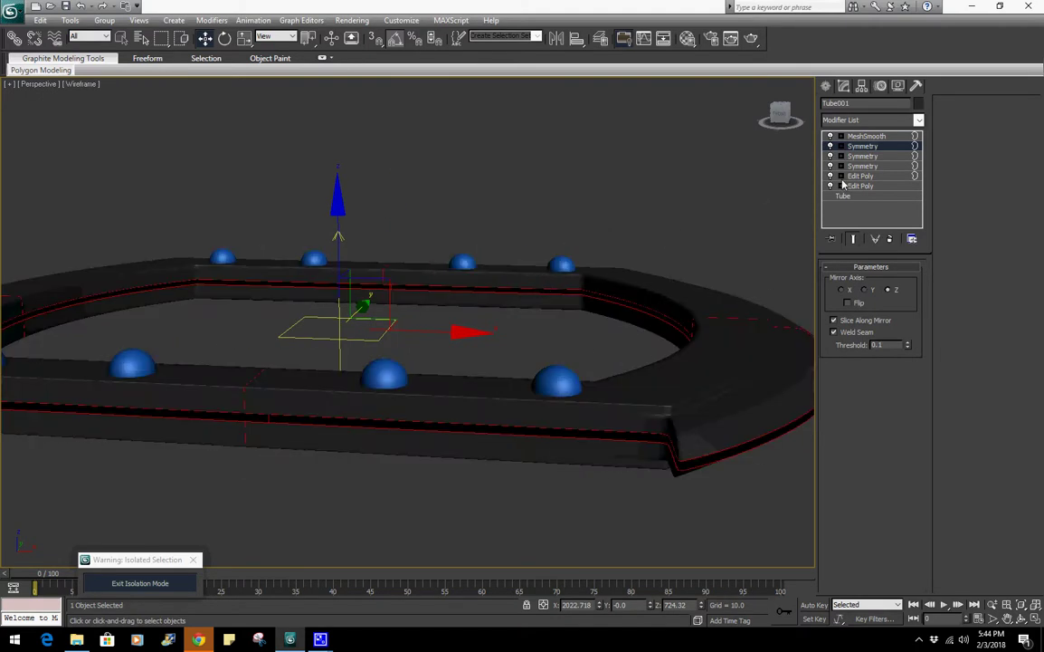
Add an Edit Poly modifier between the frame's Z Symmetry and MeshSmooth, and select the open borders along the middle gap
click(874, 121)
key(e)
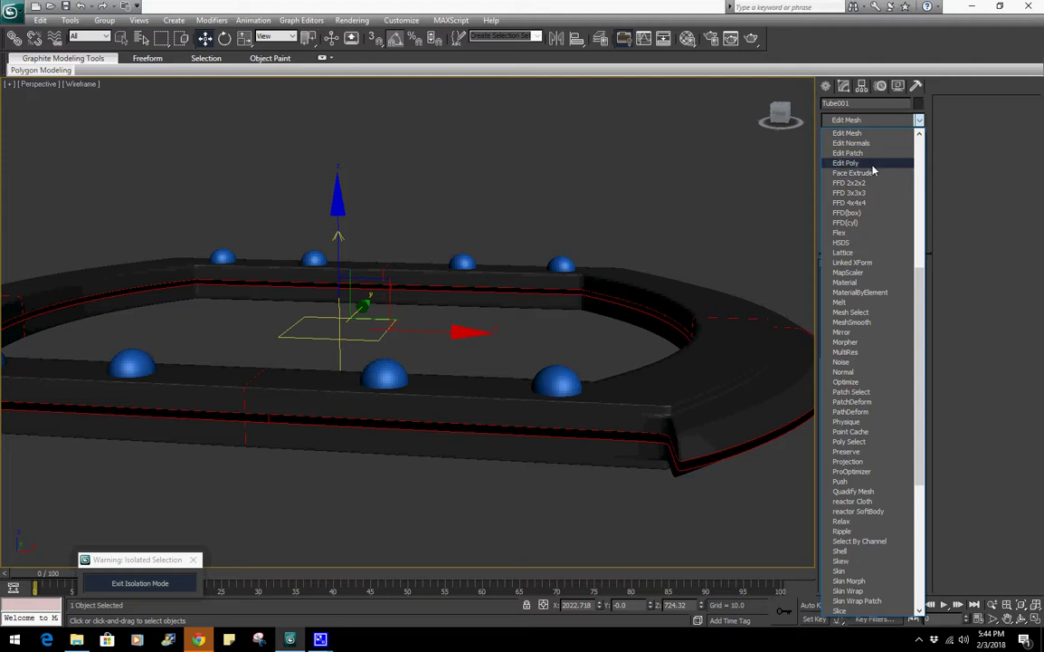
click(873, 163)
click(869, 293)
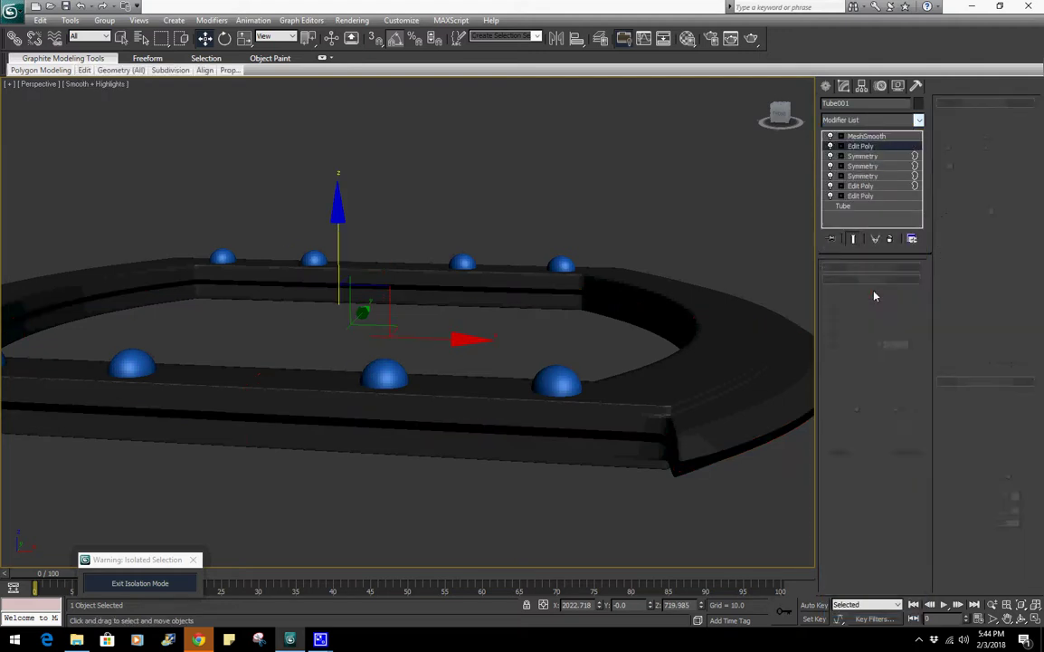
drag(506, 446, 507, 447)
key(F4)
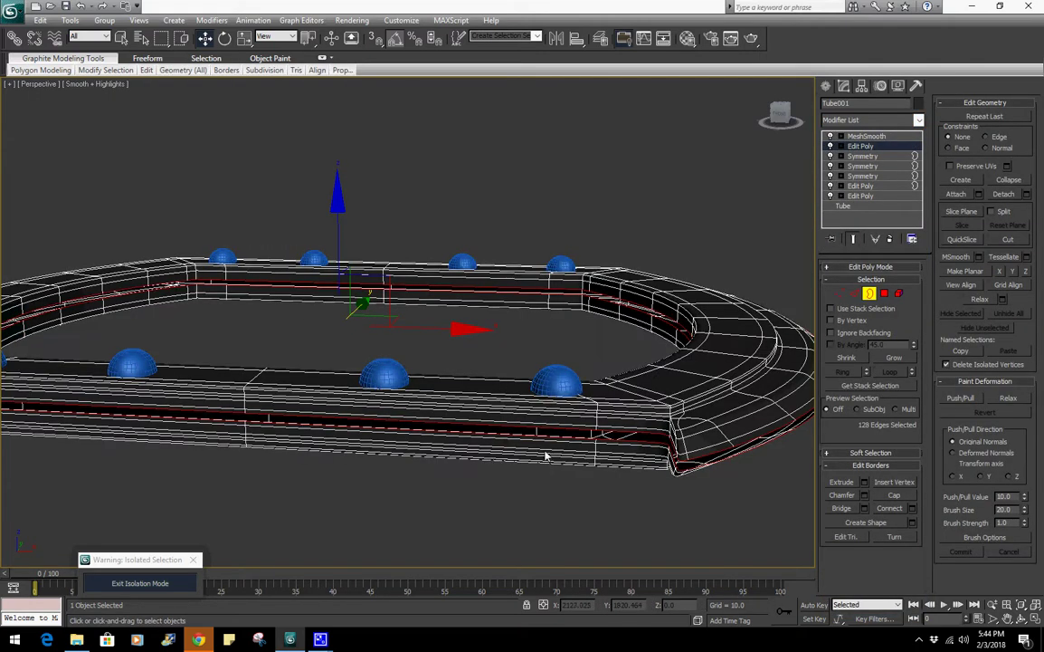
scroll(579, 412, up, 2)
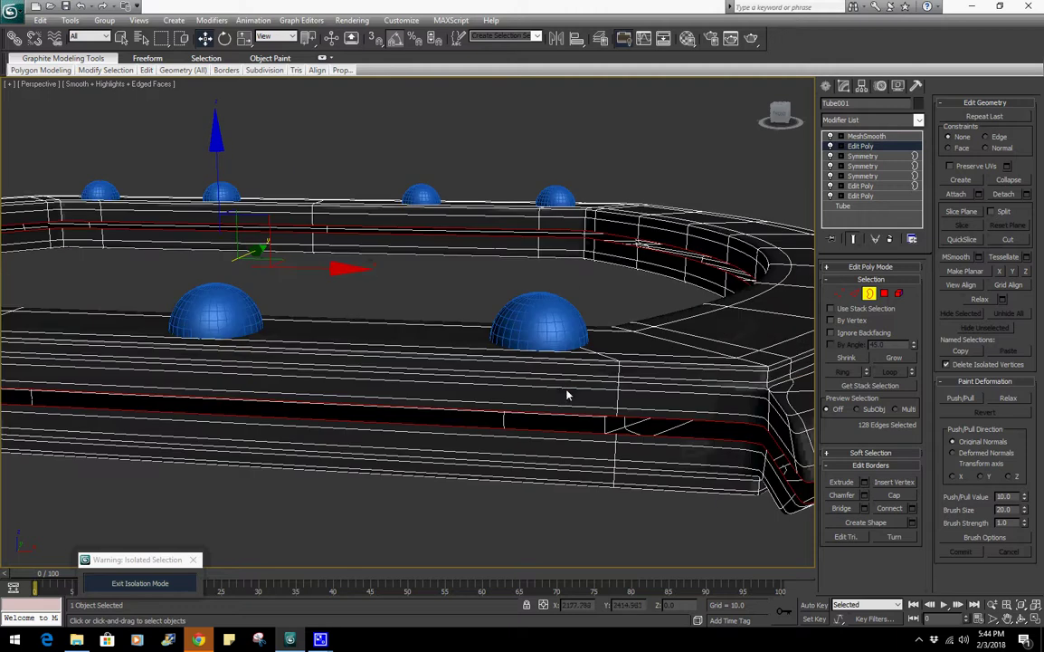
Try to bridge the selected open borders across the frame's middle gap, and undo the bridge
click(842, 508)
scroll(518, 381, down, 3)
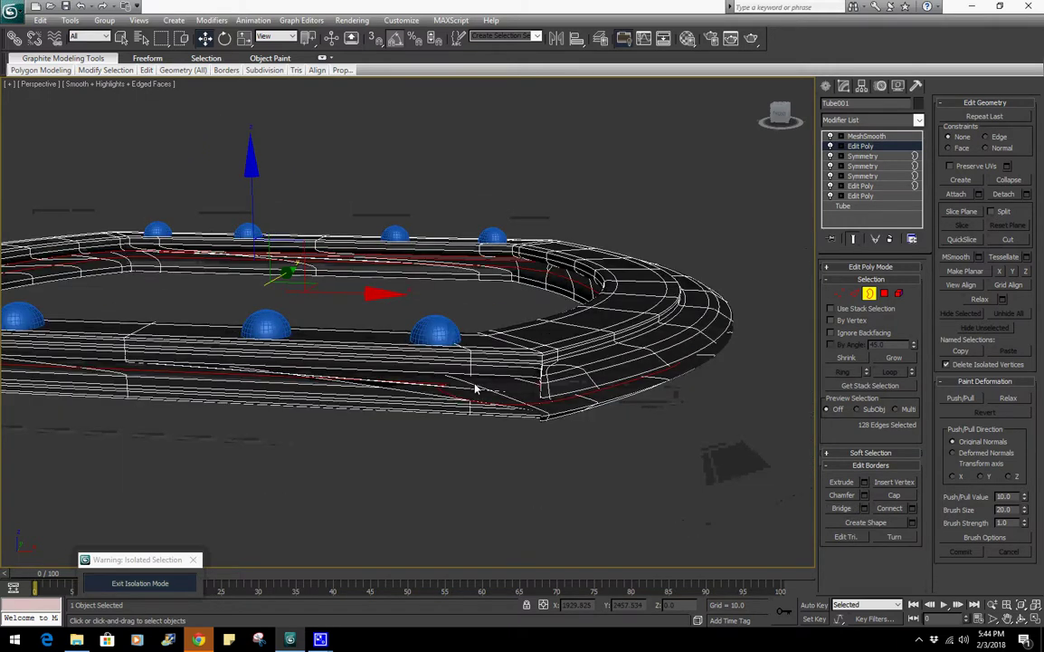
key(ctrl+z)
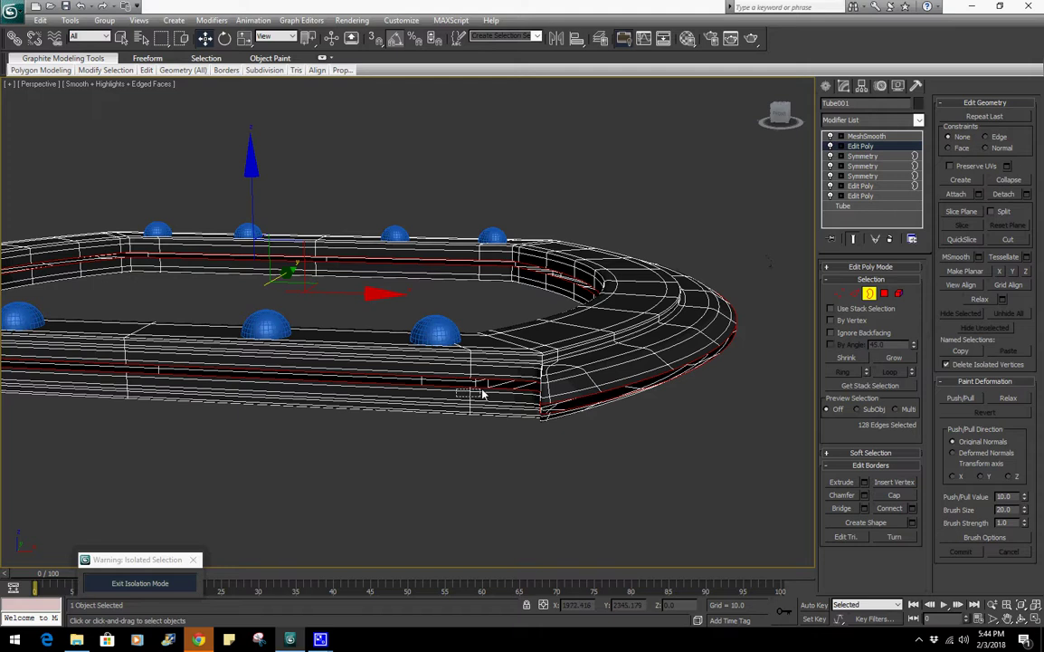
Deselect the frame's lower open borders and move the remaining upper borders down to the other side of the gap
alt+drag(482, 394, 489, 392)
scroll(424, 324, up, 3)
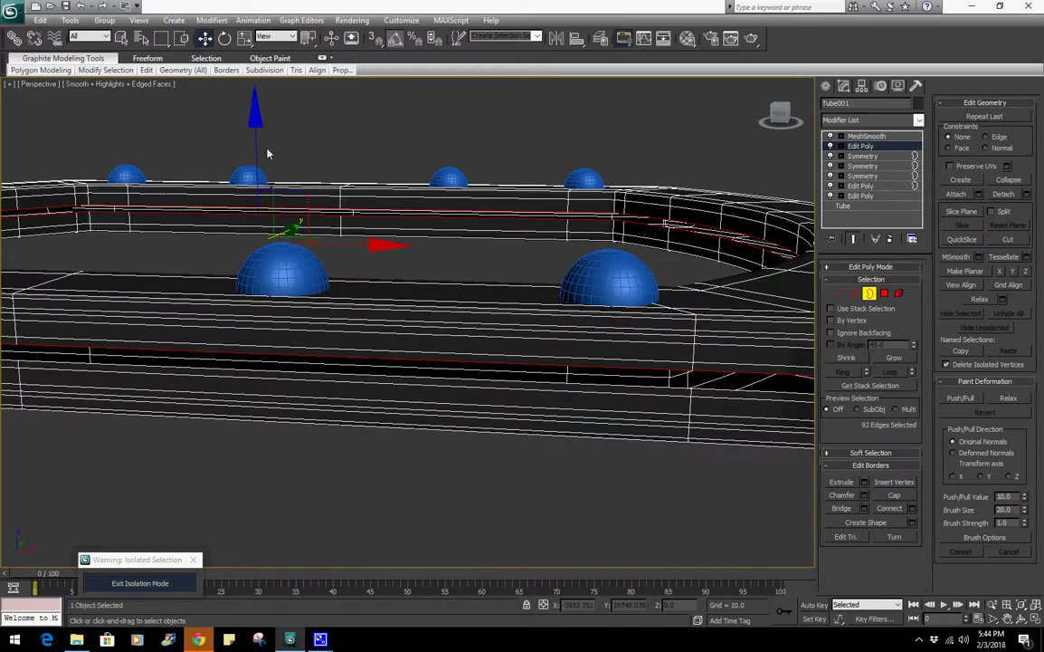
drag(258, 142, 251, 152)
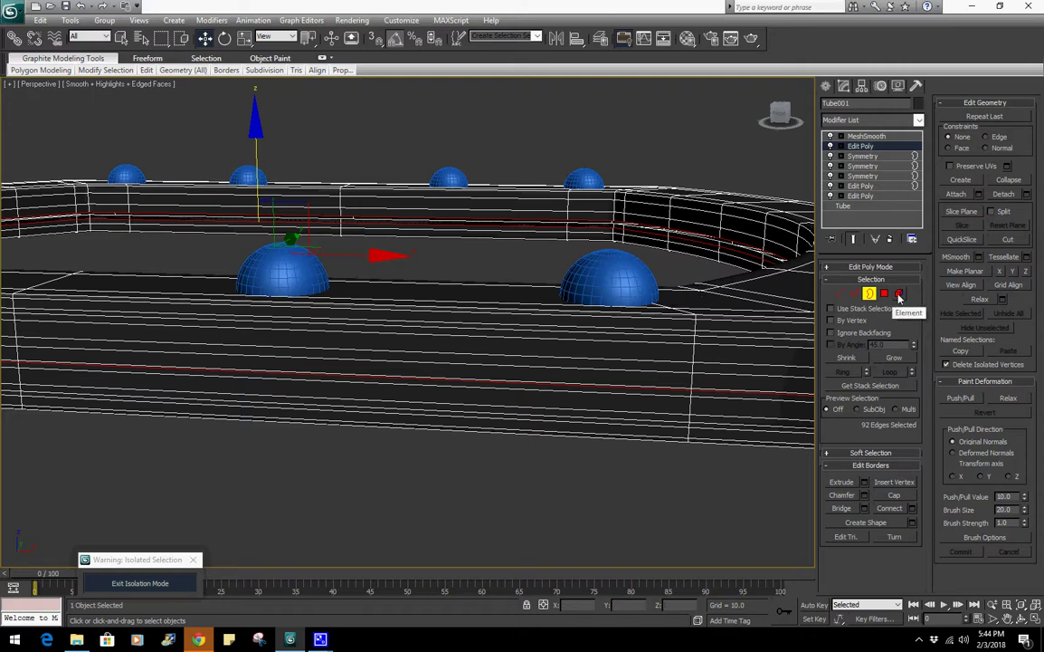
Delete the frame's lower mirrored half as an element and leave element editing
click(898, 295)
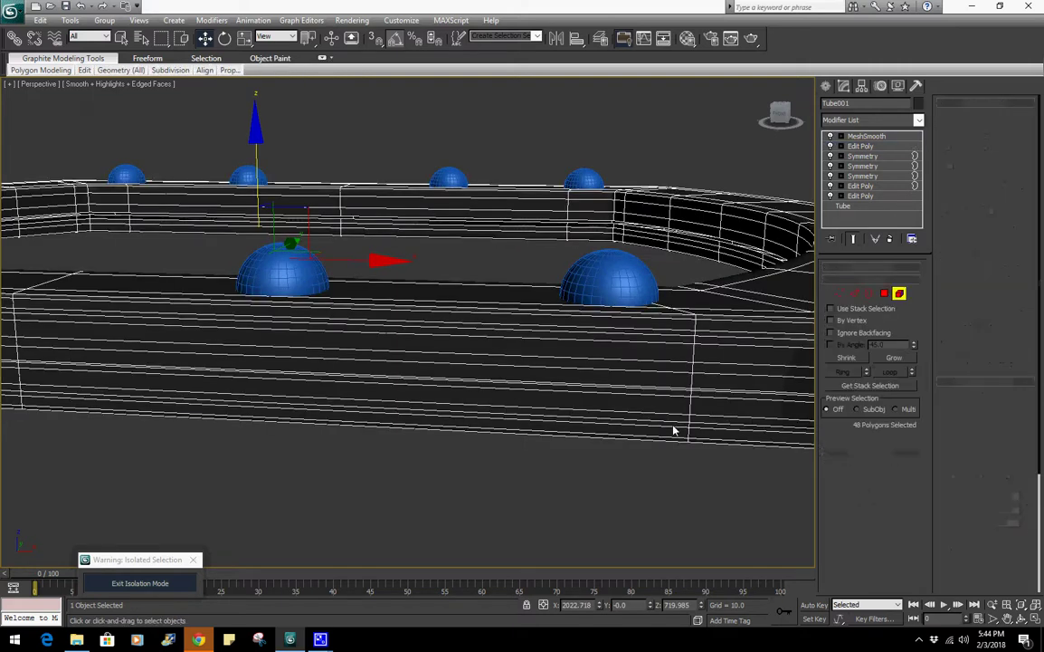
key(Delete)
key(F4)
mouse_move(673, 427)
middle_down()
mouse_move(601, 360)
mouse_move(555, 339)
middle_up()
key(F4)
click(899, 294)
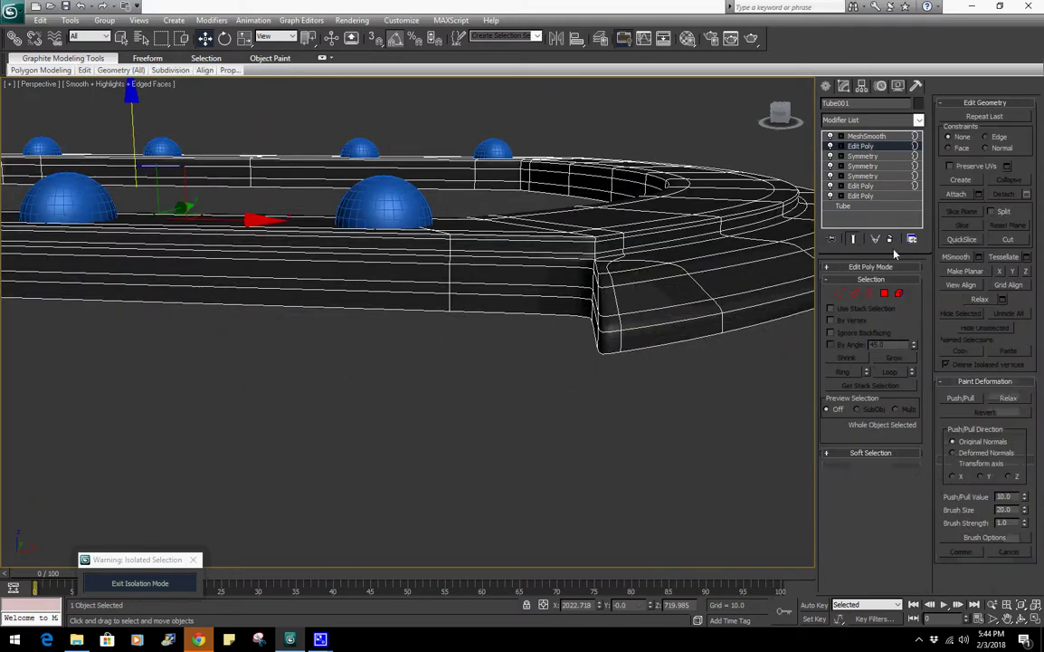
Add a Symmetry modifier on the Z axis below MeshSmooth and raise its mirror plane about 2.3 units, to about Z 722.3
click(864, 121)
text(sy)
key(Return)
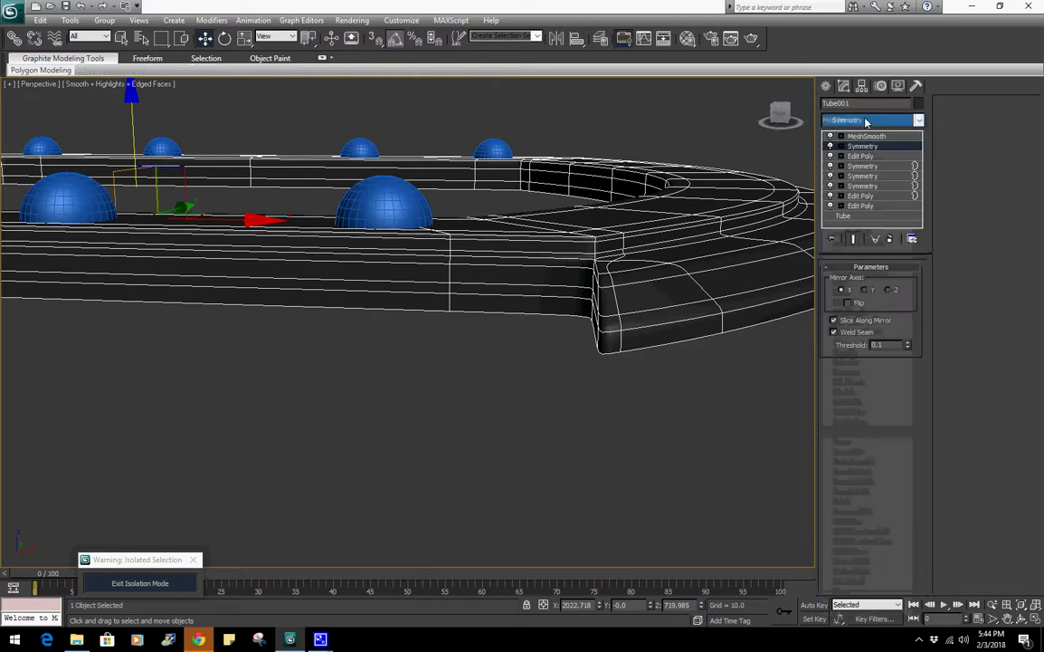
click(891, 290)
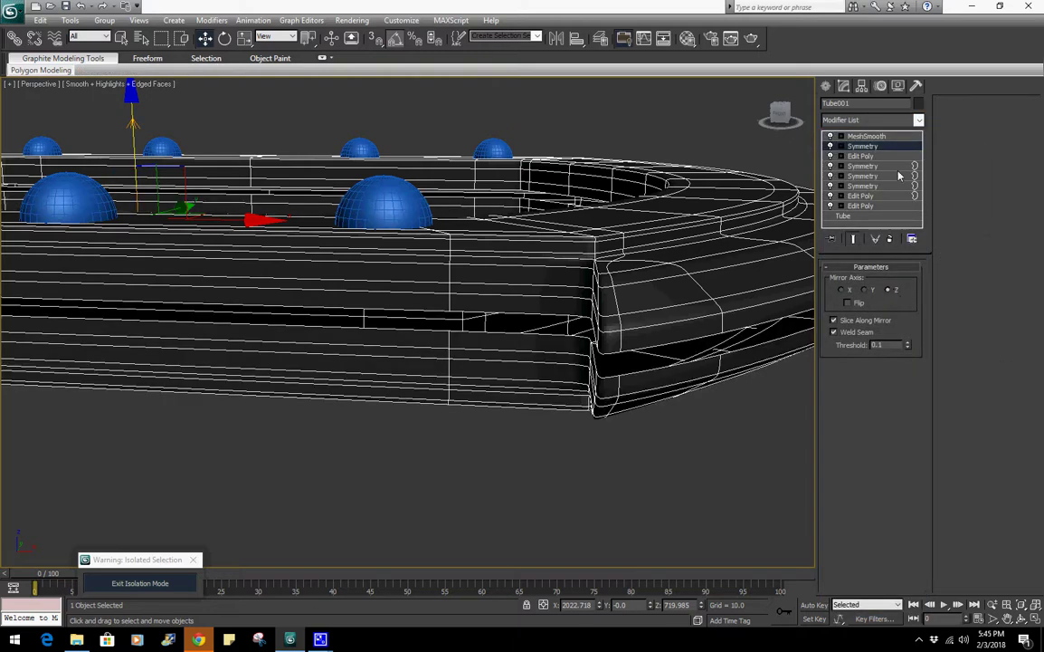
click(844, 147)
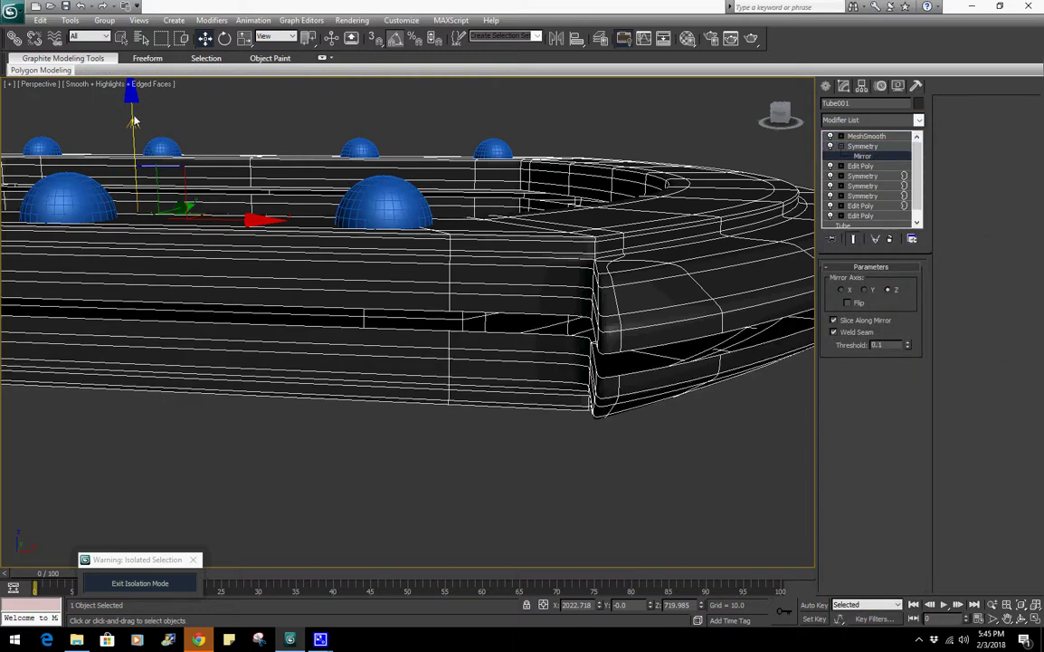
drag(132, 117, 146, 111)
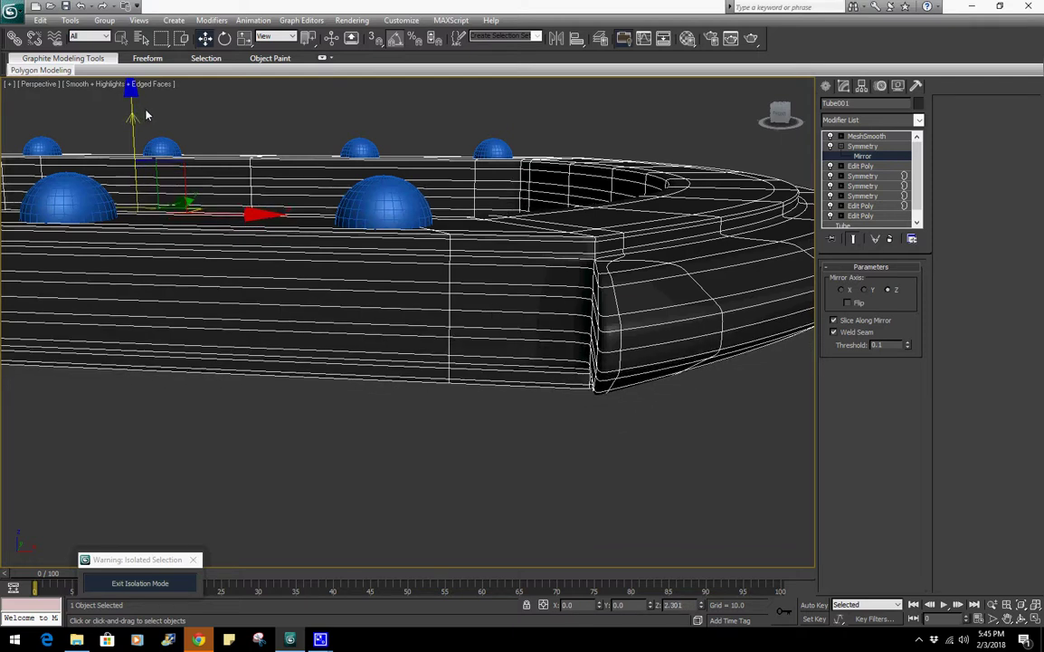
Examine the rejoined frame in shaded display from above and in the front view, and leave mirror-plane editing
key(F4)
scroll(617, 351, down, 4)
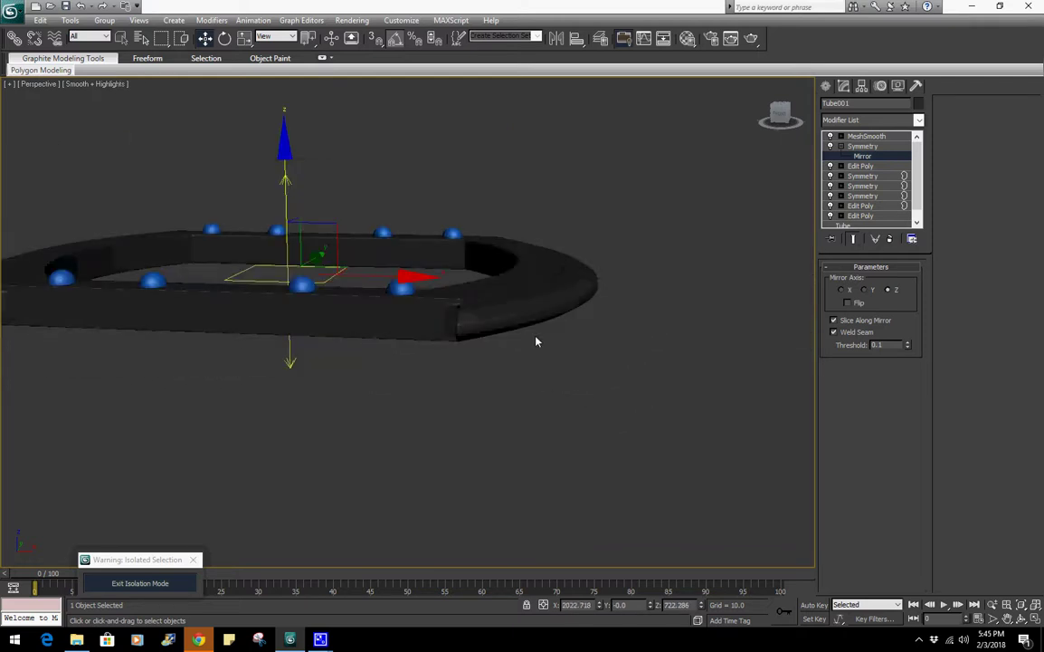
alt+middle_drag(535, 337, 556, 404)
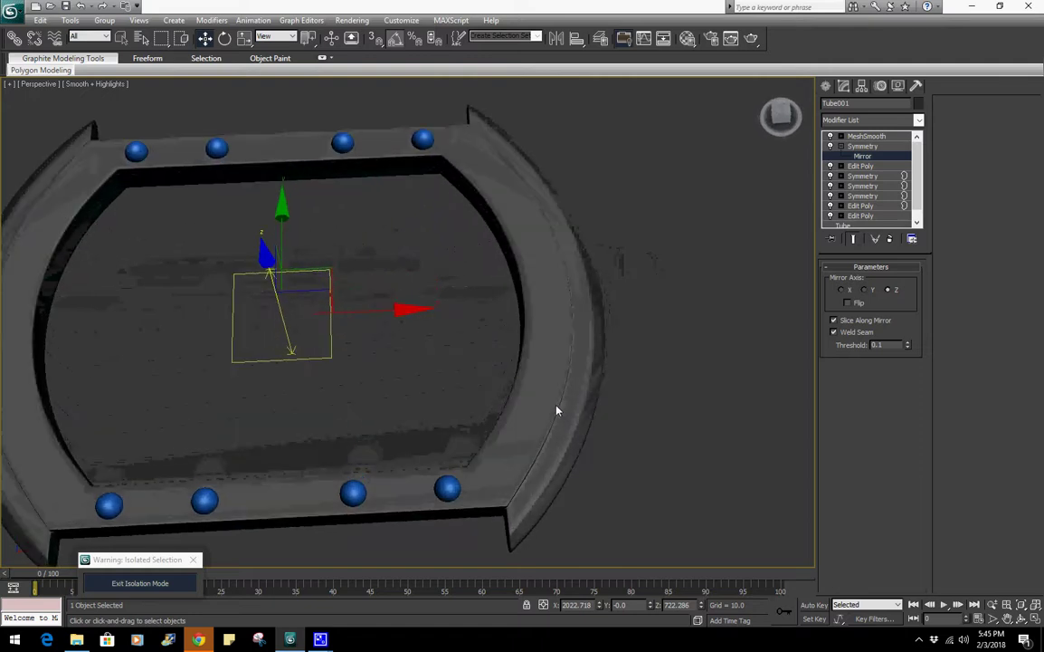
scroll(543, 402, down, 2)
key(f)
key(z)
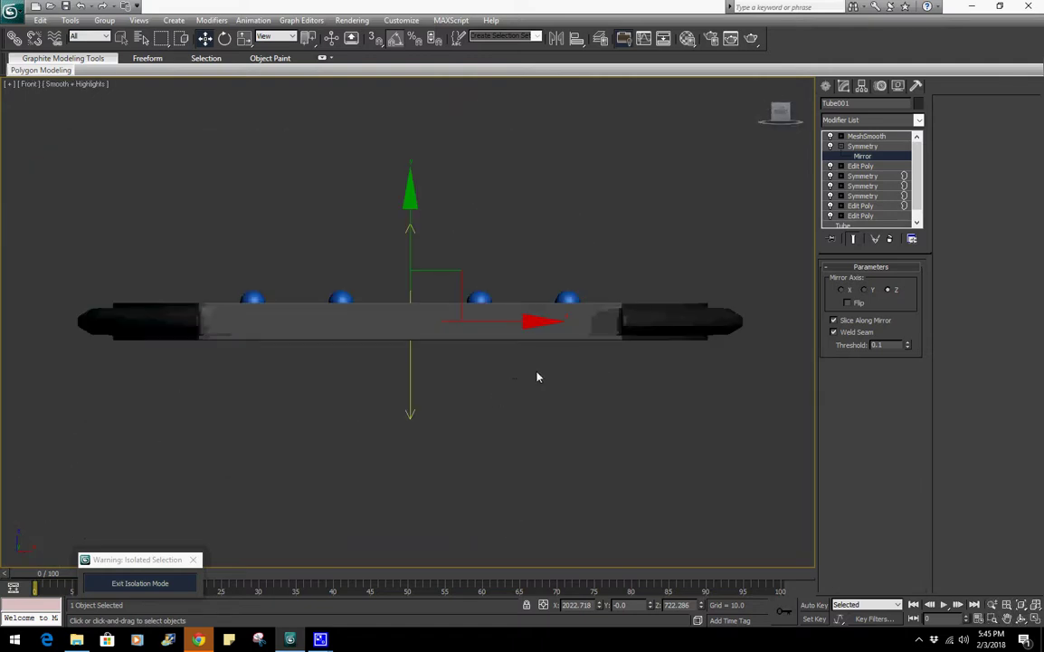
key(p)
alt+middle_drag(543, 357, 616, 258)
click(825, 85)
click(844, 86)
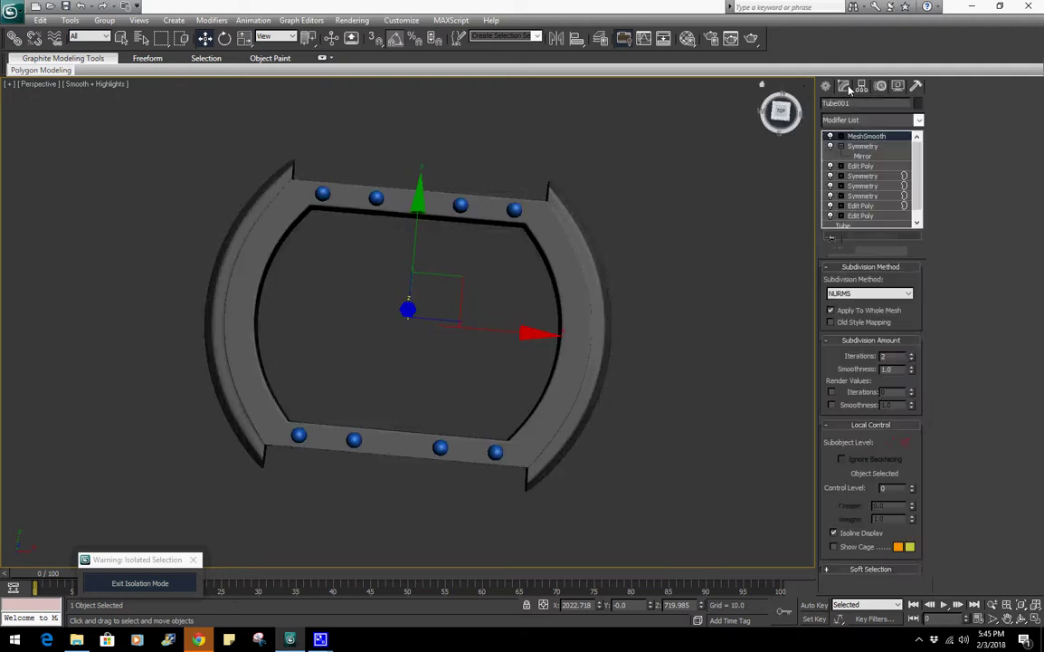
click(826, 85)
click(844, 85)
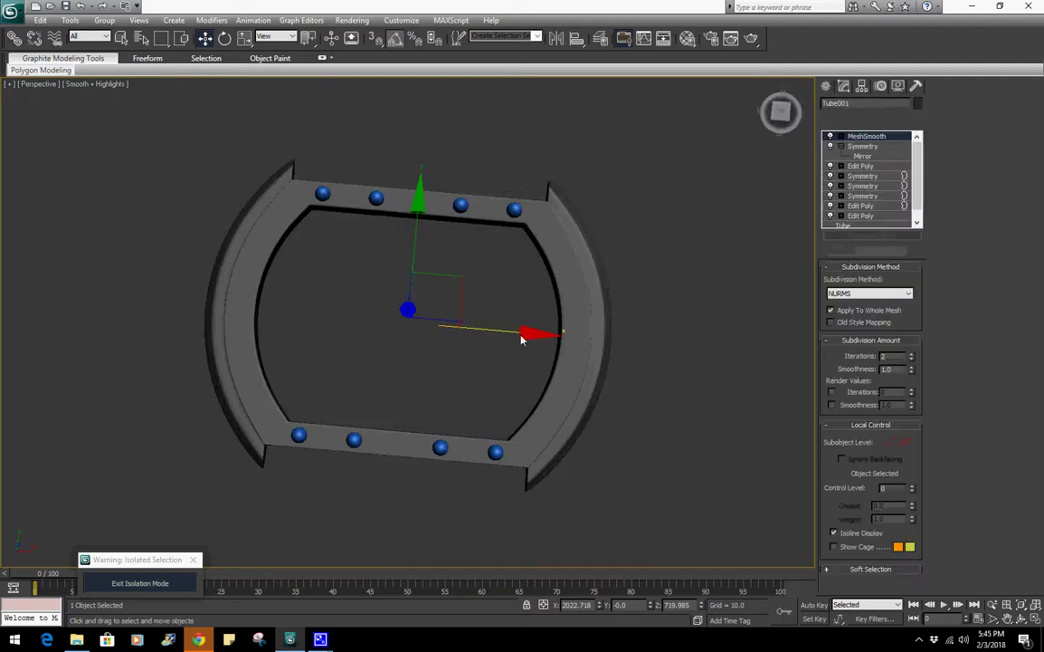
Clone the frame in place as Tube003
mouse_move(469, 302)
alt+middle_down()
mouse_move(543, 304)
mouse_move(517, 271)
alt+middle_up()
key(ctrl+v)
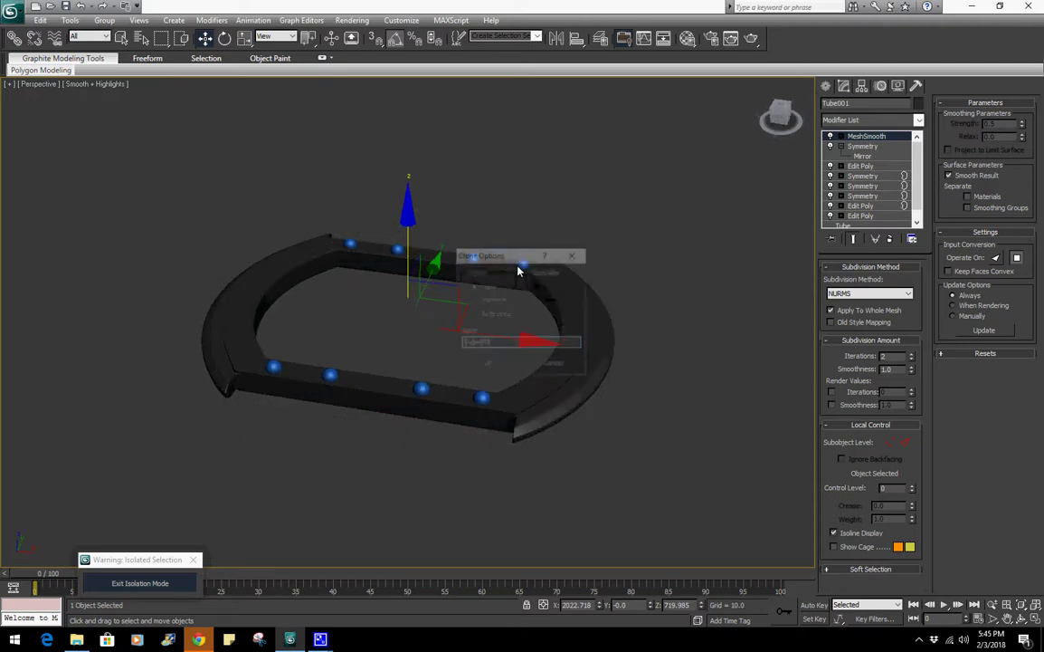
click(480, 369)
Remove every modifier from the cloned frame, leaving only its base Tube
drag(860, 257, 860, 291)
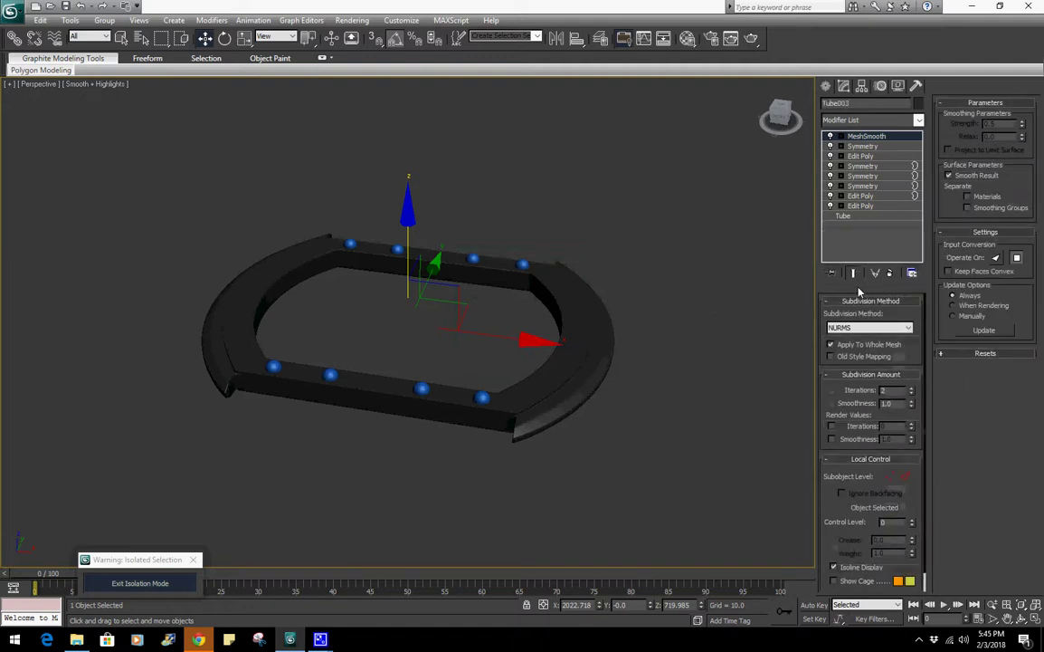
click(891, 273)
click(891, 273)
click(890, 274)
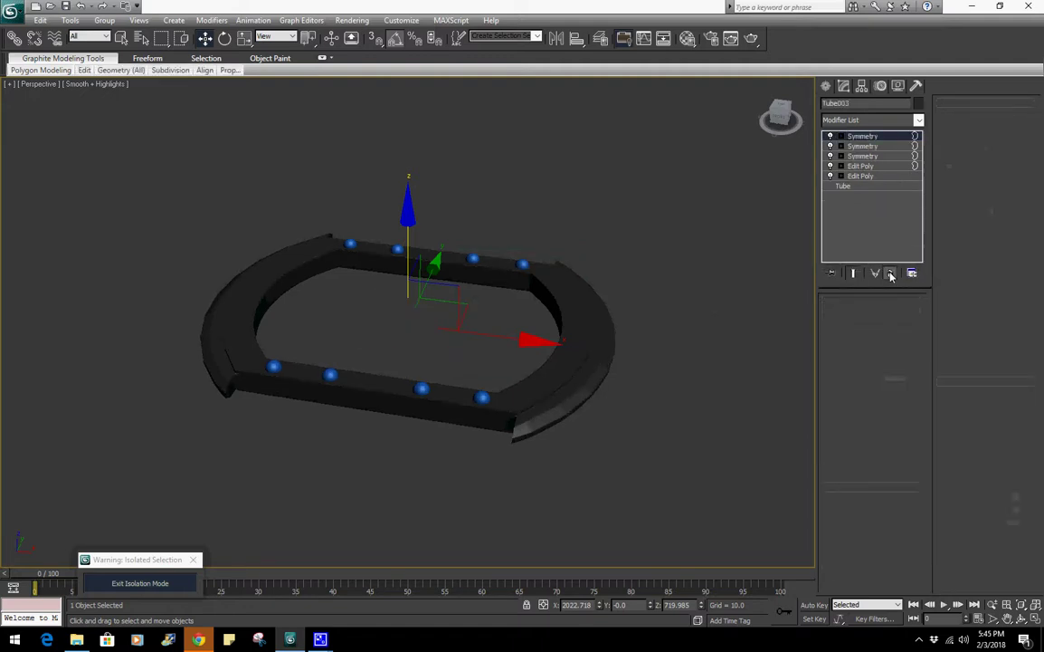
click(891, 273)
click(891, 273)
click(891, 274)
click(890, 273)
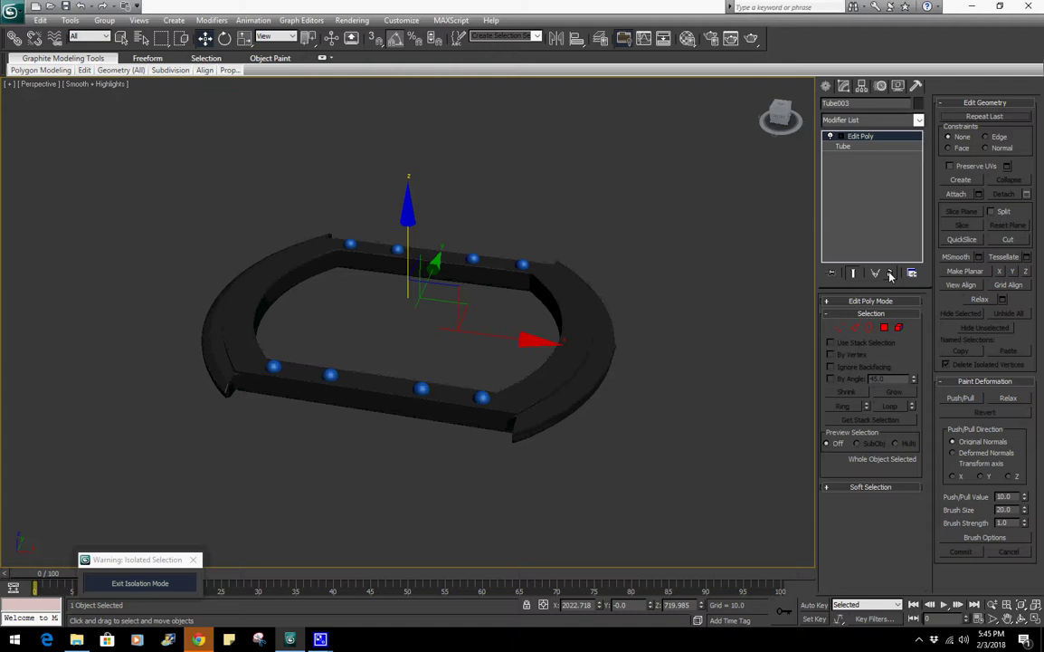
click(890, 273)
Raise the cloned tube about 39.7 units along Z and add an Edit Poly modifier to it
alt+middle_drag(624, 303, 431, 193)
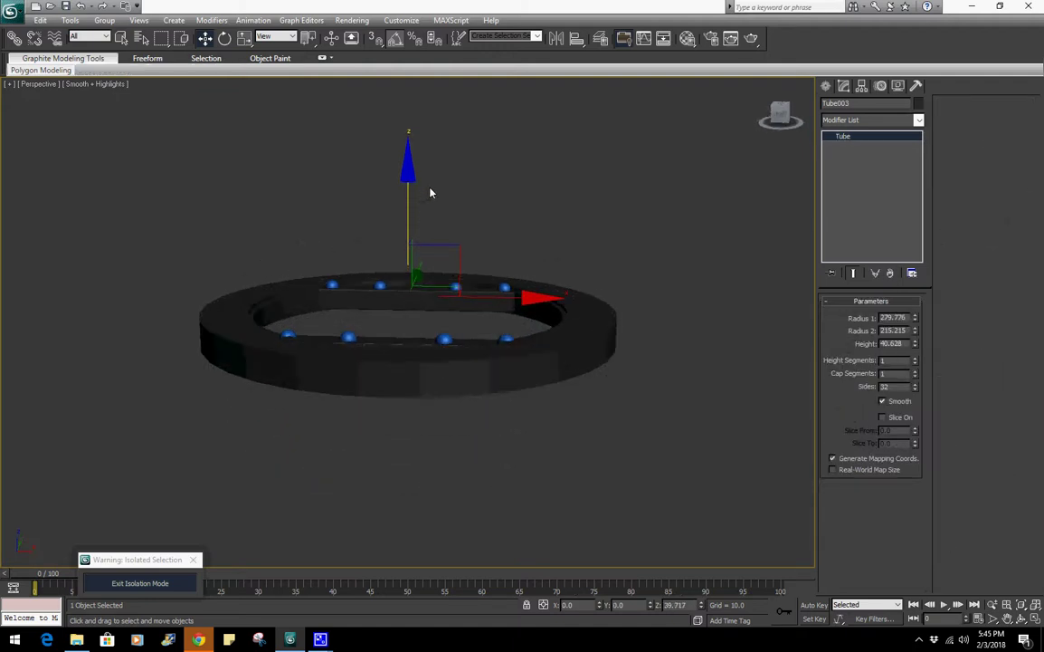
alt+middle_drag(551, 331, 554, 407)
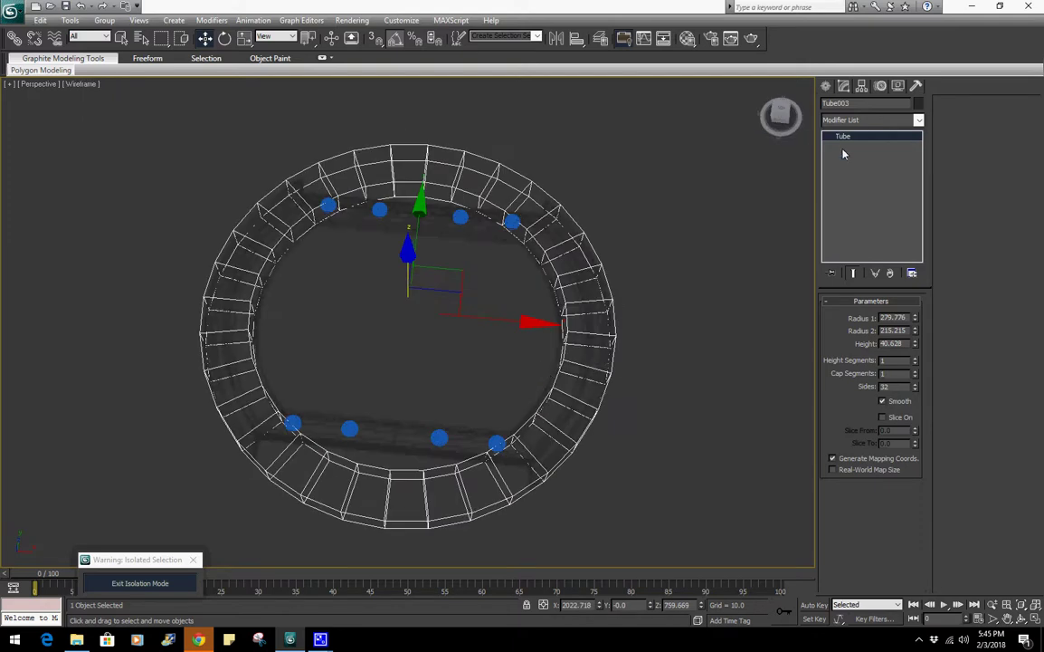
click(865, 121)
scroll(869, 226, down, 3)
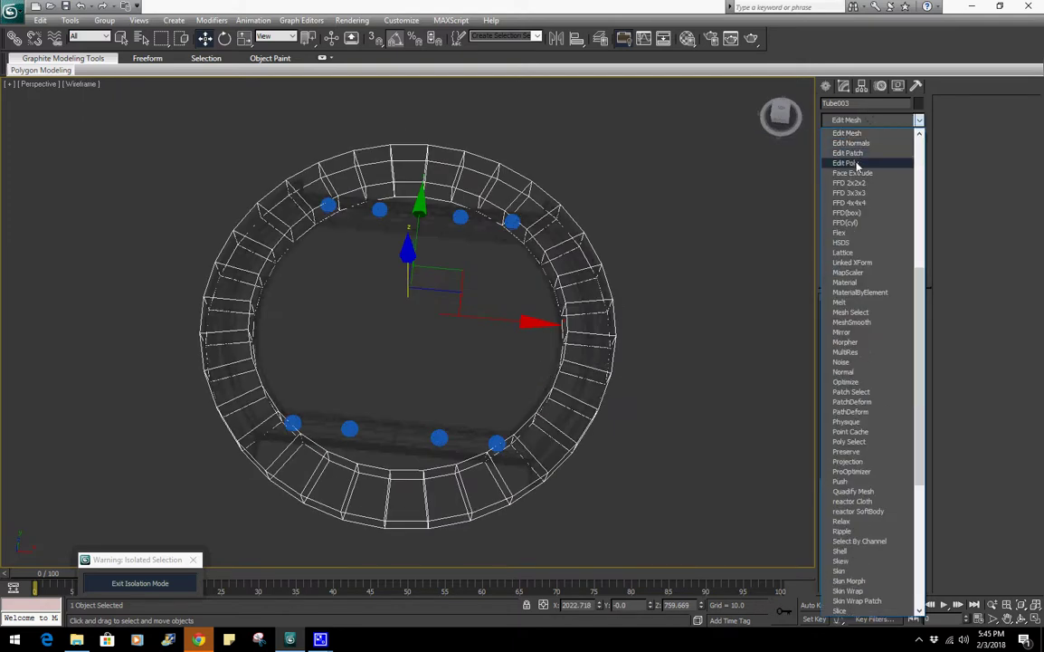
click(862, 163)
Select the whole tube element and scale it up in the XY plane until the ring surrounds the frame
click(900, 328)
click(584, 290)
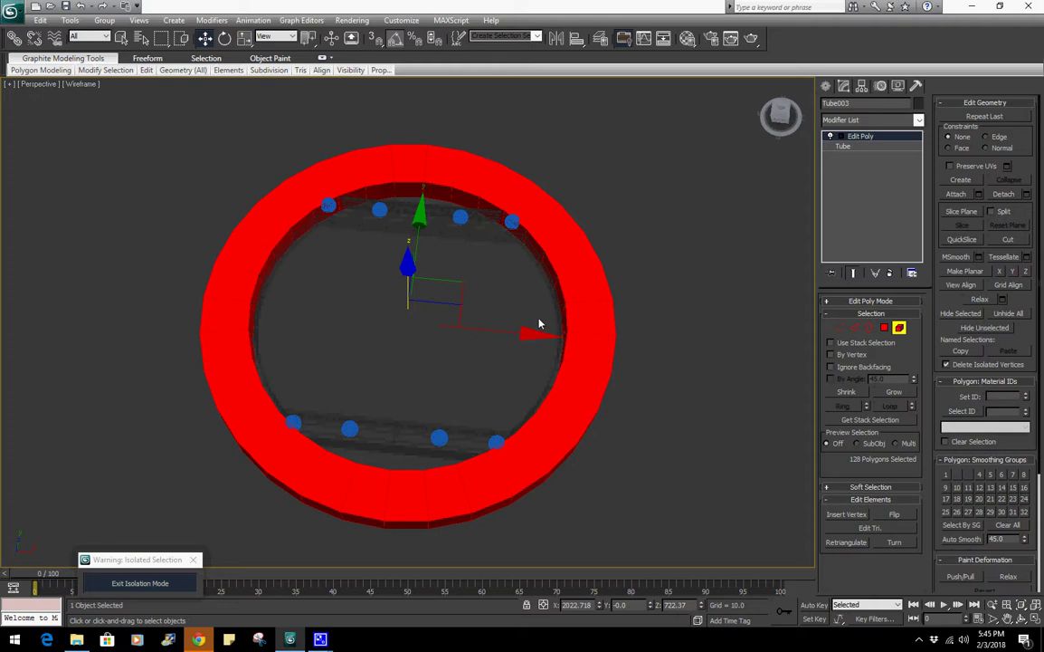
alt+middle_drag(541, 324, 521, 337)
key(r)
drag(471, 275, 488, 269)
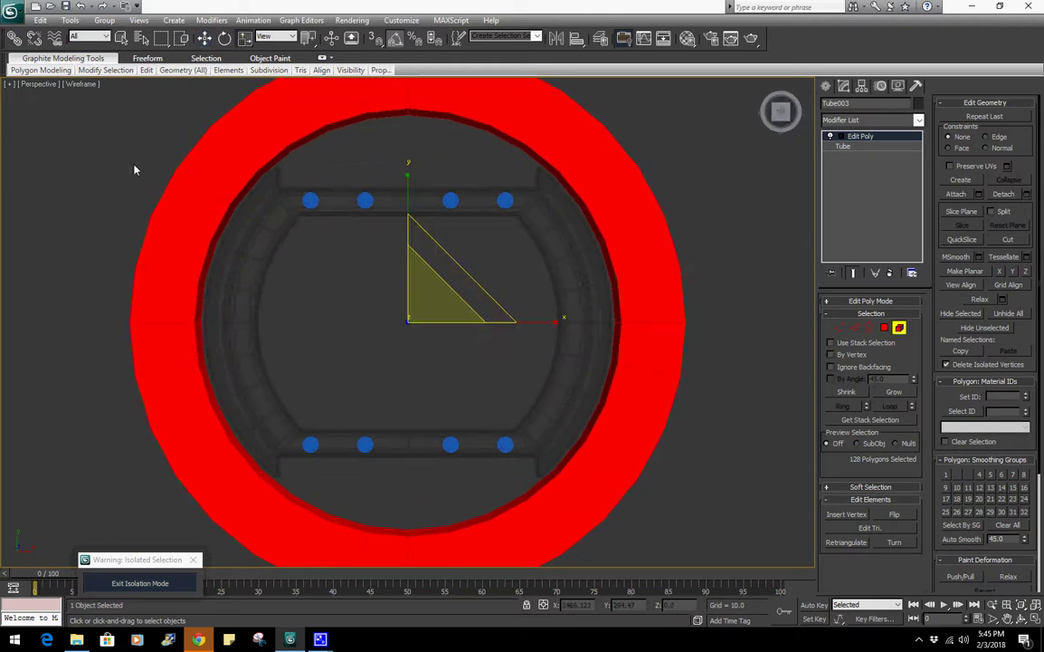
Select the tube's inner edge loops and scale them to 77% in X and Y, widening the ring inward over the frame
key(2)
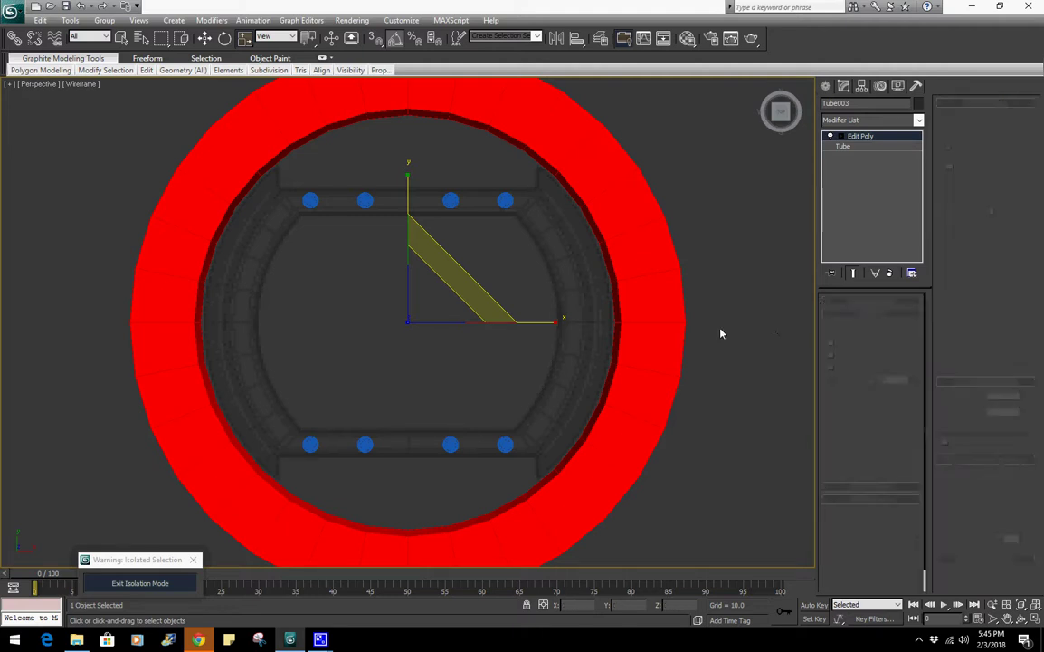
drag(607, 305, 630, 298)
click(891, 406)
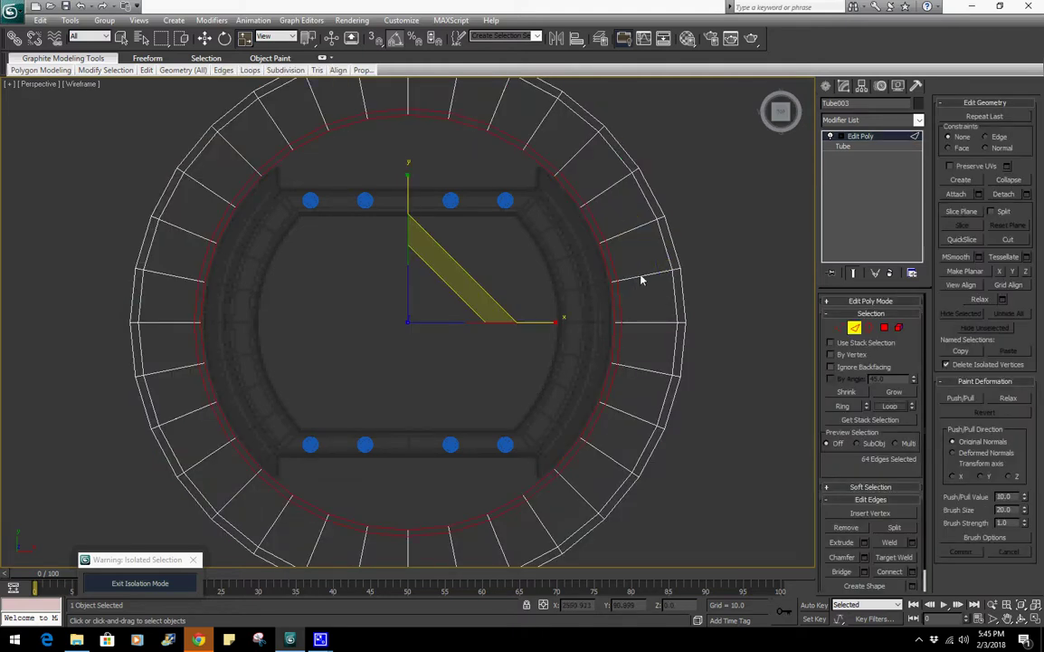
drag(465, 286, 448, 290)
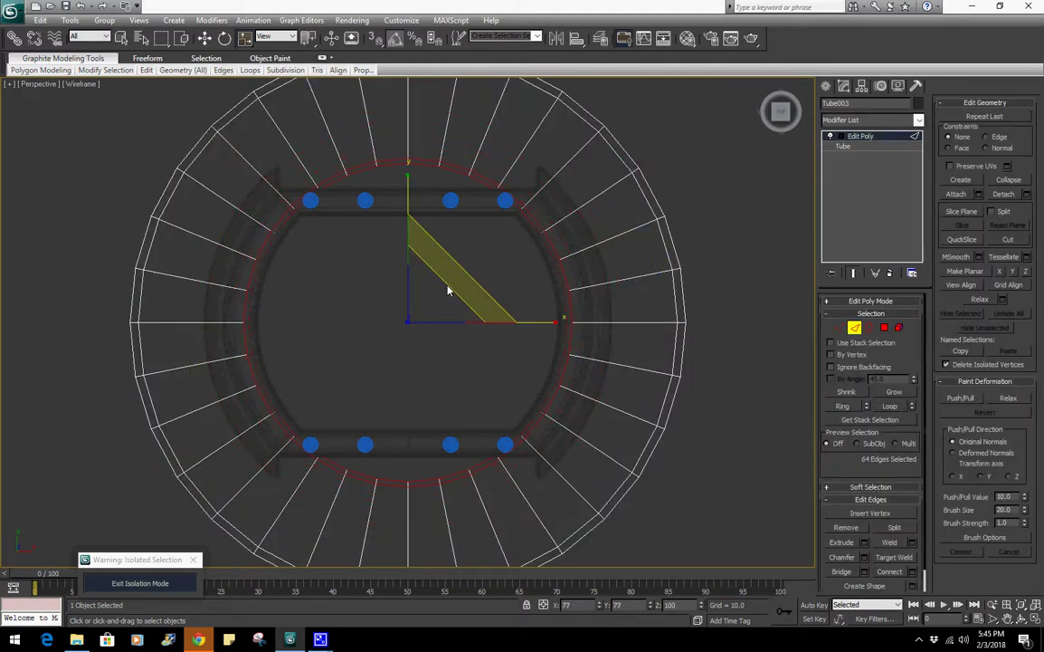
key(F3)
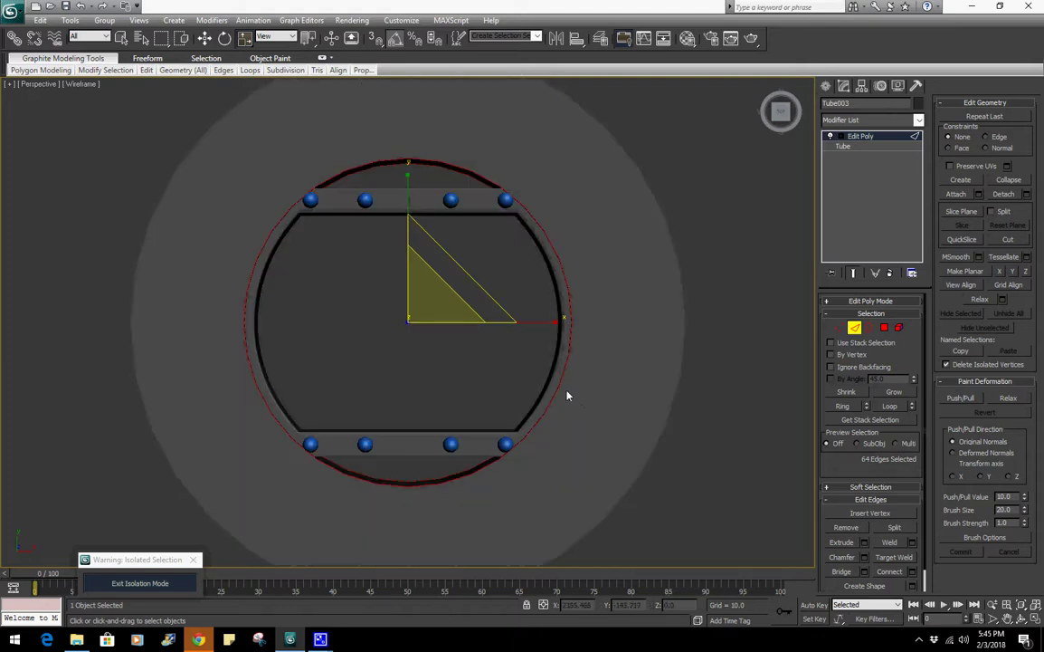
mouse_move(566, 393)
alt+middle_down()
mouse_move(579, 416)
mouse_move(583, 345)
mouse_move(599, 368)
mouse_move(623, 365)
alt+middle_up()
key(F4)
key(F4)
click(856, 329)
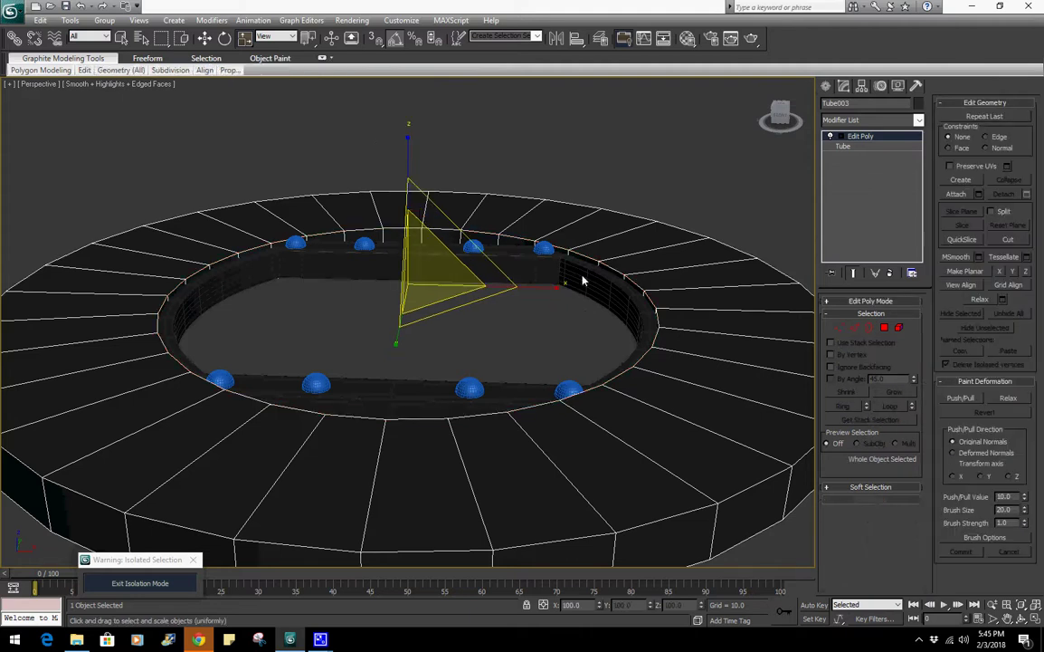
Select the frame together with the new ring and center both pivots to their objects
ctrl+click(584, 282)
click(862, 85)
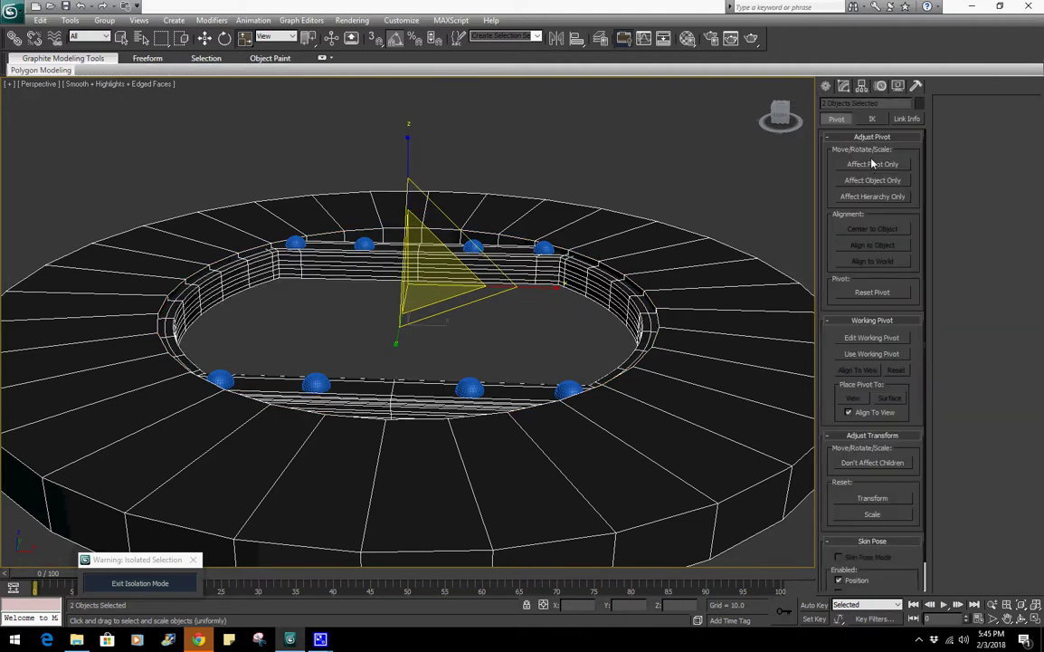
click(873, 164)
click(860, 235)
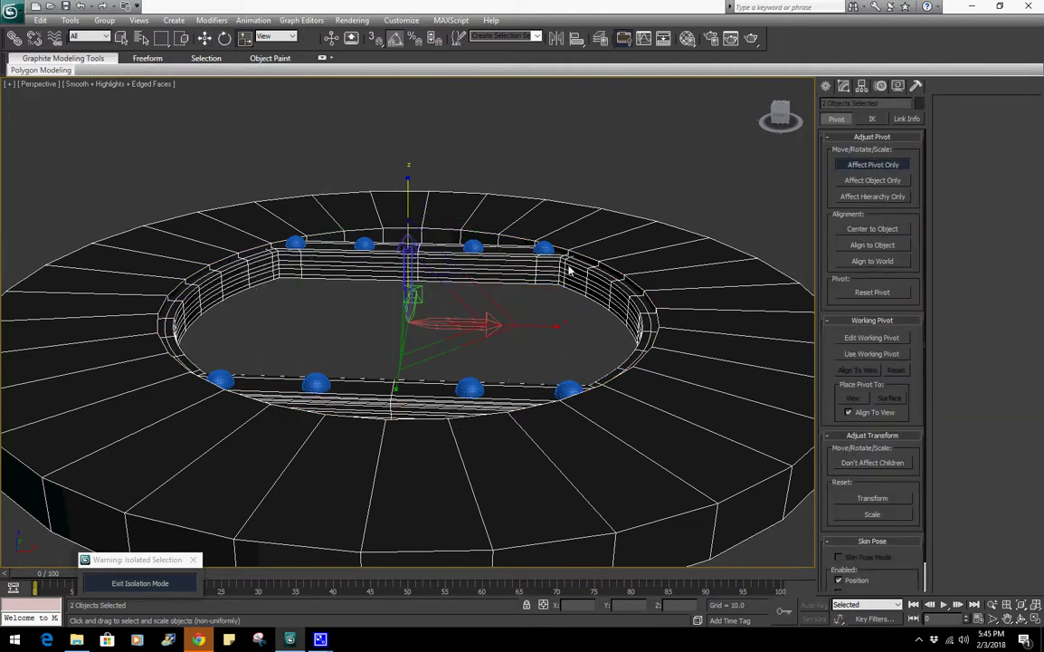
click(611, 175)
click(826, 85)
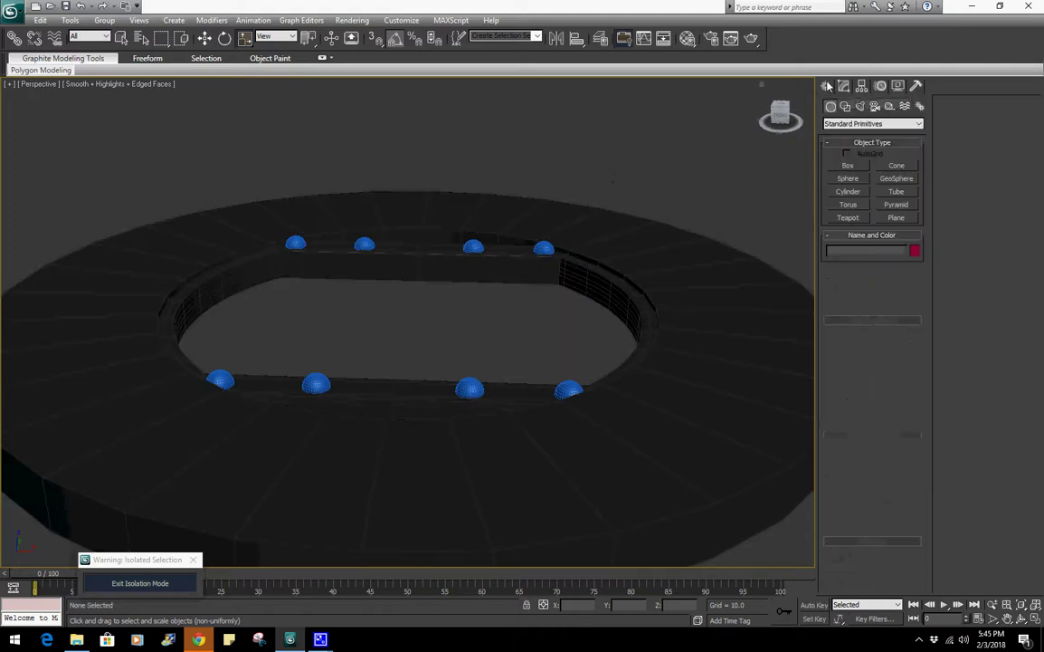
Align the ring to the frame in X, Y and Z position, pivot point to pivot point
click(513, 274)
click(543, 216)
click(577, 44)
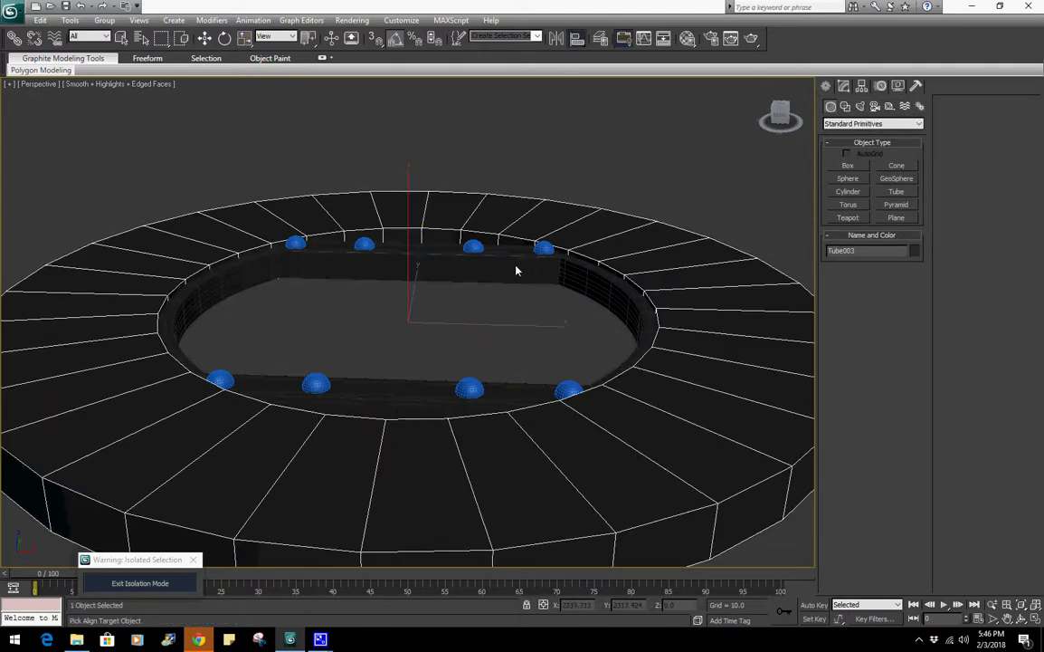
click(518, 268)
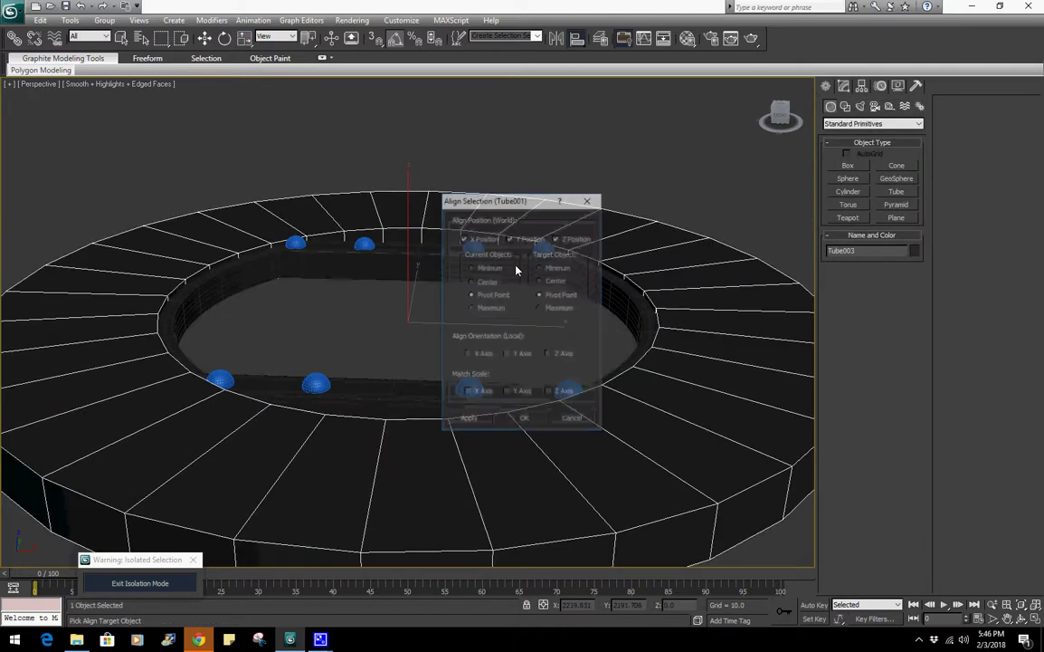
click(527, 419)
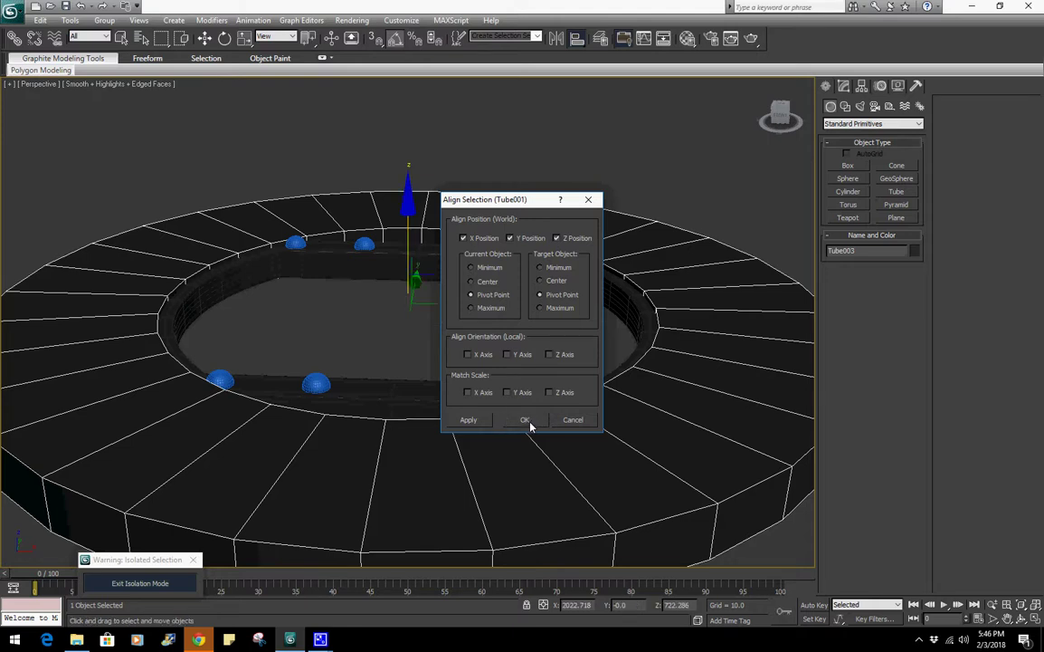
Repeat the ring's alignment to the frame in X, Y and Z position, keeping pivot point to pivot point
click(577, 39)
click(590, 296)
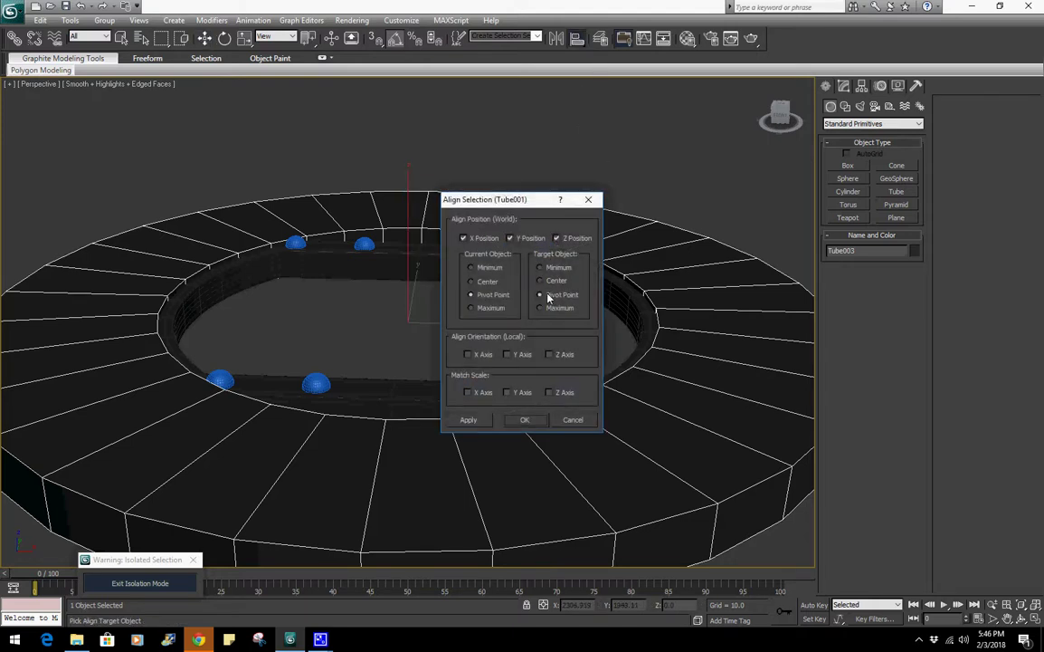
click(525, 421)
Select the whole ring element and scale it along Z to 10%, then to 121%, thinning it around the frame
click(844, 86)
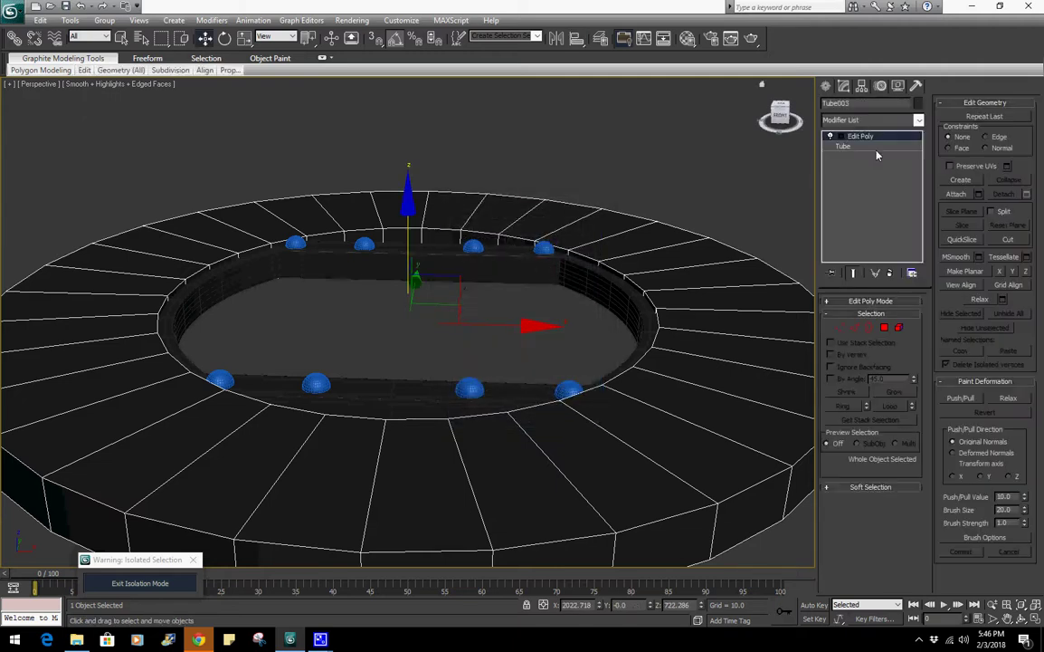
click(899, 327)
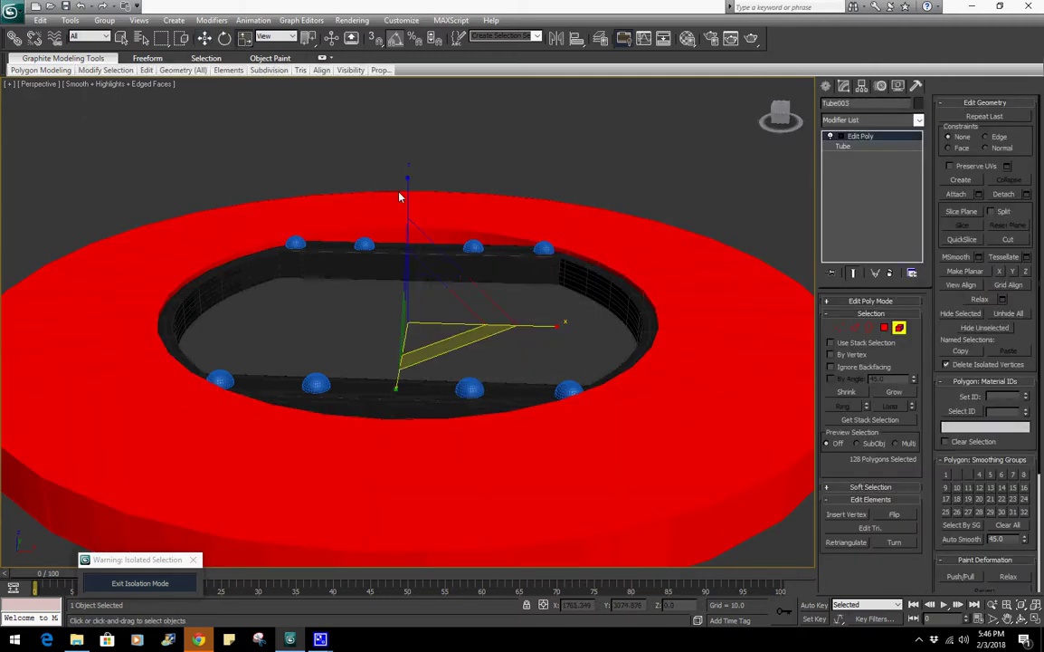
drag(410, 209, 351, 576)
key(F4)
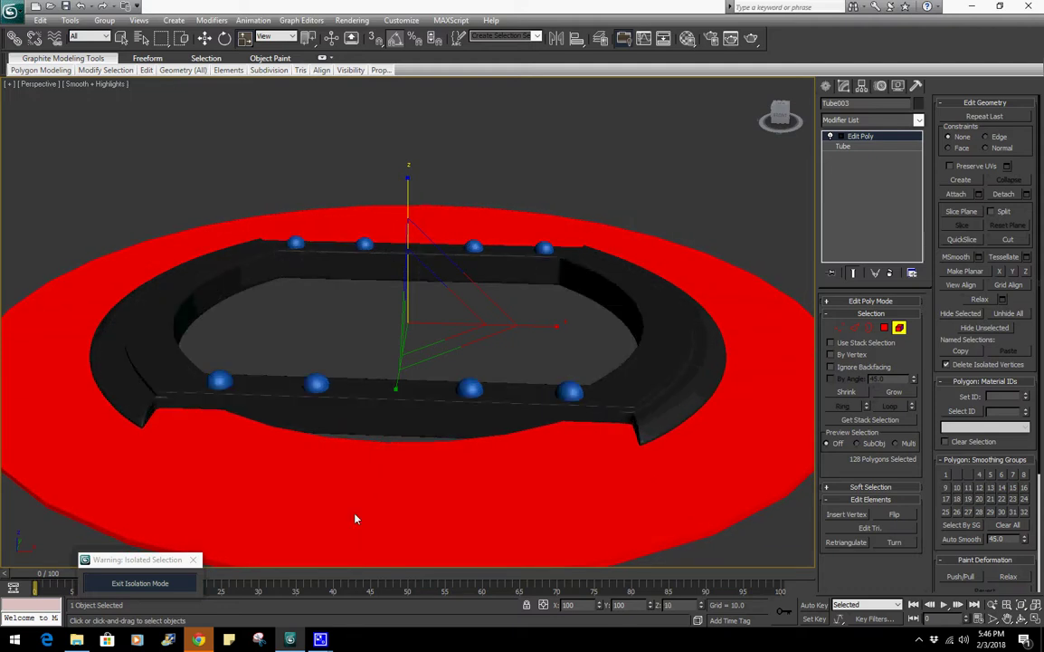
mouse_move(483, 392)
alt+middle_down()
mouse_move(515, 365)
mouse_move(487, 343)
mouse_move(485, 362)
mouse_move(477, 333)
mouse_move(489, 330)
alt+middle_up()
key(F4)
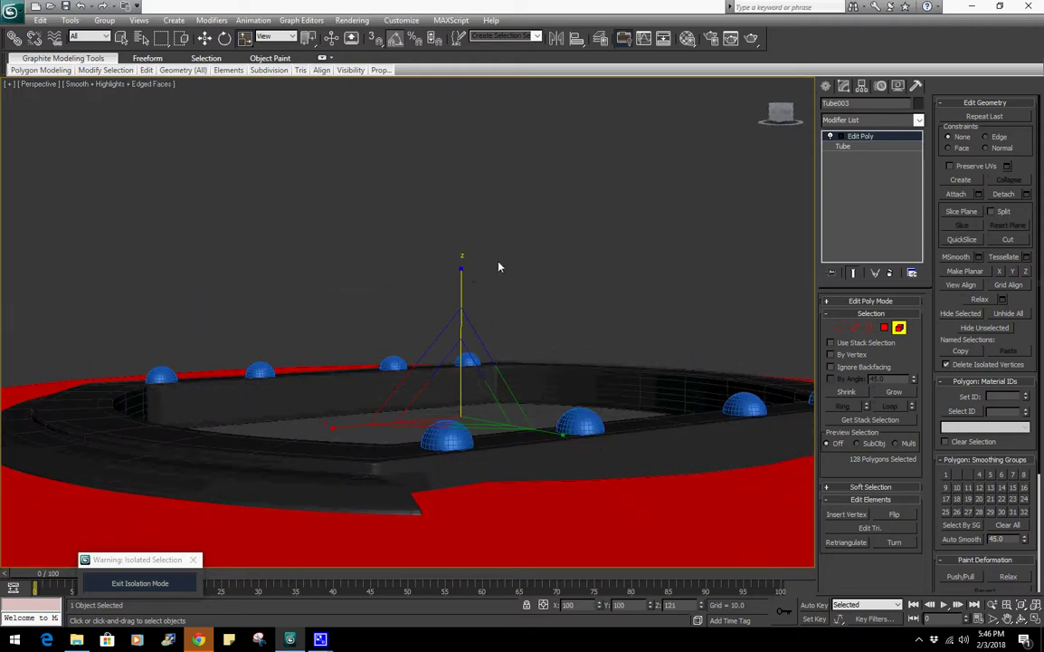
key(F4)
mouse_move(504, 264)
alt+middle_down()
mouse_move(576, 349)
mouse_move(543, 369)
mouse_move(569, 379)
alt+middle_up()
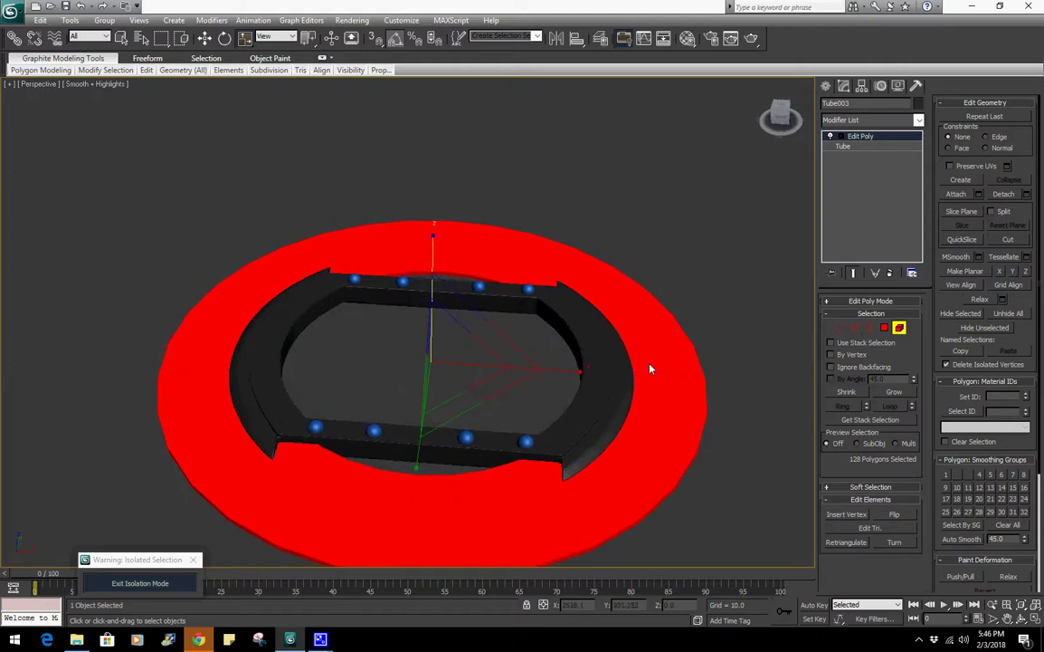
alt+middle_drag(649, 369, 715, 398)
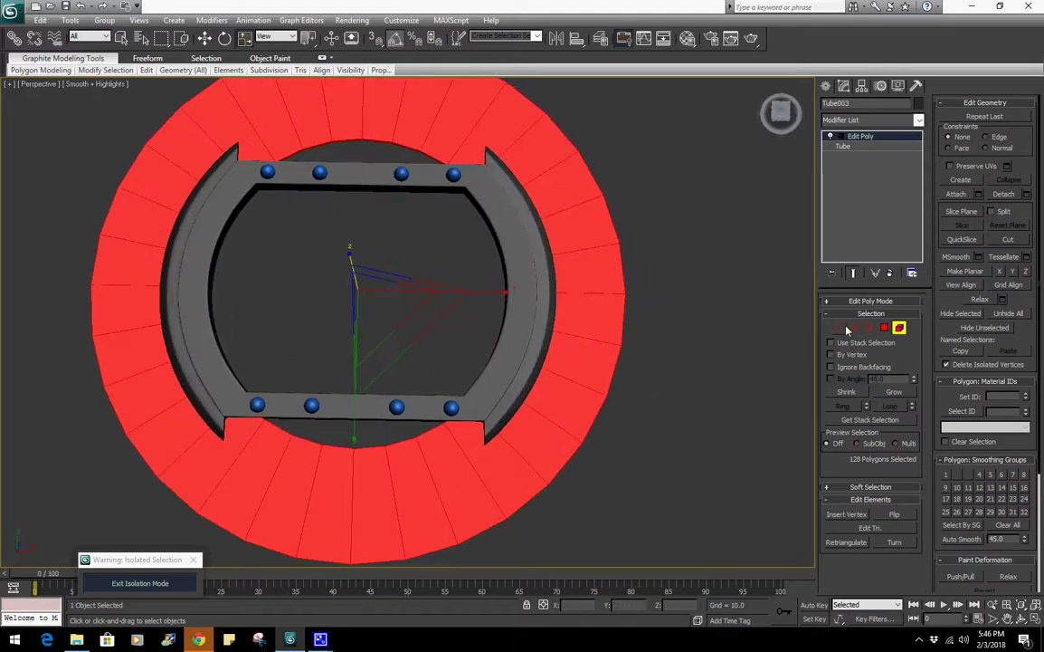
Select the ring's radial edges as an edge ring and connect them with 1 segment at slide 50
click(853, 327)
key(F3)
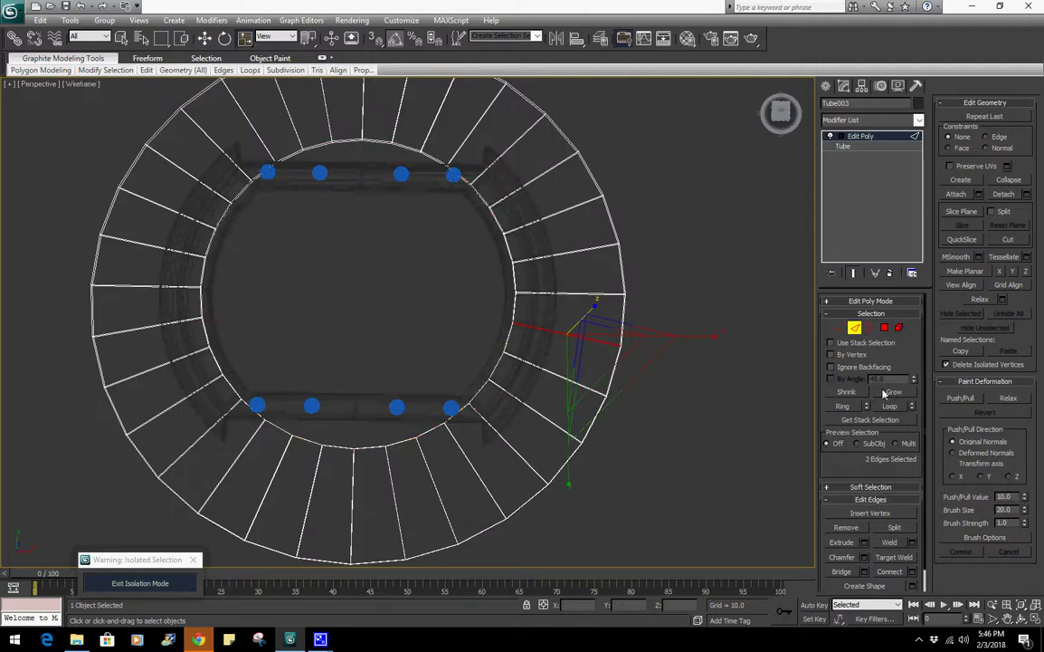
click(842, 406)
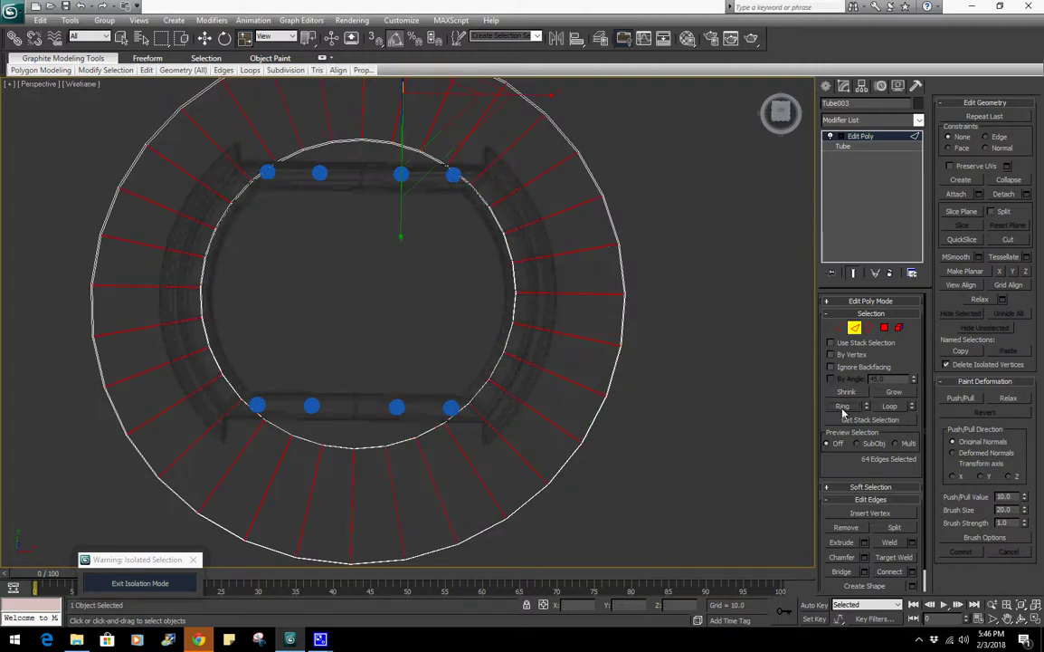
click(912, 572)
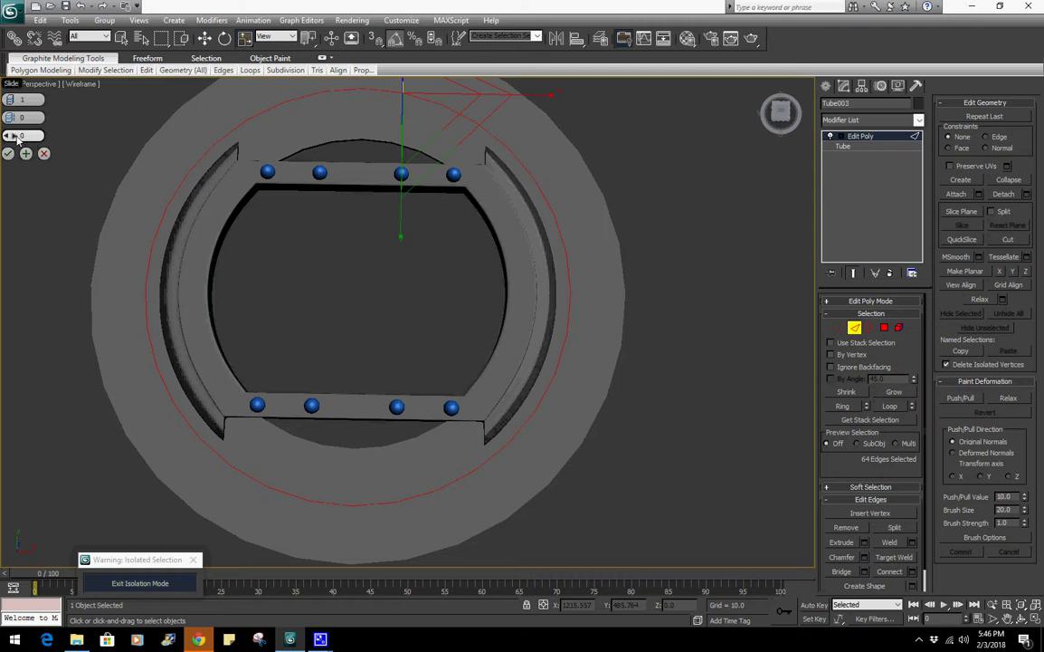
drag(15, 136, 166, 132)
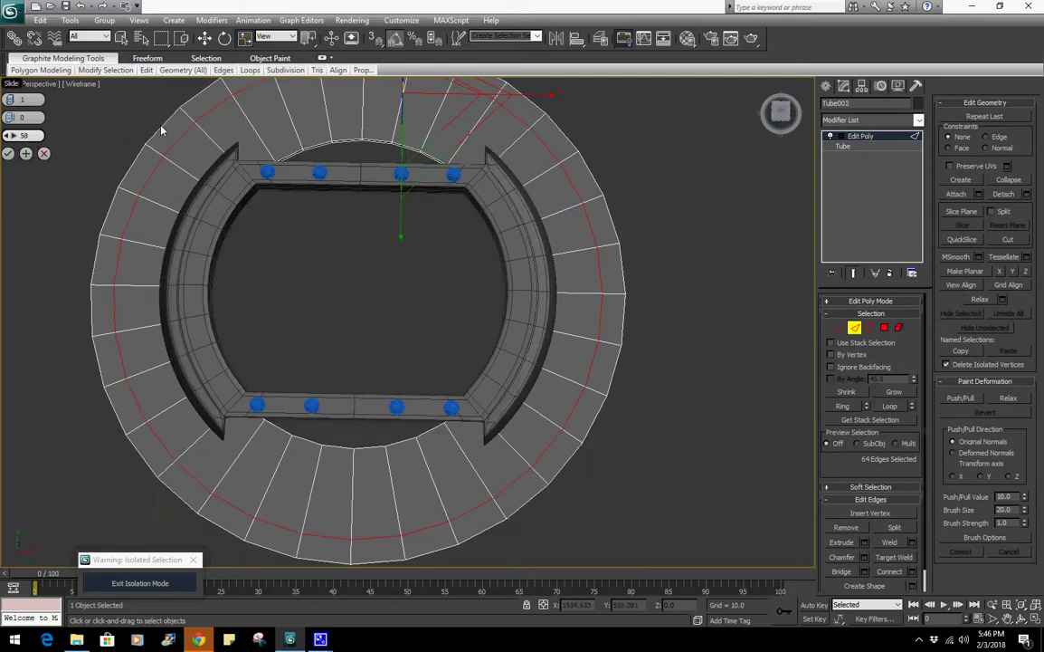
click(8, 153)
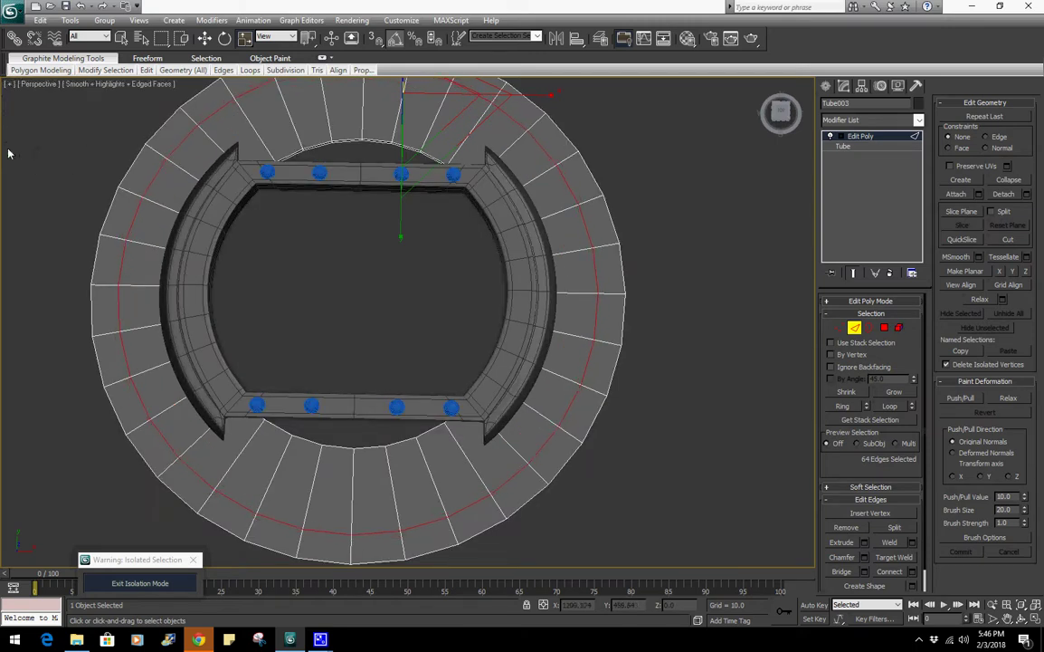
click(608, 252)
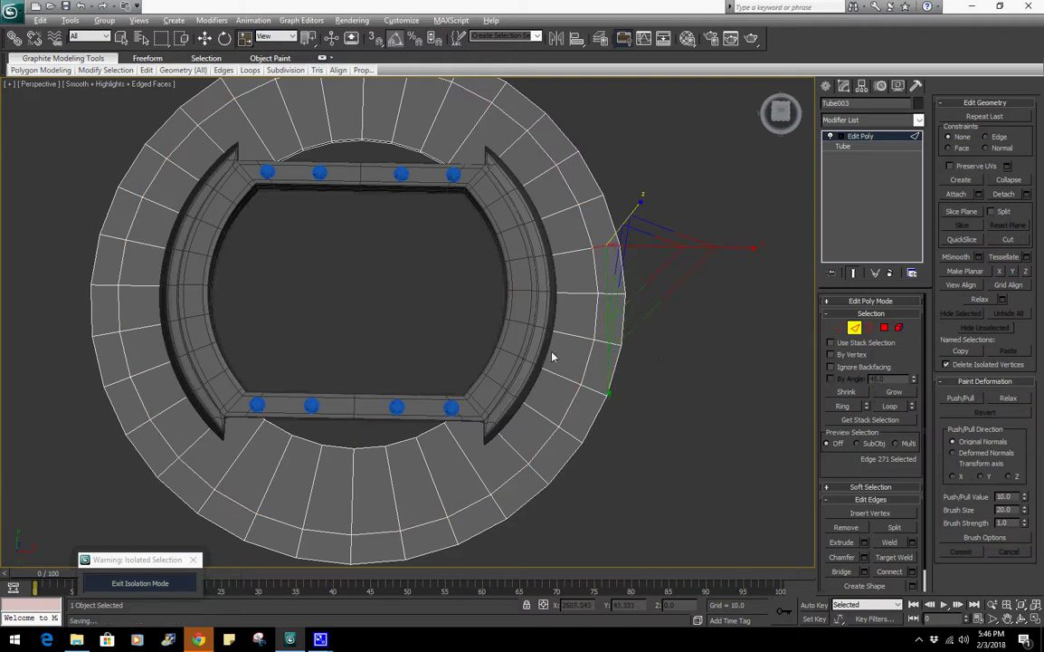
key(z)
scroll(488, 378, up, 2)
key(F3)
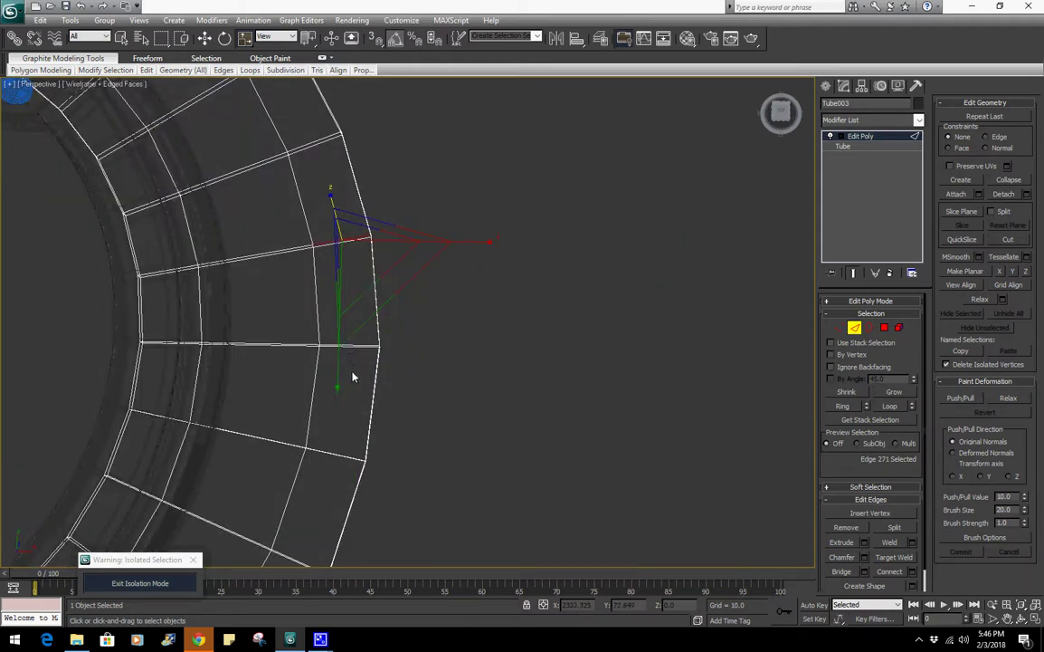
drag(353, 374, 360, 334)
click(843, 406)
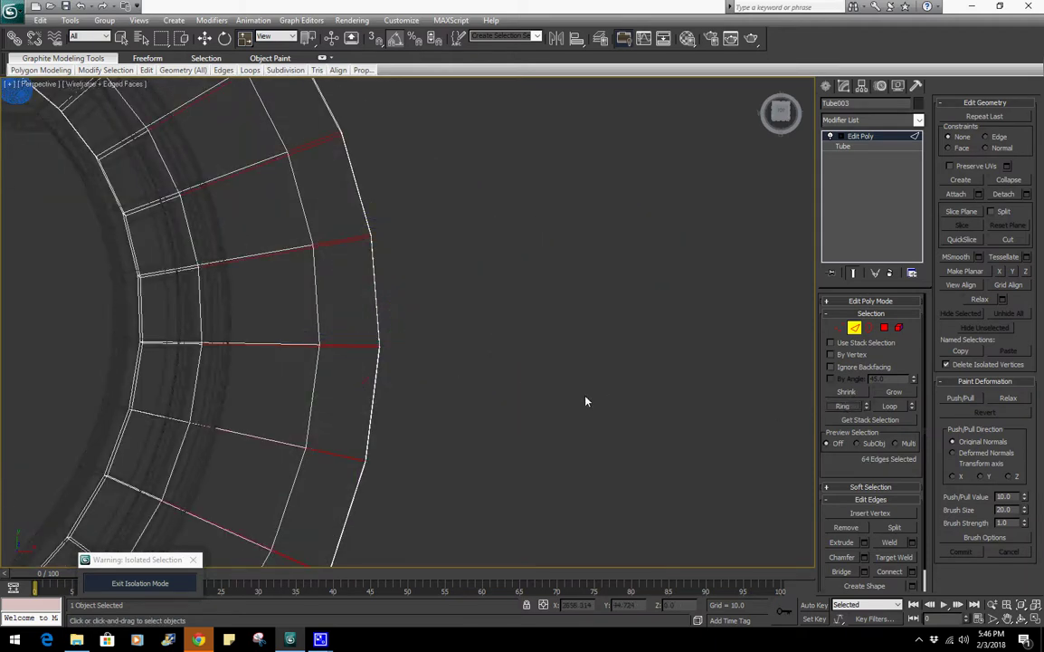
alt+middle_drag(430, 393, 427, 313)
key(F3)
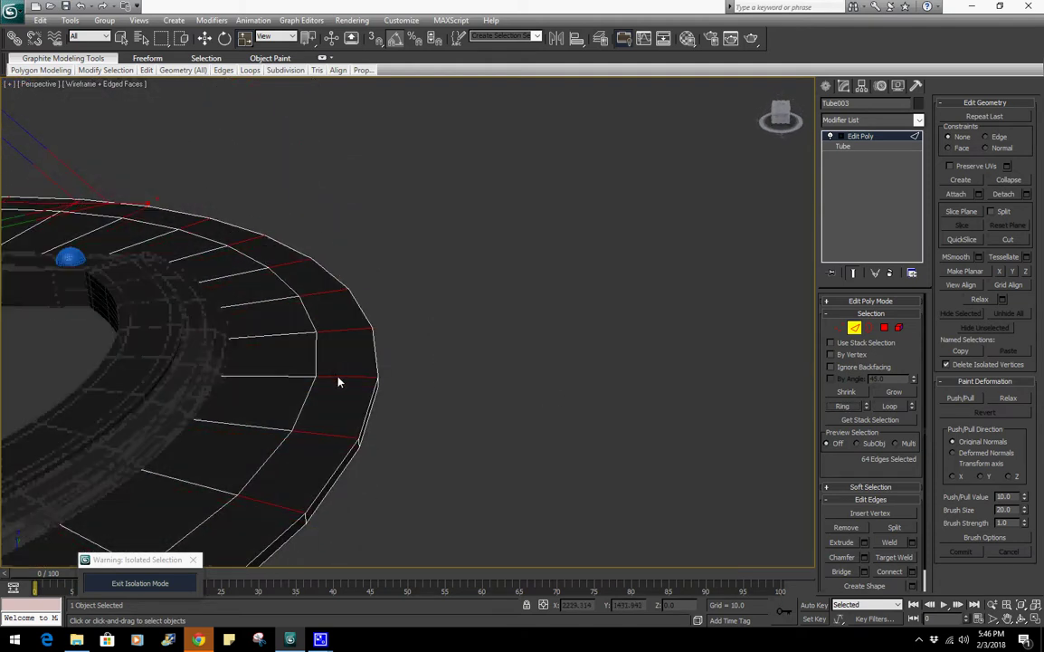
Select the radial edge ring on the tube's underside and connect it with 1 segment at slide -50
alt+middle_drag(338, 382, 395, 340)
click(350, 300)
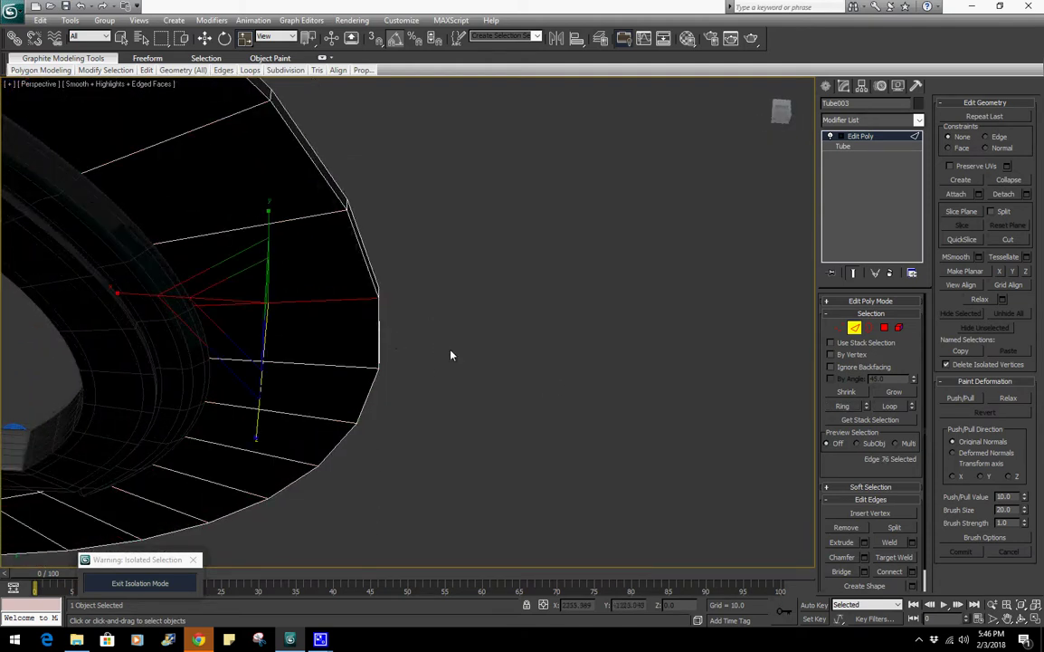
click(851, 409)
click(912, 573)
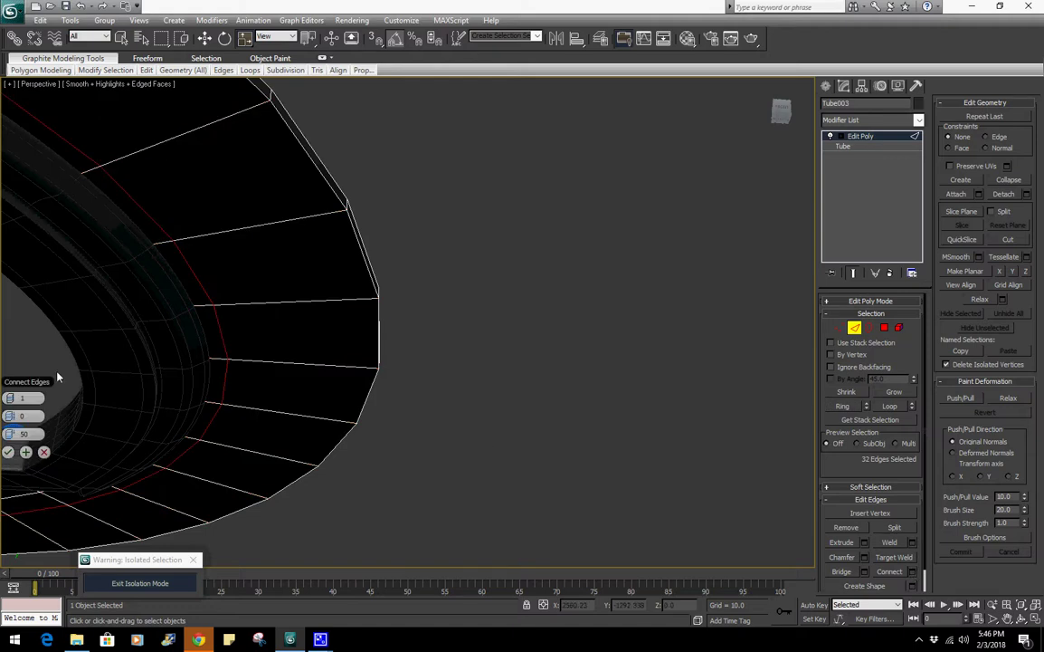
text(-)
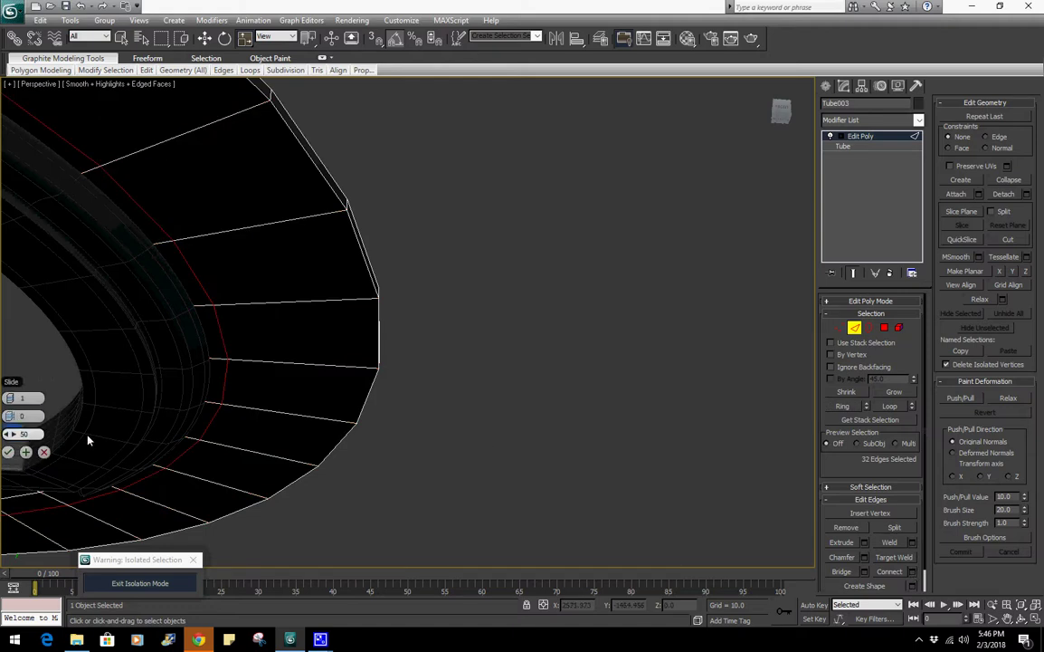
key(Return)
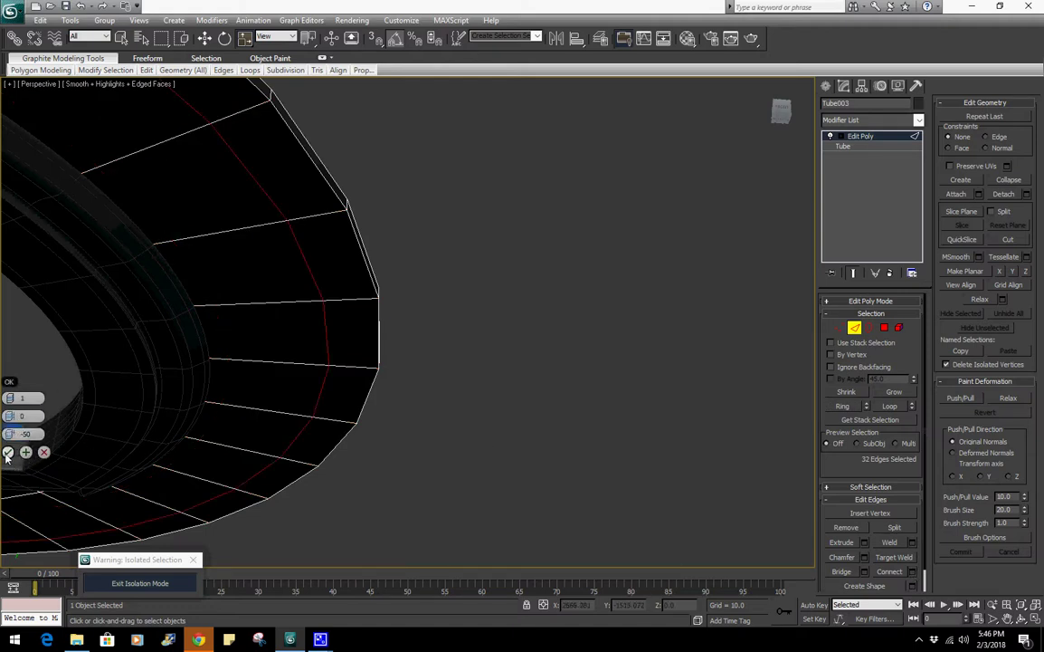
click(9, 452)
Select the short radial edges of the outer band on both faces and convert the selection to polygons
key(F3)
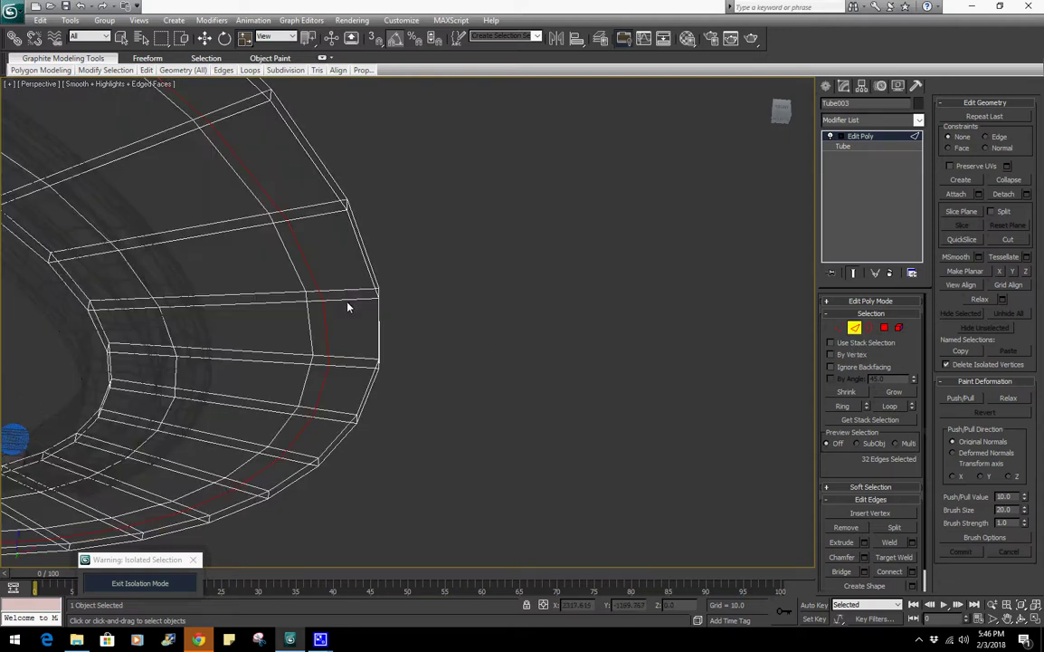
click(343, 316)
click(342, 308)
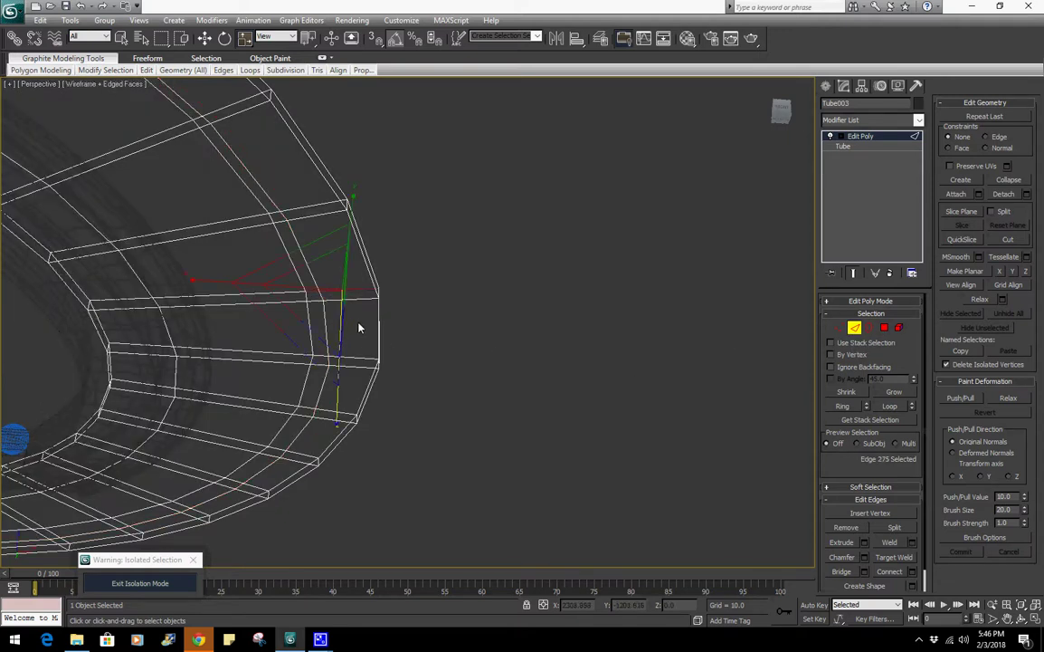
drag(348, 279, 346, 276)
key(ctrl+z)
click(845, 409)
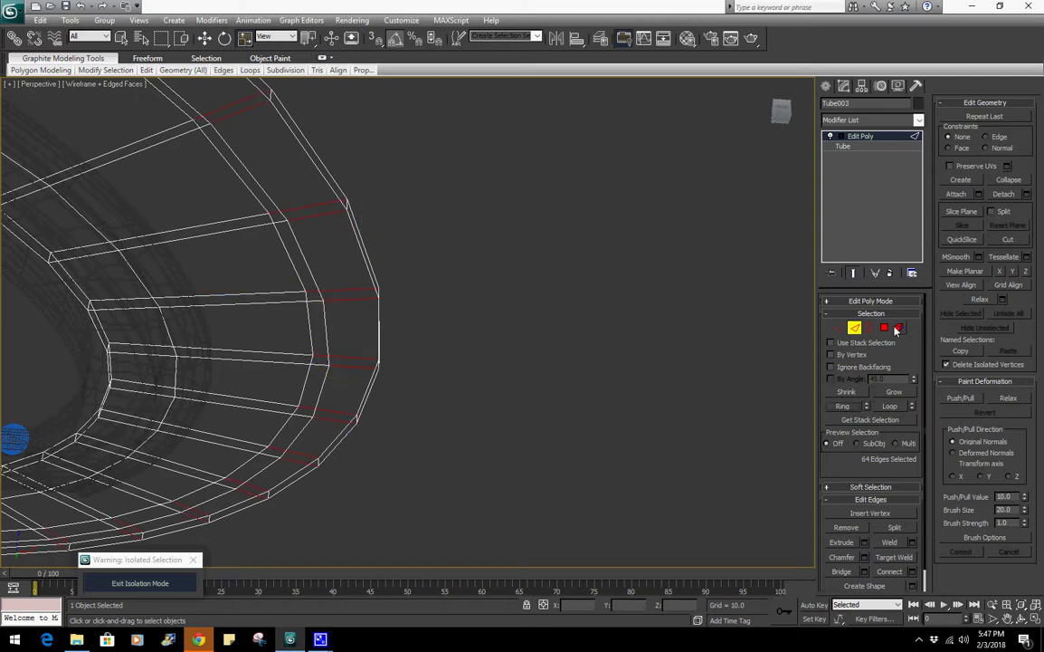
ctrl+click(884, 327)
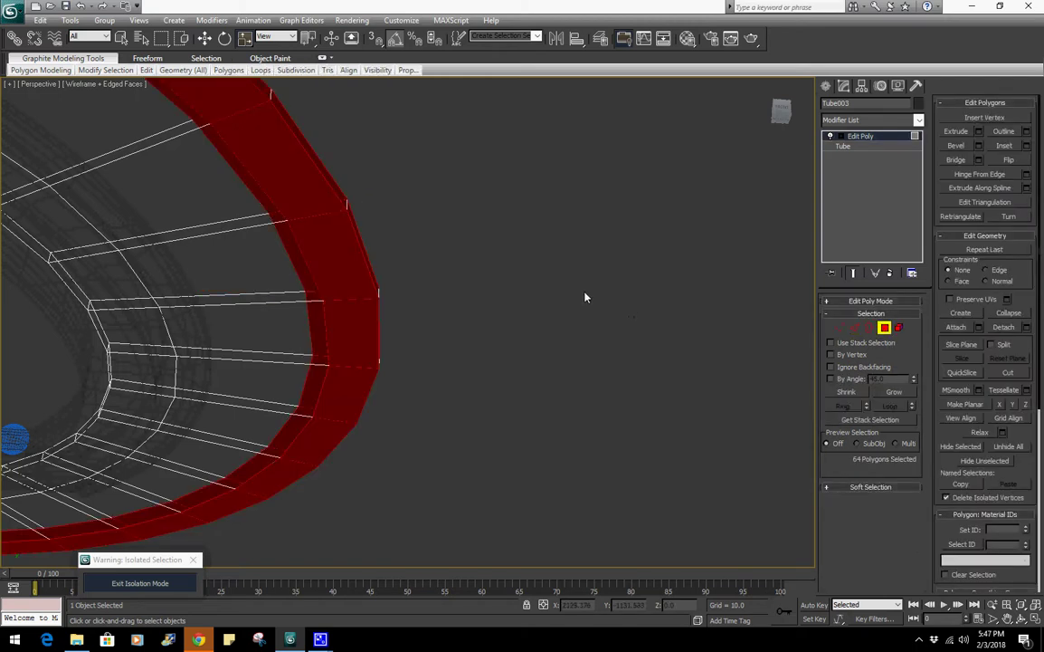
Extrude the outer-band polygons to raise a rim on both faces of the ring, and leave polygon editing
key(F3)
mouse_move(586, 296)
alt+middle_down()
mouse_move(571, 335)
mouse_move(474, 389)
mouse_move(731, 338)
alt+middle_up()
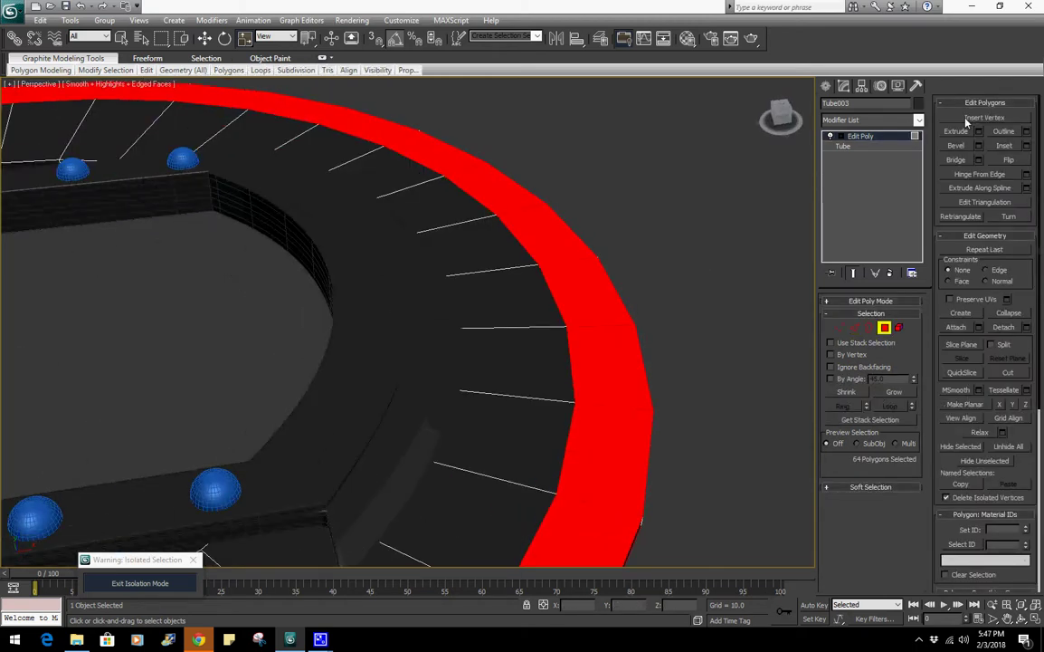
drag(823, 260, 824, 203)
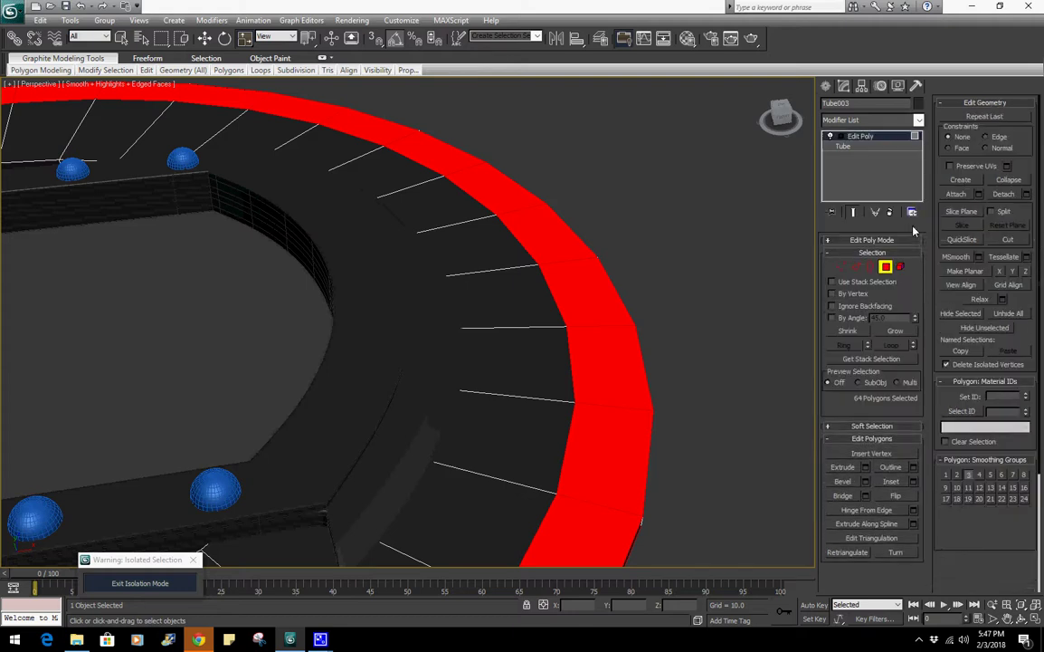
click(865, 467)
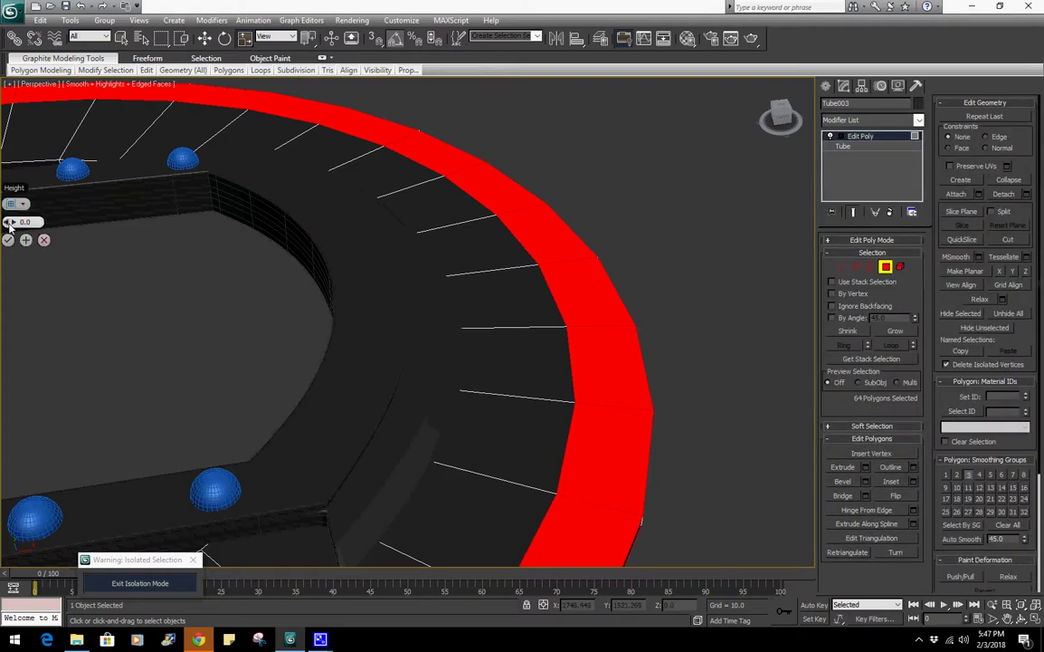
drag(10, 224, 63, 222)
alt+middle_drag(466, 348, 572, 355)
click(8, 207)
scroll(464, 315, down, 2)
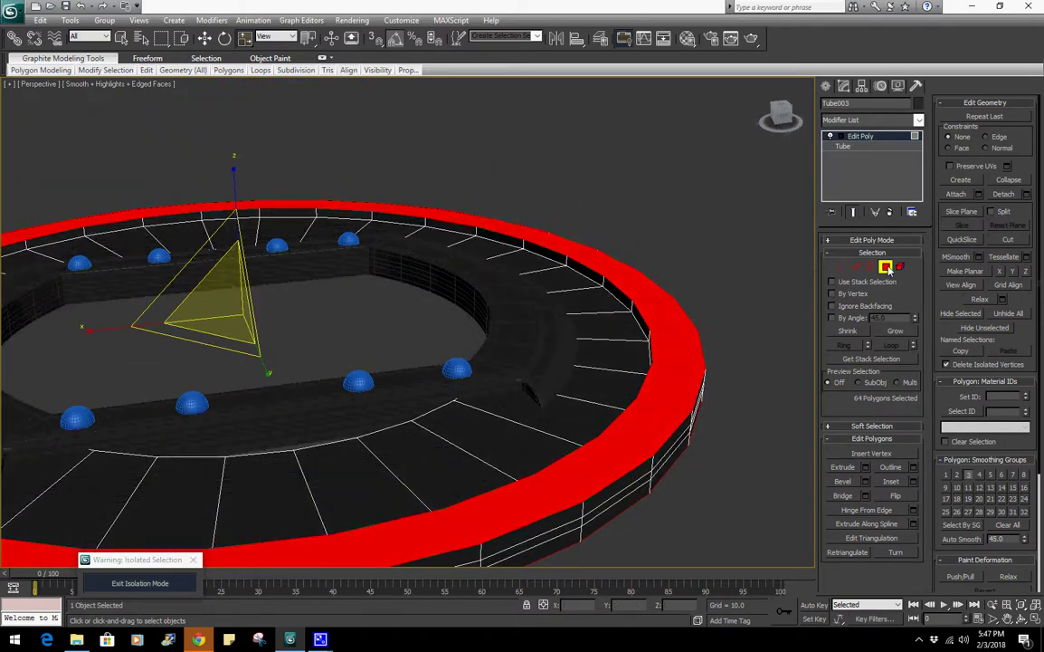
click(886, 267)
Select the extra edge loop near the inner border on the ring's underside and remove it
alt+middle_drag(664, 305, 765, 336)
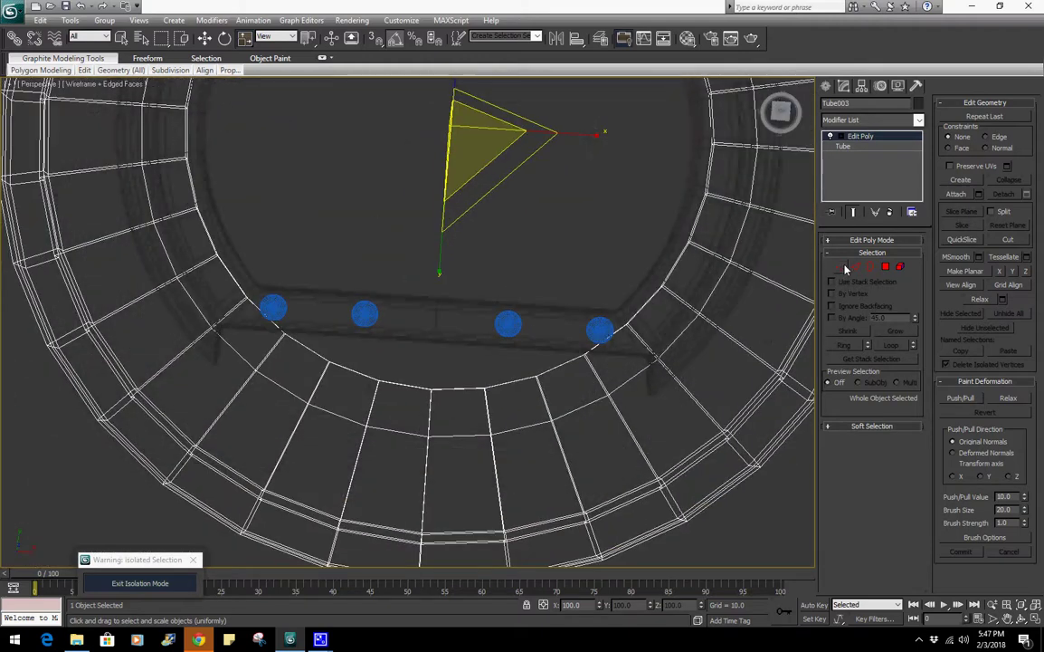
key(F3)
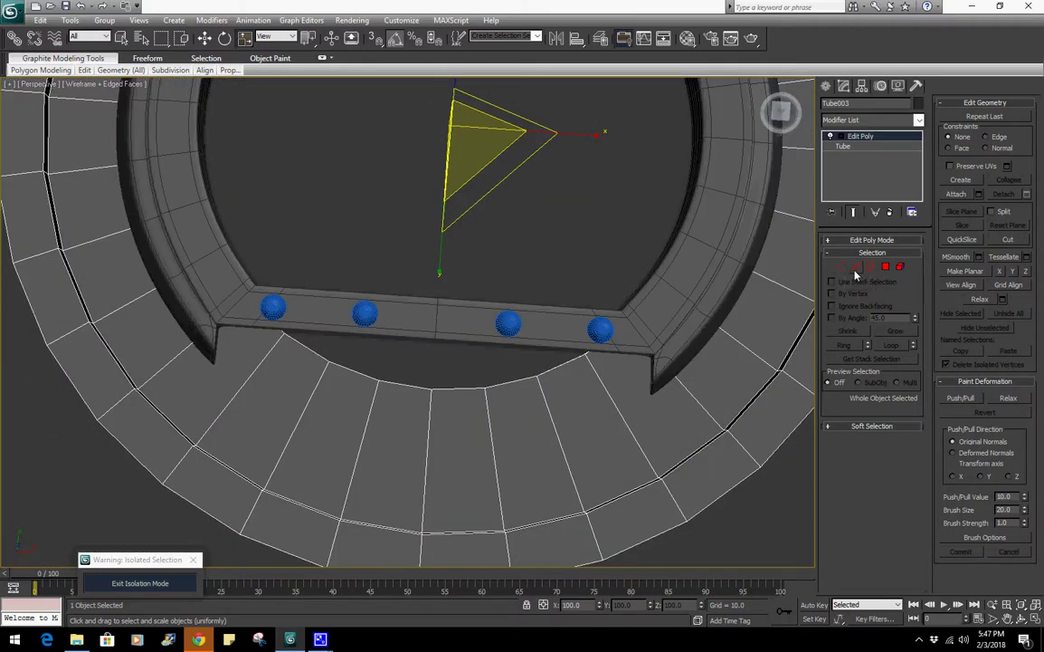
click(857, 269)
alt+middle_drag(696, 348, 612, 235)
click(513, 187)
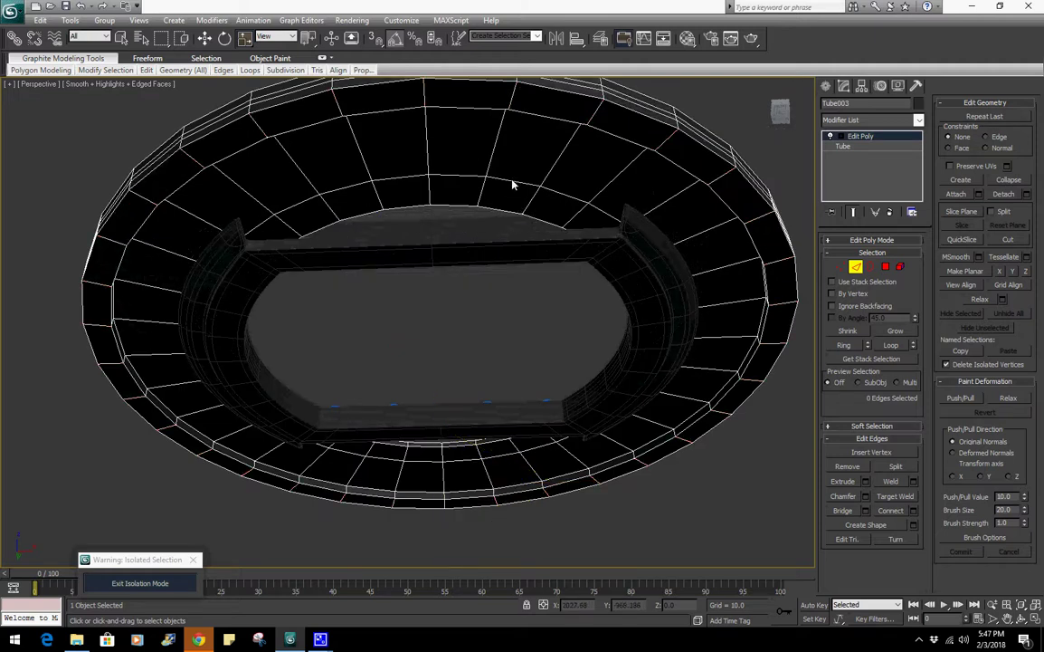
double_click(530, 195)
click(894, 346)
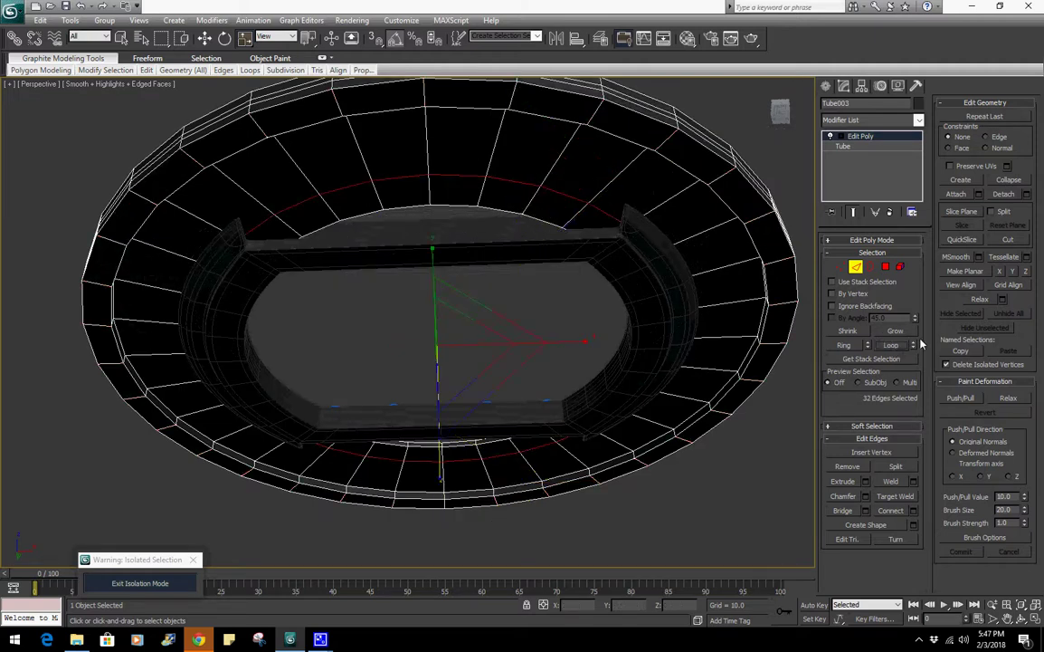
key(ctrl+d)
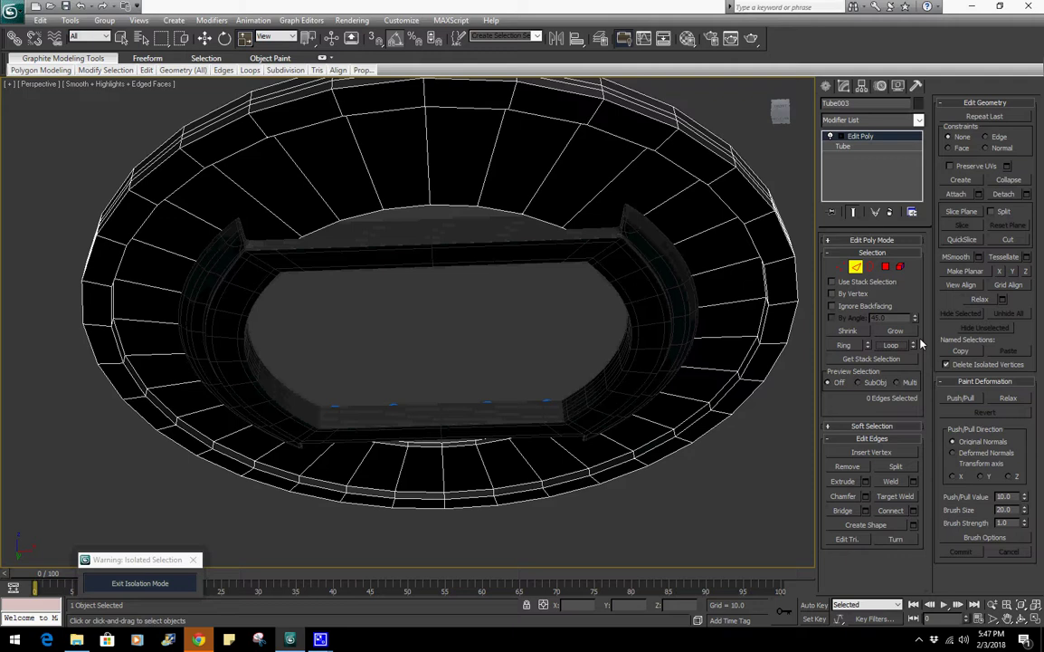
Flatten the ring's upper inner-border vertices into a straight line by scaling them along Y in the top view
click(841, 266)
key(t)
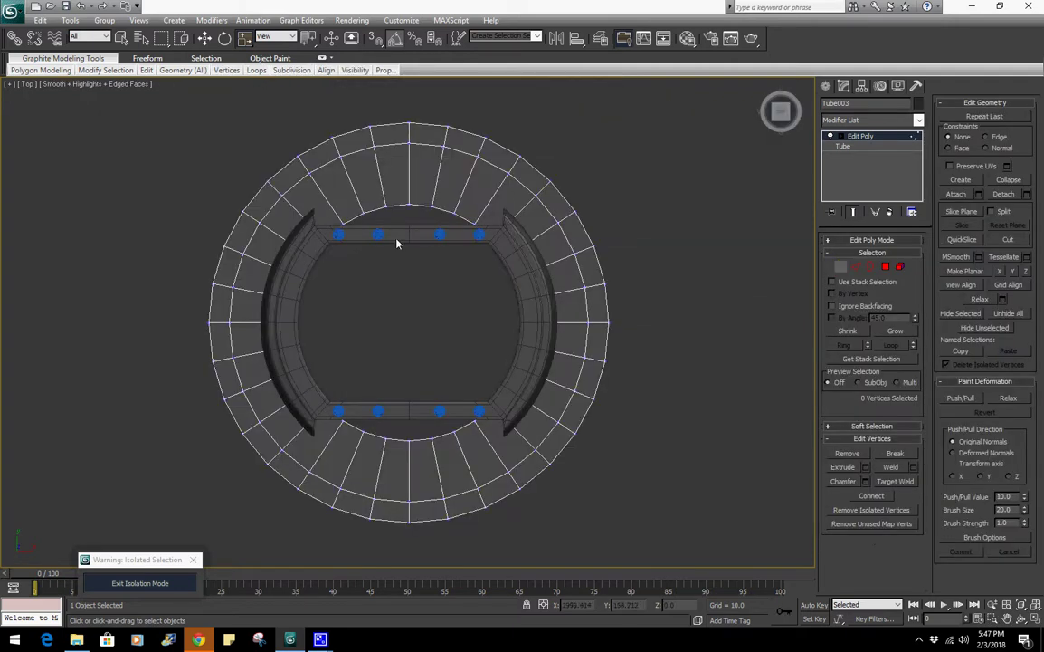
scroll(389, 253, up, 5)
key(F3)
drag(210, 116, 639, 210)
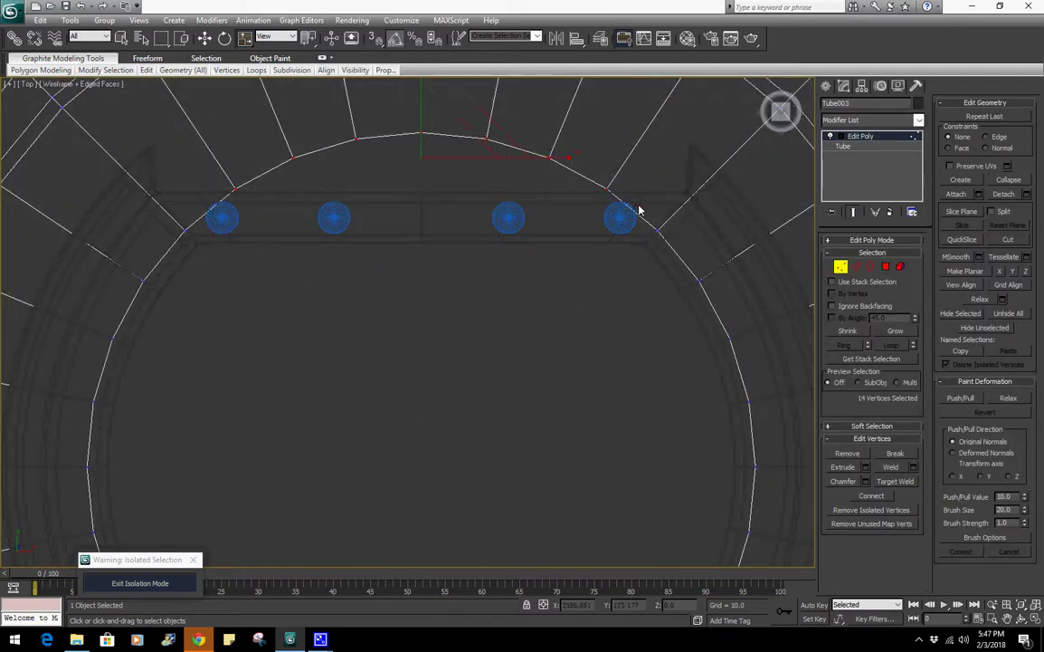
scroll(387, 265, up, 2)
drag(427, 107, 139, 8)
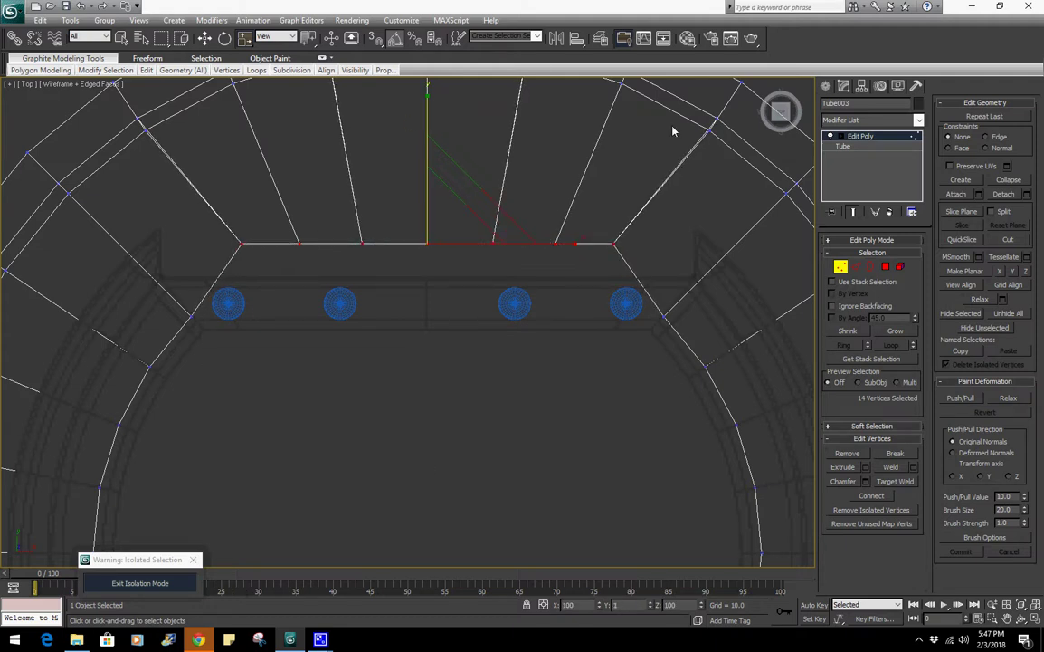
Move the flattened upper vertices down onto the frame's upper bar and align them with the adjacent corner vertices
key(w)
drag(426, 152, 334, 227)
drag(145, 274, 697, 344)
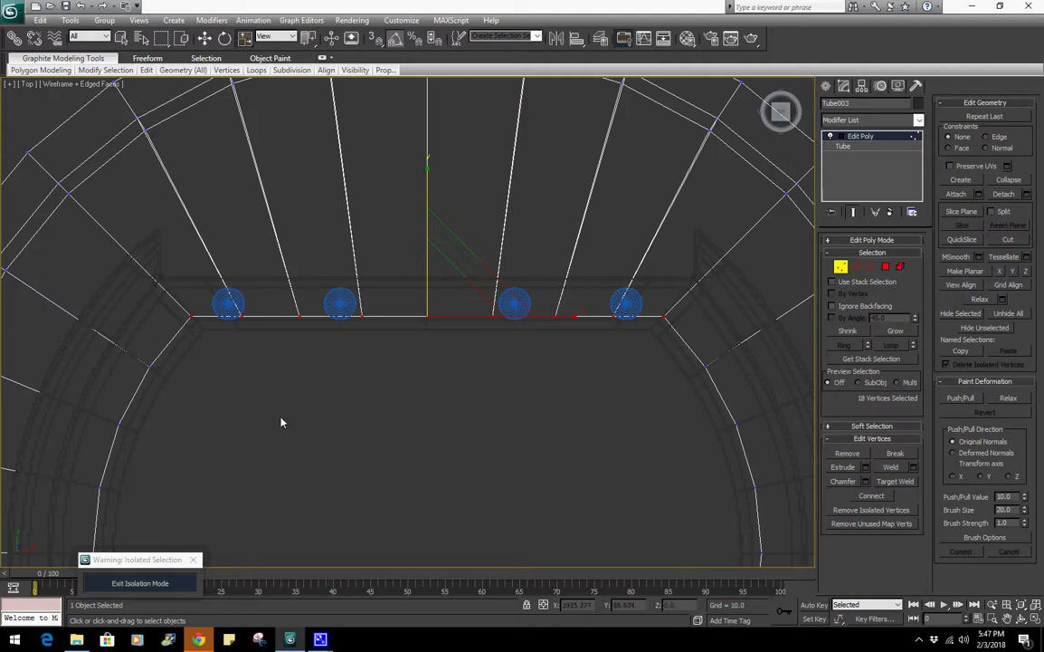
key(F3)
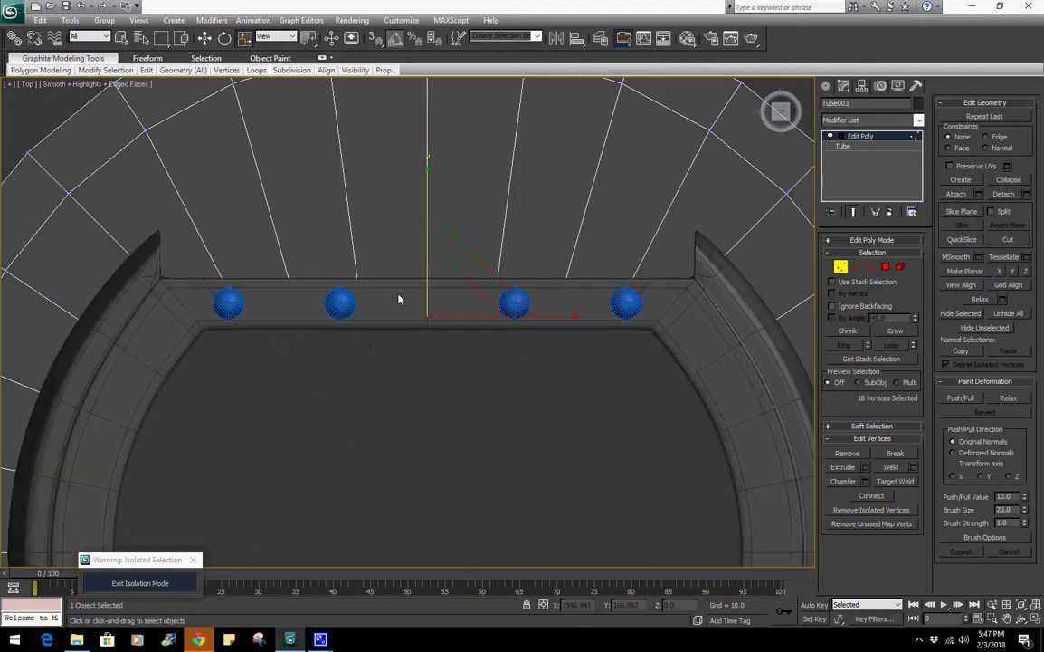
middle_drag(392, 372, 409, 215)
key(F3)
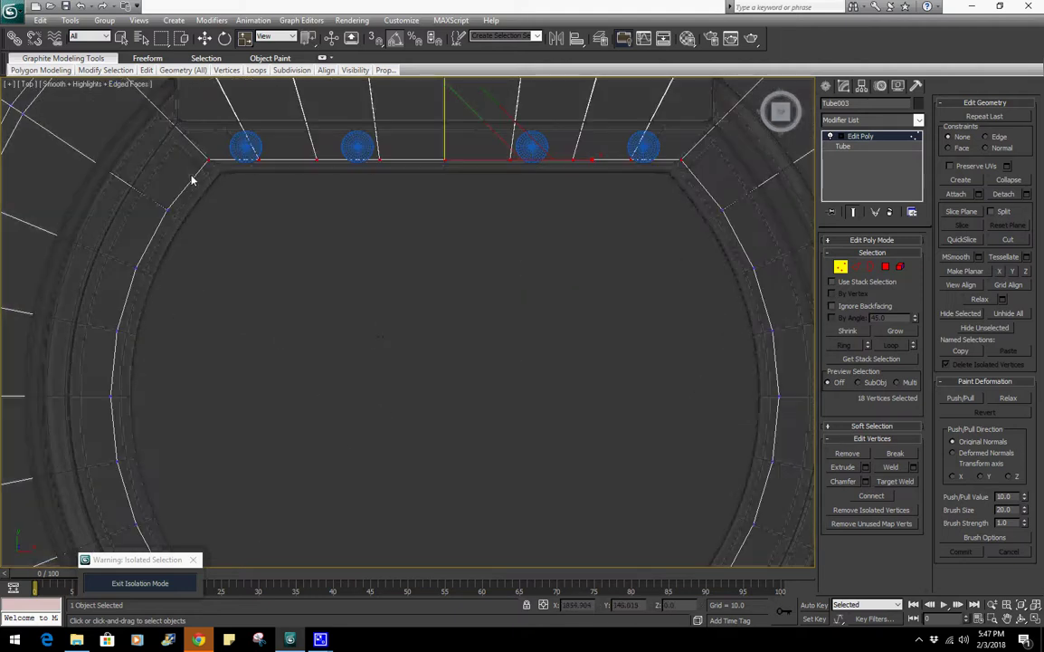
Flatten the ring's lower inner-border vertices into a straight line along Y
middle_drag(313, 294, 341, 41)
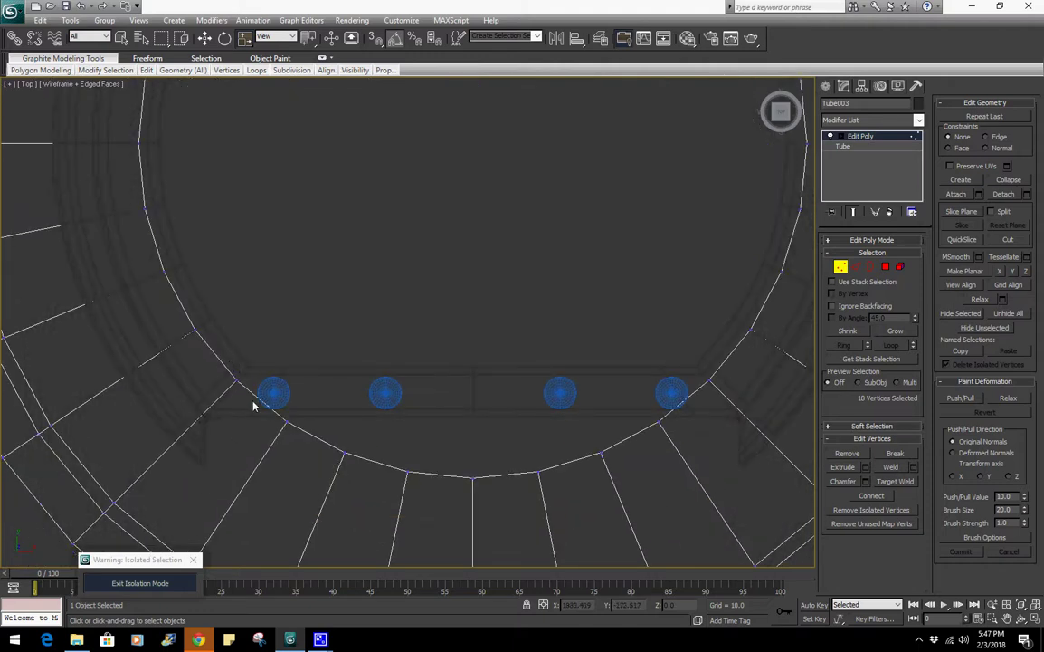
drag(254, 398, 693, 506)
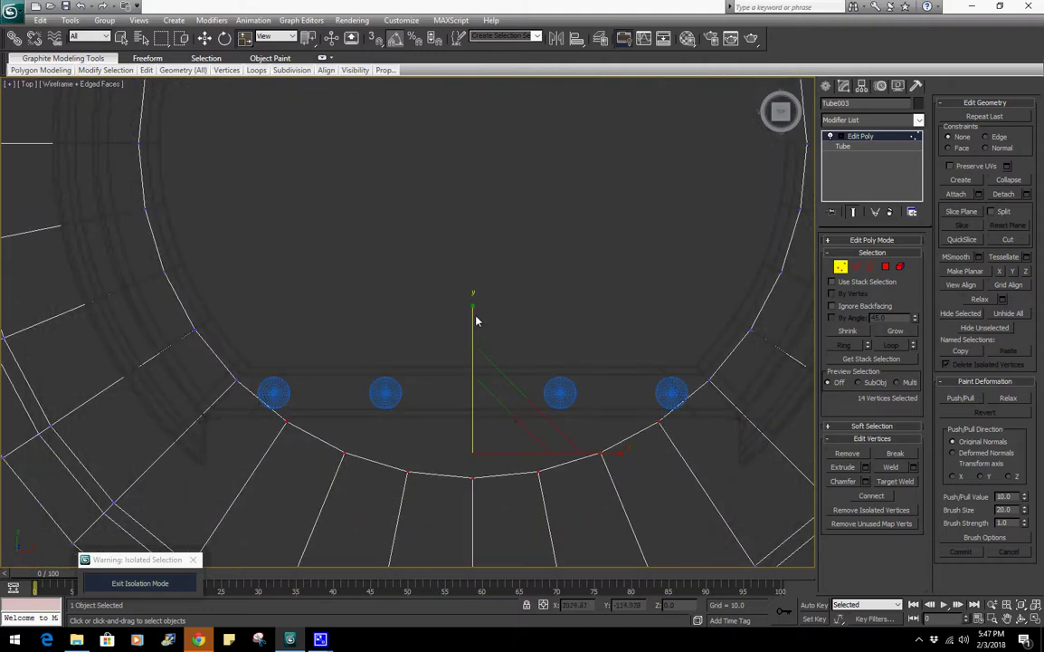
drag(477, 320, 431, 632)
Move the flattened lower vertices up onto the frame's lower bar and align them with the adjacent corner vertices
key(w)
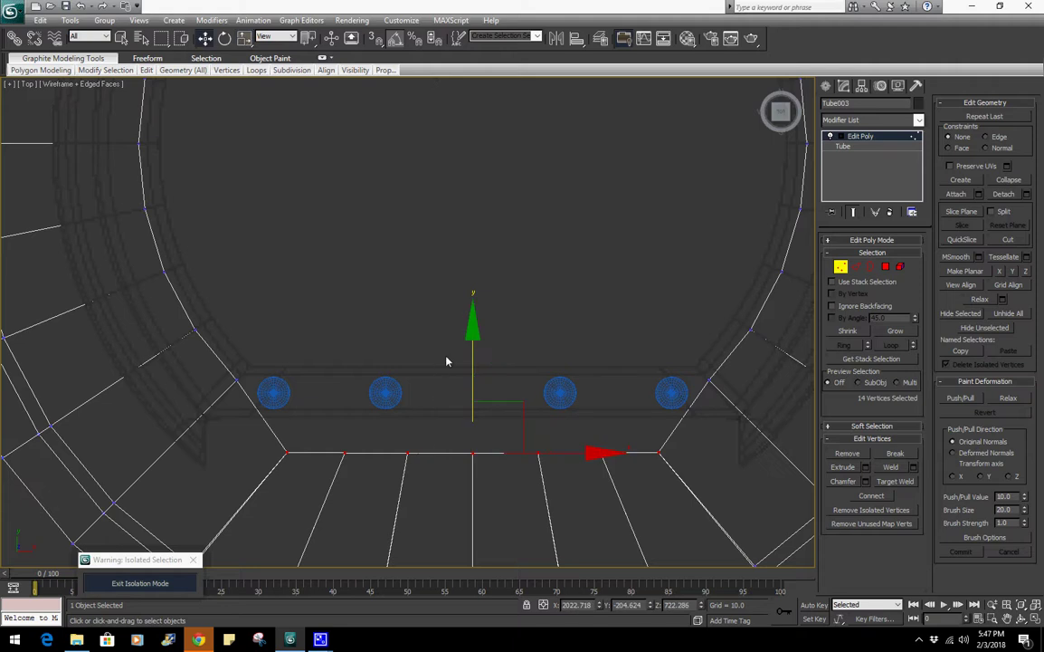
drag(474, 359, 486, 287)
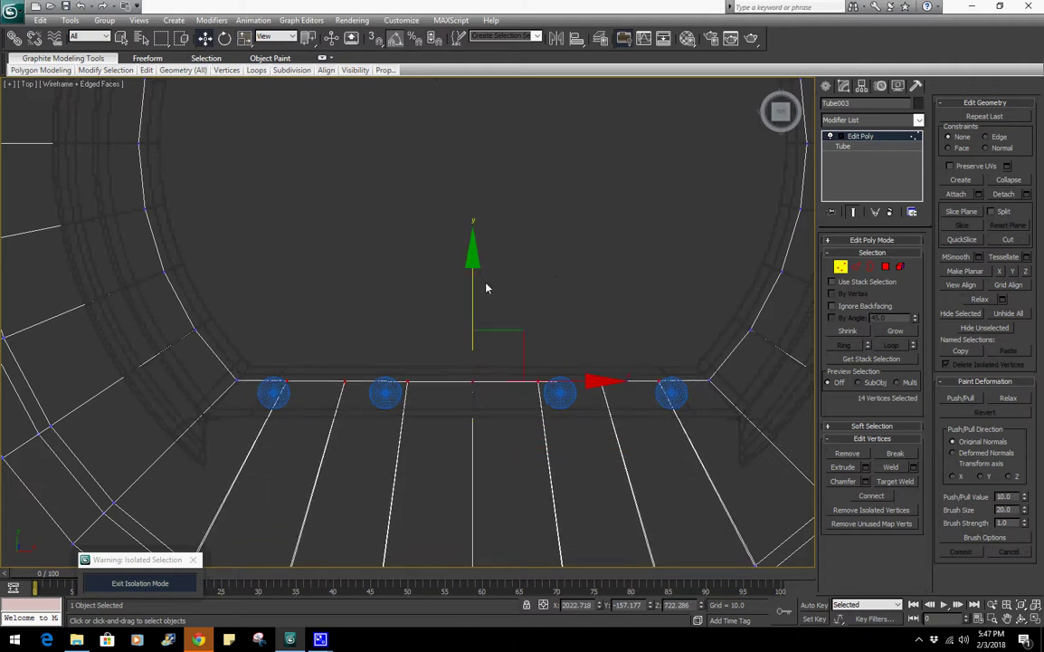
drag(222, 355, 742, 442)
key(r)
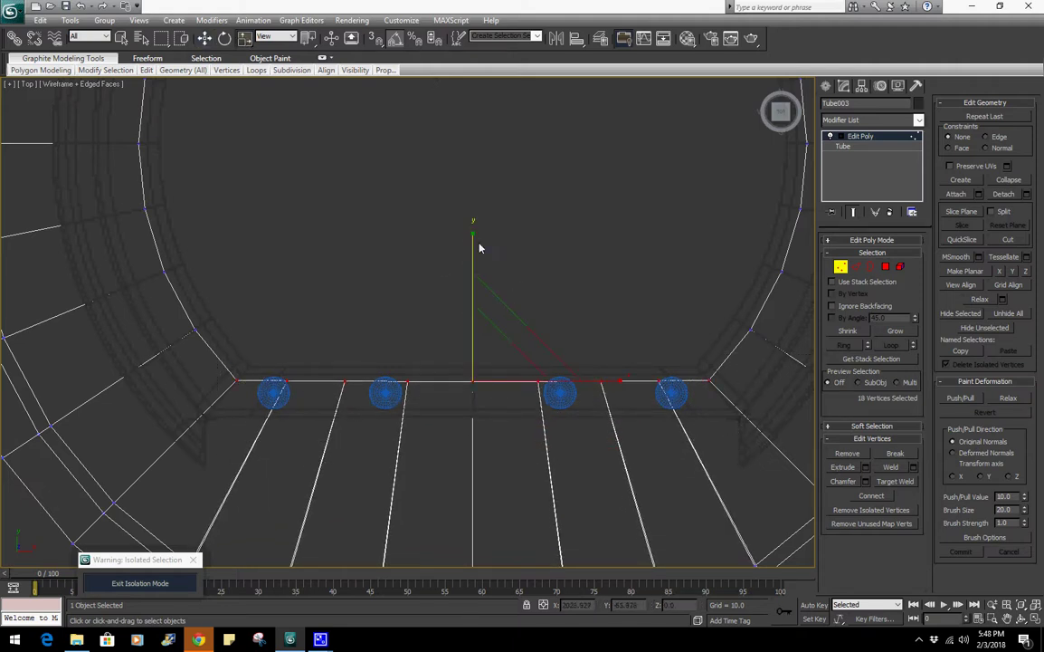
scroll(470, 261, down, 5)
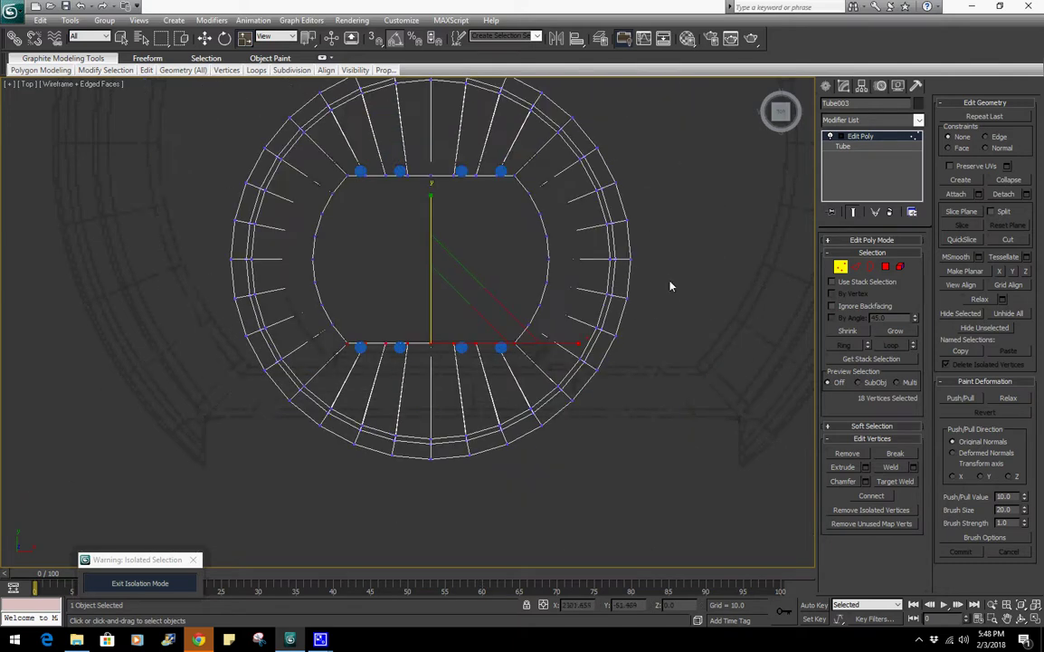
Apply a MeshSmooth modifier with 2 iterations to the ring
click(857, 266)
mouse_move(646, 336)
middle_down()
mouse_move(645, 405)
mouse_move(608, 343)
middle_up()
key(p)
scroll(610, 391, down, 4)
scroll(610, 344, up, 2)
key(F3)
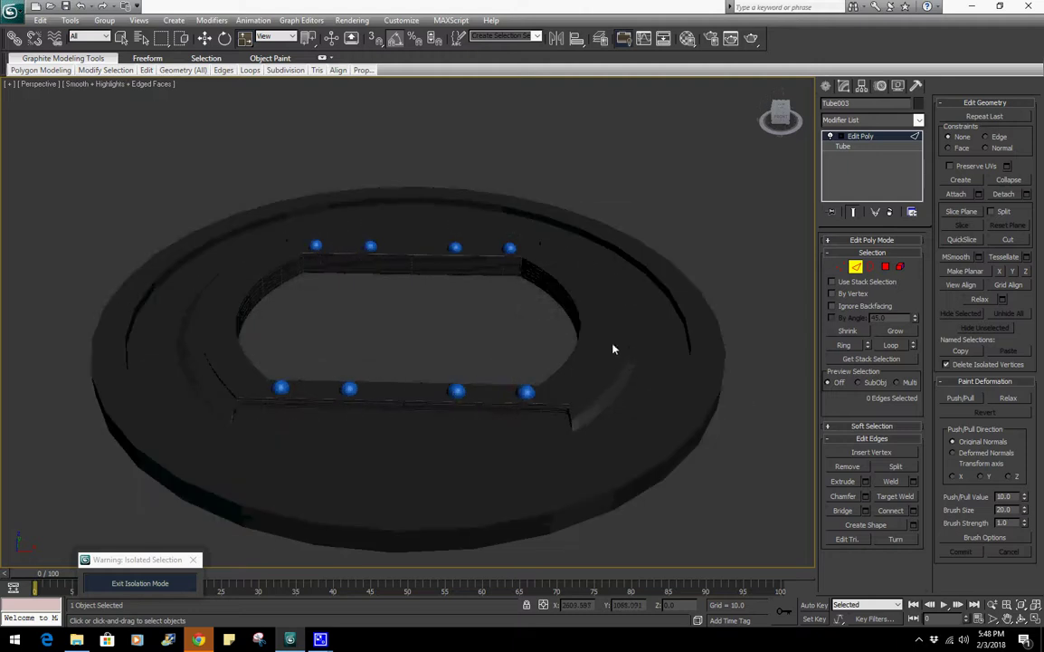
key(F4)
alt+middle_drag(689, 361, 674, 360)
click(869, 119)
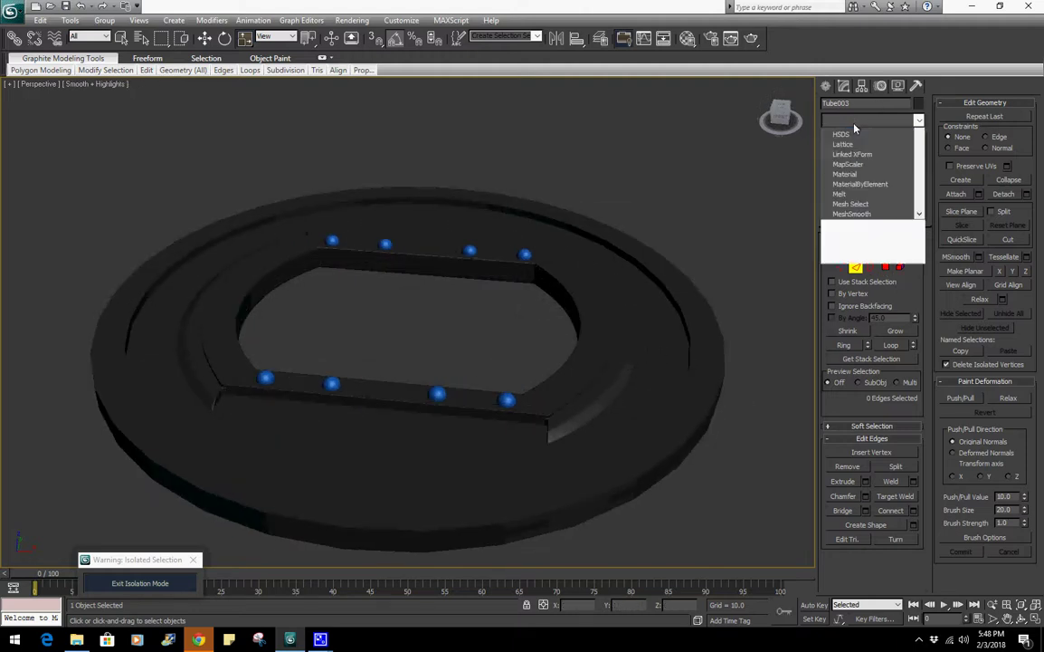
scroll(866, 181, down, 15)
click(866, 174)
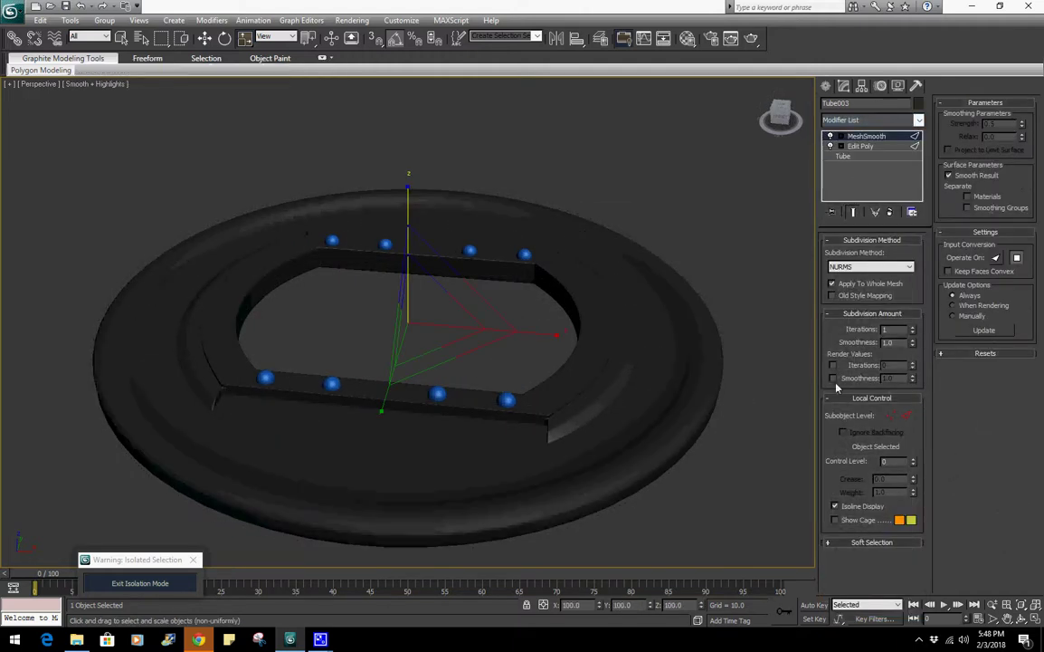
key(F4)
alt+middle_drag(665, 374, 676, 370)
scroll(676, 370, up, 3)
key(F3)
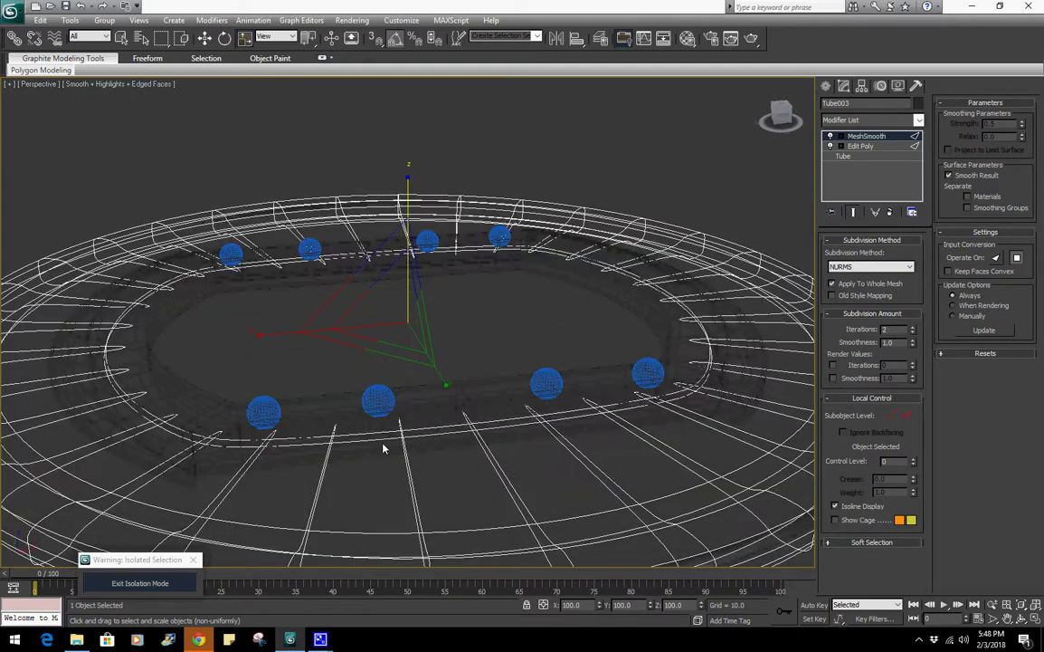
Examine how the smoothed ring's inner border meets the frame from above and below
alt+middle_drag(385, 448, 485, 356)
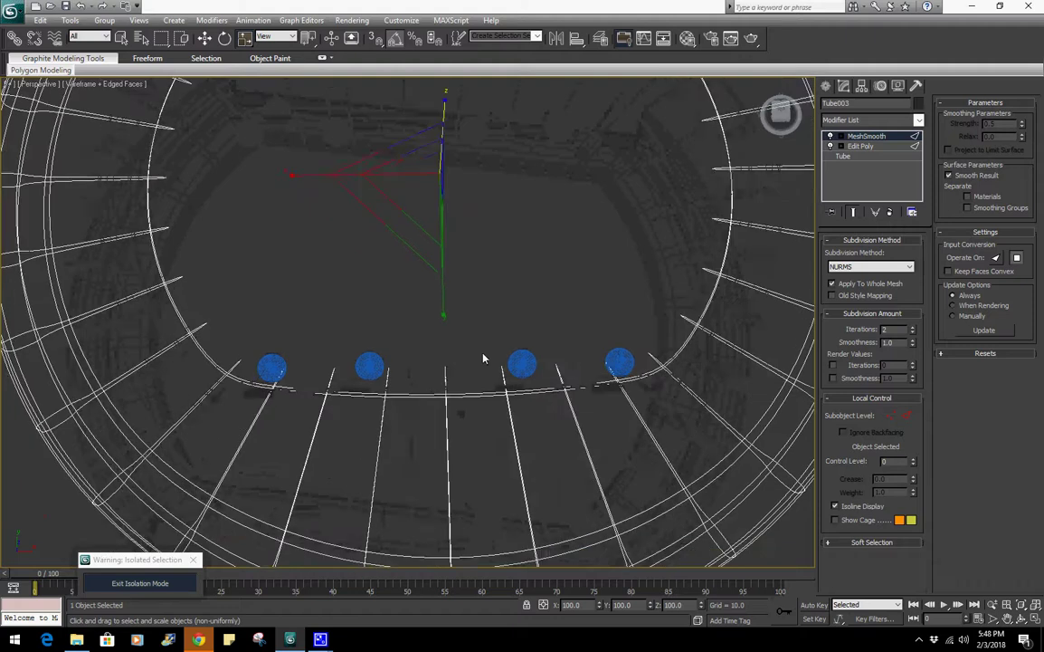
scroll(484, 356, down, 4)
key(w)
key(F3)
mouse_move(454, 234)
alt+middle_down()
mouse_move(404, 163)
mouse_move(459, 301)
alt+middle_up()
scroll(407, 160, down, 2)
scroll(459, 300, up, 5)
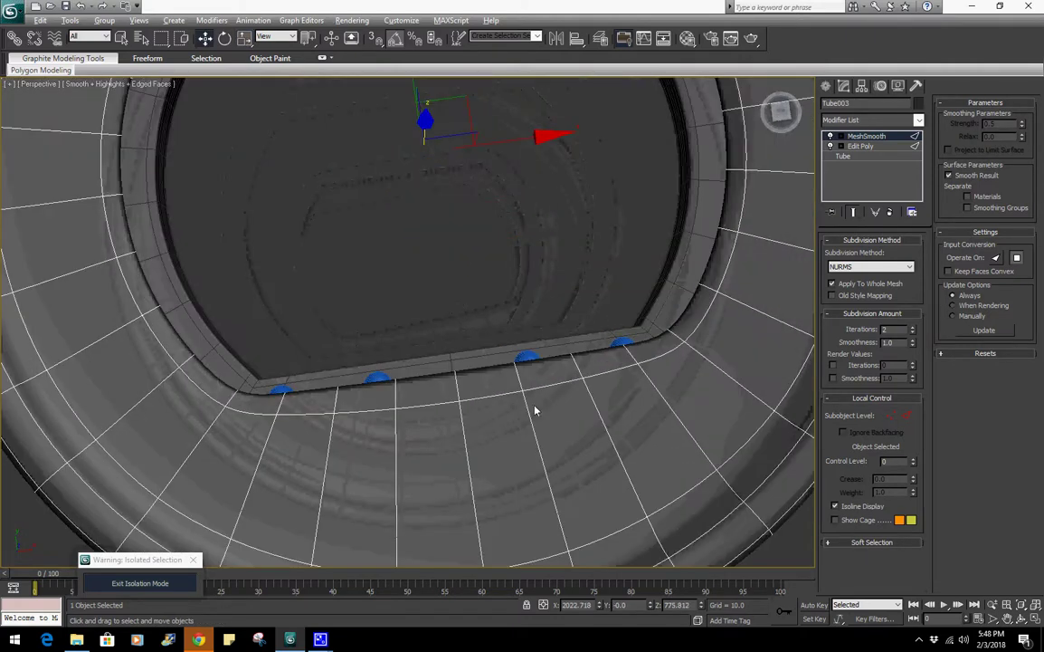
alt+middle_drag(536, 412, 422, 345)
alt+middle_drag(521, 370, 781, 293)
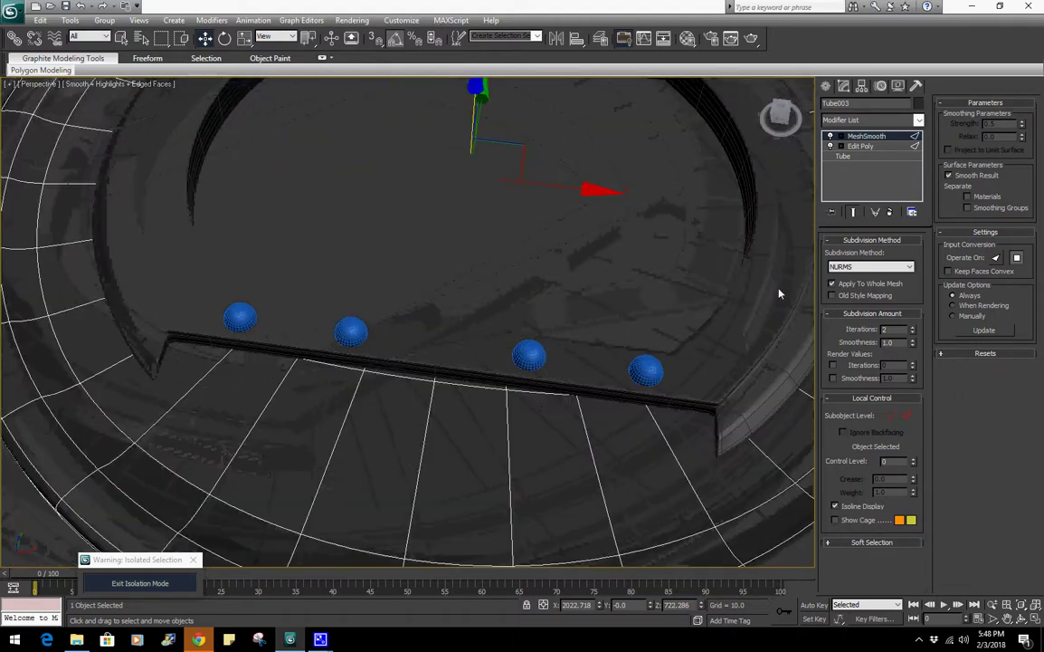
Return to the Edit Poly level beneath MeshSmooth and select the full ring of radial edges between the inner border and the rim
click(861, 146)
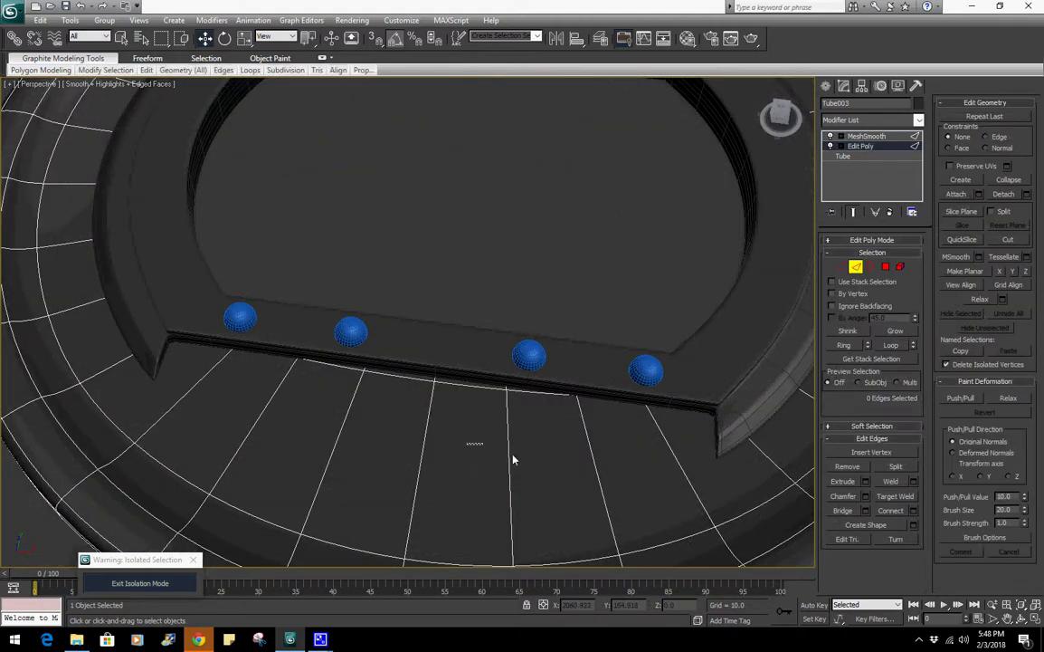
click(512, 452)
key(F3)
click(847, 345)
scroll(636, 372, down, 5)
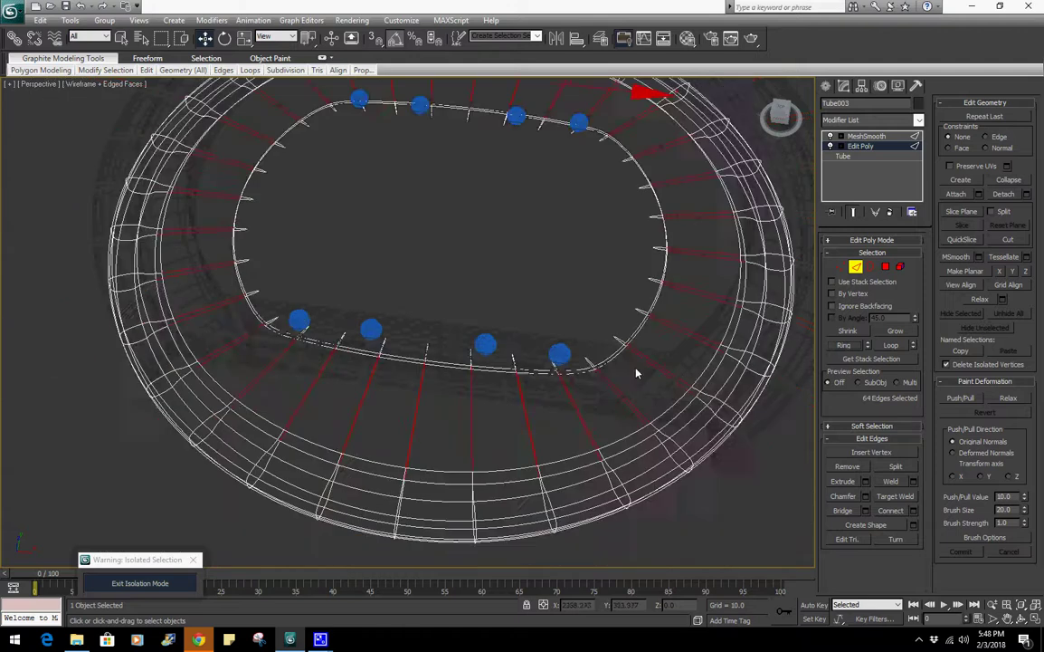
mouse_move(636, 372)
alt+middle_down()
mouse_move(559, 302)
mouse_move(554, 355)
alt+middle_up()
key(F3)
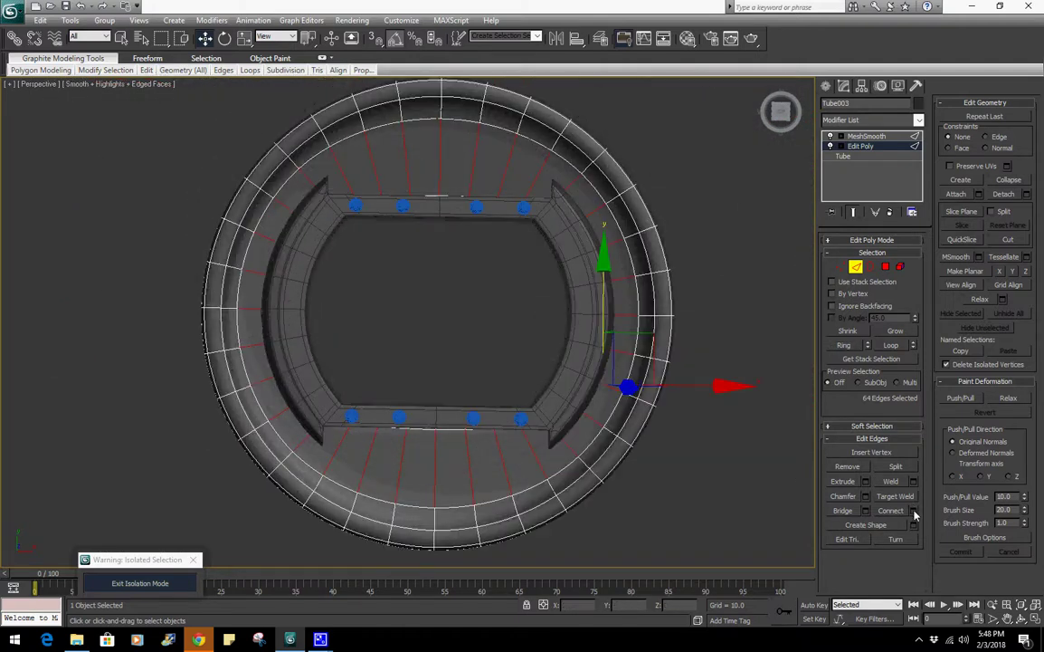
Connect the selected radial edges with 2 segments, pinch 79 and slide 0, and leave edge editing with the ring deselected
click(914, 514)
alt+middle_drag(679, 450, 674, 416)
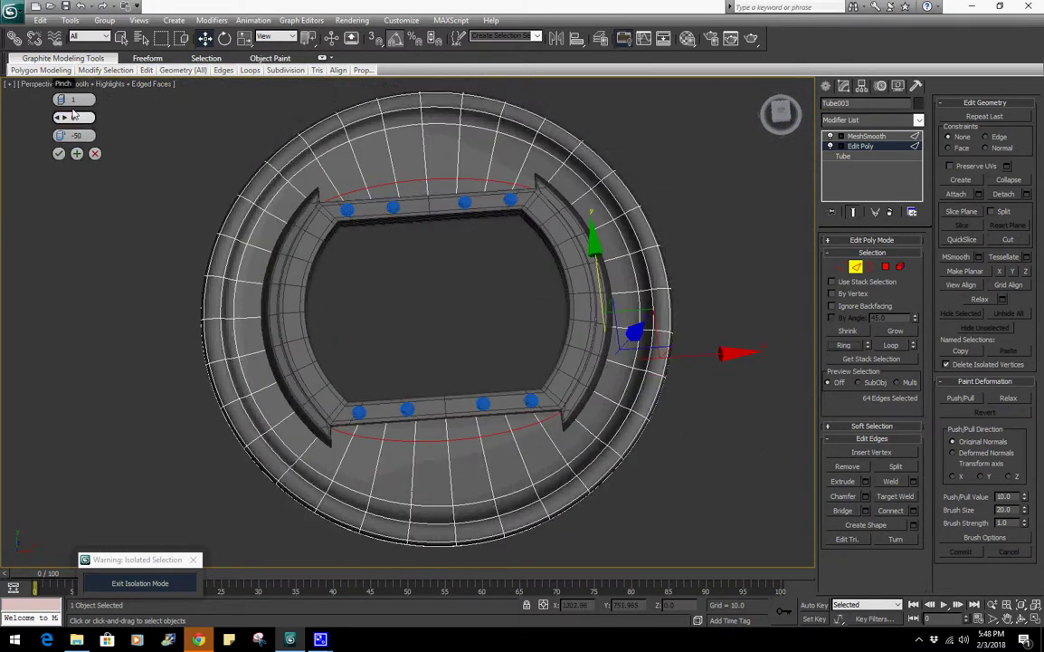
click(65, 100)
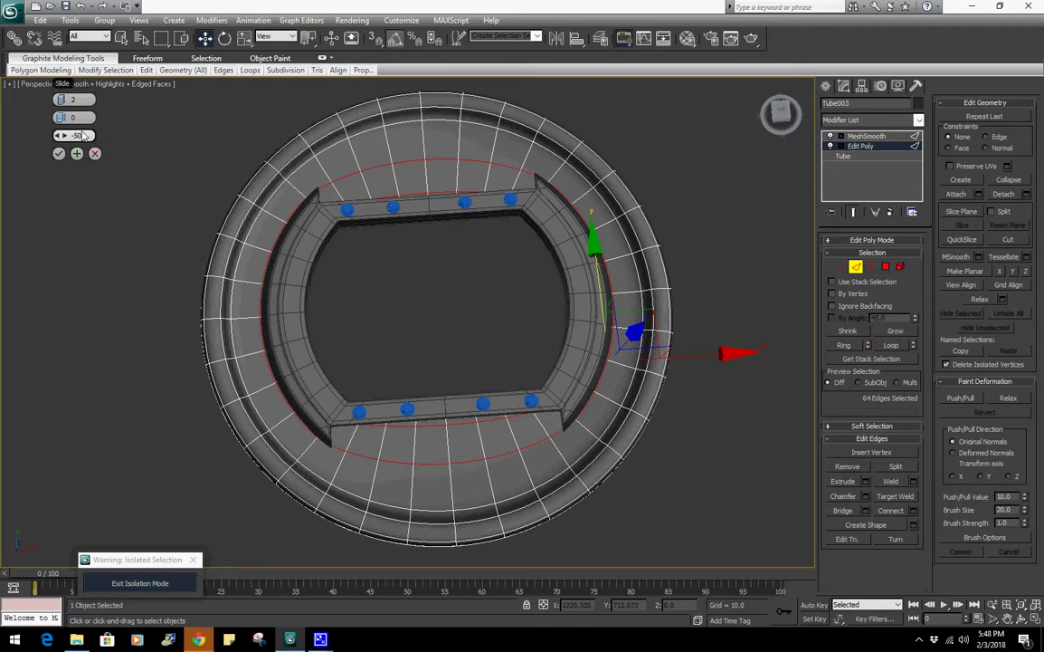
key(Return)
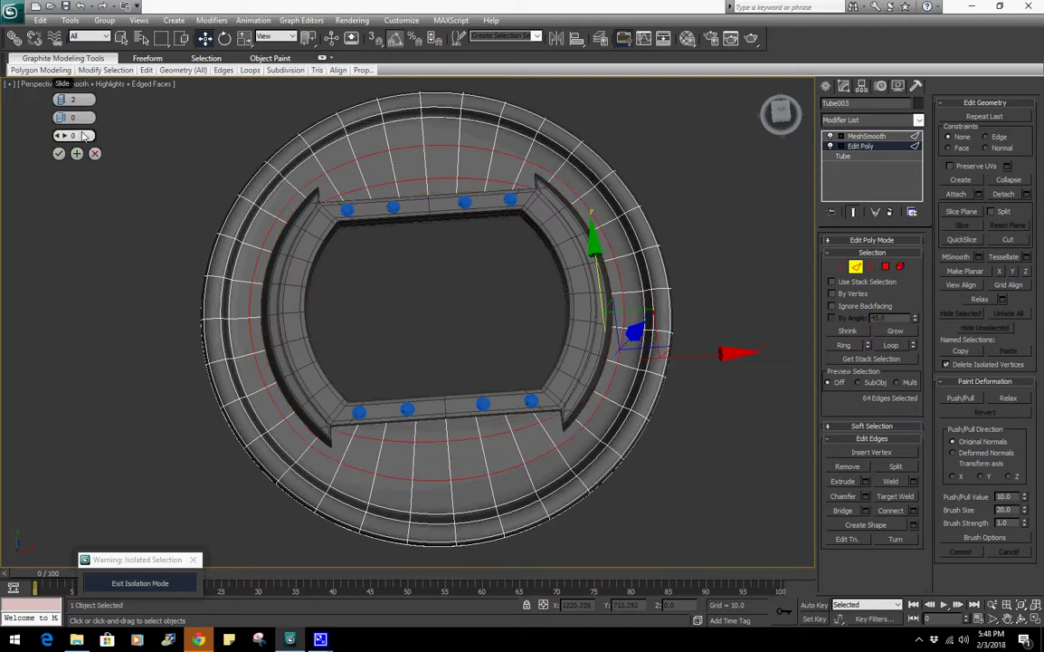
drag(91, 121, 233, 94)
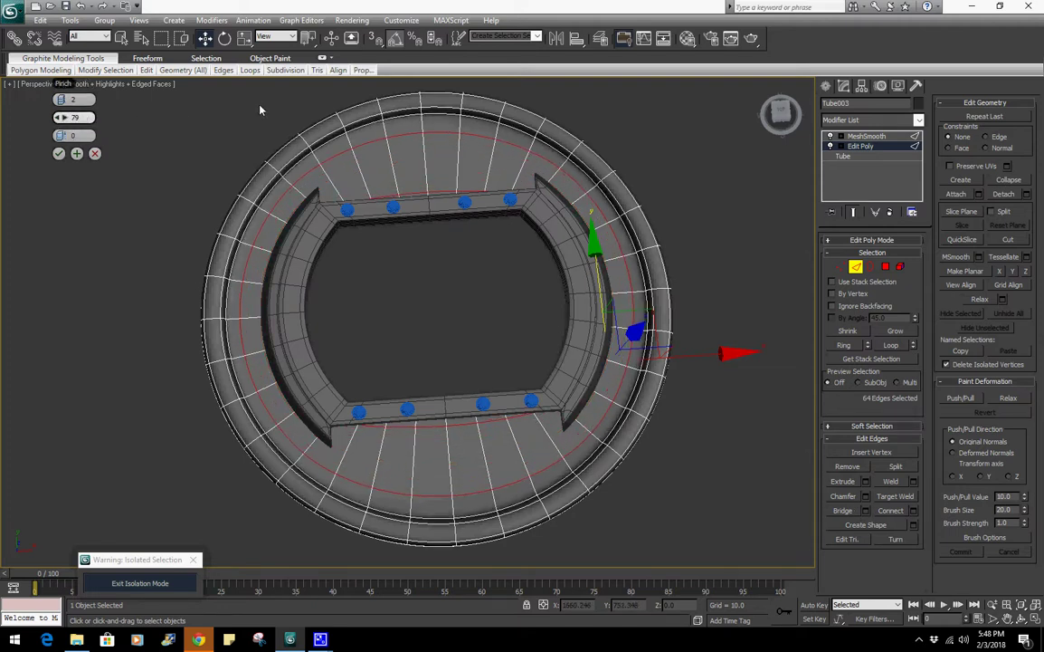
alt+middle_drag(529, 337, 558, 319)
key(F4)
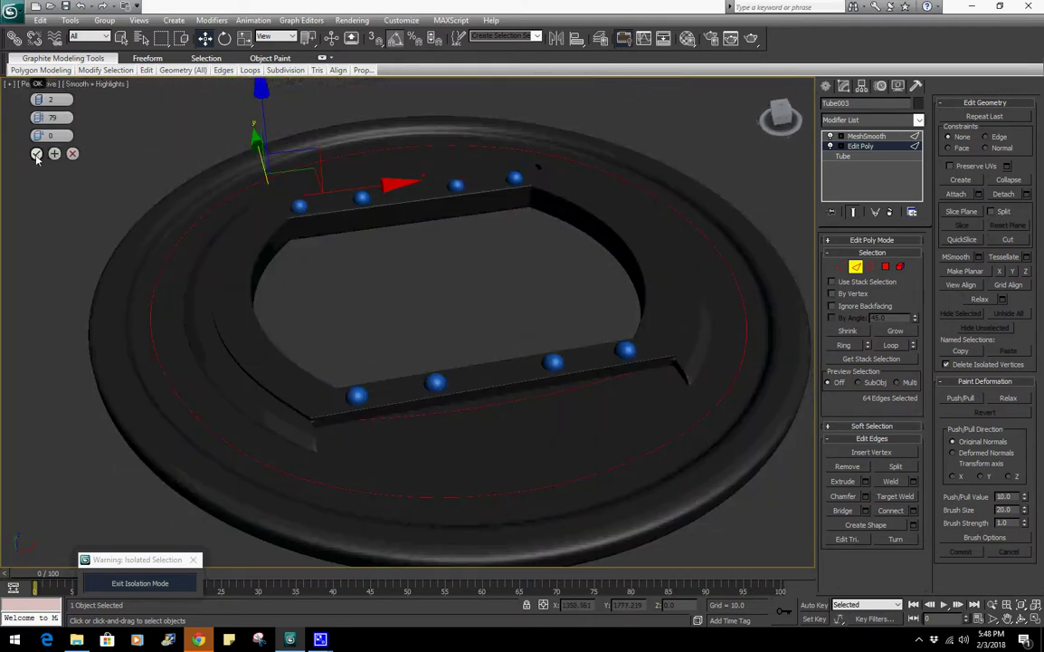
click(36, 153)
key(F4)
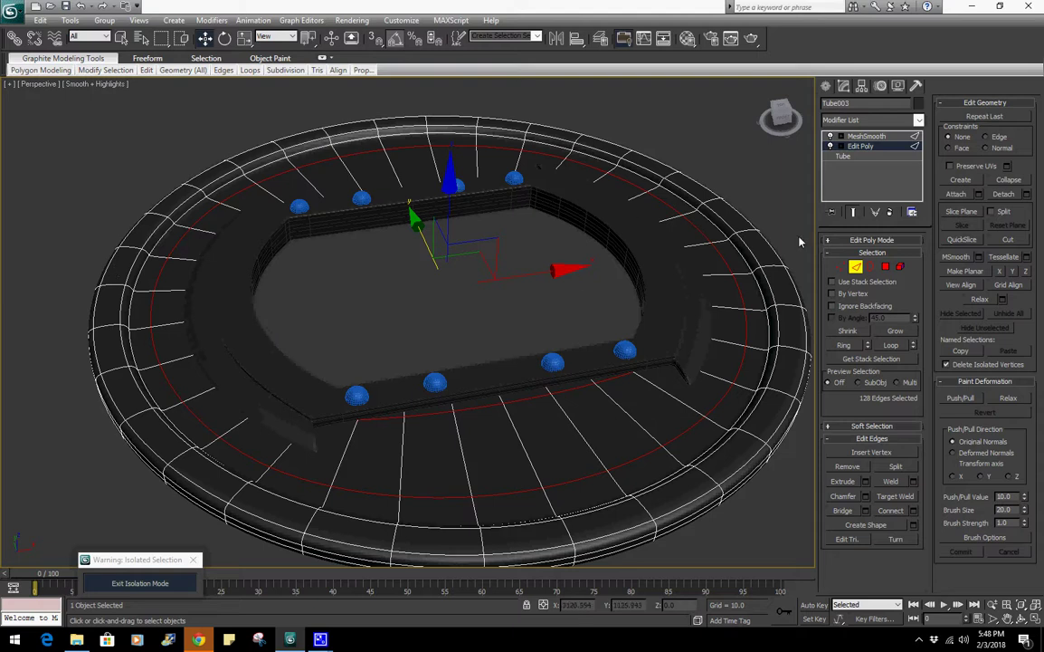
click(854, 269)
click(601, 297)
key(F4)
scroll(590, 298, down, 5)
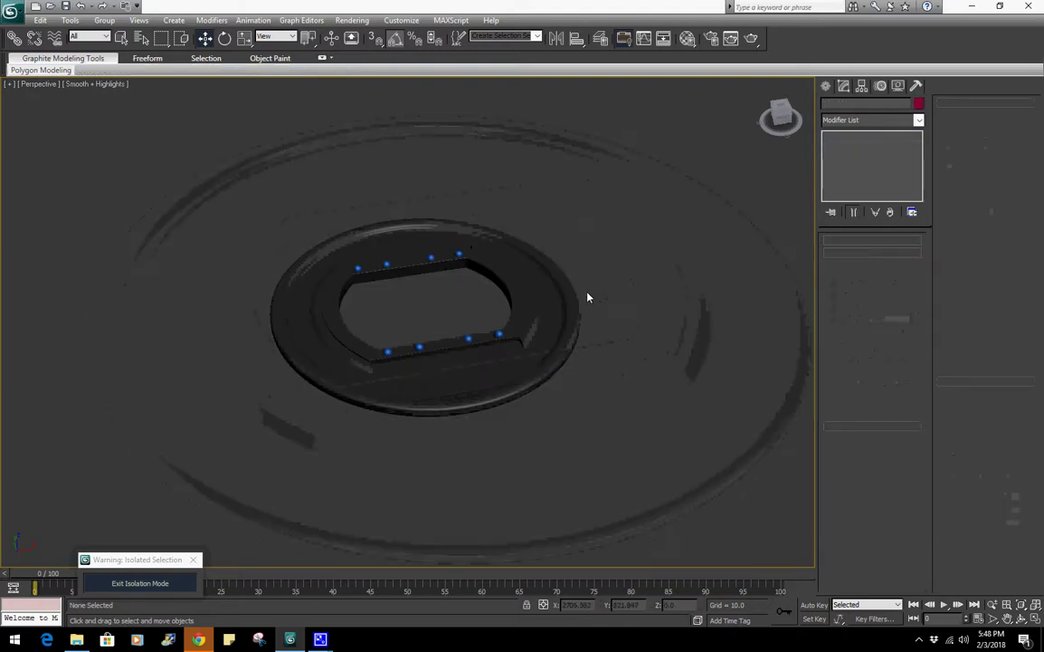
Assign the dark grey custom colour to the ring, the frame and the studs together, and clear the selection
drag(624, 247, 273, 435)
click(919, 105)
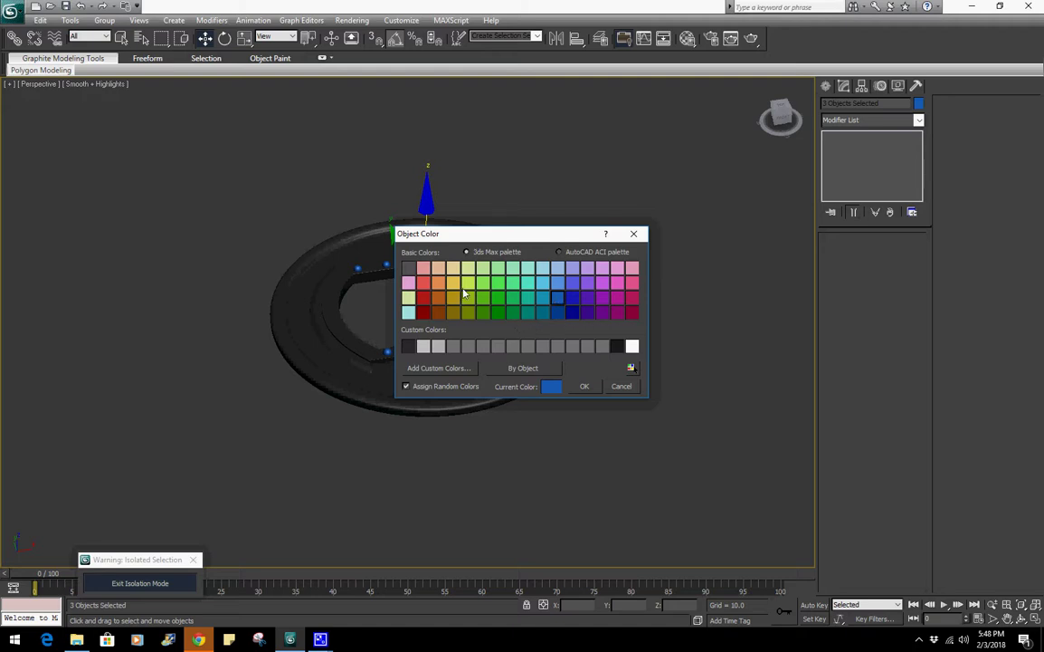
click(408, 346)
click(582, 391)
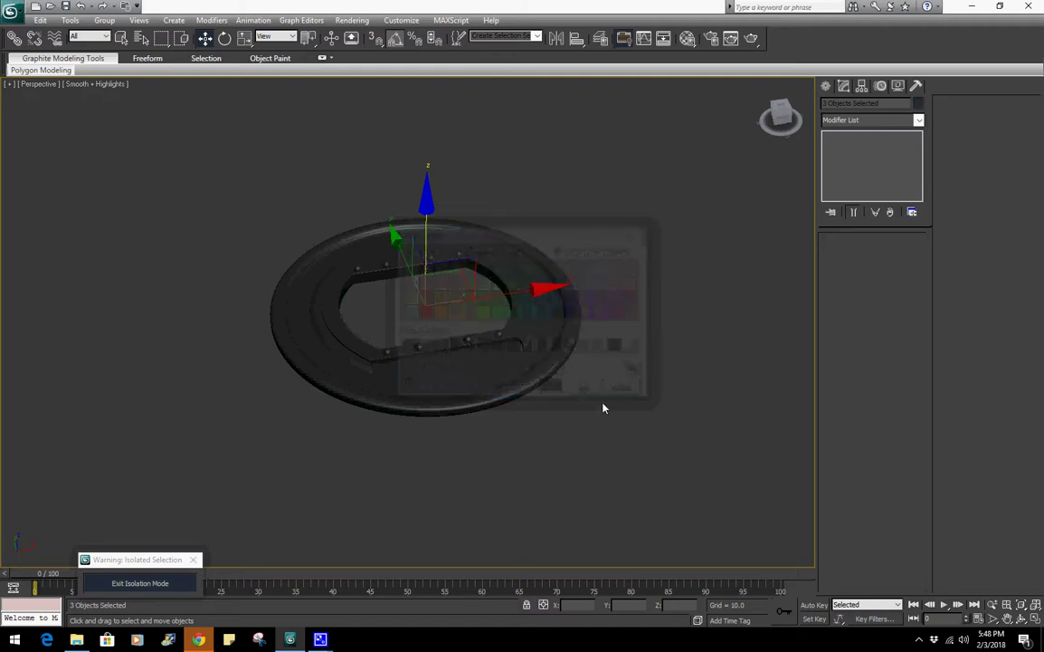
click(604, 408)
scroll(621, 362, up, 4)
alt+middle_drag(623, 352, 576, 372)
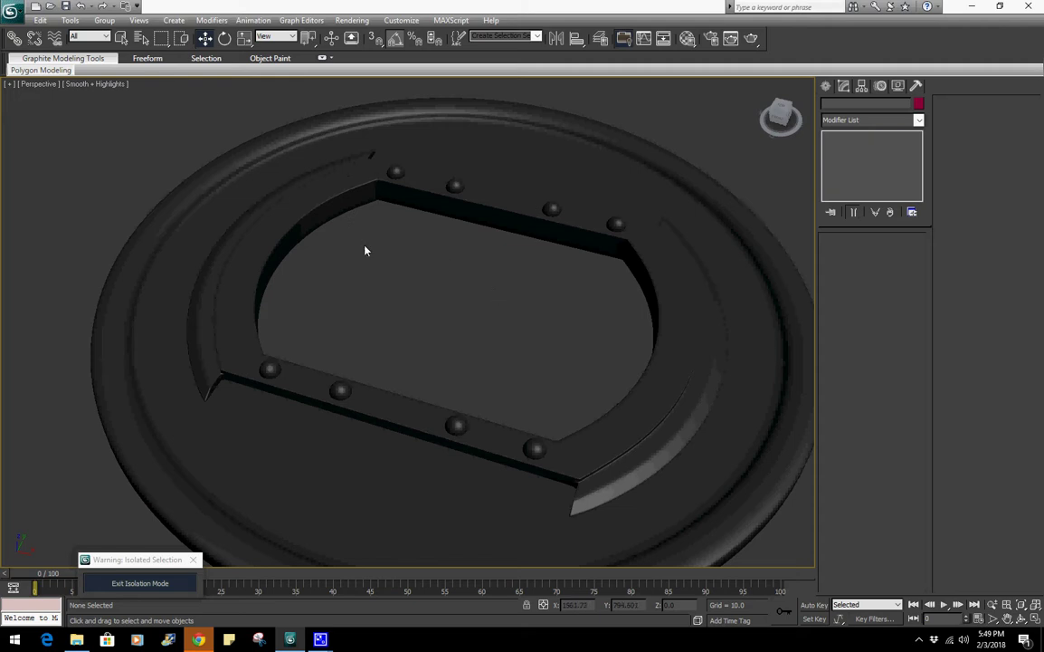
middle_drag(501, 343, 529, 340)
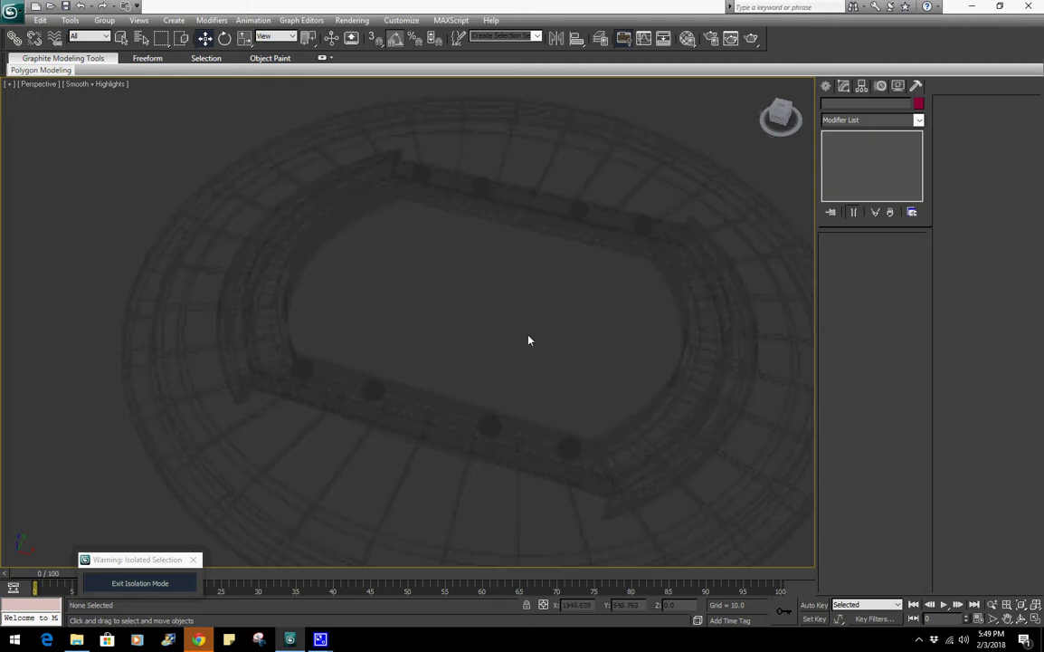
key(F4)
scroll(501, 320, up, 8)
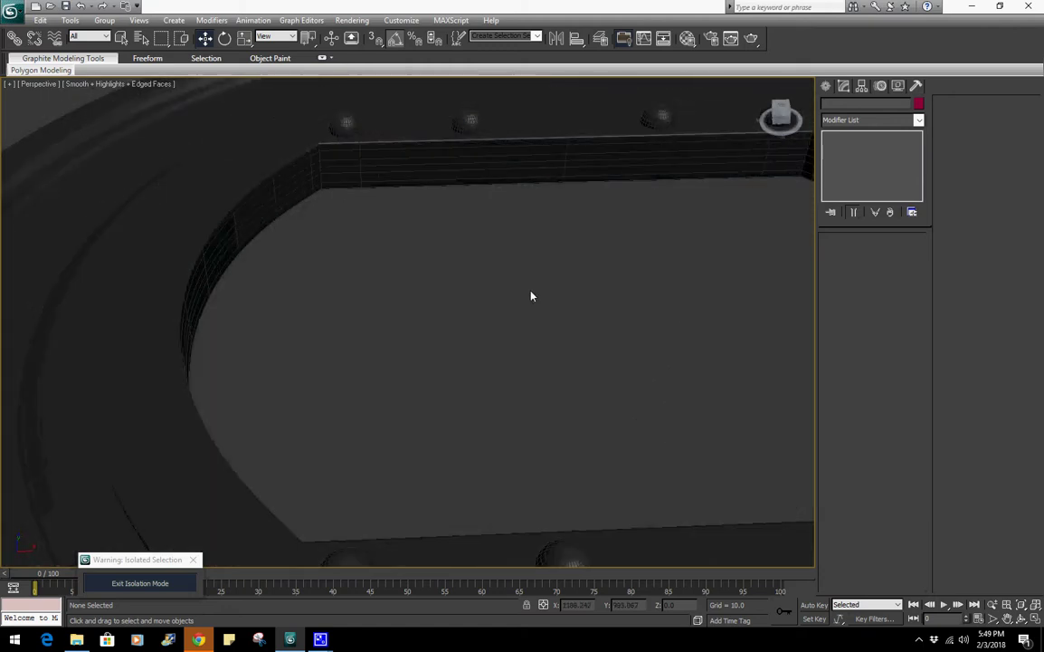
scroll(531, 296, down, 3)
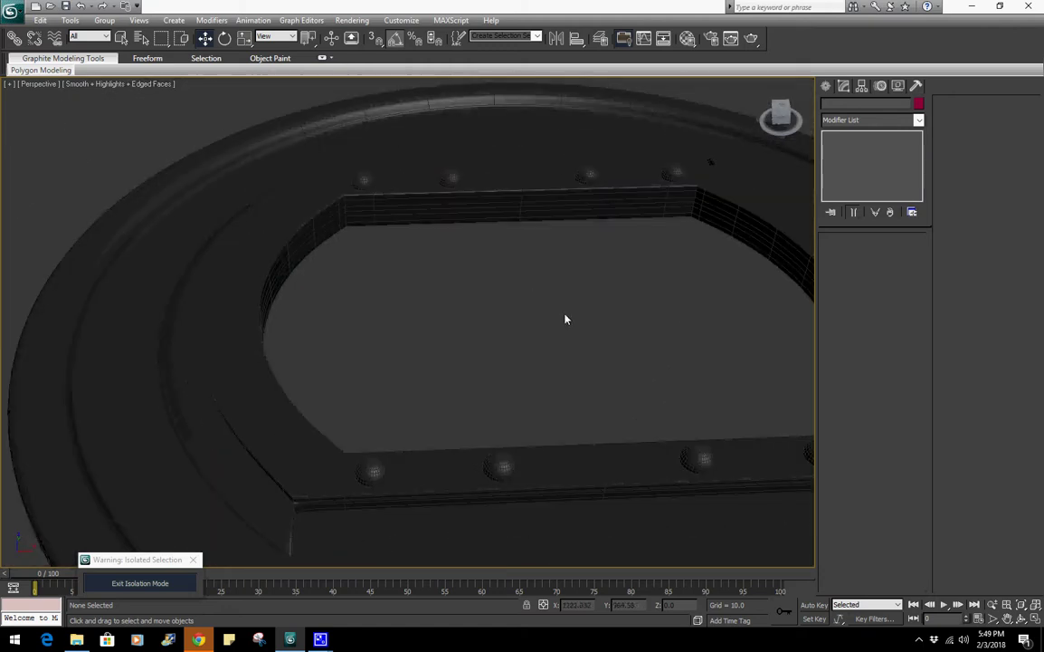